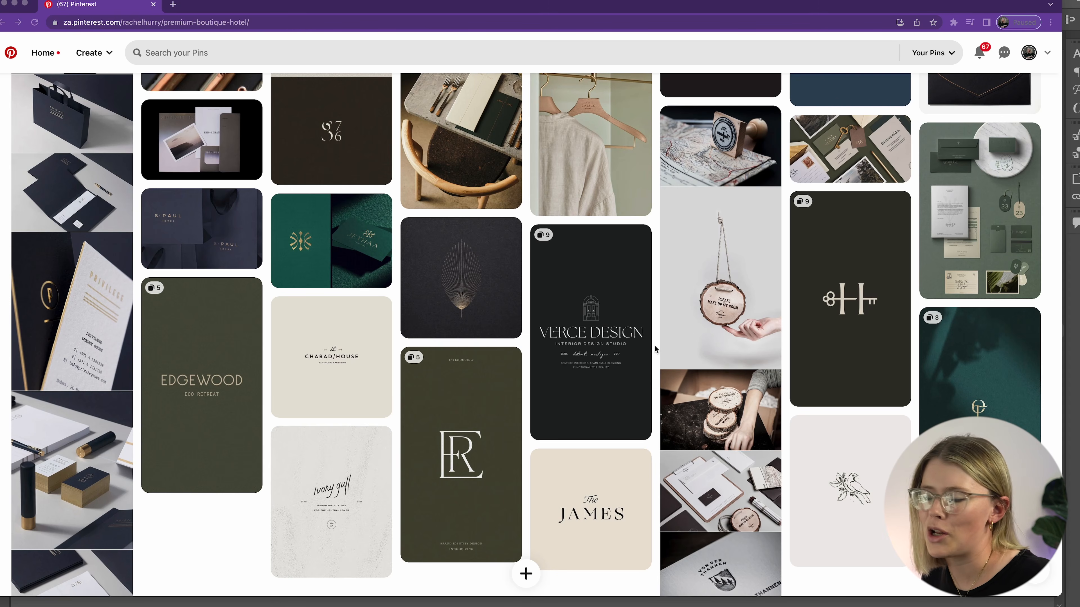
Review the lower pins on the premium boutique hotel board, view the black Ivy envelope pin up close, and return to the board.
scroll(655, 346, "up", 2)
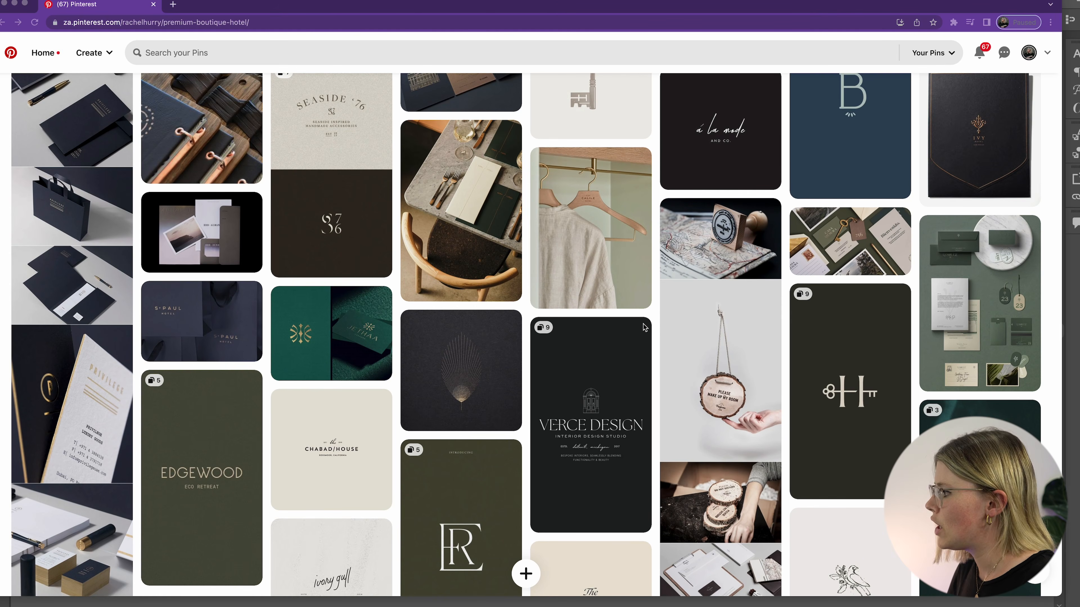
scroll(644, 328, "down", 3)
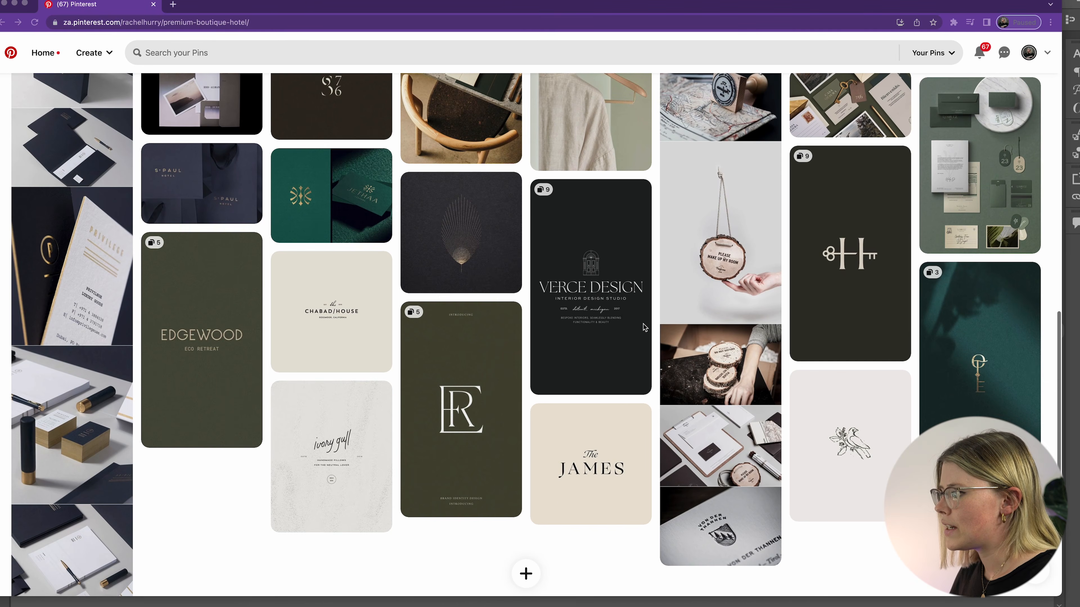
scroll(643, 324, "up", 1)
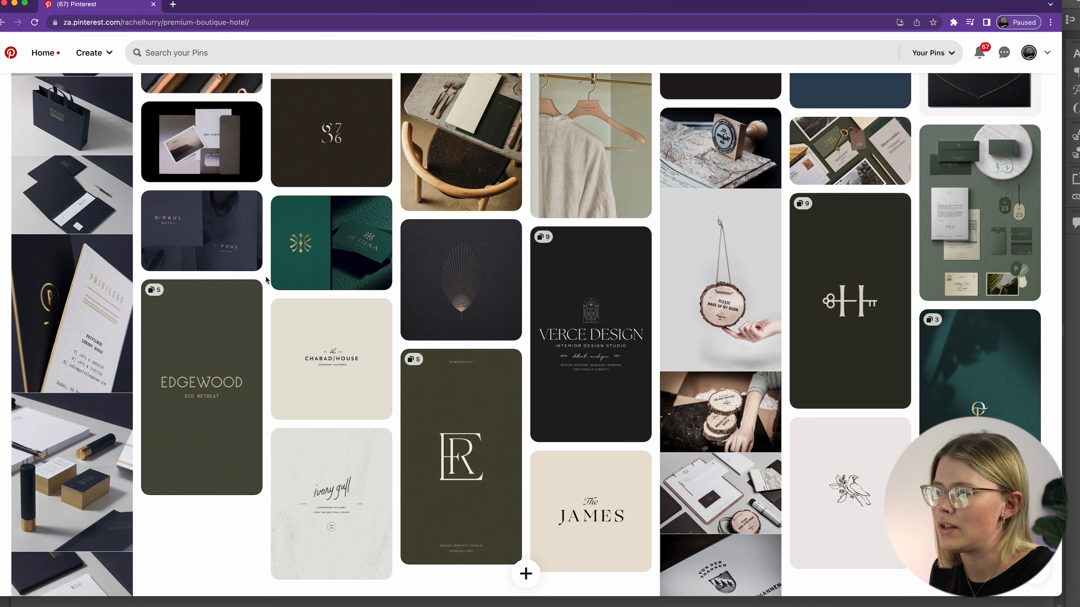
scroll(266, 270, "up", 5)
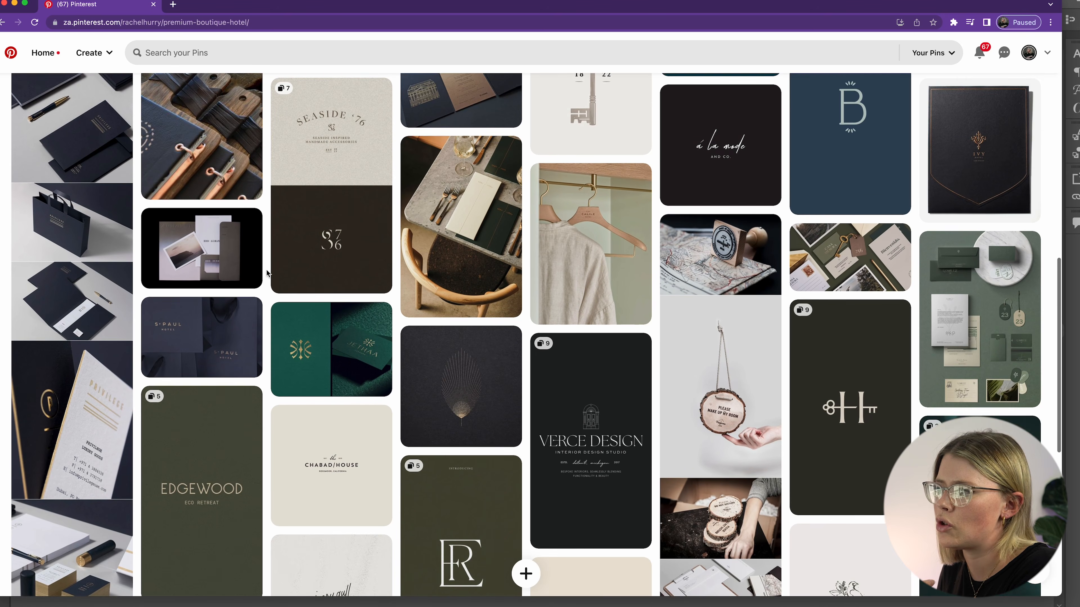
scroll(267, 270, "up", 1)
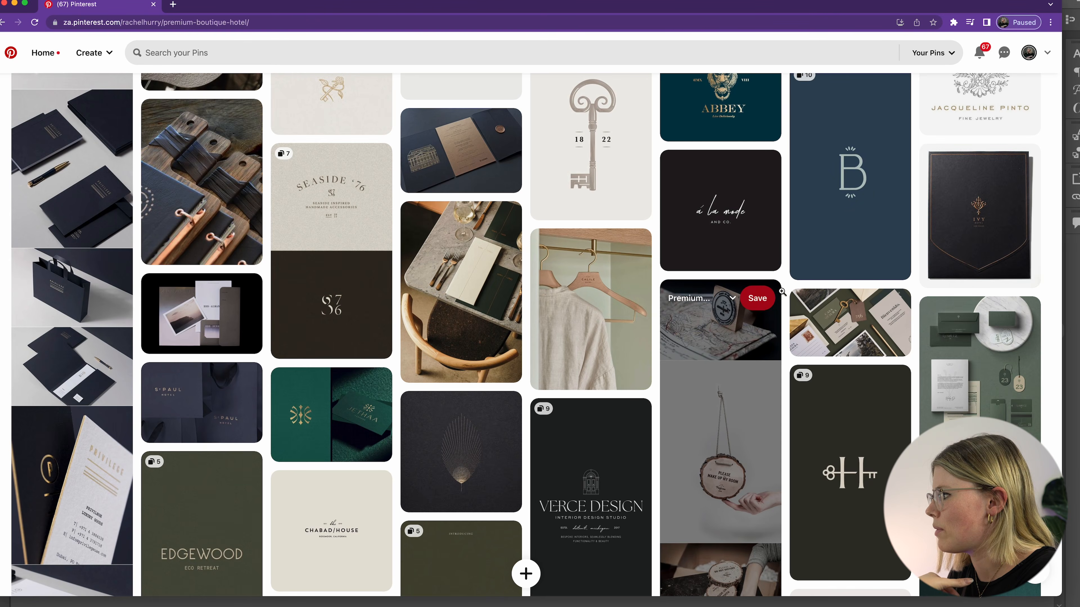
left_click(1014, 195)
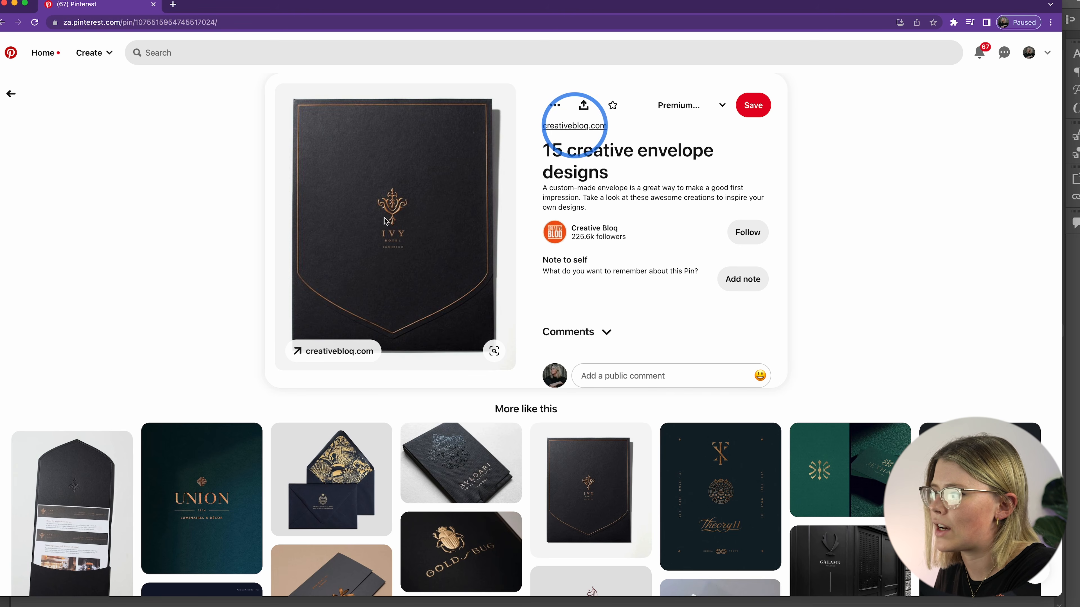
left_click(13, 95)
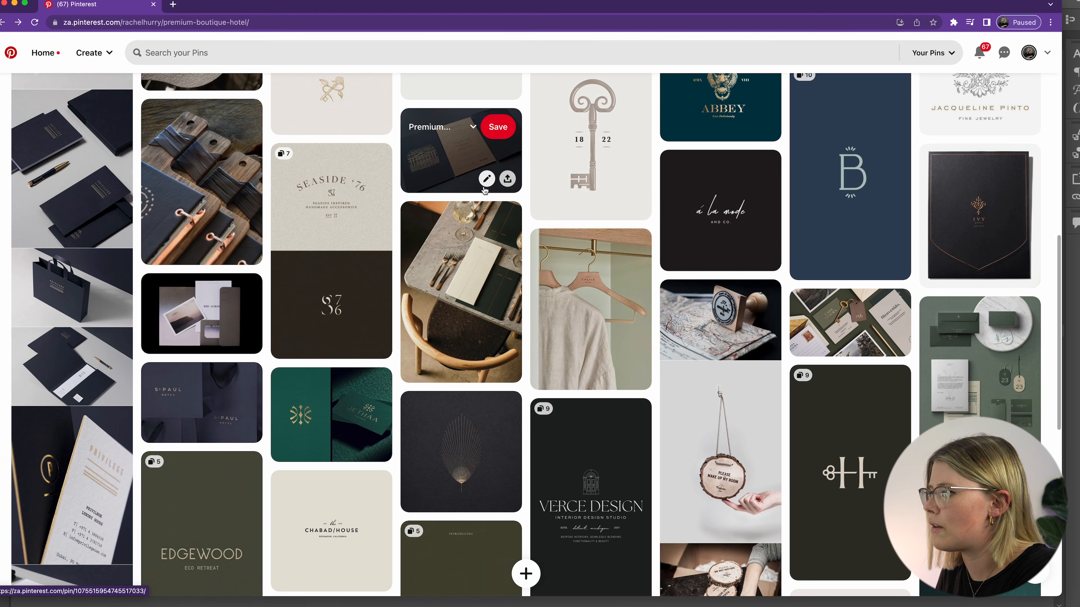
Look through the board down to its last pins, view the Calile Hotel clothes hanger pin up close, and return to the board.
scroll(761, 317, "down", 5)
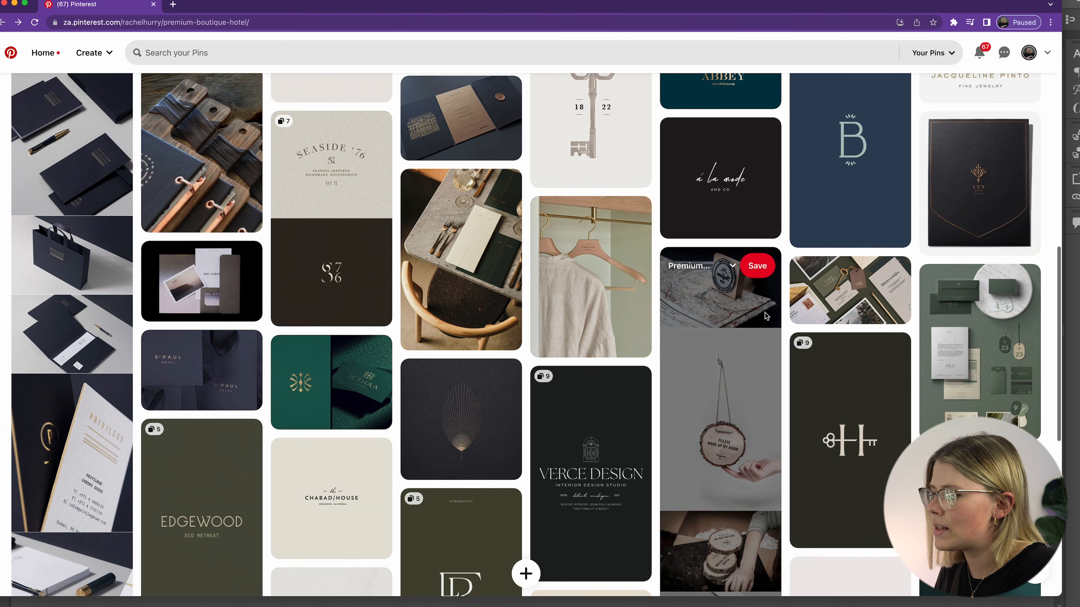
scroll(765, 313, "up", 1)
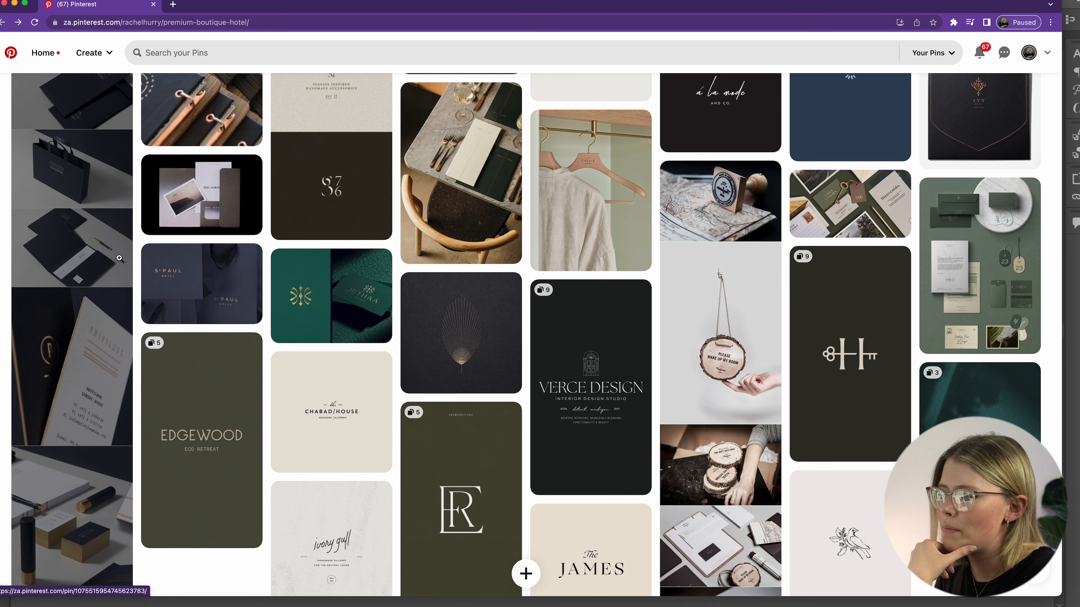
scroll(85, 451, "down", 3)
scroll(77, 486, "down", 5)
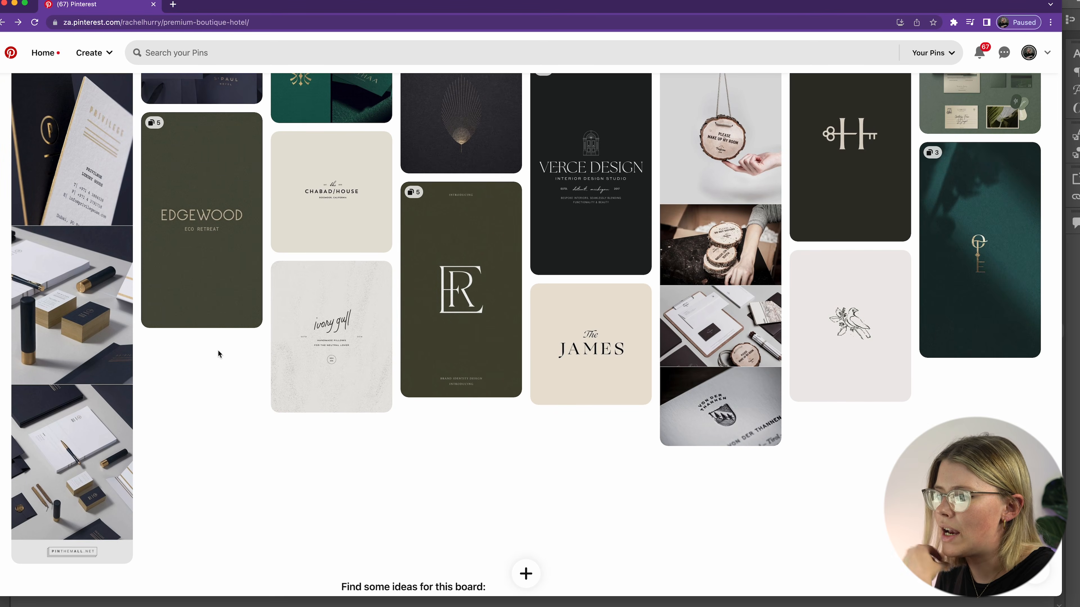
scroll(226, 391, "up", 3)
scroll(226, 393, "up", 10)
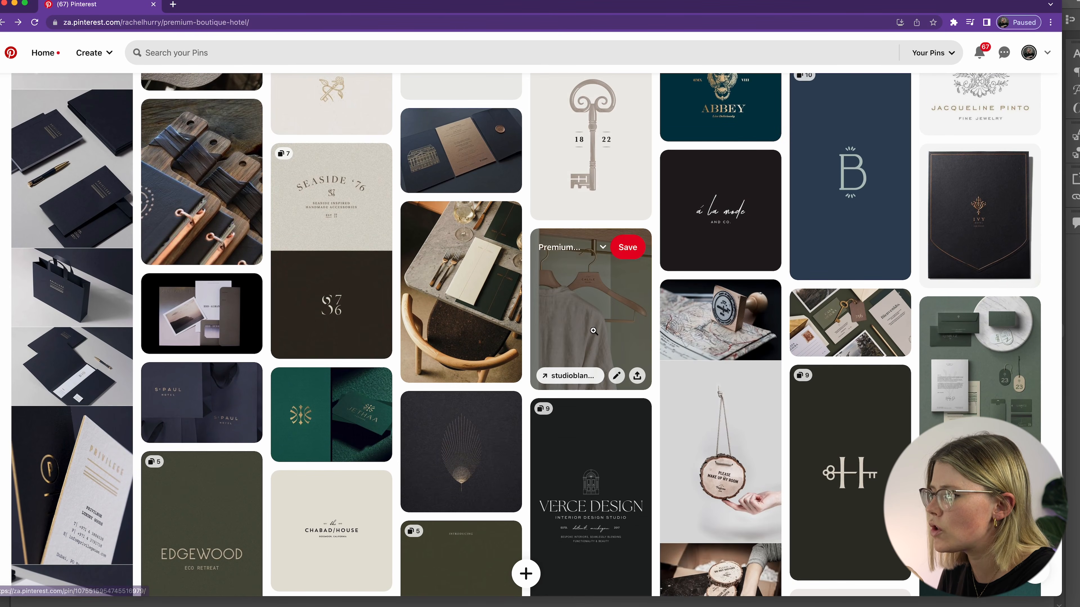
left_click(605, 296)
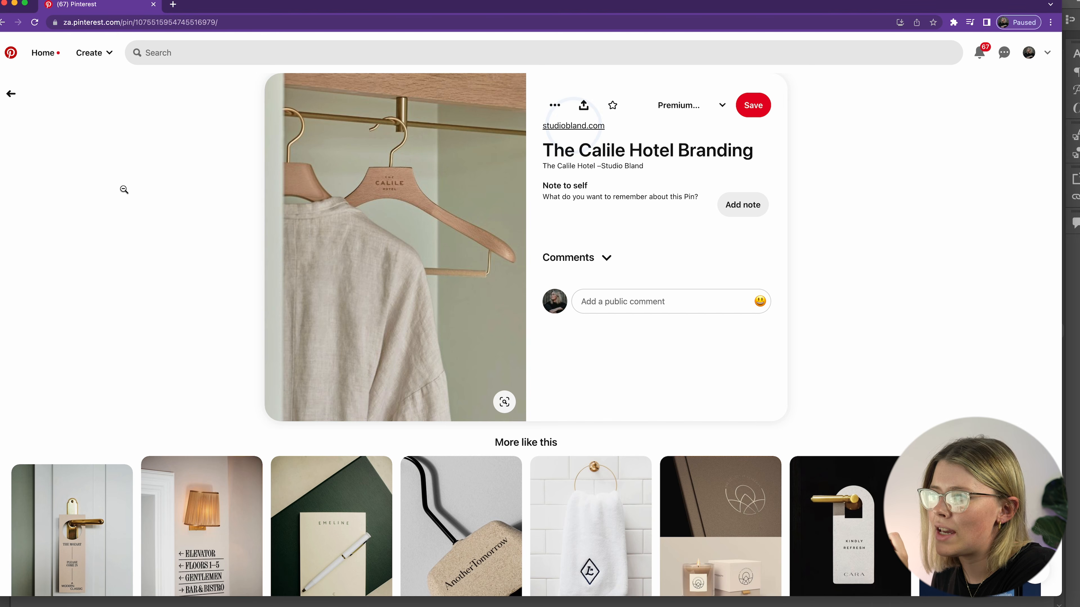
left_click(10, 93)
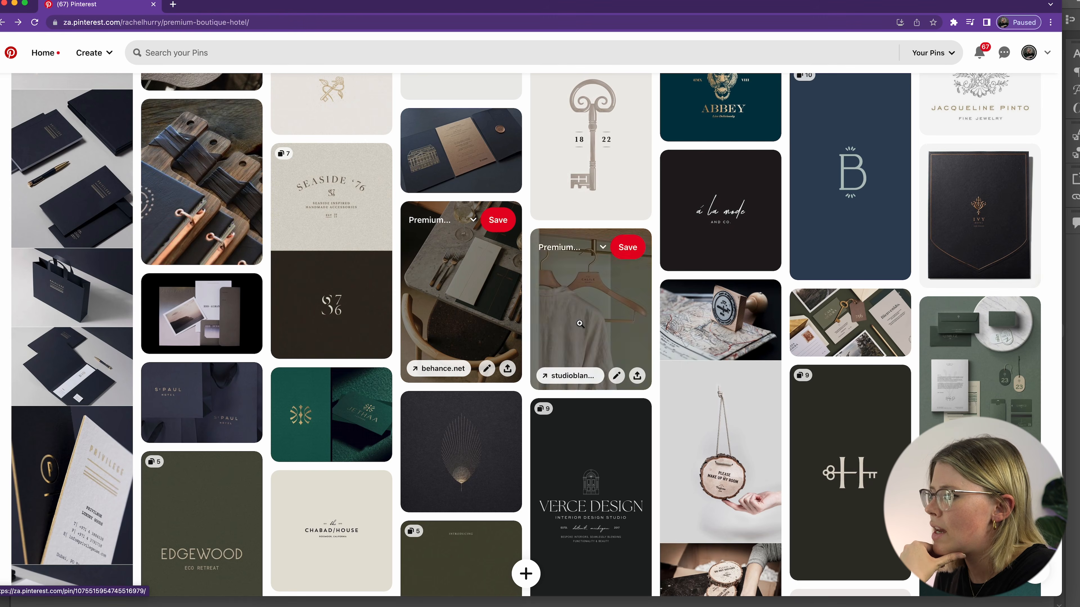
Examine the crest, key, building illustration and navy stationery references from the middle of the board up to its first row.
scroll(399, 208, "up", 3)
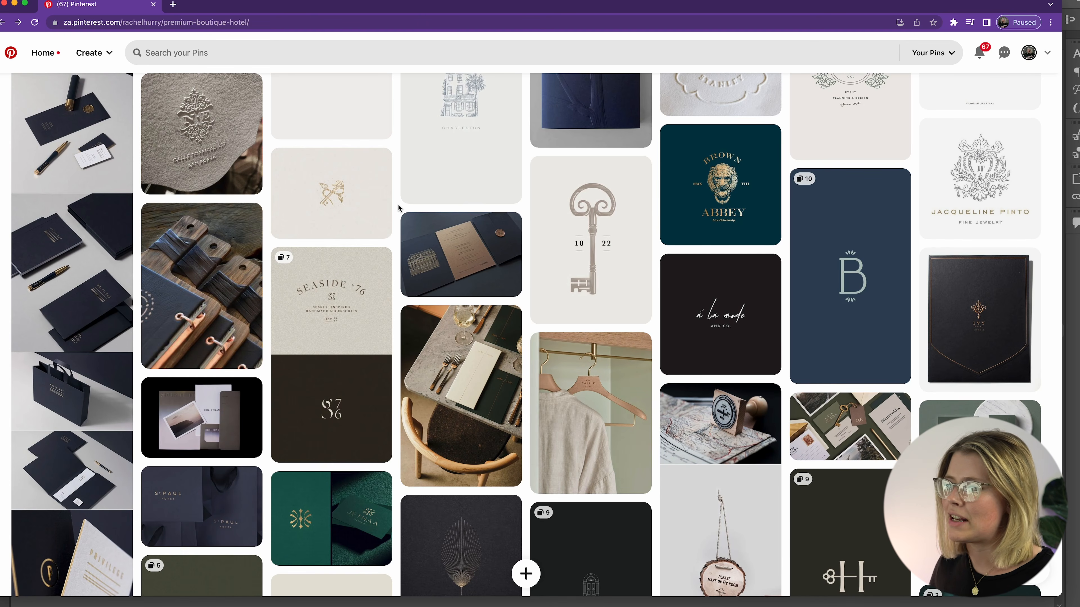
scroll(398, 207, "up", 3)
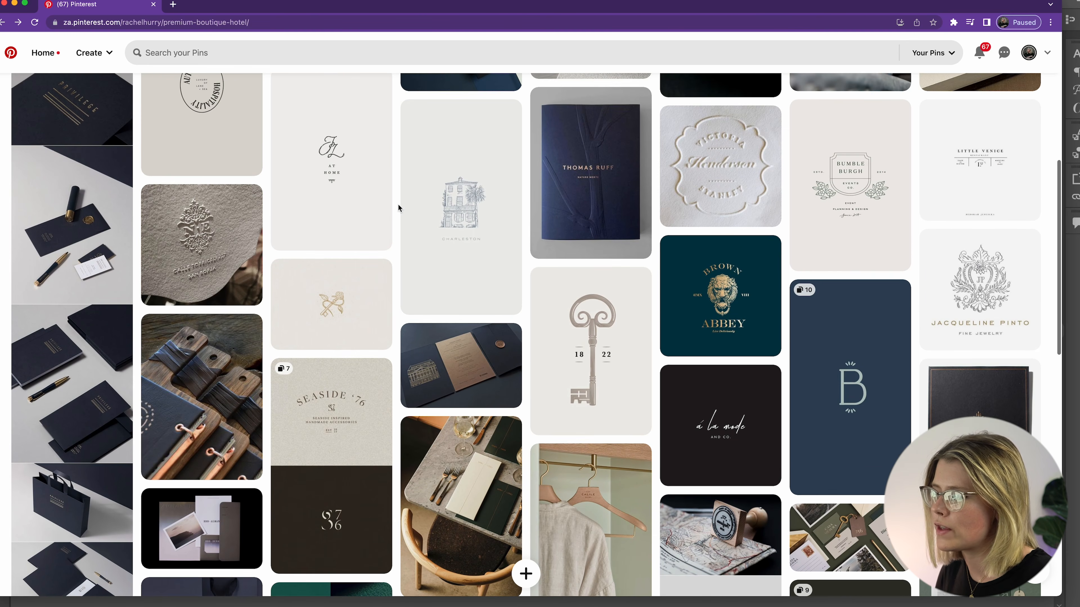
scroll(399, 208, "up", 1)
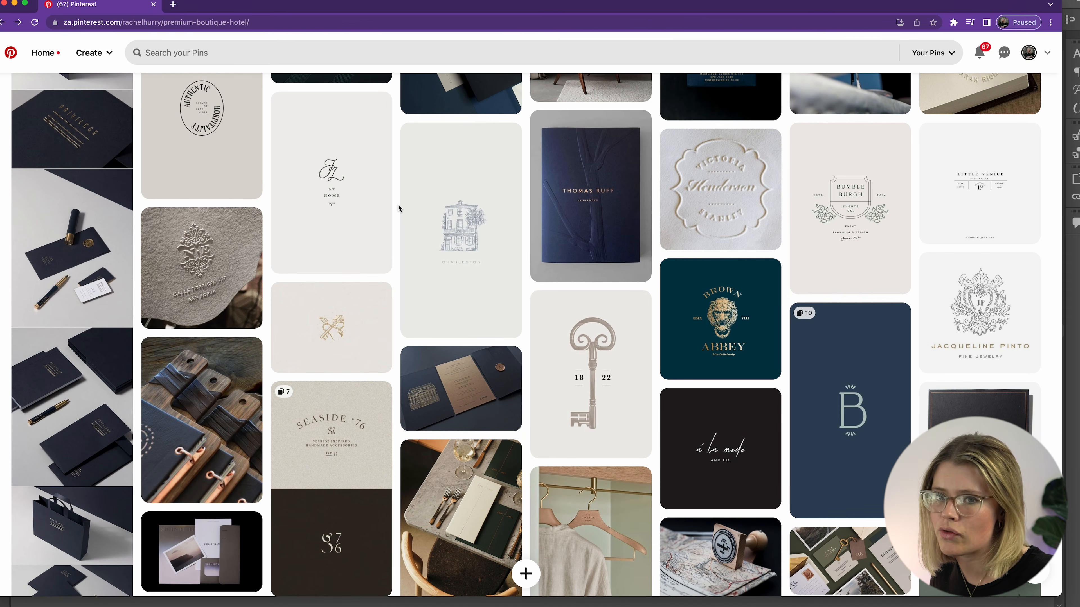
scroll(398, 208, "up", 5)
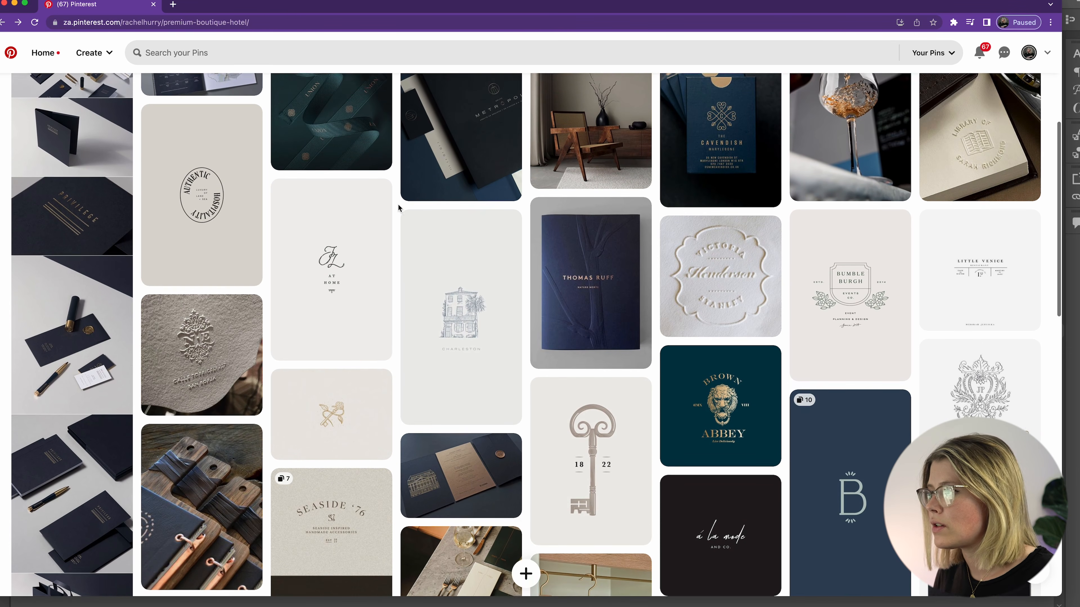
scroll(398, 207, "down", 4)
scroll(398, 207, "down", 1)
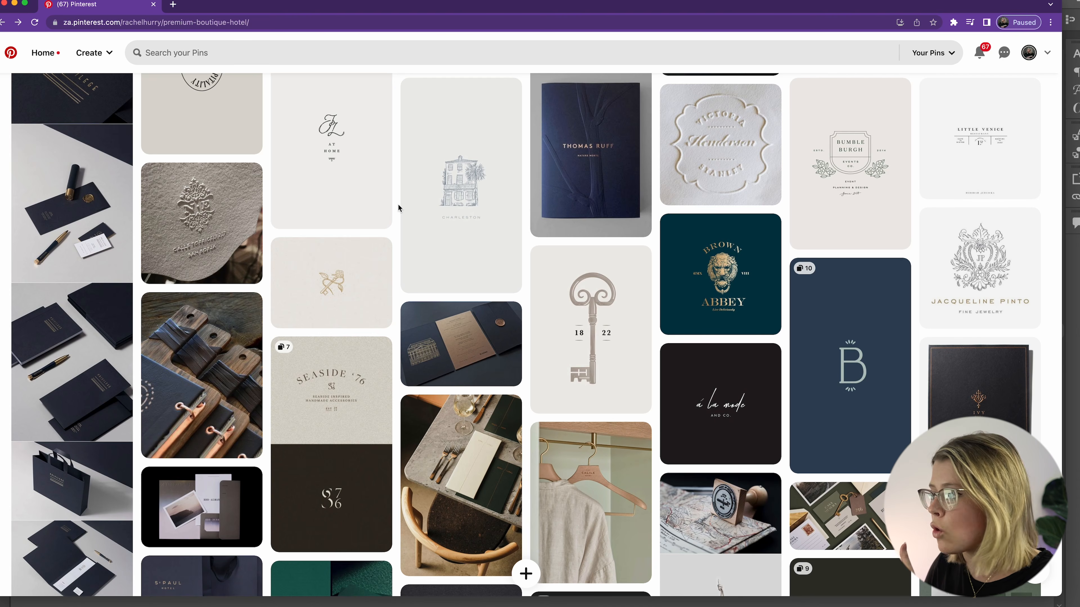
scroll(398, 204, "down", 5)
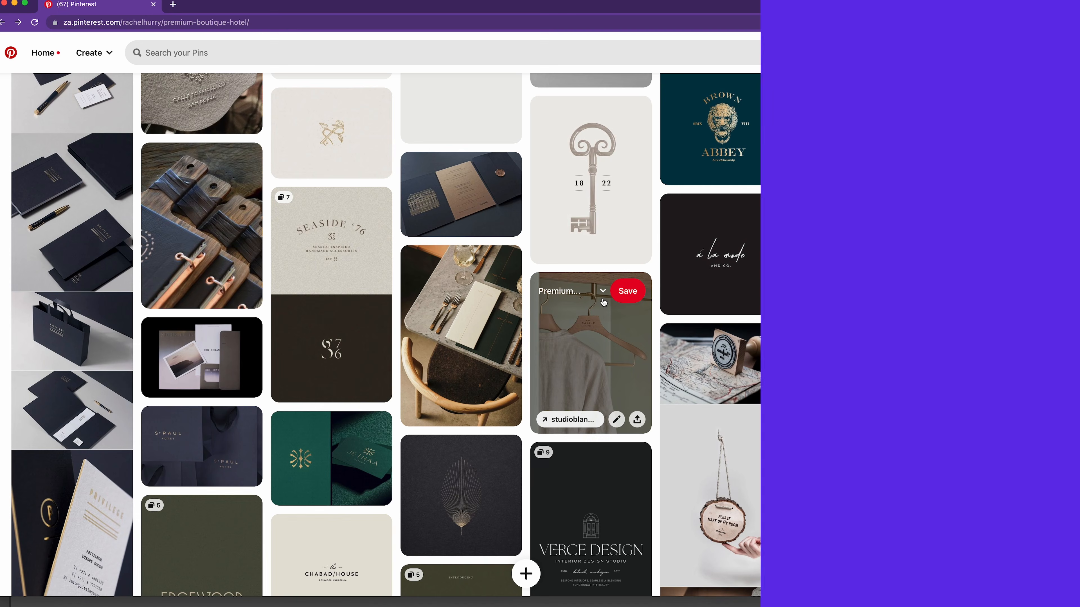
scroll(604, 302, "up", 4)
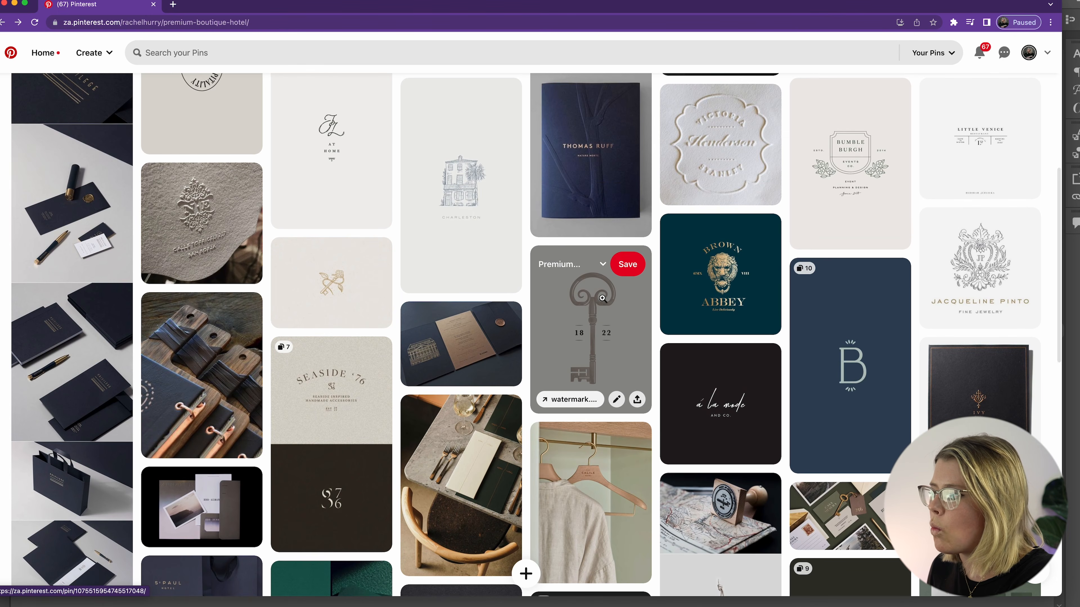
scroll(602, 298, "down", 1)
scroll(602, 299, "up", 2)
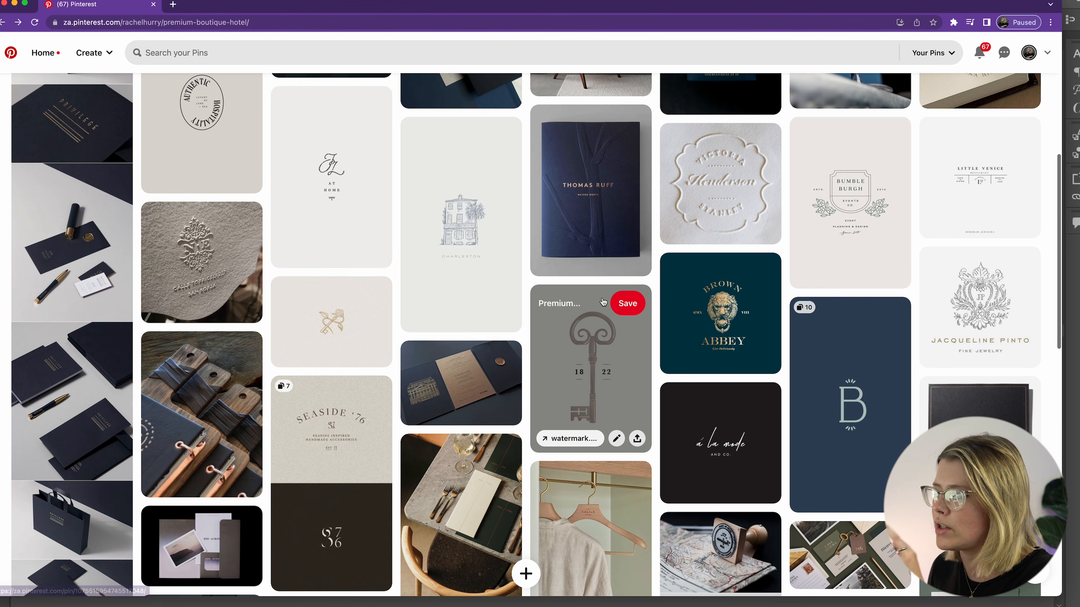
scroll(600, 281, "up", 1)
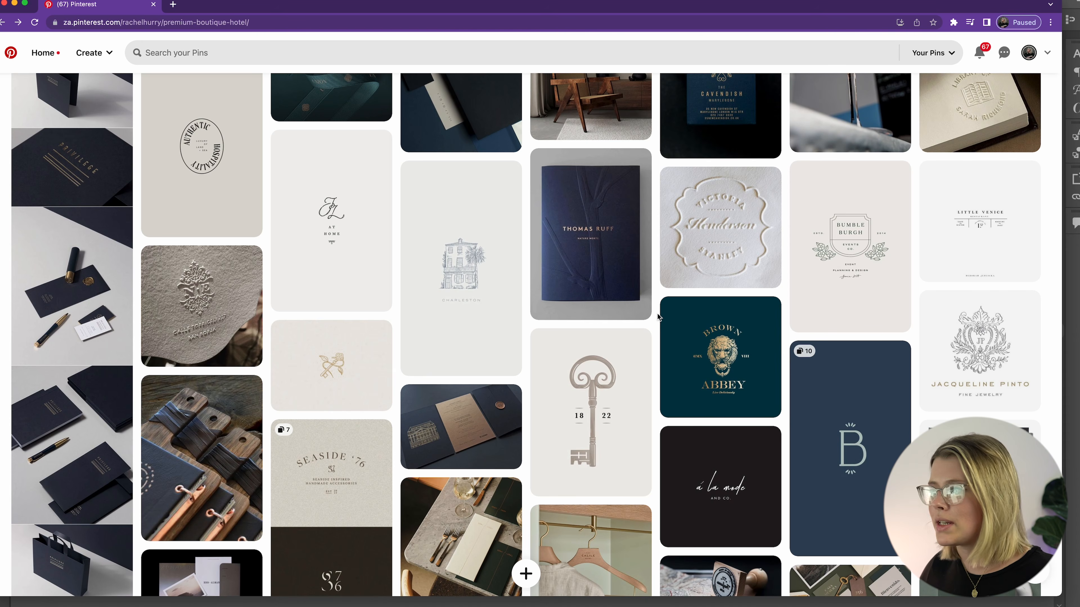
scroll(467, 298, "up", 3)
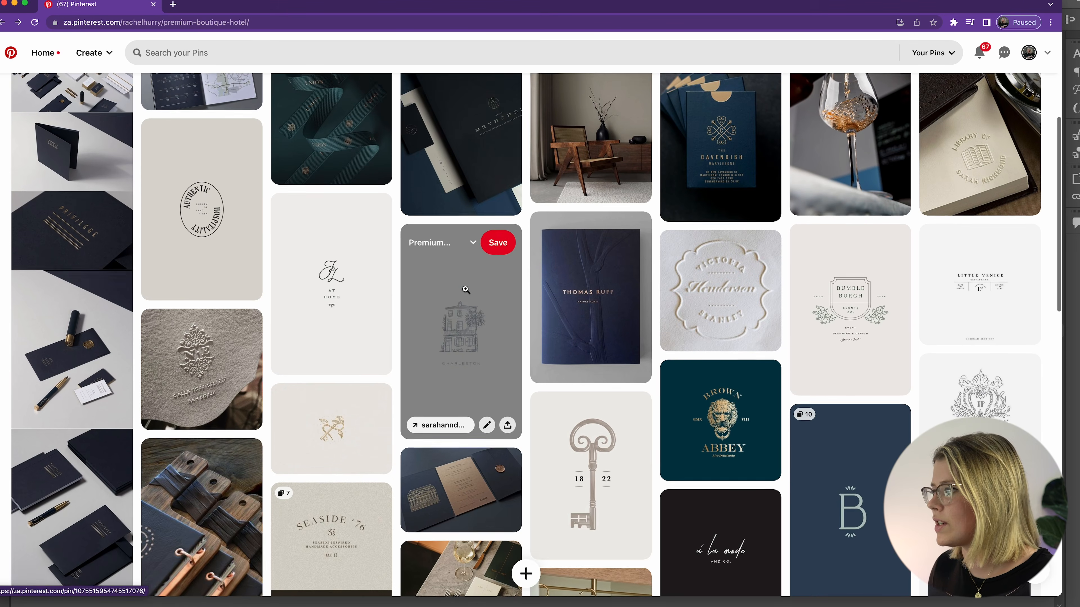
scroll(466, 293, "up", 1)
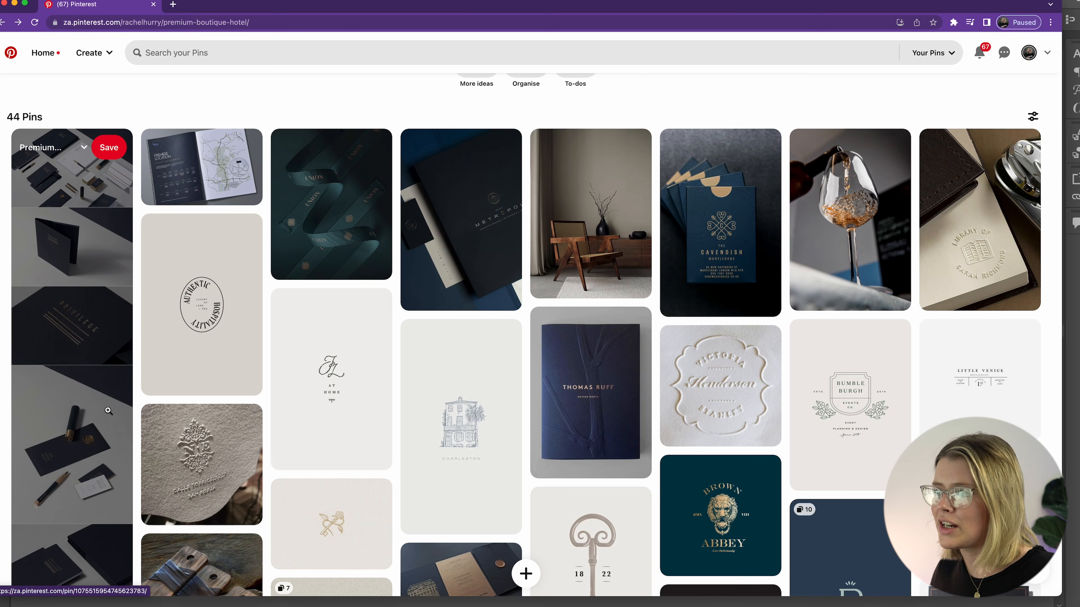
Examine the embossed, foil and logo references from the first row of pins down to the middle of the board.
scroll(423, 300, "down", 1)
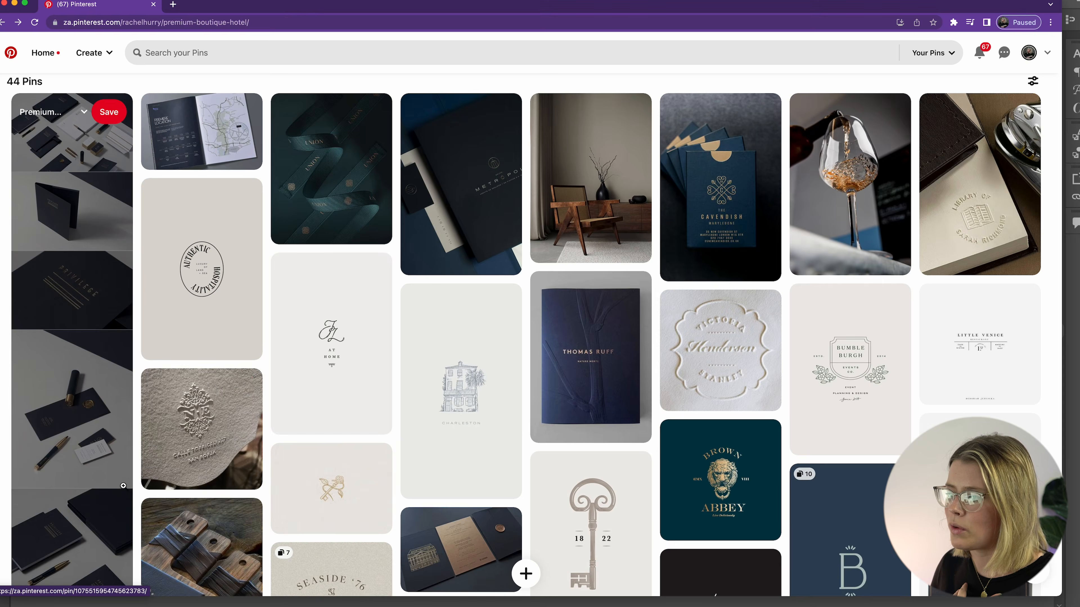
scroll(726, 306, "down", 1)
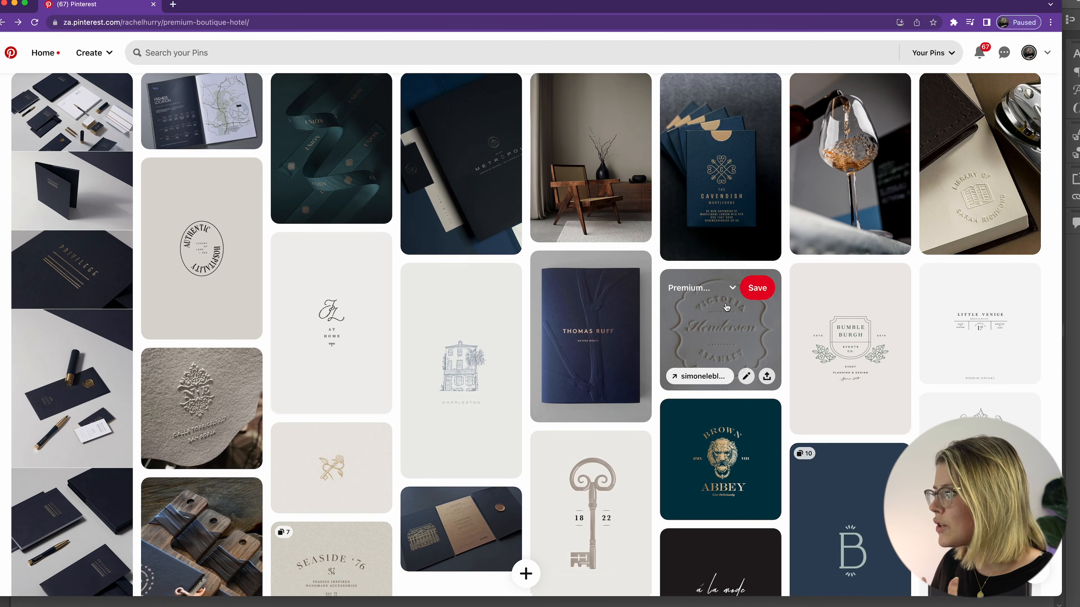
scroll(726, 307, "up", 1)
scroll(726, 304, "down", 2)
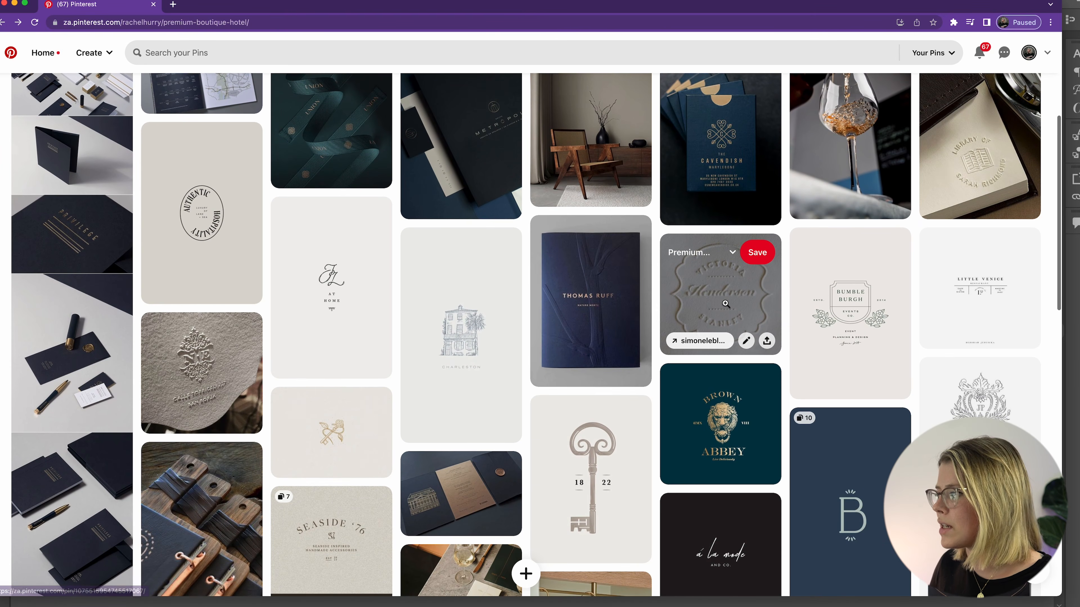
scroll(726, 306, "down", 5)
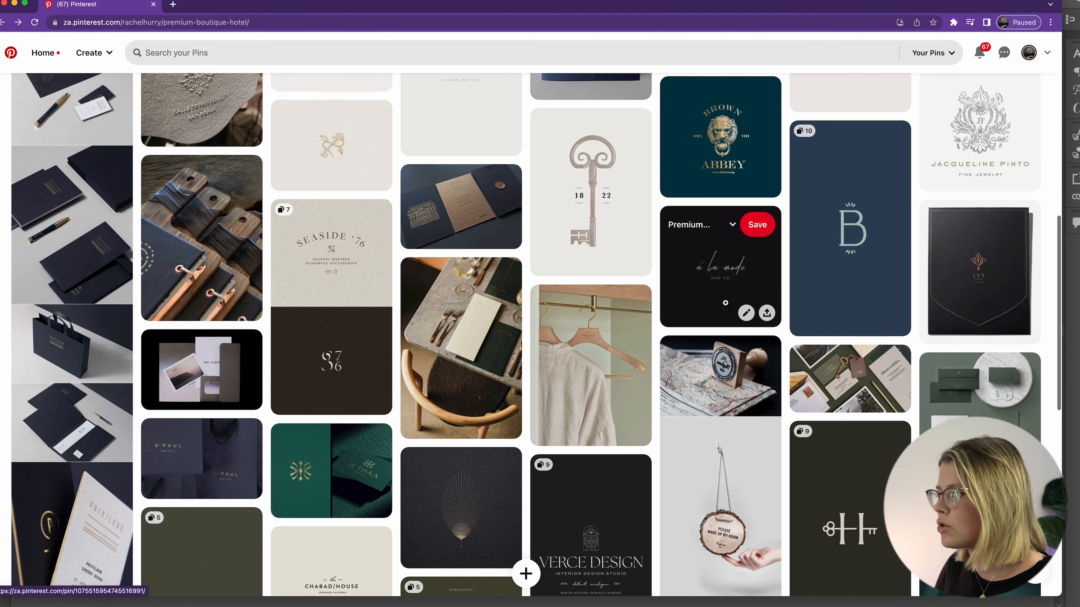
scroll(726, 303, "down", 1)
scroll(726, 304, "up", 2)
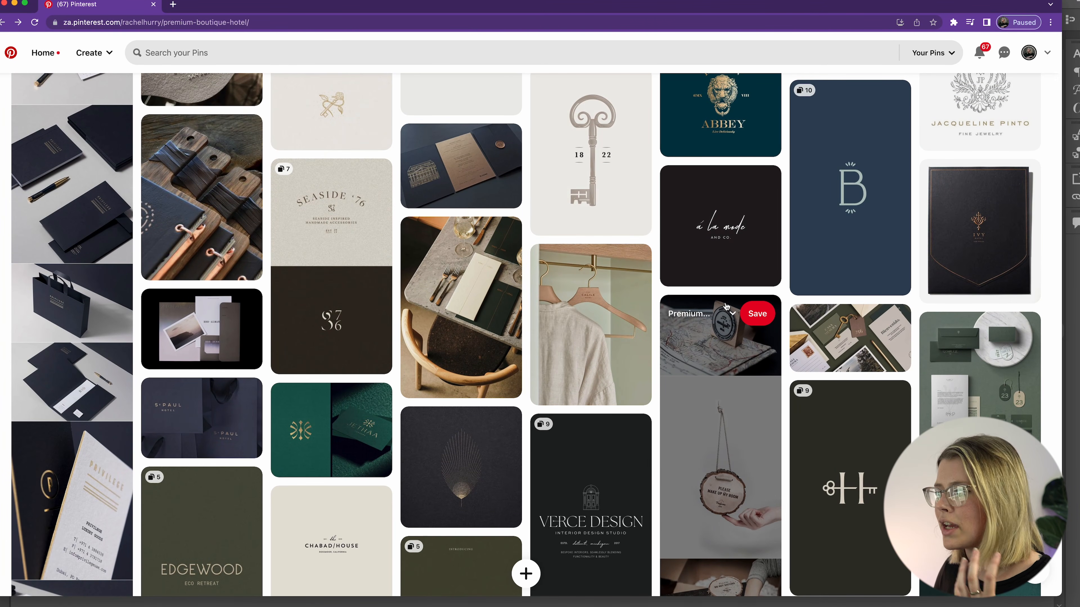
scroll(726, 305, "down", 1)
scroll(726, 305, "up", 1)
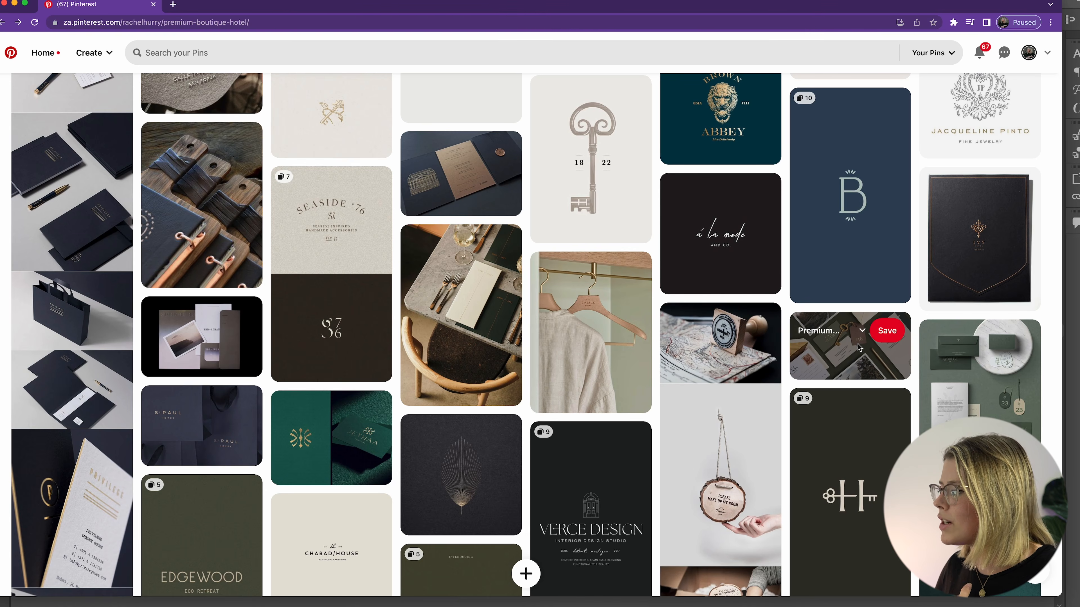
View the Casa Mesura hotel branding pin up close, return to the board, and look over its pins again up to the first row.
left_click(838, 362)
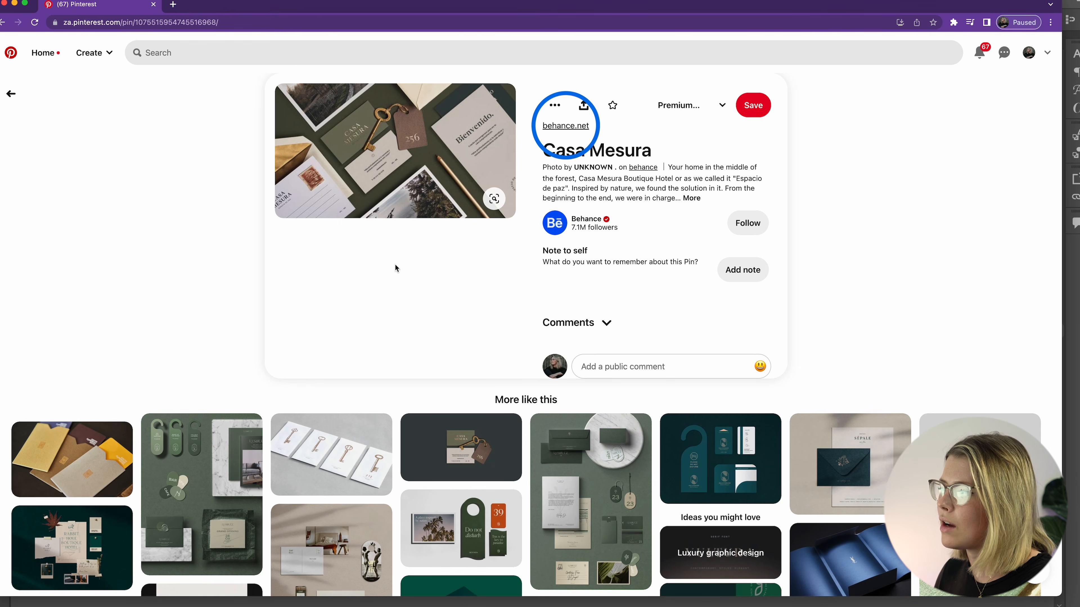
mouse_move(338, 197)
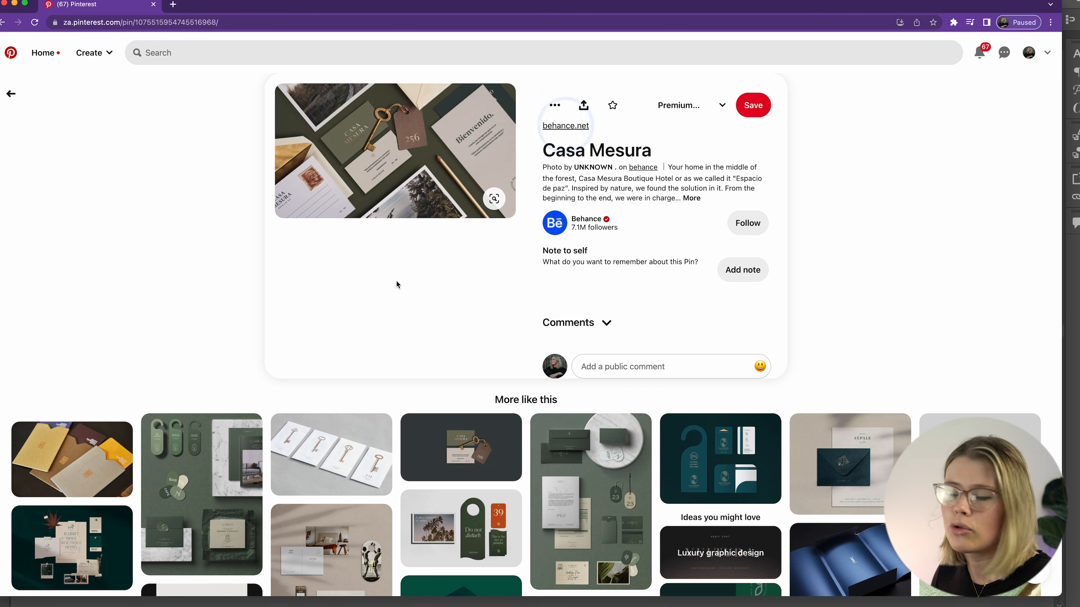
left_click(11, 93)
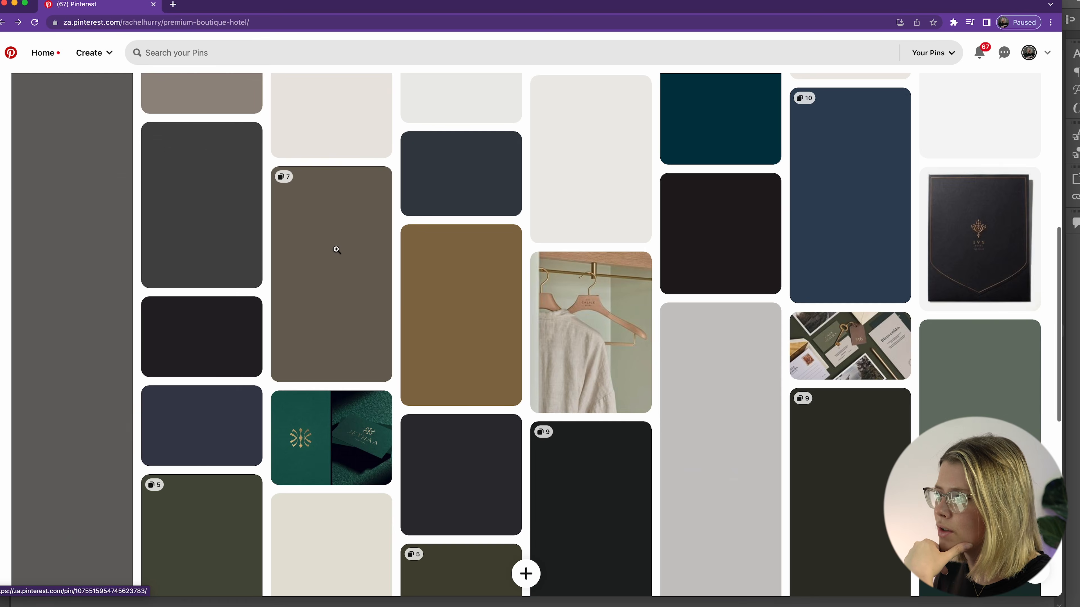
scroll(551, 301, "down", 6)
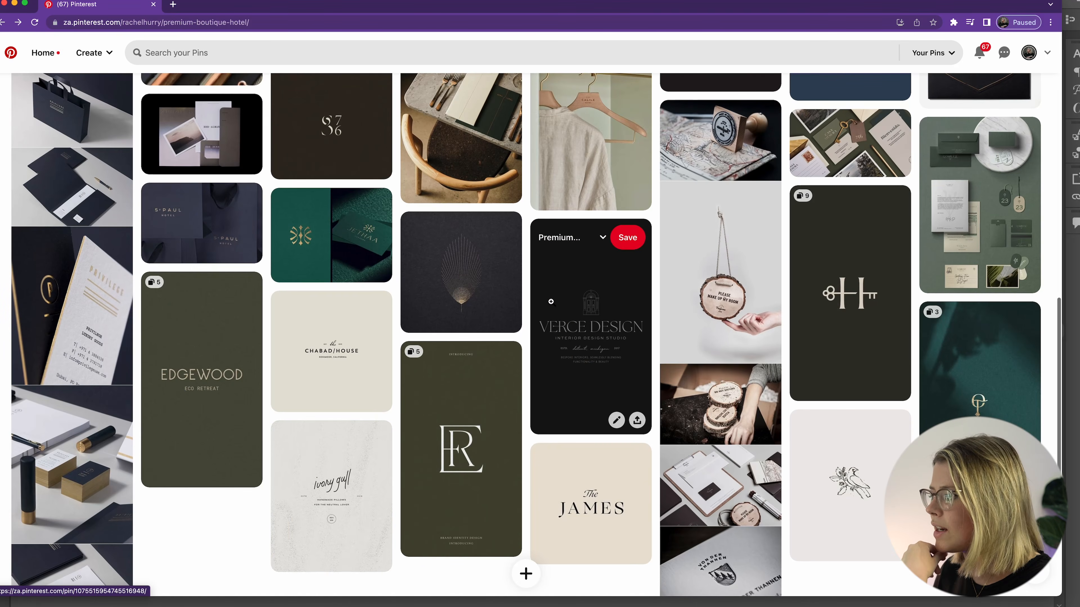
scroll(551, 301, "up", 10)
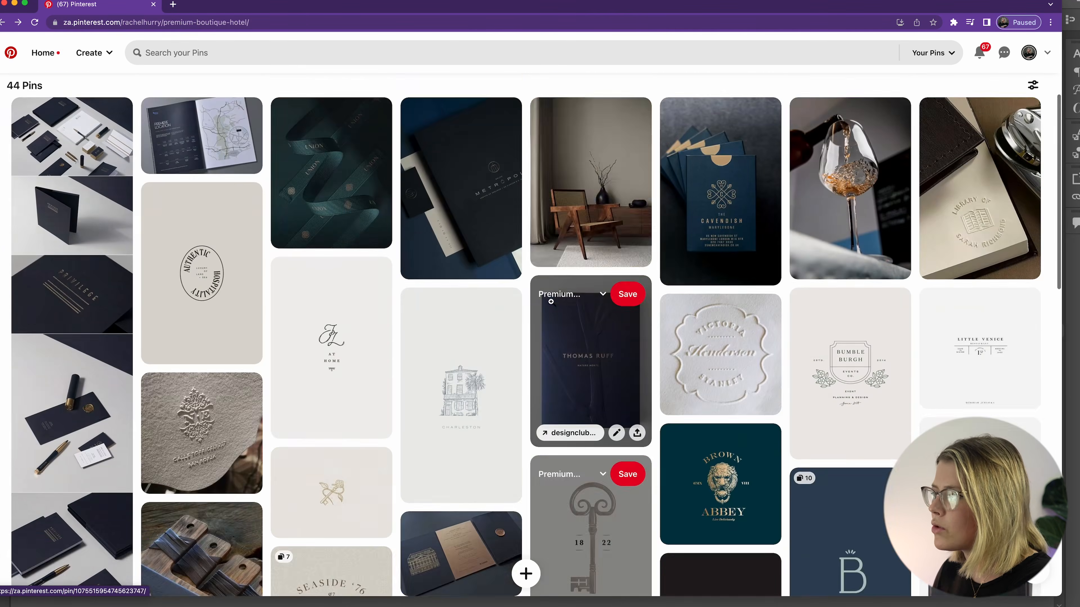
Look through the board down to its last pins, view the Trofana Alpin identity pin up close, and return to the board.
scroll(551, 302, "down", 2)
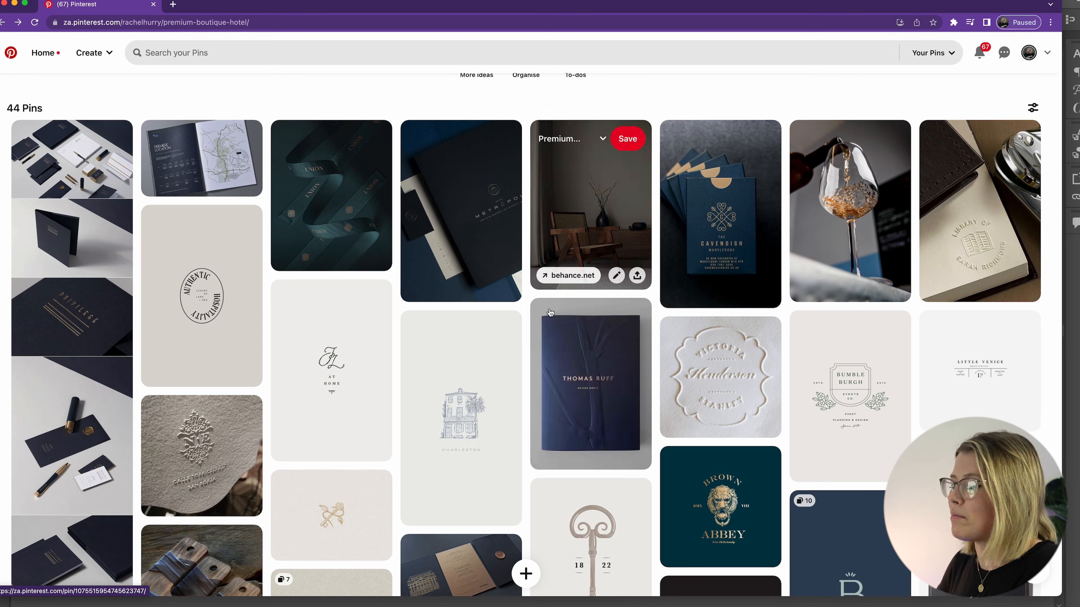
scroll(549, 309, "down", 3)
scroll(549, 310, "down", 10)
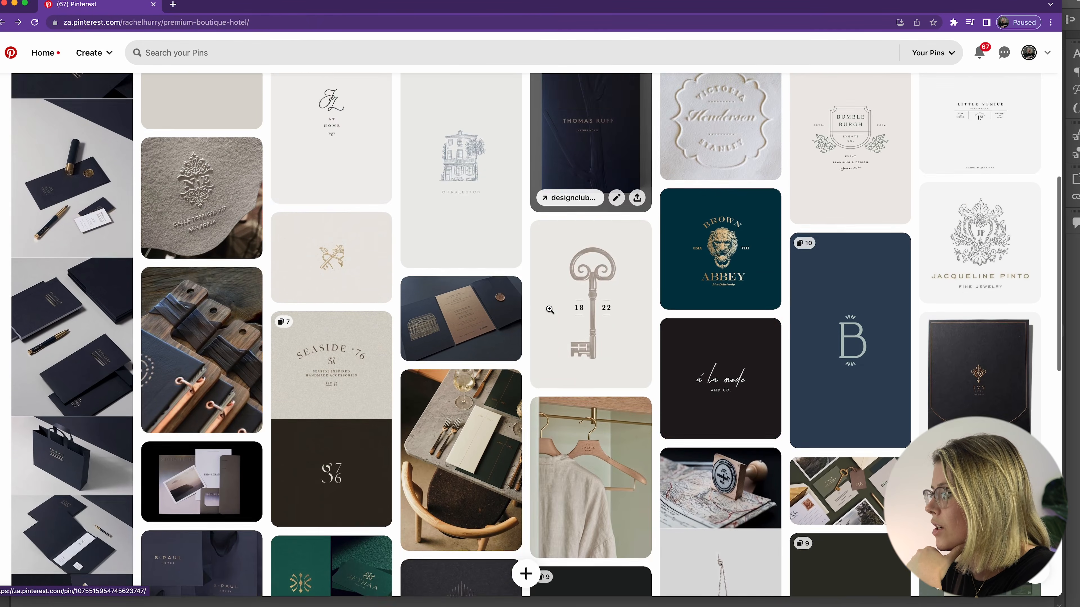
scroll(549, 310, "down", 6)
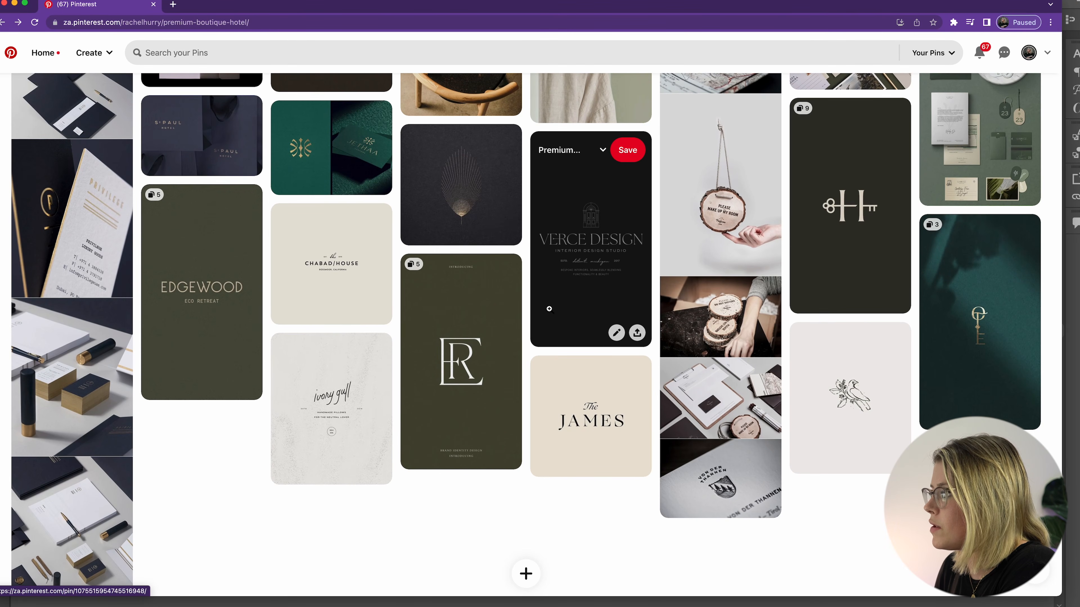
scroll(737, 365, "up", 3)
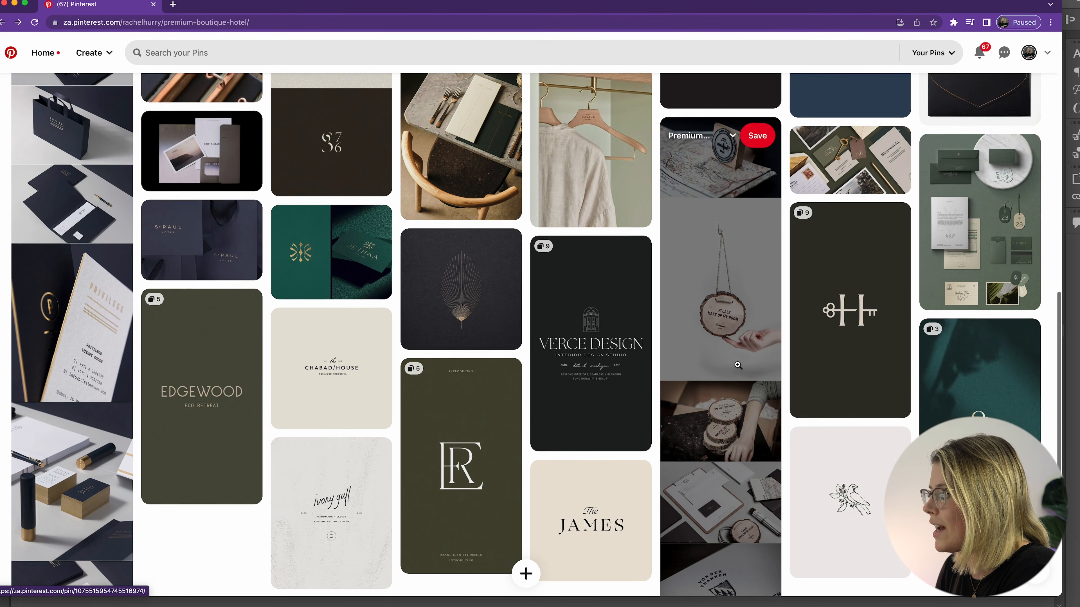
left_click(738, 365)
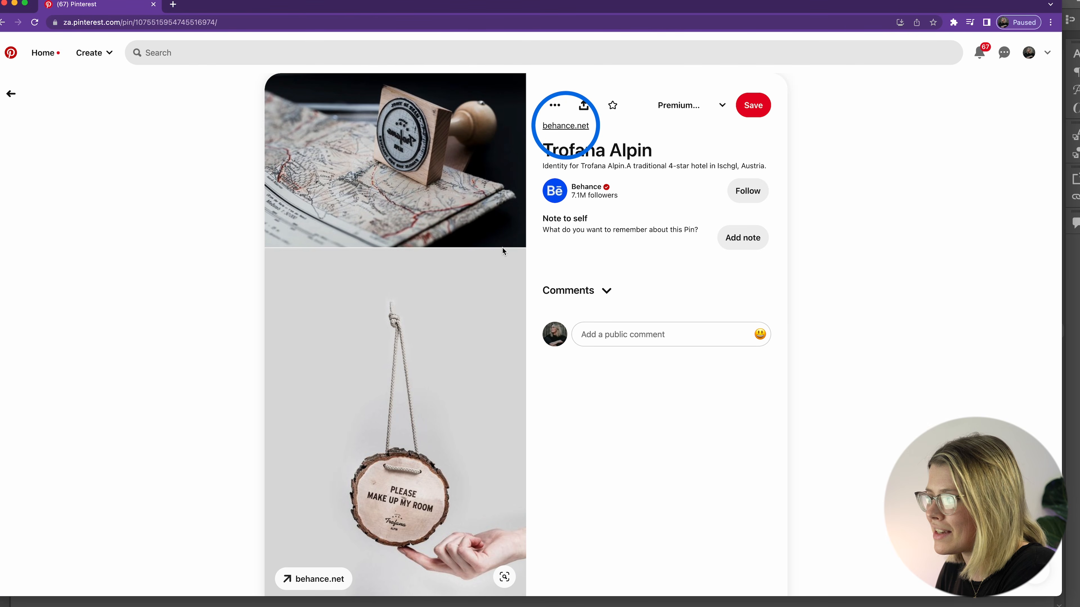
scroll(502, 249, "down", 15)
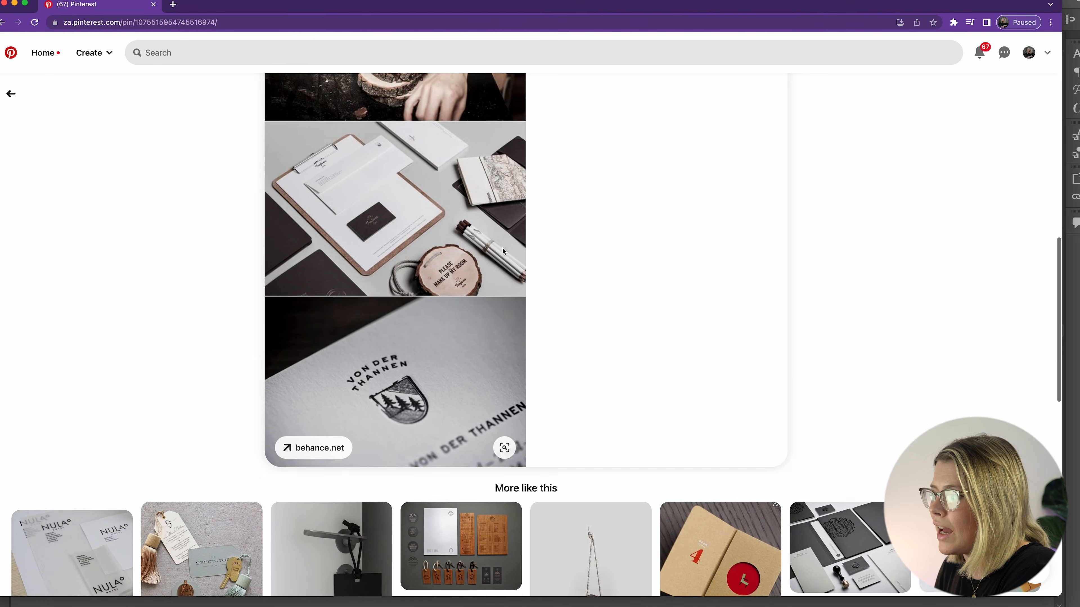
scroll(504, 337, "up", 15)
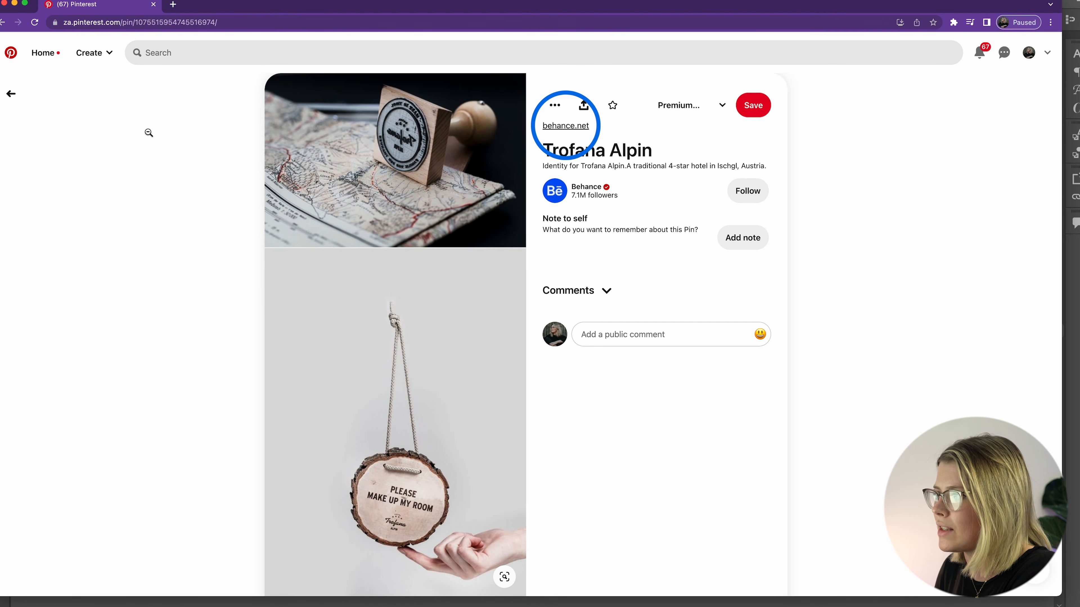
left_click(11, 94)
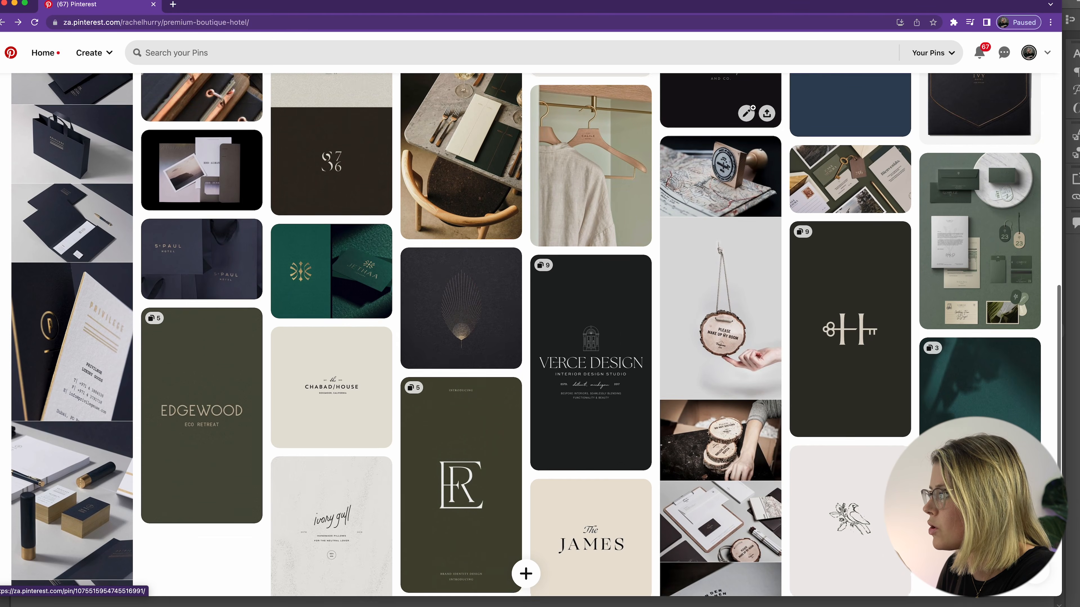
Check which boards the Trofana Alpin pin can be saved to, dismiss the list, and look over the pins up to the first row.
left_click(701, 159)
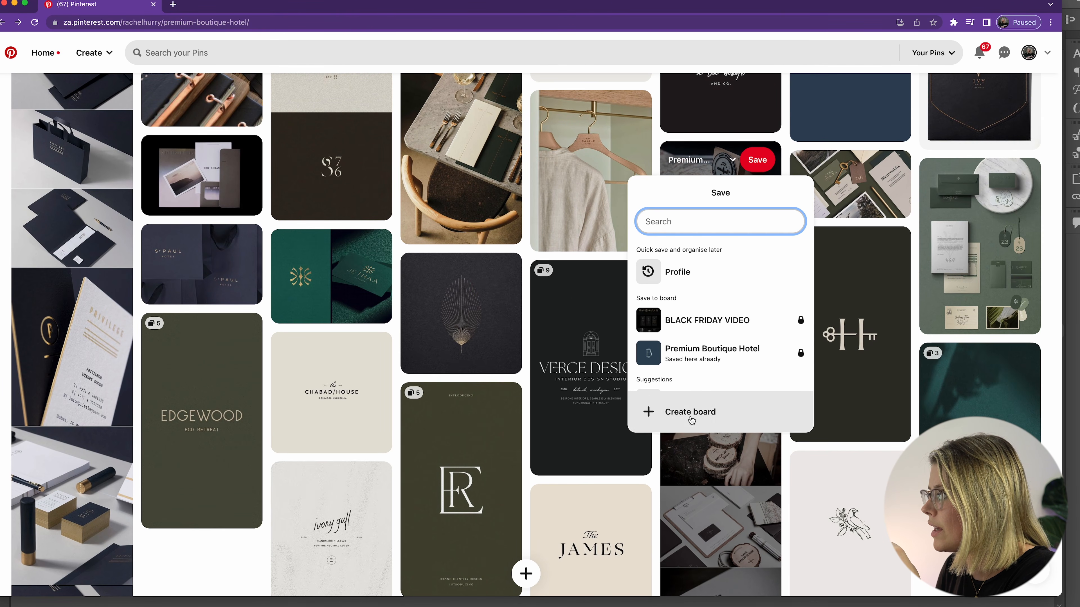
scroll(706, 225, "down", 7)
scroll(708, 225, "up", 9)
scroll(708, 224, "down", 1)
left_click(733, 269)
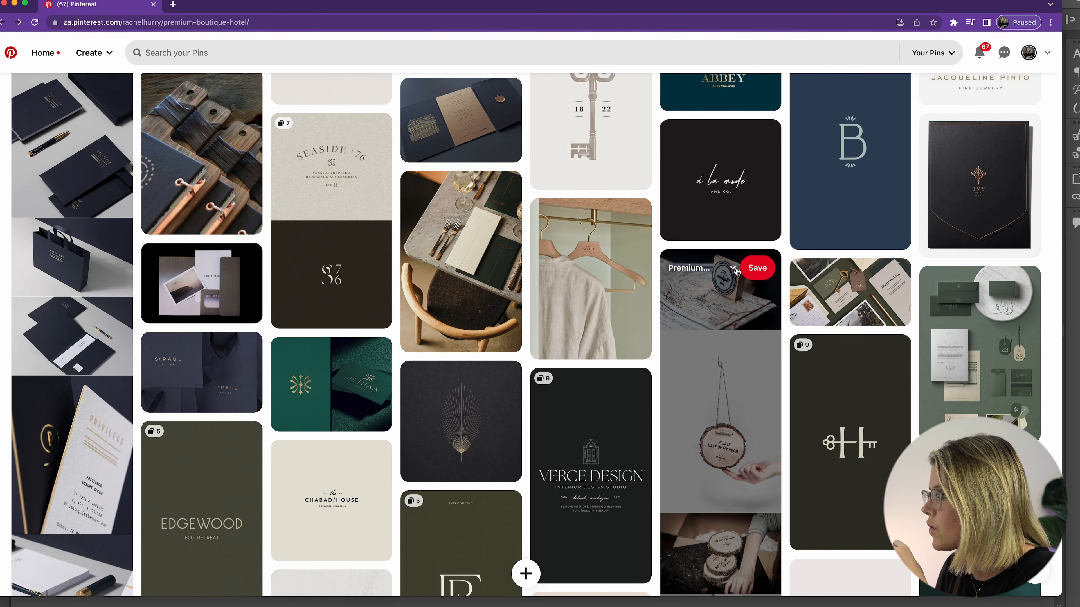
left_click(730, 270)
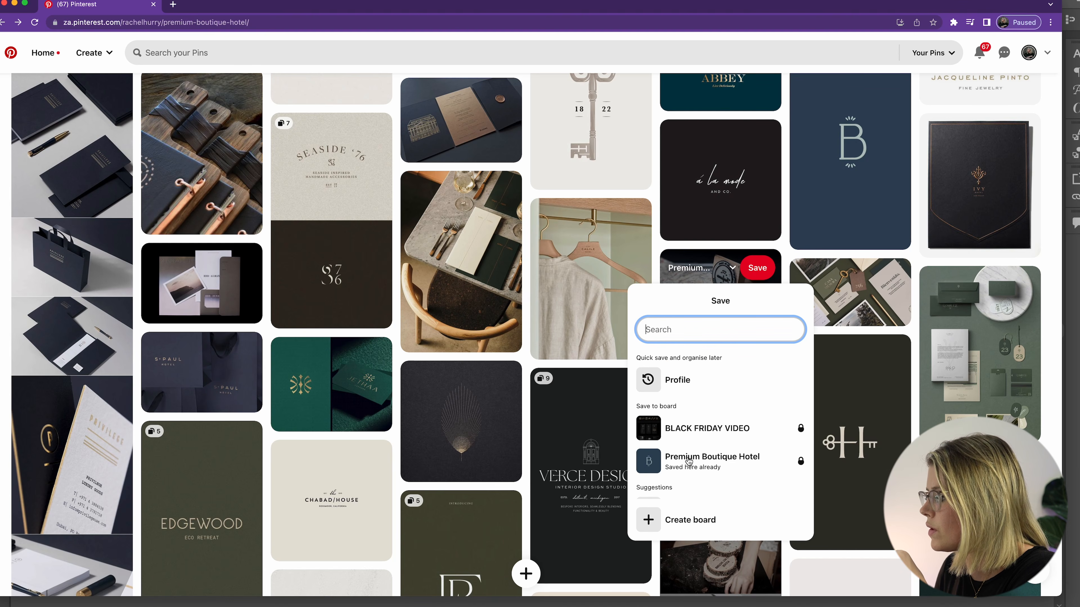
left_click(718, 268)
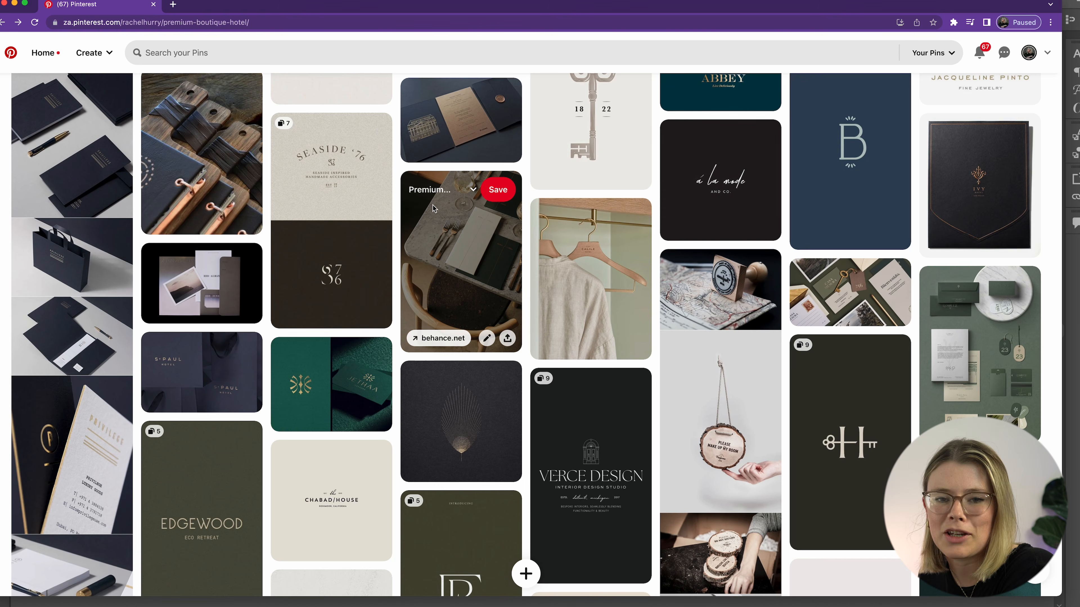
scroll(433, 208, "up", 2)
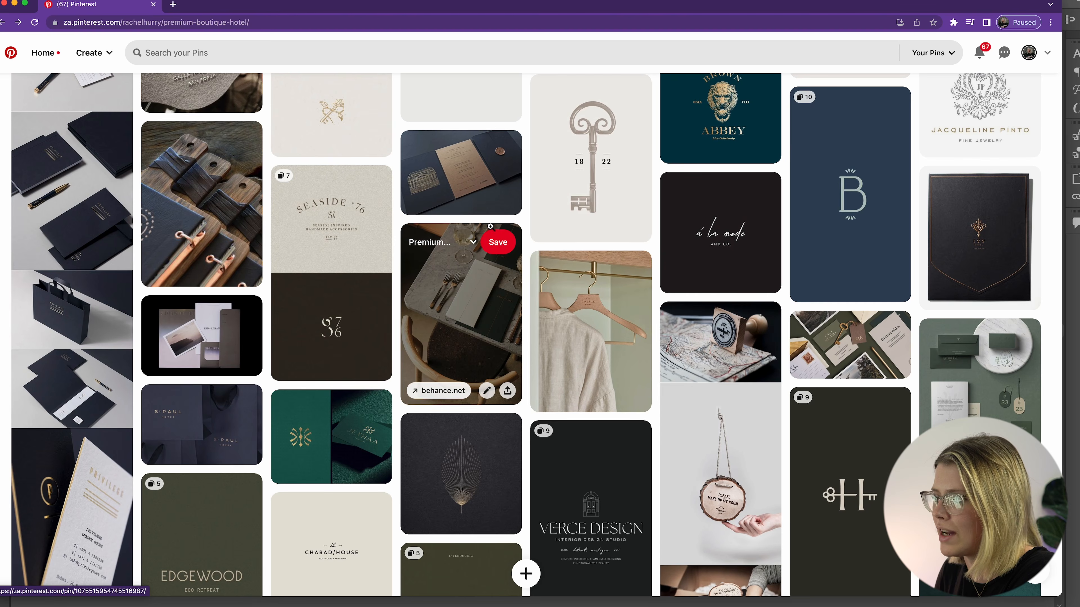
scroll(490, 226, "up", 10)
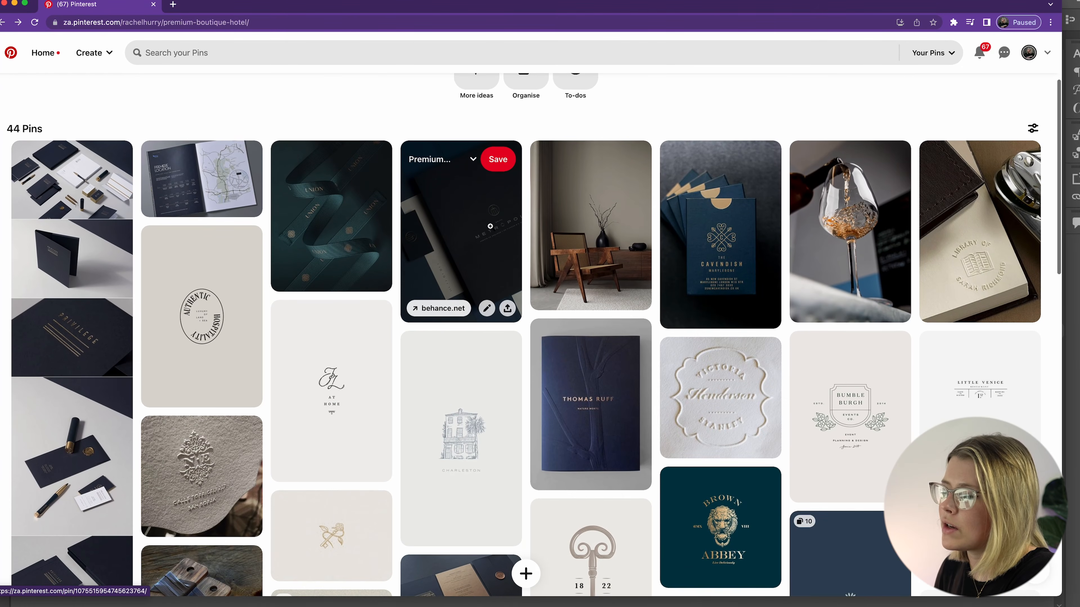
scroll(490, 226, "down", 2)
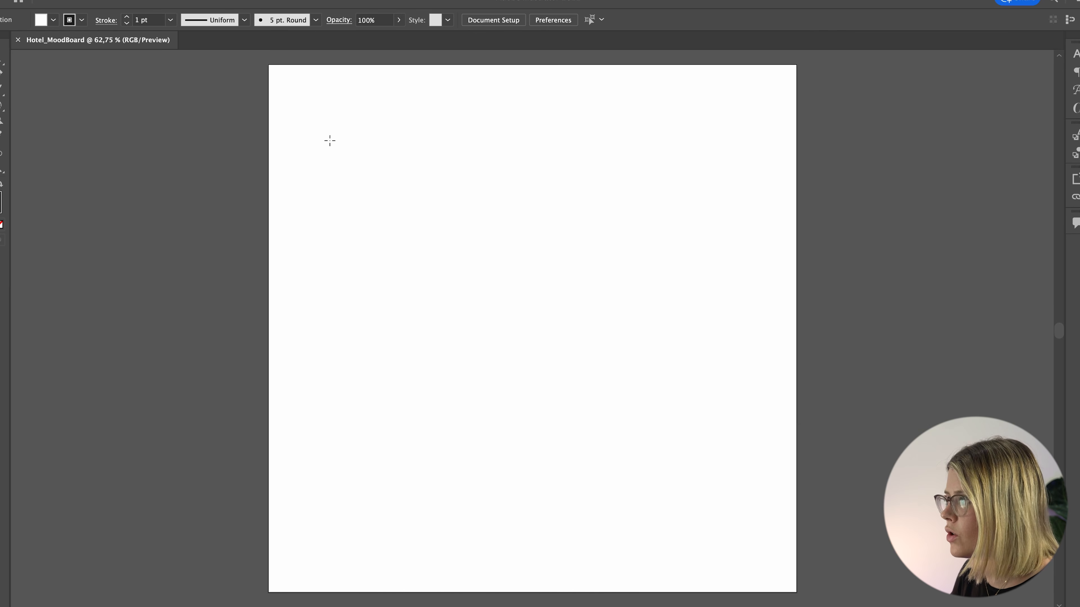
In Illustrator's Hotel_MoodBoard document, draw a square about 333 px wide and copy it into a row of three scaled to fit the artboard.
left_click_drag(284, 81, 447, 244)
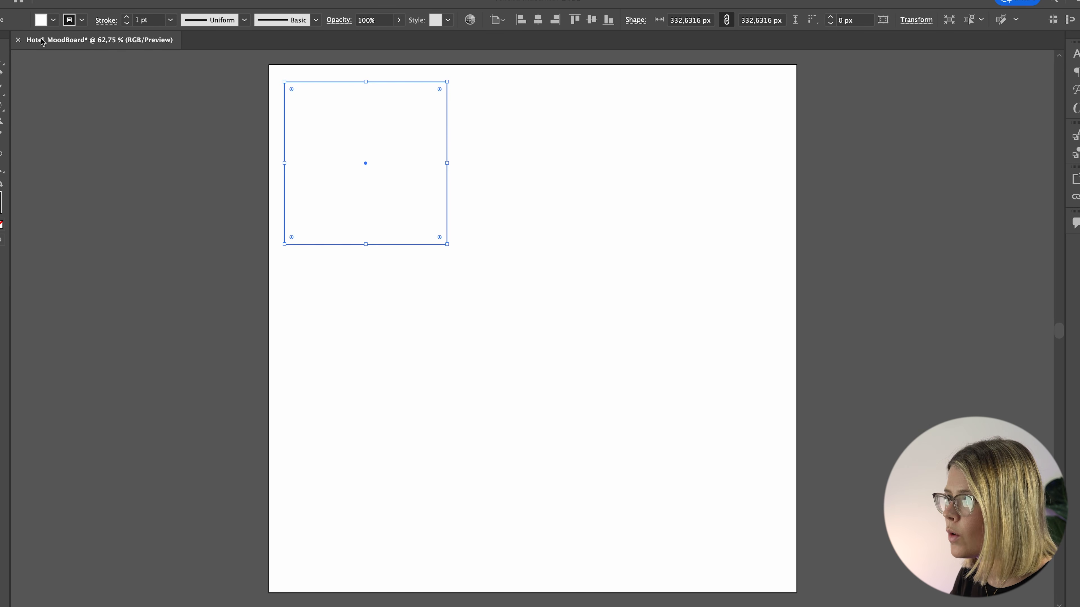
left_click_drag(376, 82, 695, 85)
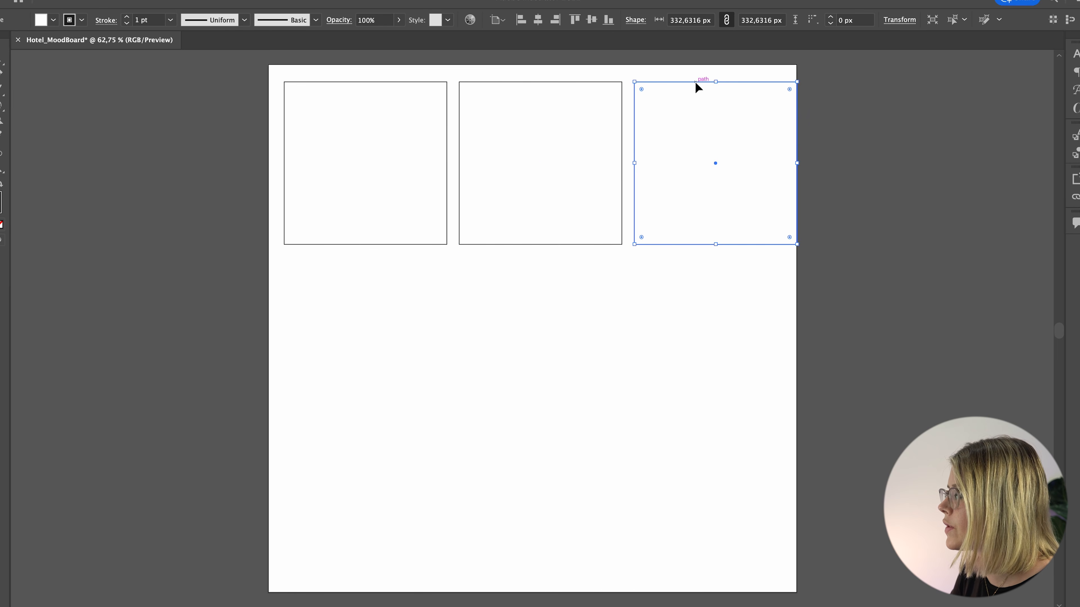
key("super+a")
mouse_move(796, 244)
left_mouse_down()
mouse_move(784, 234)
mouse_move(789, 241)
left_mouse_up()
Duplicate the row of squares twice to form a three-by-three grid, and scale the whole grid down to about 974 by 981 px.
left_click_drag(617, 84, 601, 426)
left_click_drag(844, 210, 712, 456)
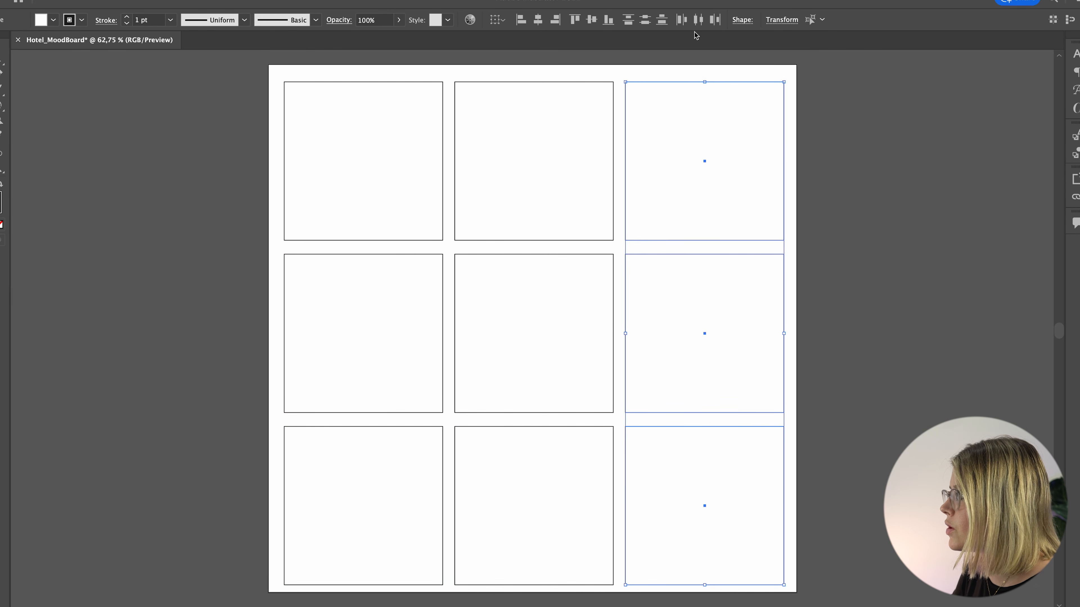
left_click_drag(848, 127, 348, 506)
left_click_drag(783, 585, 772, 574)
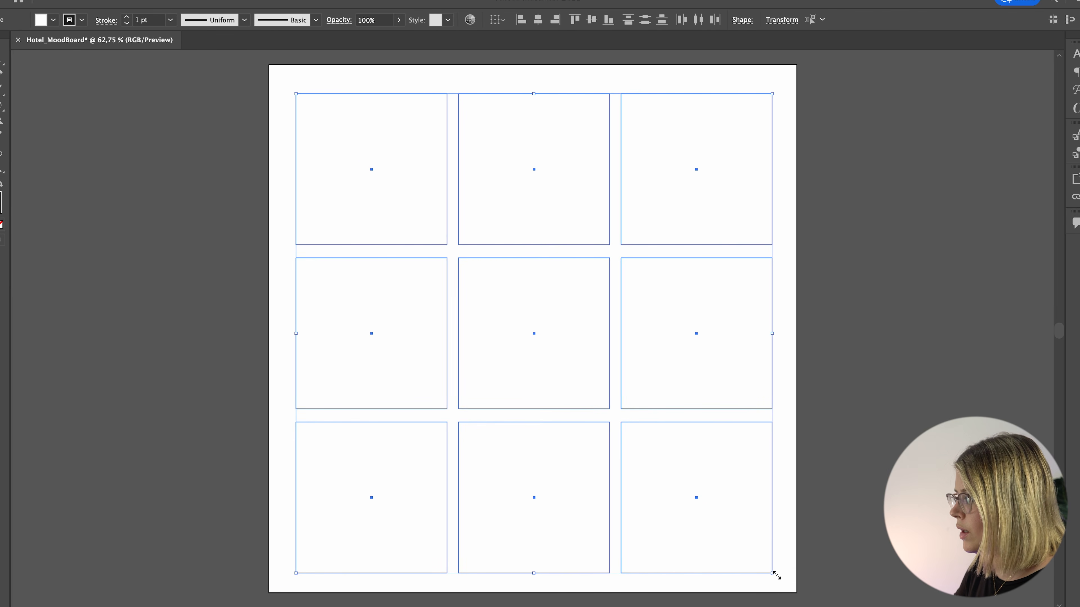
Center the grid of nine squares horizontally and vertically on the artboard, and deselect it.
key("a")
key("v")
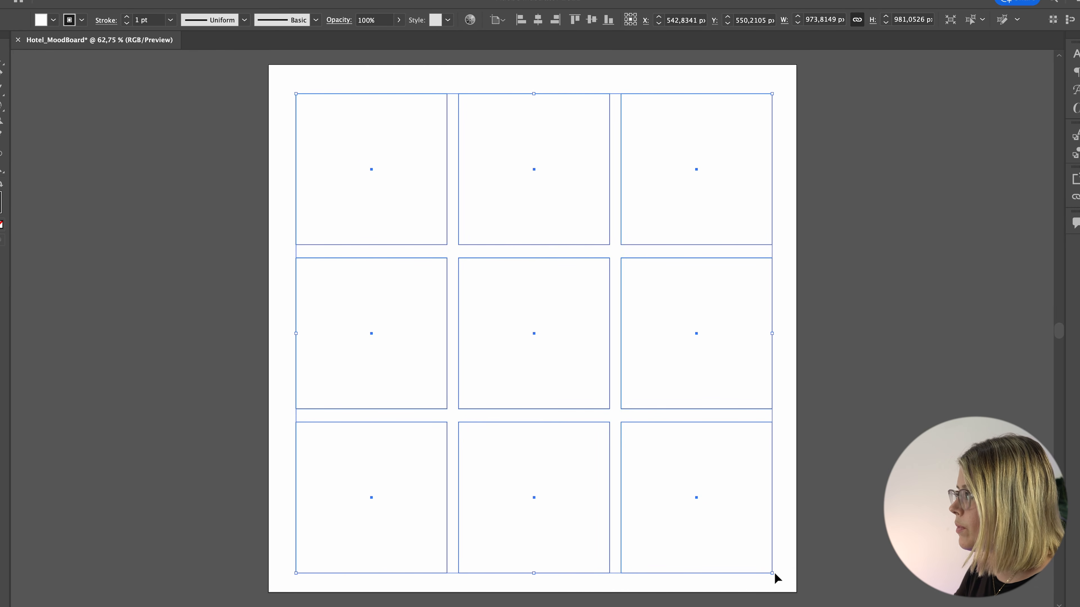
left_click(538, 19)
left_click(591, 19)
left_click(794, 198)
left_click(770, 239)
left_click(940, 240)
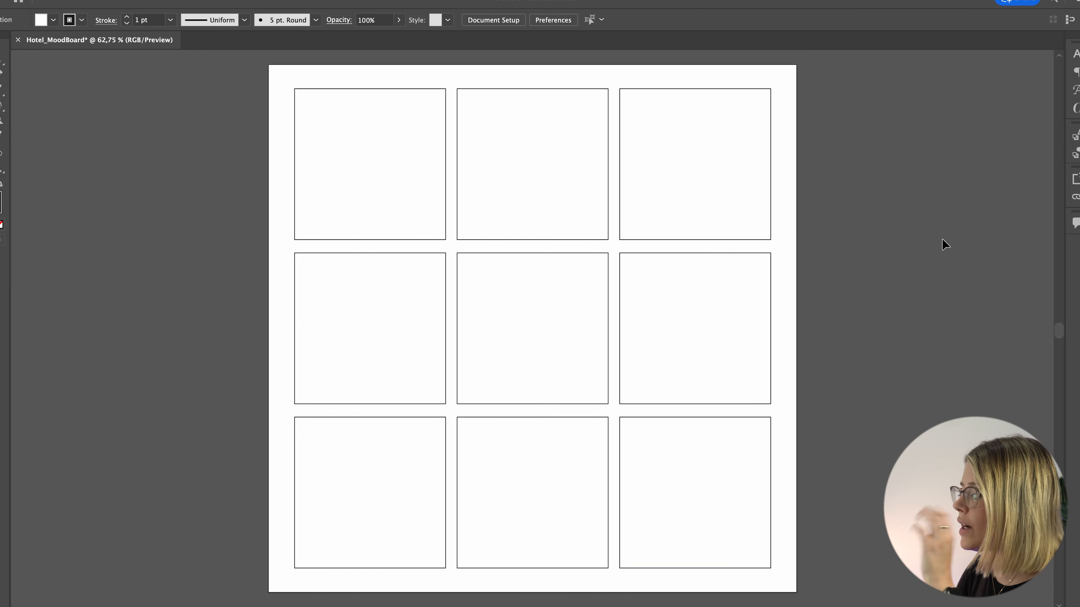
Select all nine squares of the grid and remove their stroke.
left_click_drag(286, 184, 791, 605)
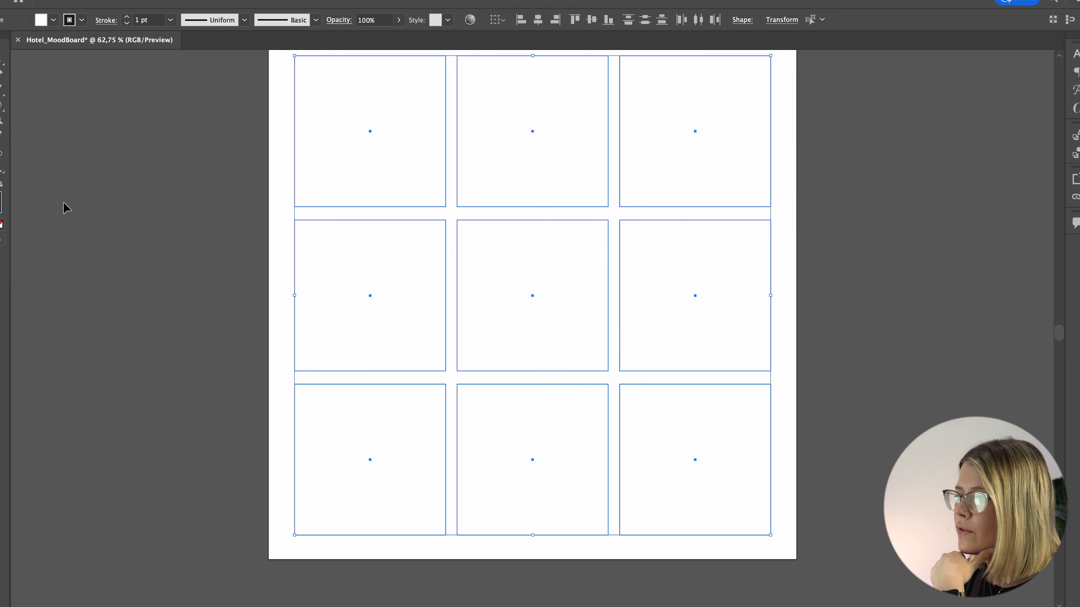
double_click(2, 208)
key("Escape")
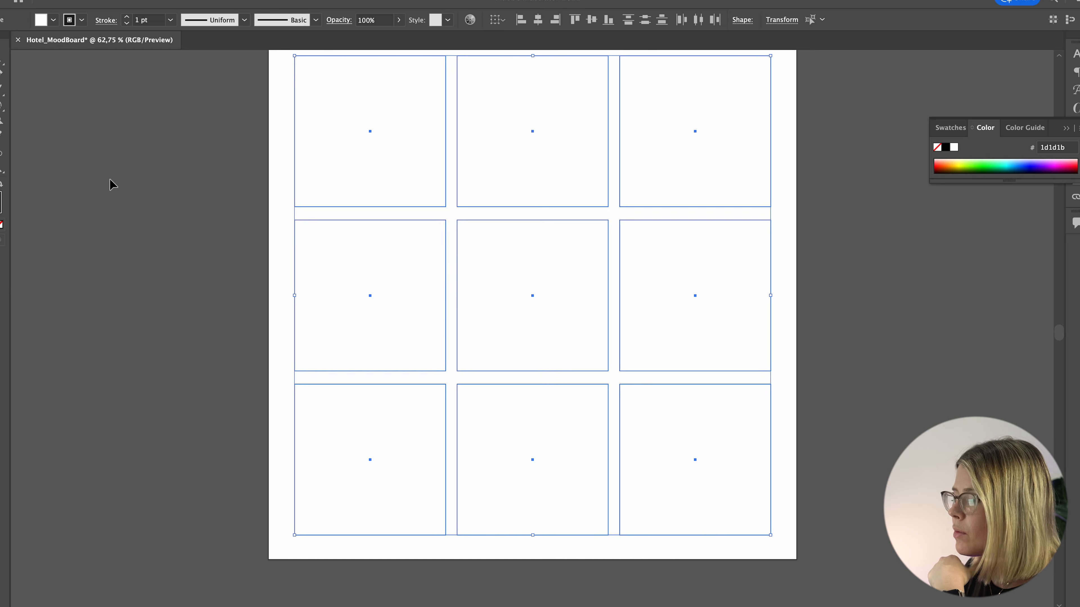
left_click(2, 227)
Fill the nine squares with light grey #efefed, deselect them, and put the color settings away.
double_click(2, 202)
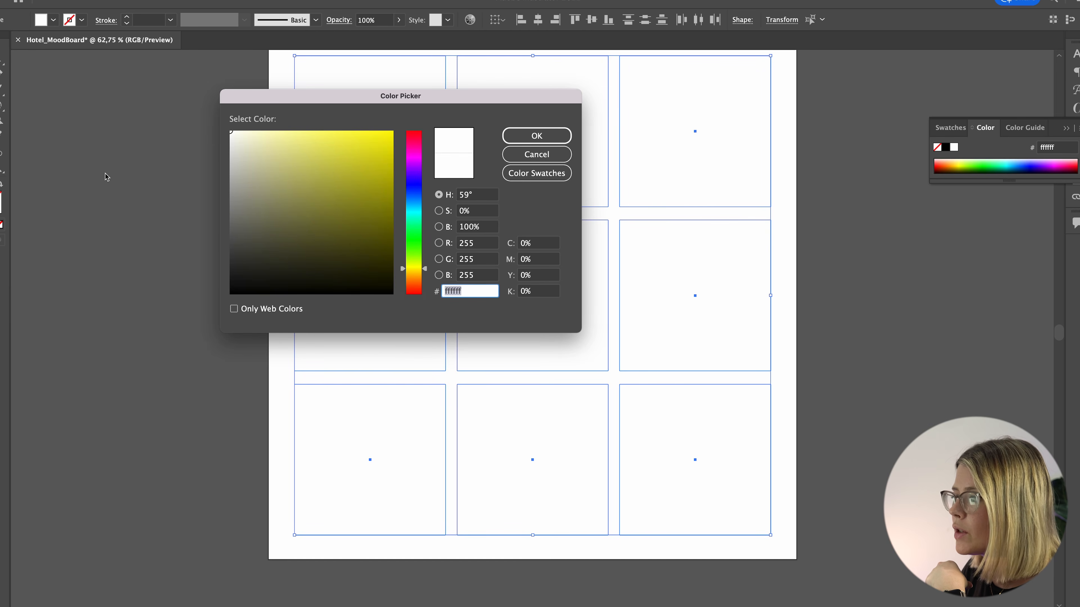
left_click_drag(240, 141, 233, 140)
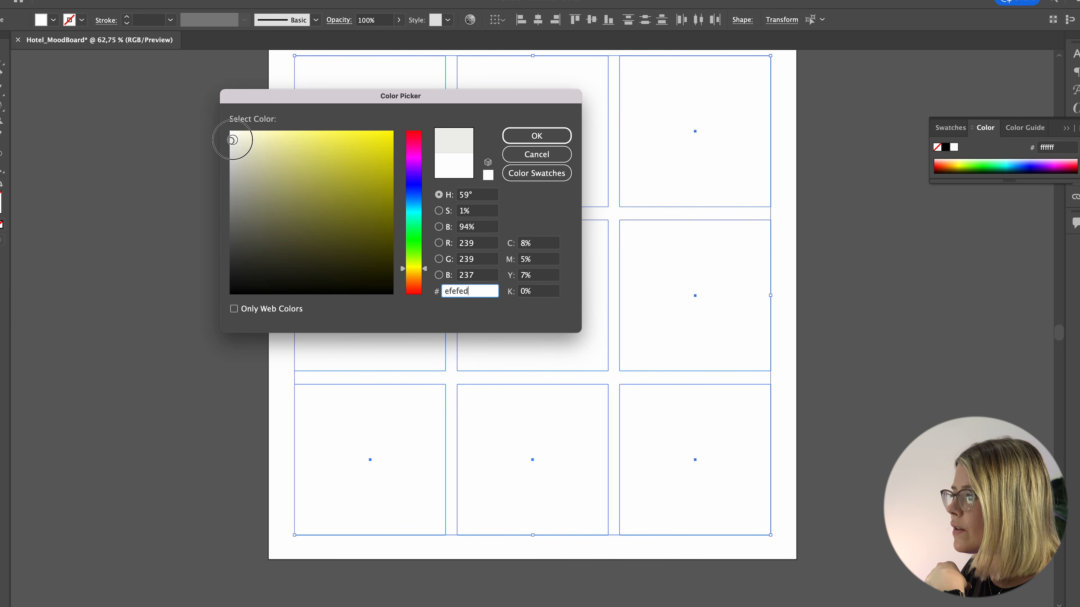
left_click(537, 135)
left_click(186, 154)
key("super+0")
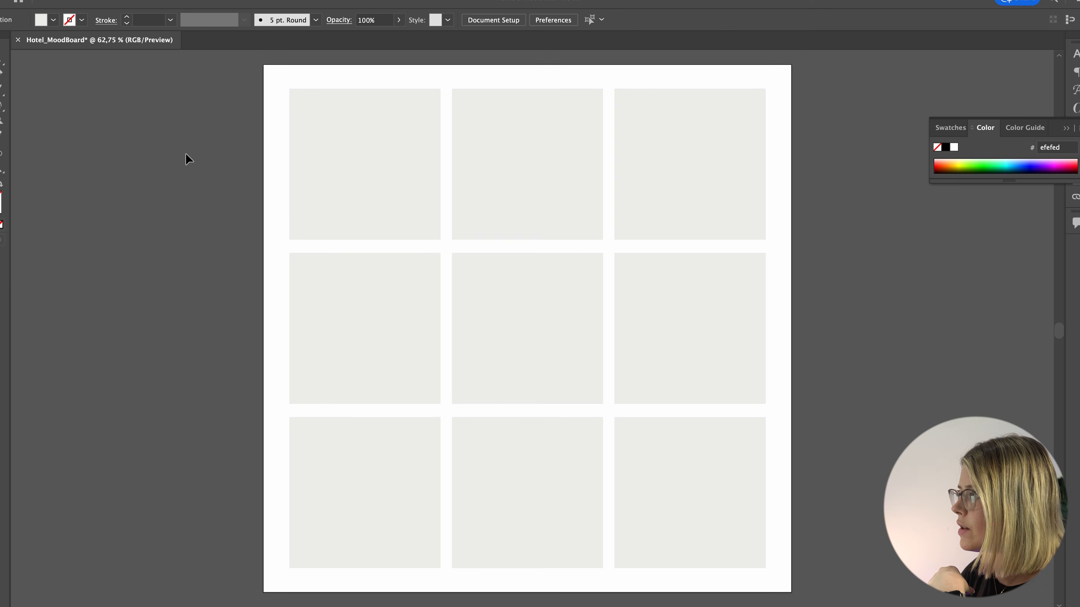
scroll(186, 154, "down", 3)
scroll(185, 154, "left", 3)
scroll(186, 154, "up", 1)
scroll(186, 154, "right", 1)
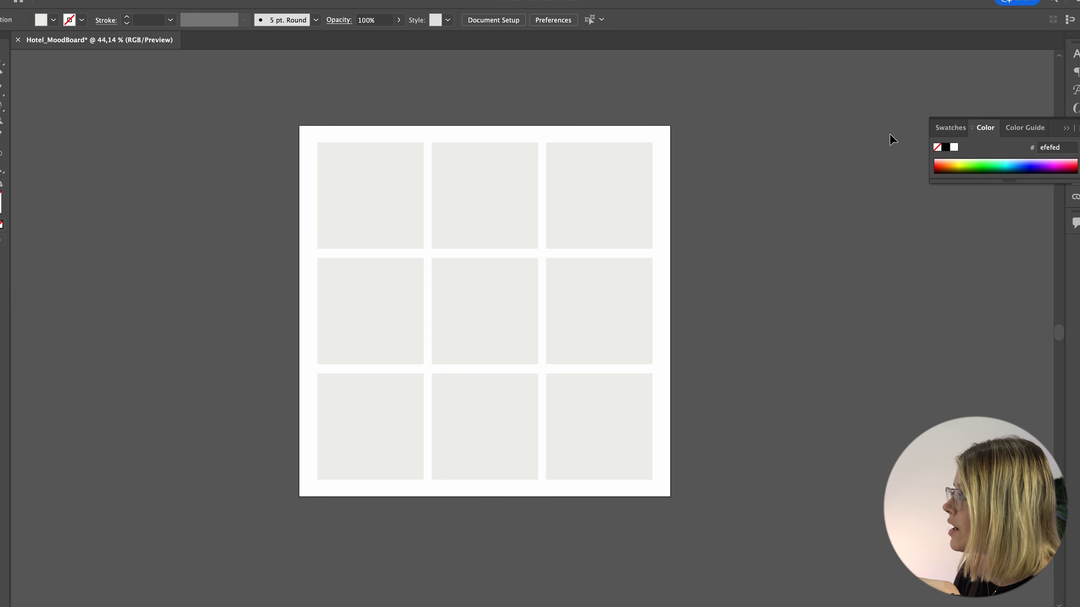
left_click(1066, 128)
Switch to Chrome and arrange the Pinterest and Illustrator windows side by side, with the board next to the empty grid.
mouse_move(184, 604)
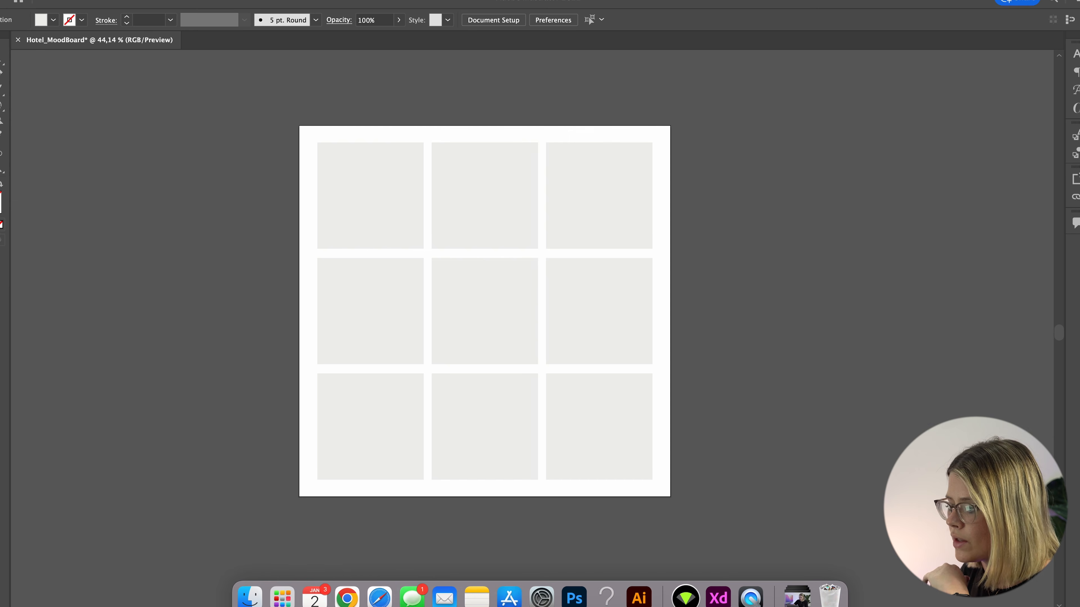
left_click(346, 597)
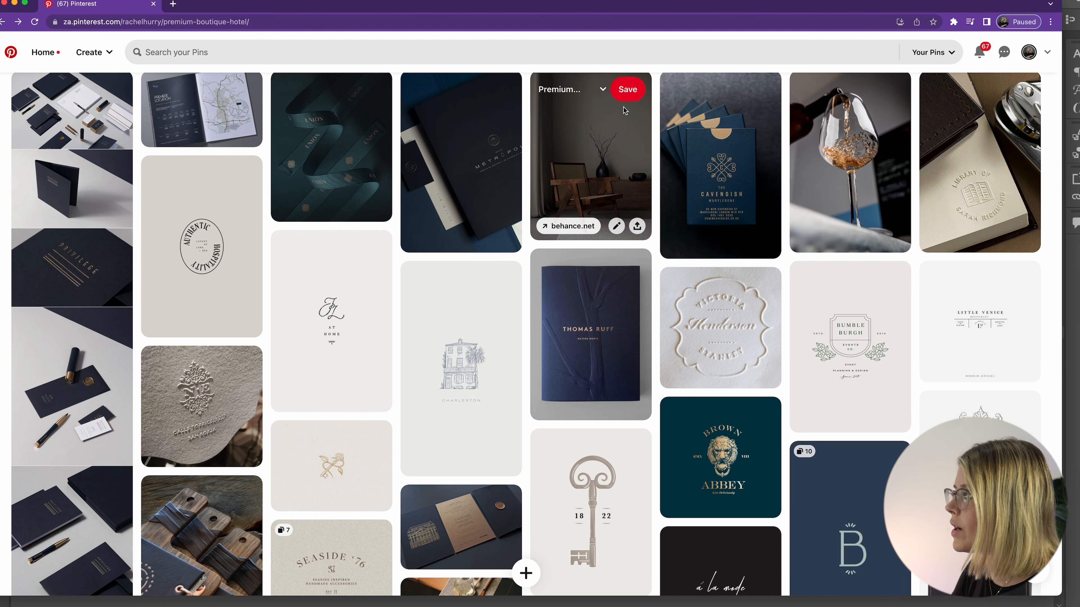
left_click_drag(1062, 365, 475, 369)
left_click(574, 101)
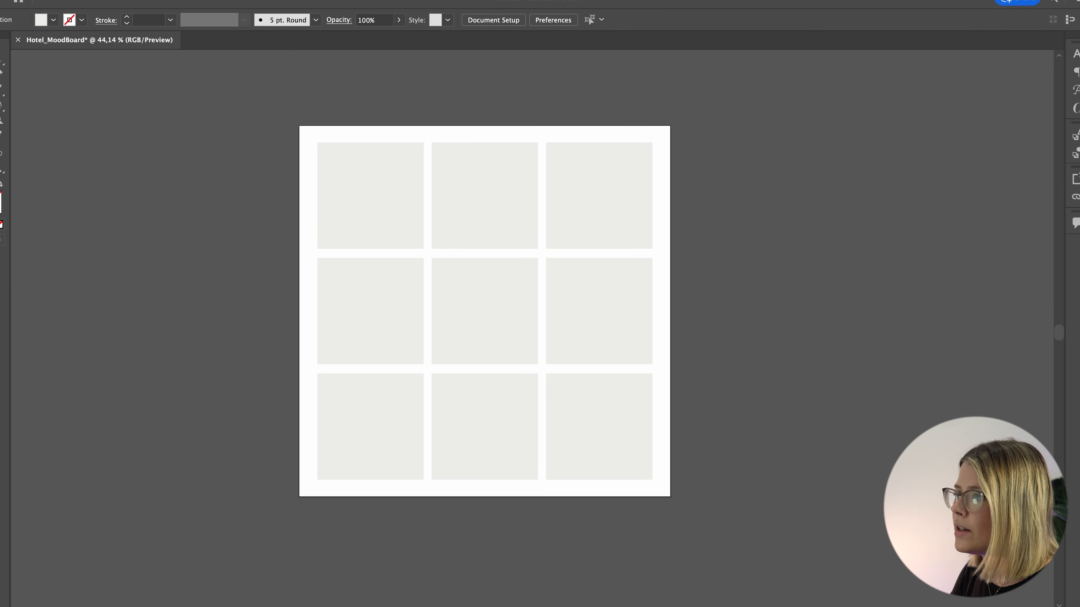
left_click_drag(357, 1, 380, 1)
scroll(744, 217, "right", 5)
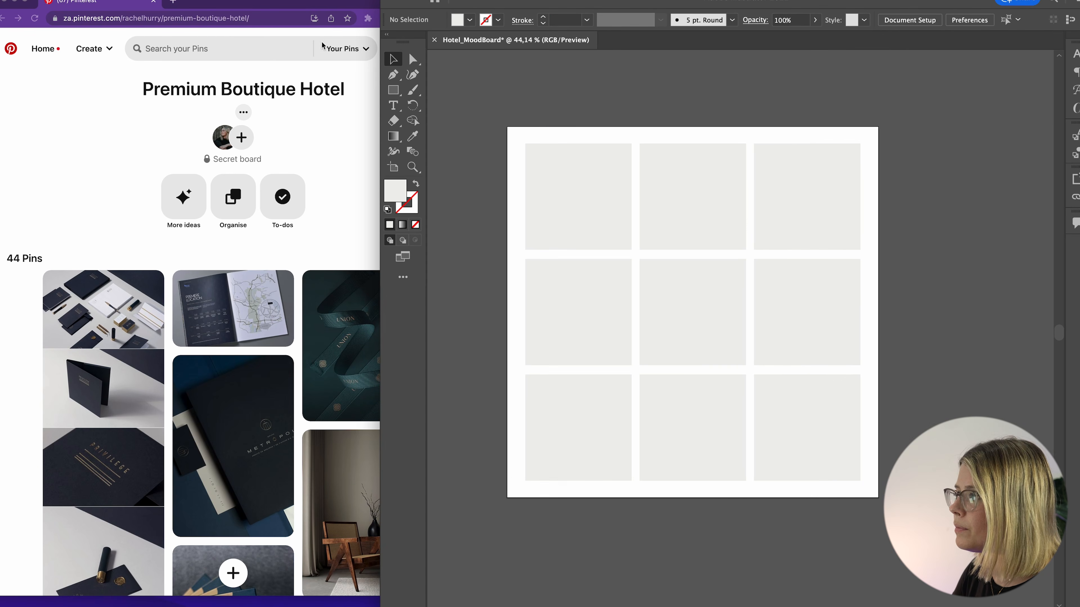
Bring the navy and gold Cavendish Marylebone pin from the Pinterest board onto the mood board artboard in Illustrator.
left_click(269, 4)
scroll(314, 319, "down", 1)
scroll(314, 320, "down", 5)
scroll(293, 319, "up", 2)
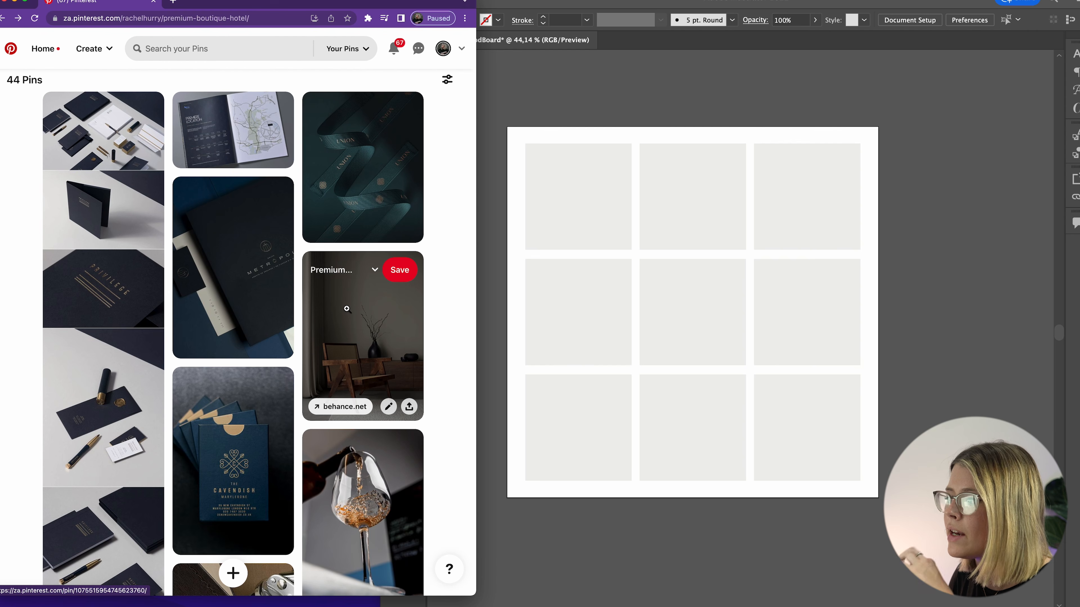
scroll(346, 309, "down", 1)
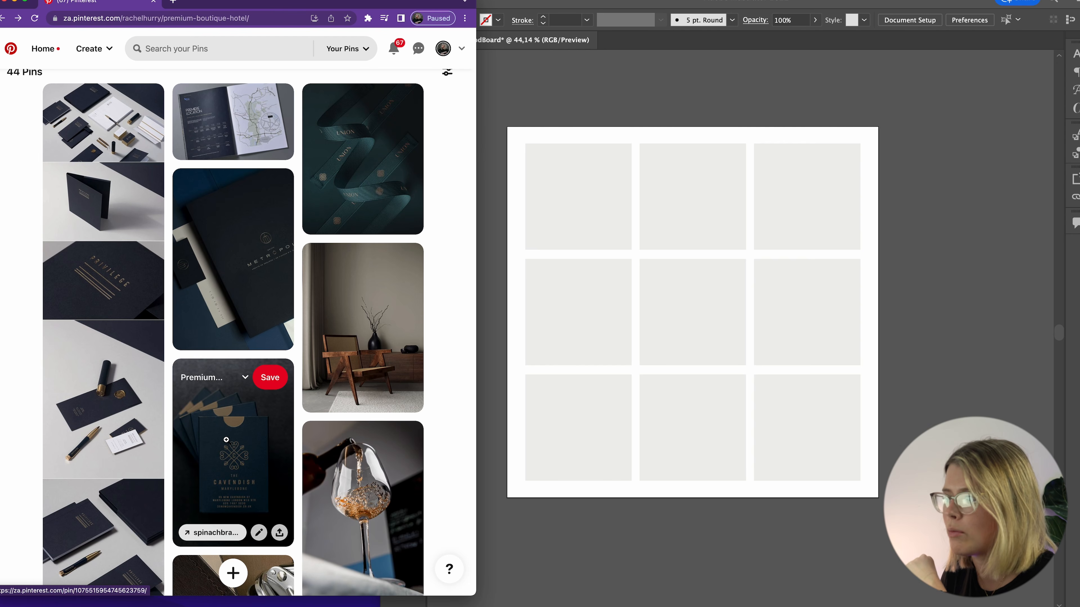
left_click_drag(204, 445, 677, 292)
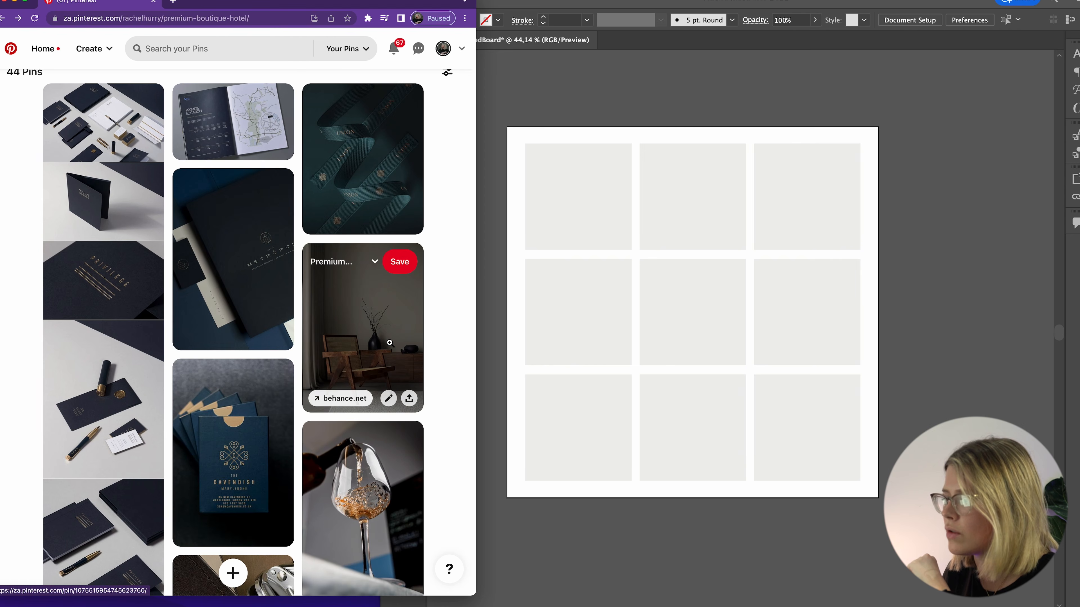
left_click(686, 211)
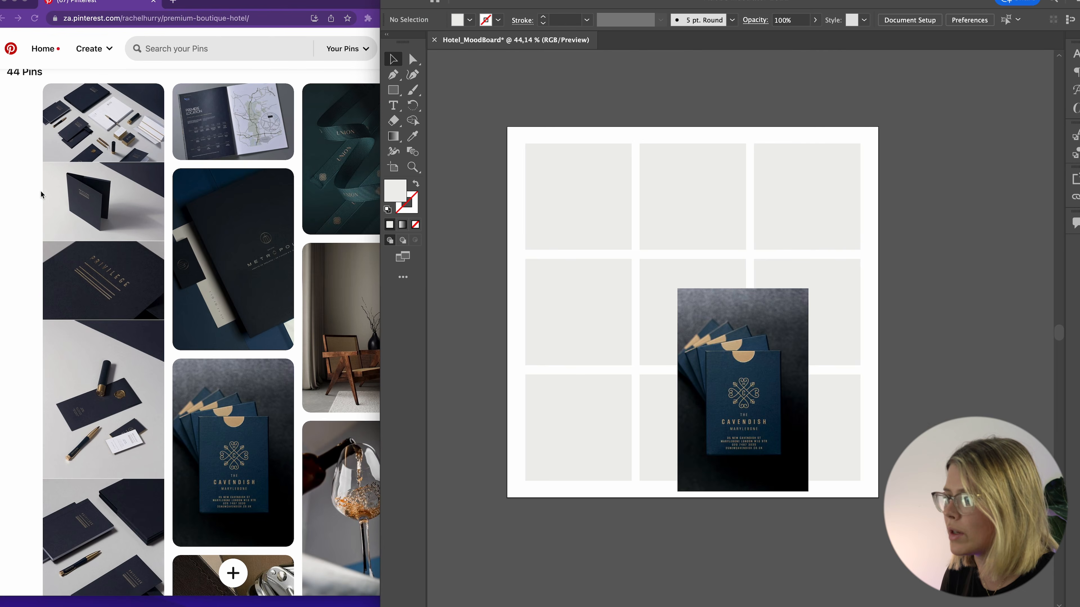
Bring the wine glass pin and the beige Authentic Hospitality logo pin from the Pinterest board into the Illustrator mood board.
left_click(16, 188)
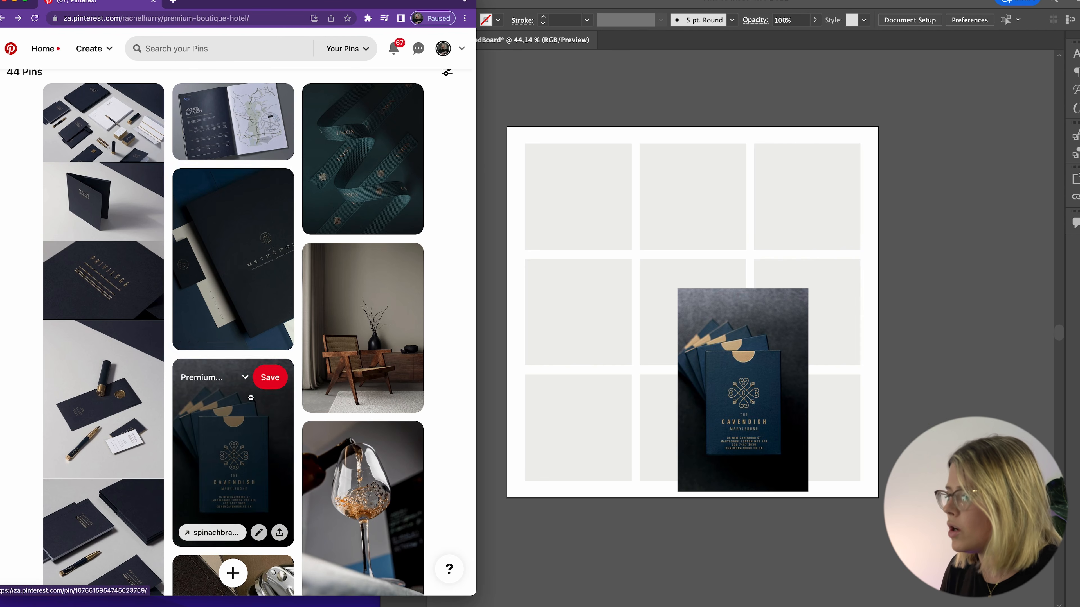
scroll(251, 397, "down", 2)
scroll(250, 397, "down", 5)
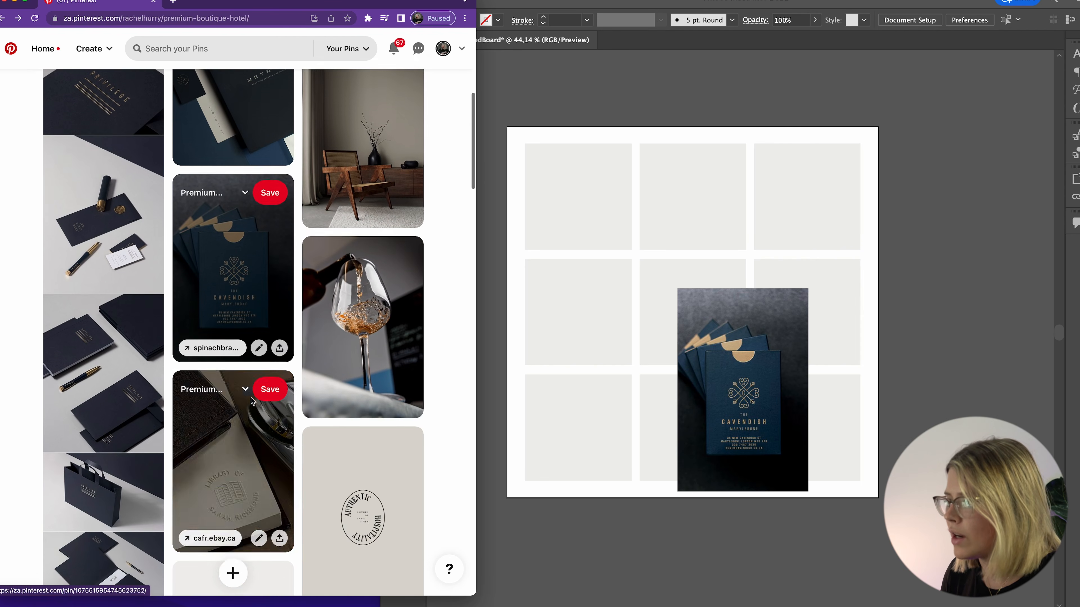
left_click_drag(330, 210, 882, 206)
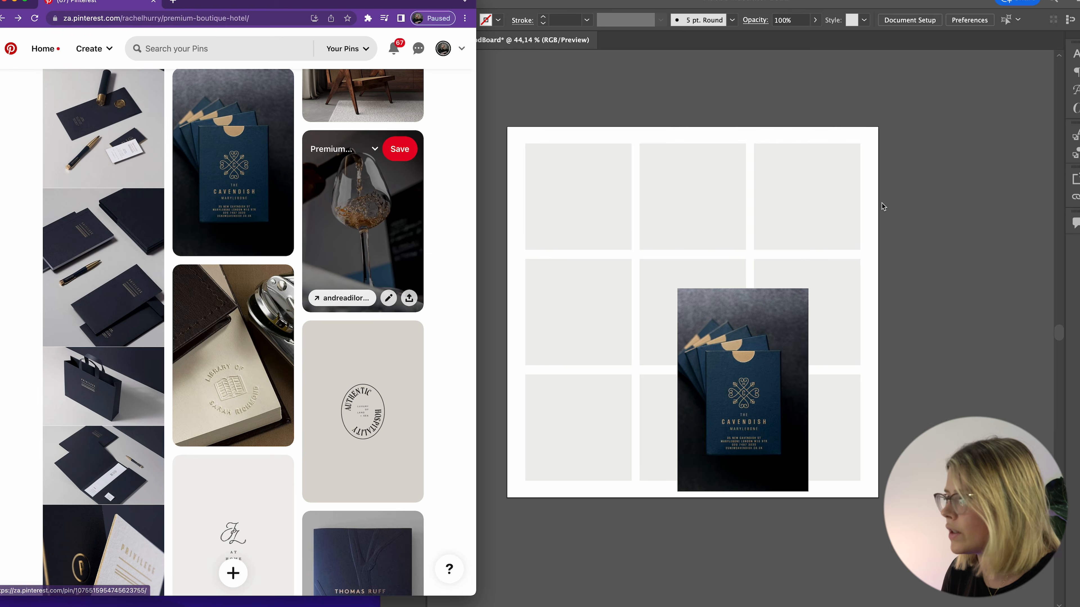
scroll(201, 280, "down", 3)
scroll(201, 281, "up", 2)
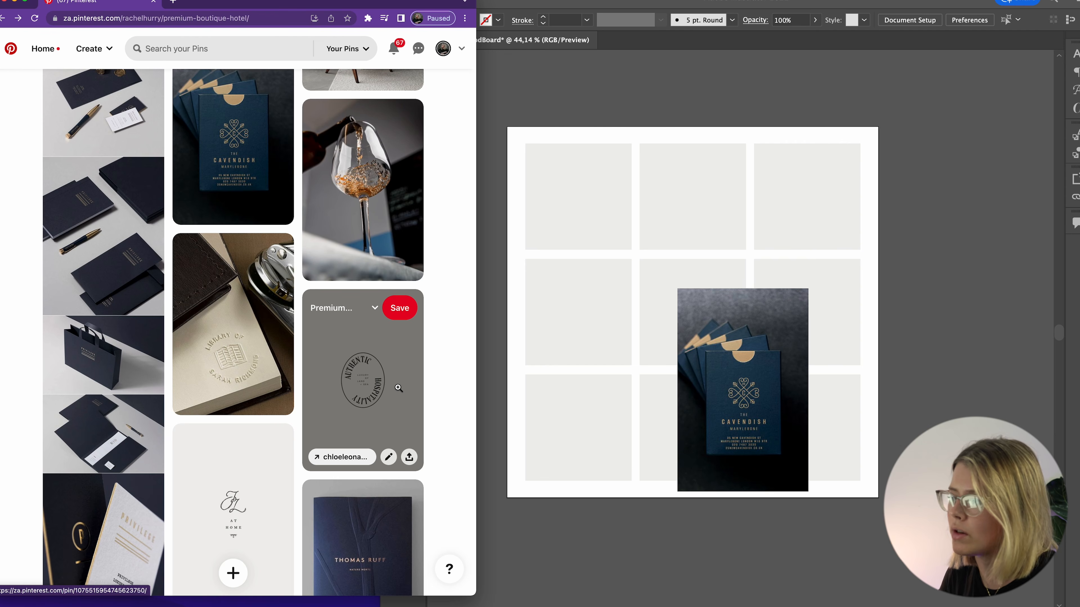
left_click_drag(348, 385, 673, 228)
Bring the navy embossed book cover pin and the Charleston townhouse illustration pin from the board into the Illustrator document.
scroll(287, 419, "down", 2)
scroll(288, 419, "down", 3)
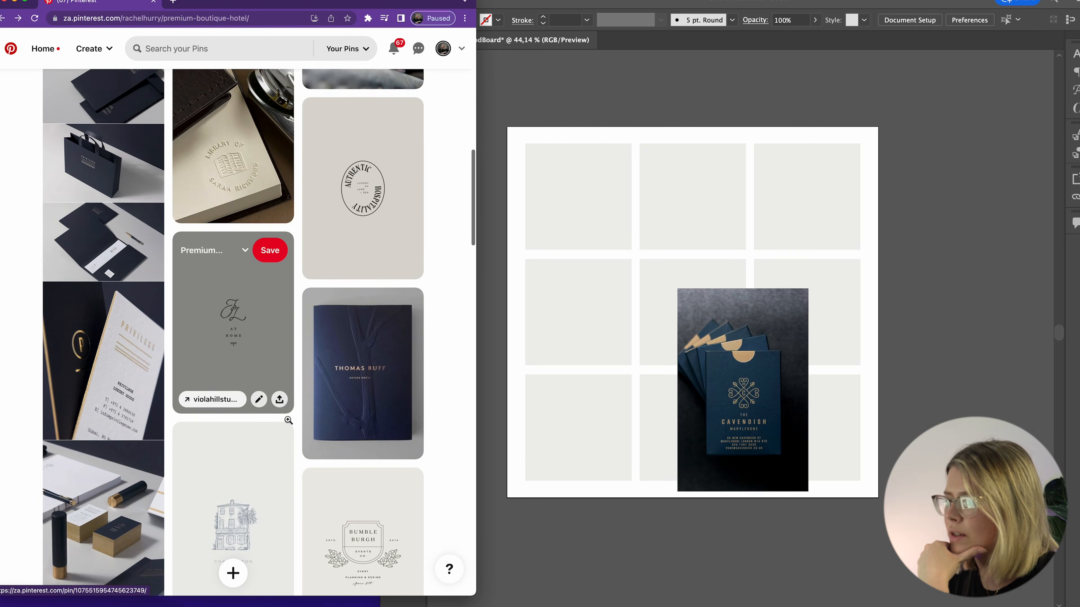
scroll(288, 419, "up", 8)
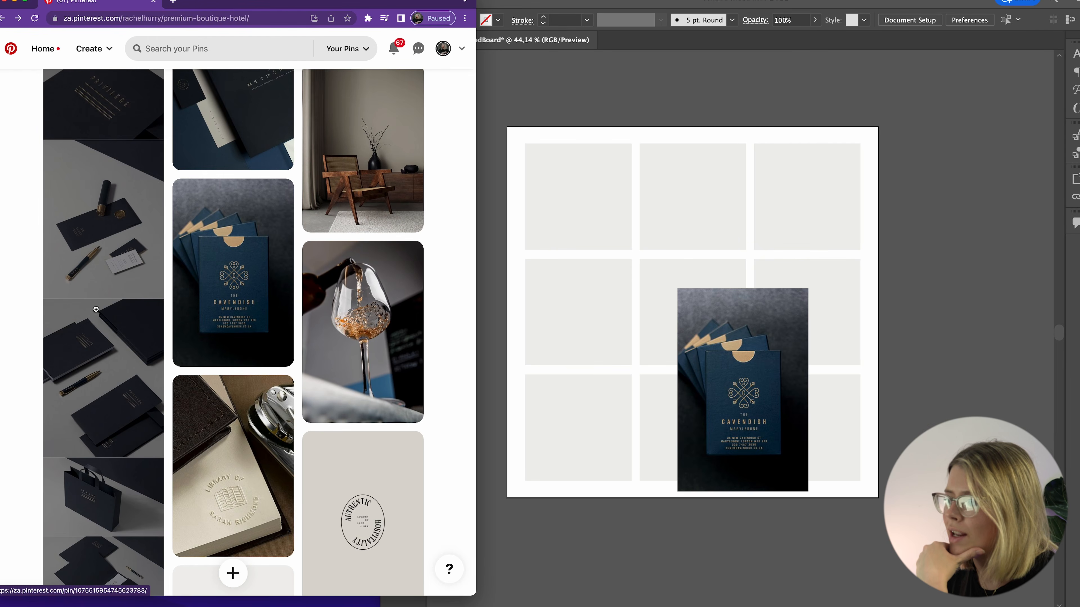
scroll(95, 309, "up", 2)
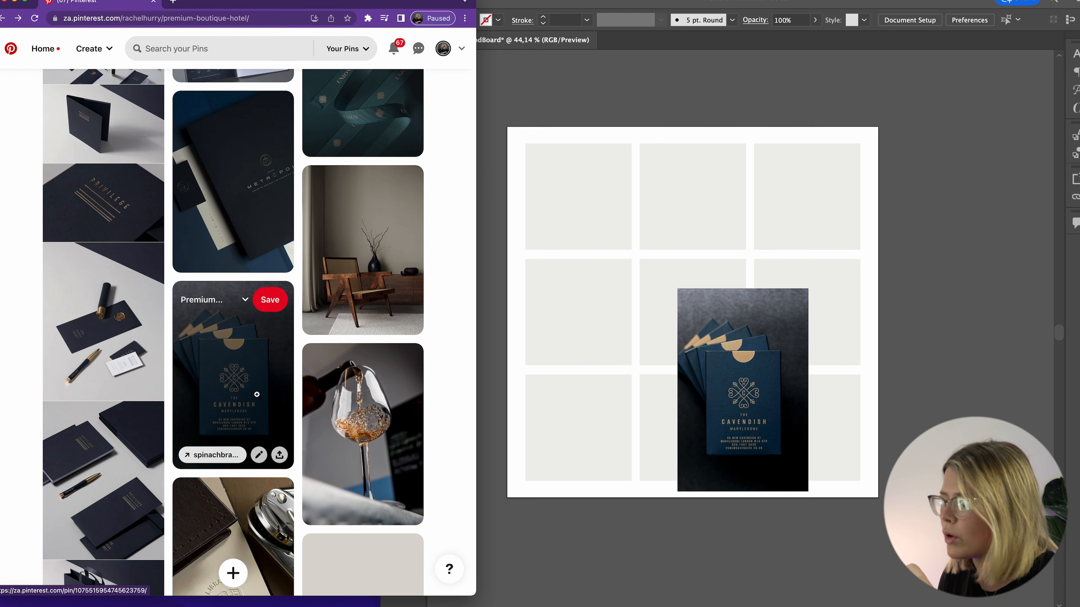
scroll(257, 395, "down", 15)
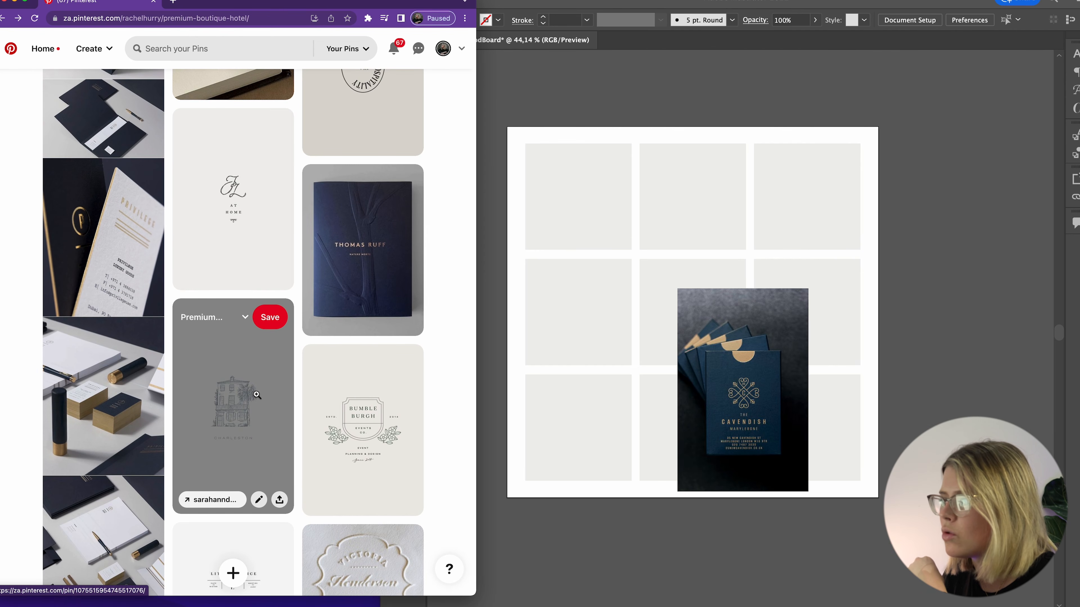
scroll(257, 394, "down", 3)
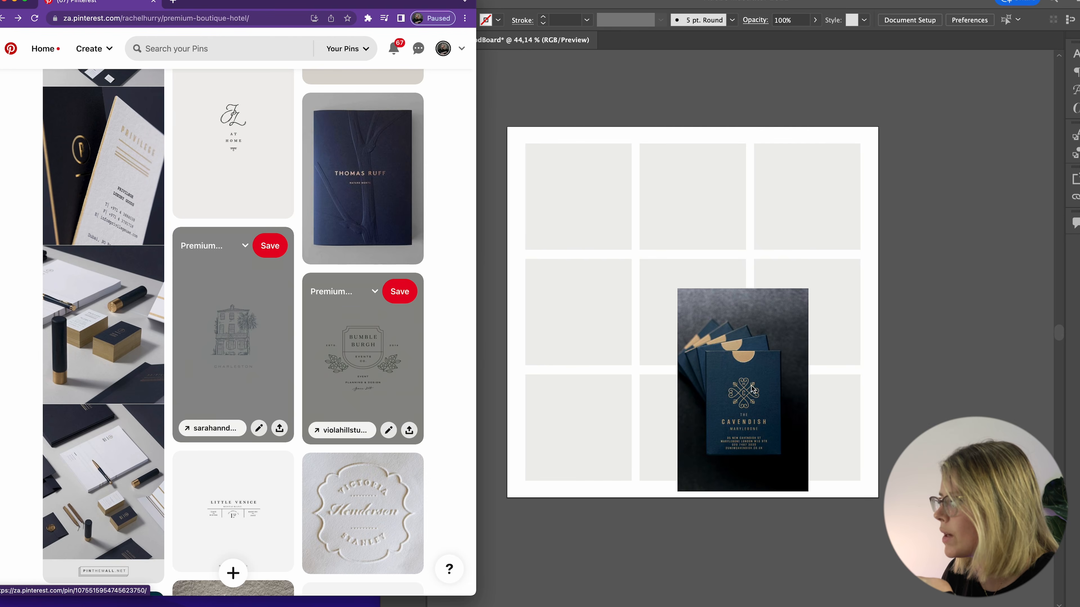
left_click_drag(326, 182, 973, 164)
scroll(264, 350, "down", 2)
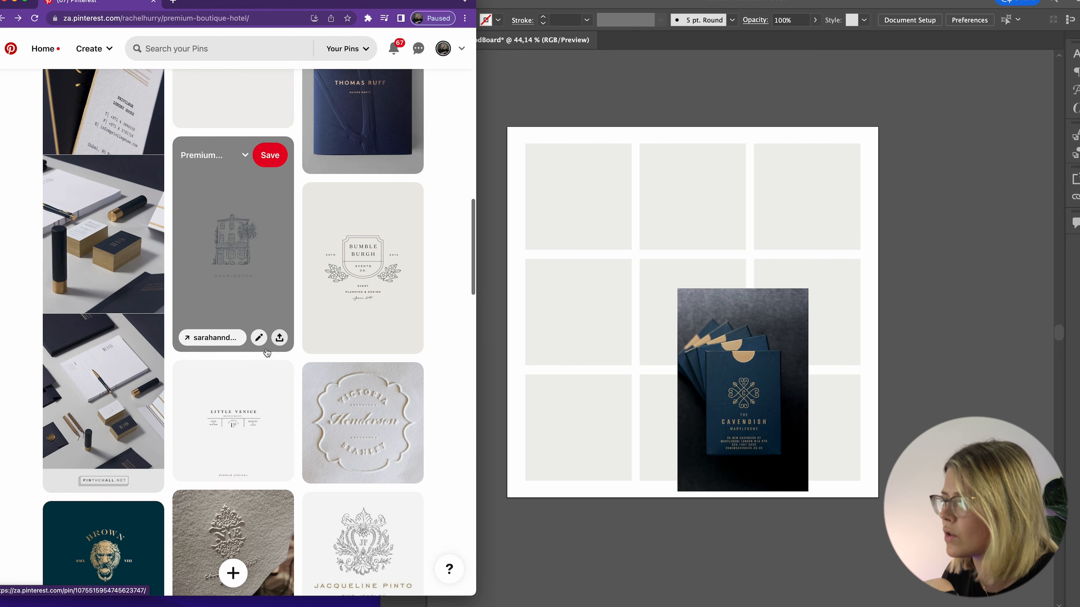
left_click_drag(240, 261, 967, 166)
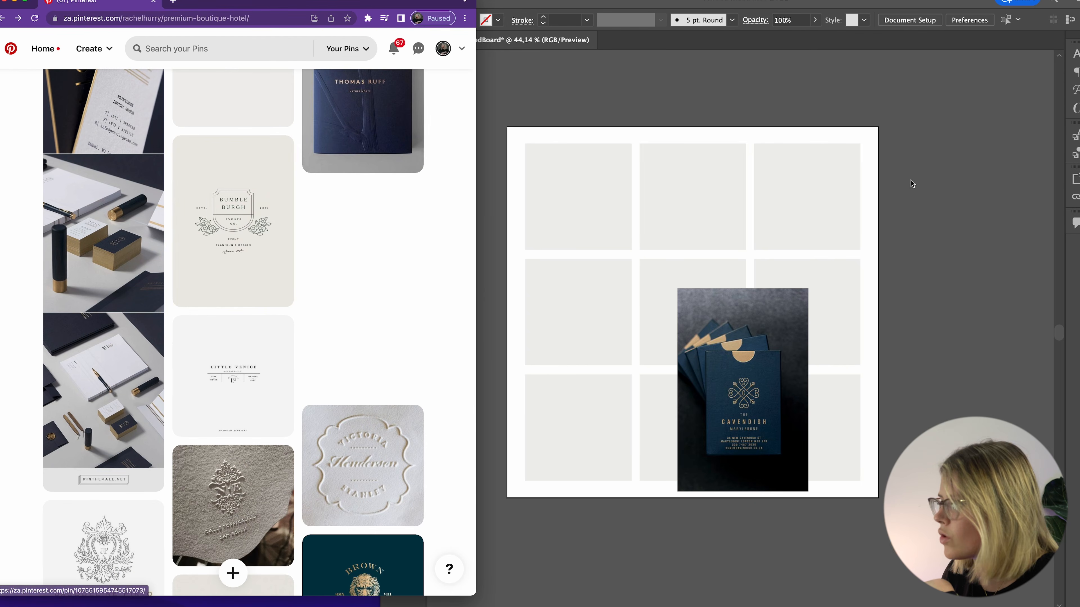
Bring the black Ivy folder pin with the copper emblem from the Pinterest board into the Illustrator document.
scroll(208, 335, "down", 4)
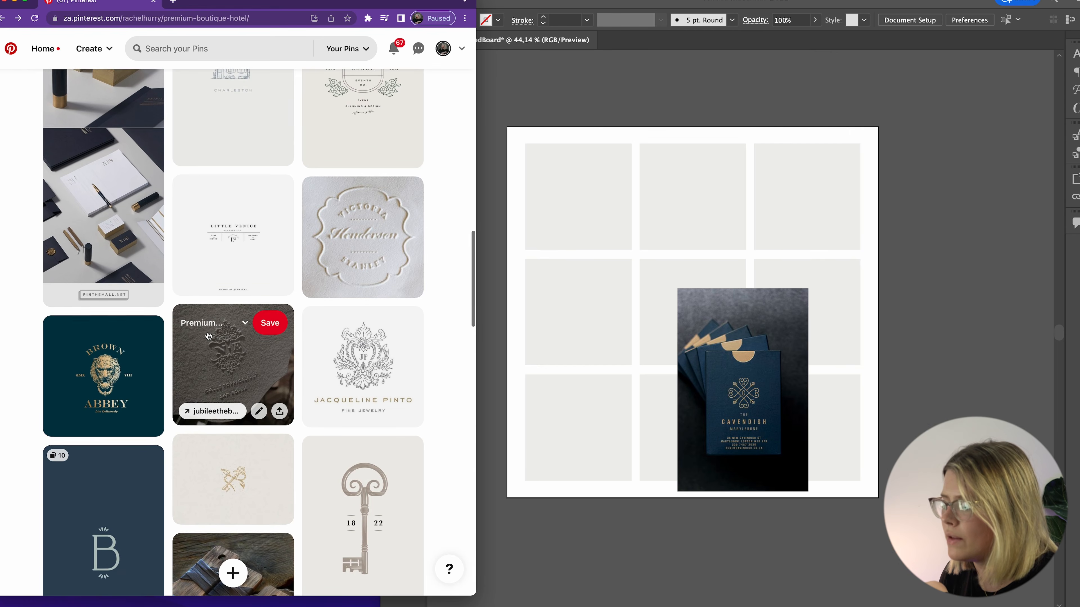
scroll(207, 336, "down", 2)
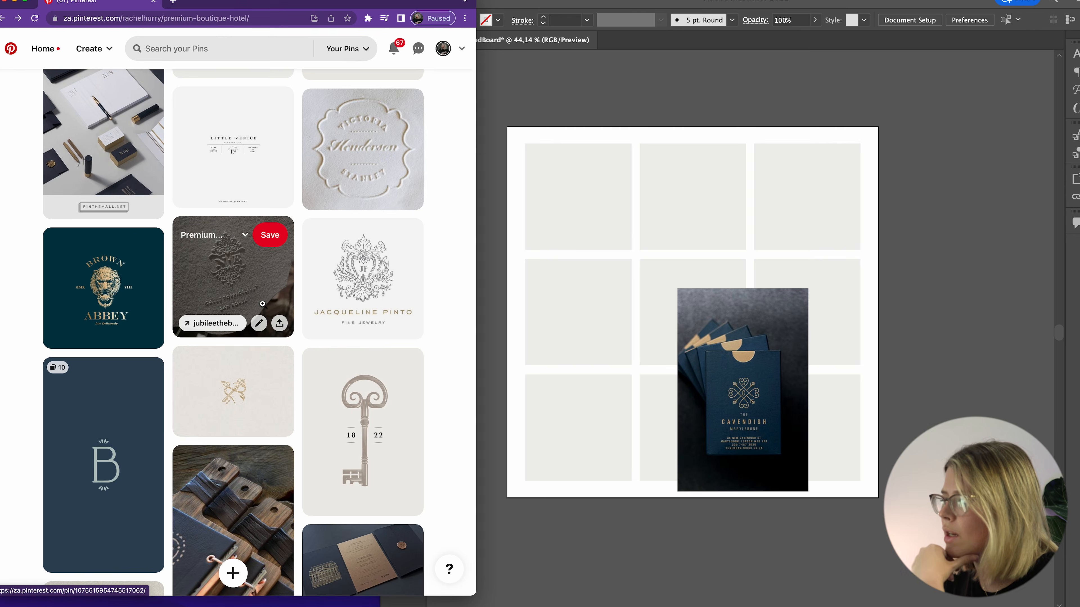
scroll(264, 307, "down", 10)
scroll(263, 307, "down", 5)
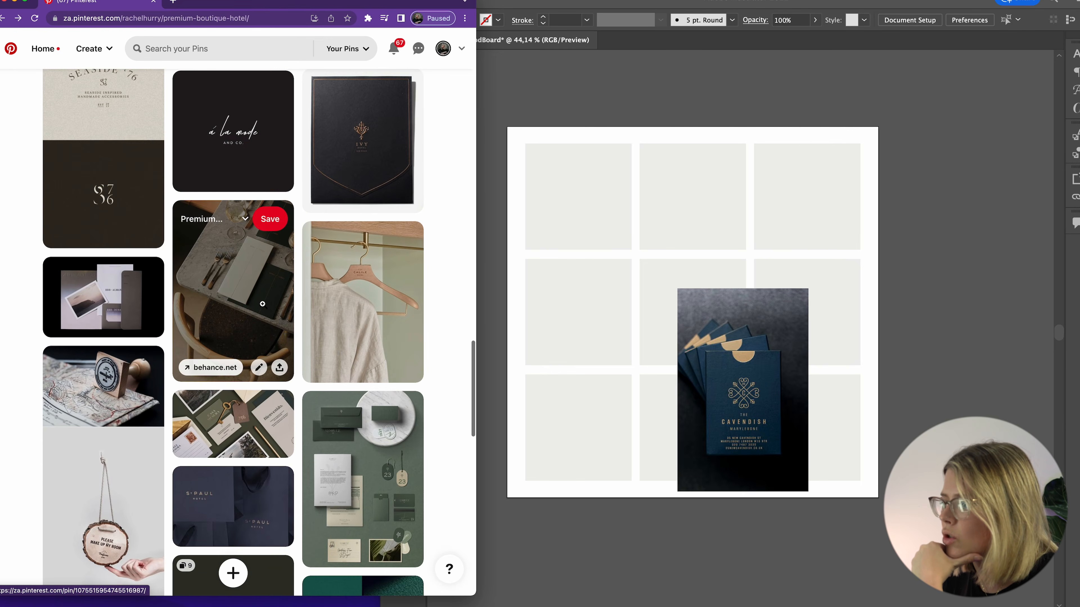
scroll(263, 305, "up", 4)
scroll(263, 304, "up", 1)
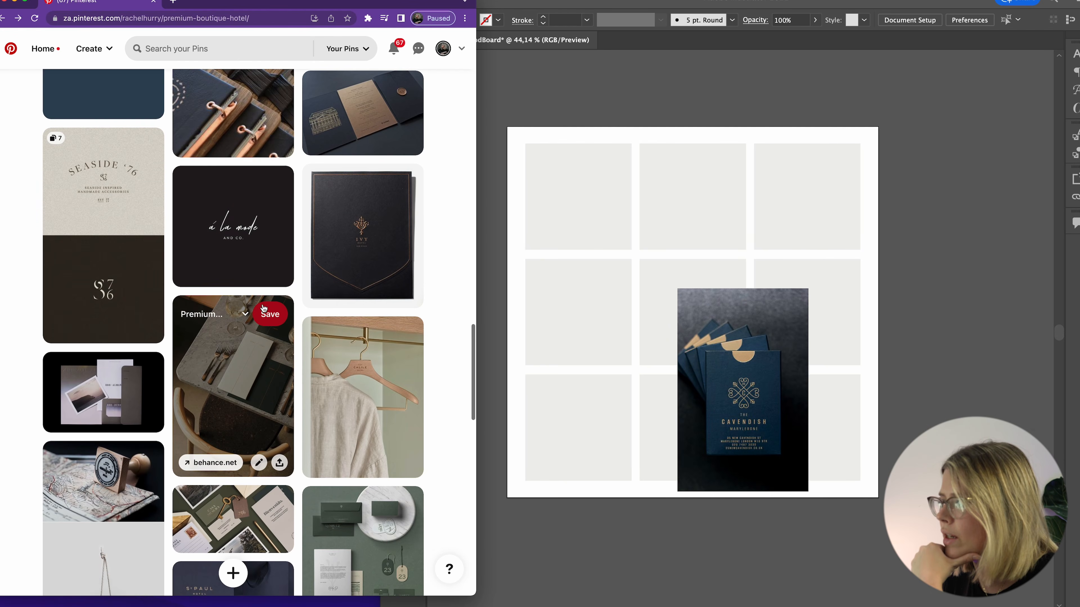
left_click_drag(346, 235, 943, 163)
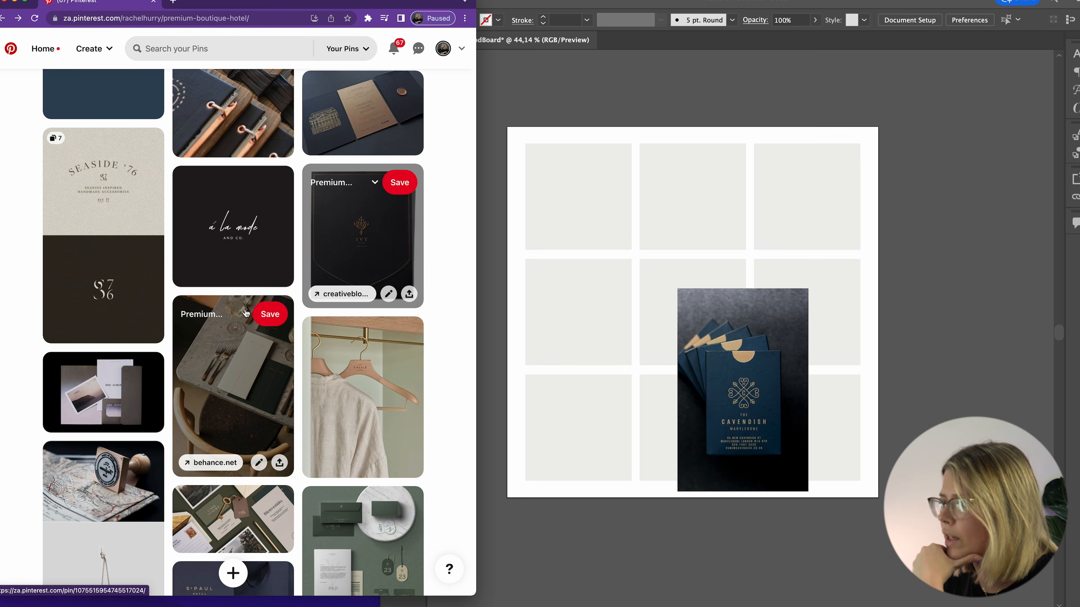
Bring the fine gold leaf on black pin from the Pinterest board into the Illustrator document.
scroll(245, 310, "down", 9)
scroll(245, 310, "down", 6)
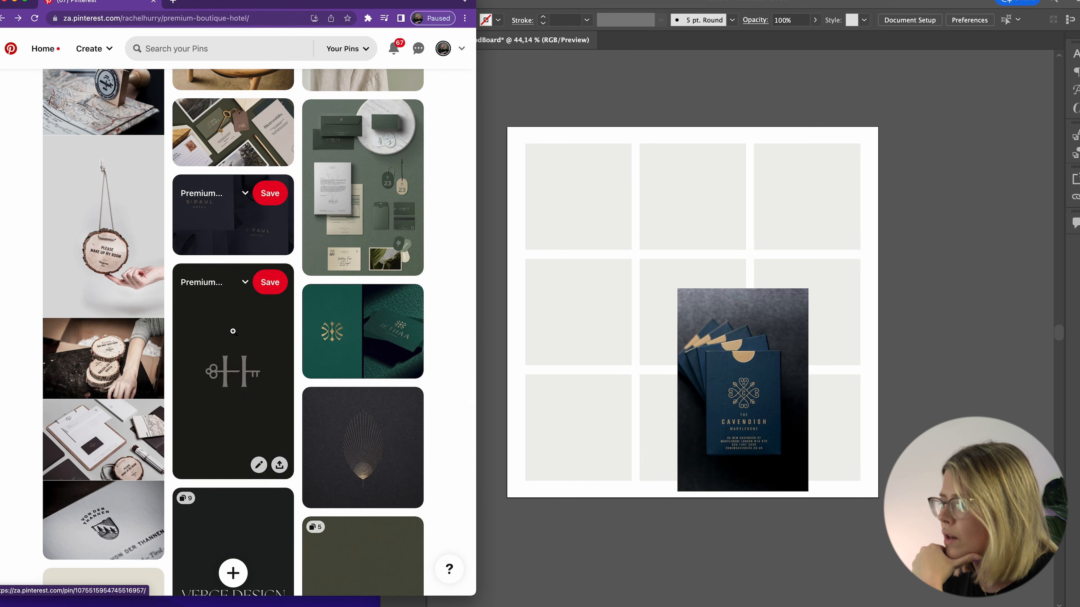
left_click_drag(386, 188, 706, 124)
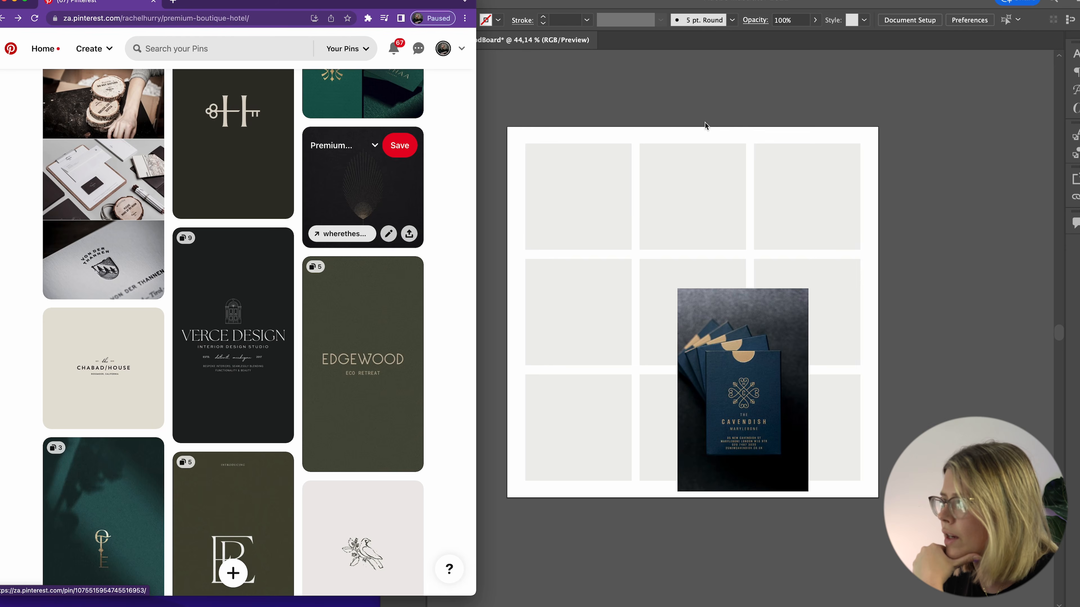
Bring the pin of navy menus on wooden boards with copper fittings from the Pinterest board into the Illustrator document.
scroll(233, 339, "down", 3)
scroll(232, 339, "down", 5)
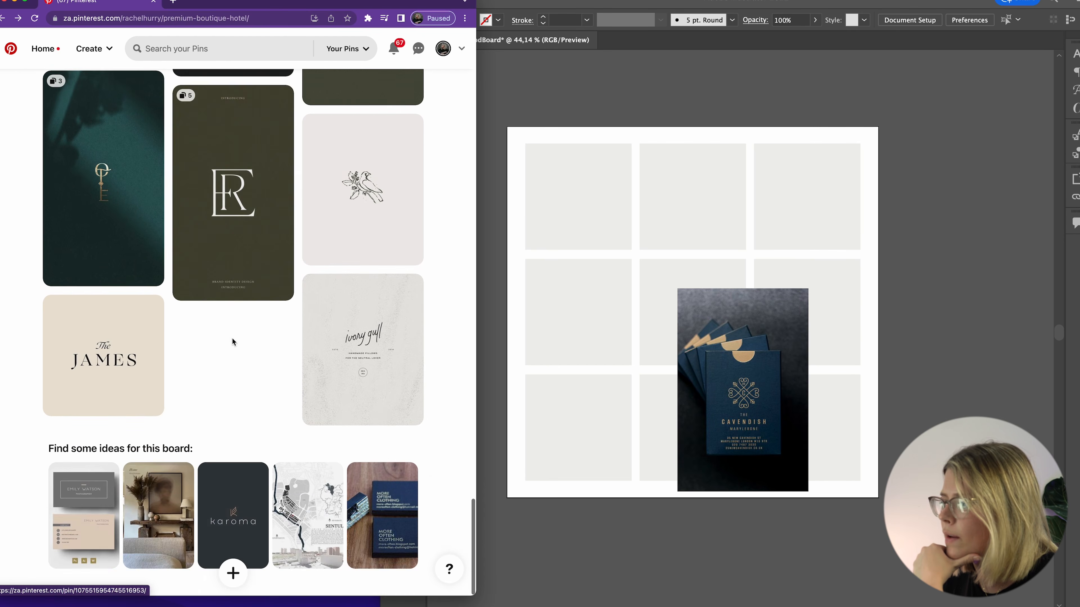
scroll(232, 338, "up", 3)
scroll(232, 339, "up", 20)
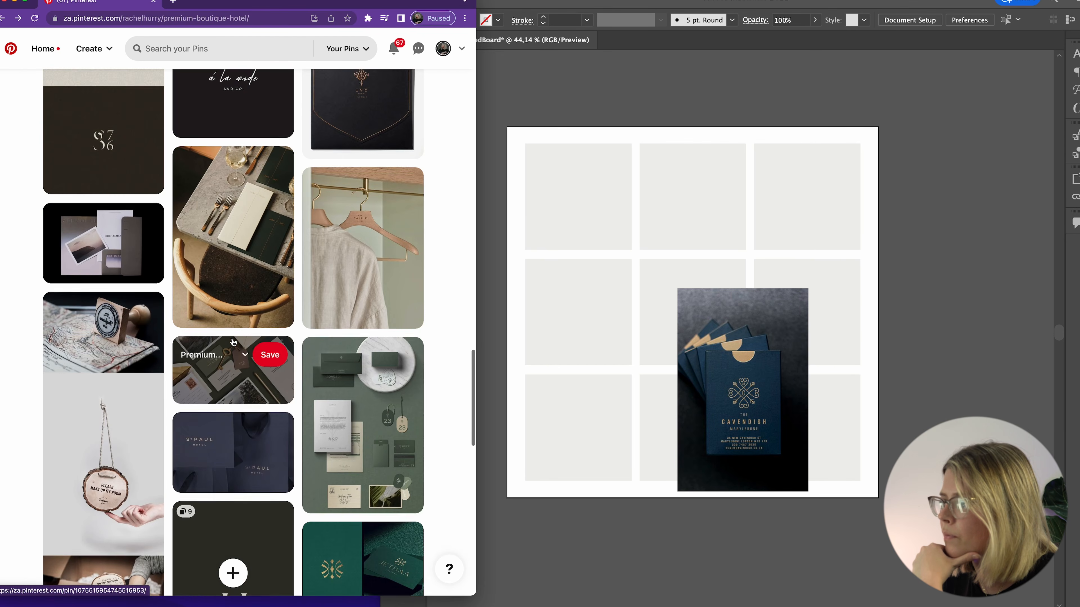
scroll(232, 342, "up", 5)
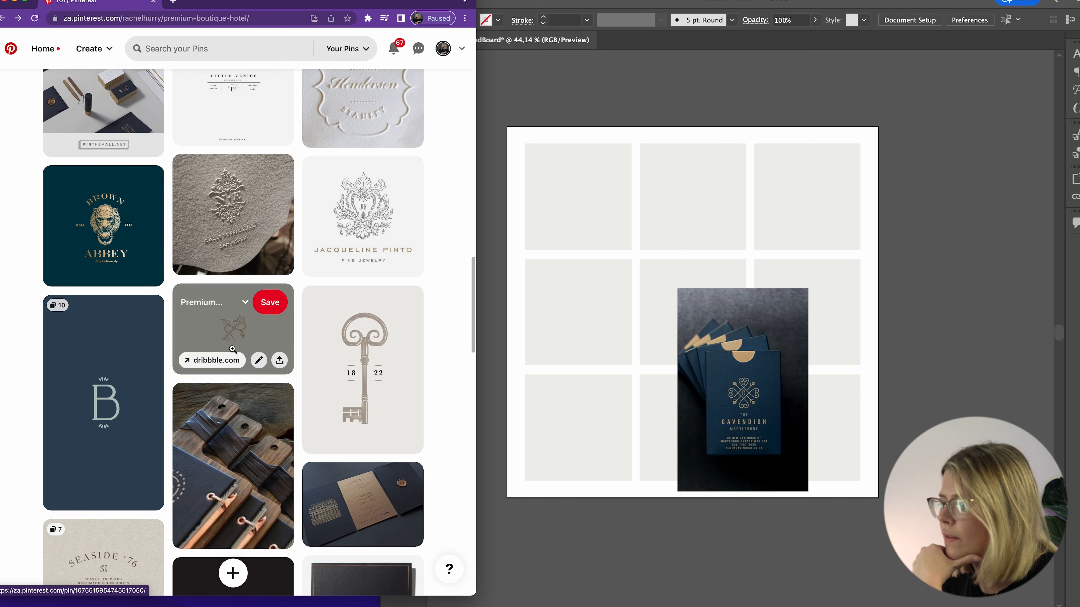
left_click_drag(219, 479, 677, 201)
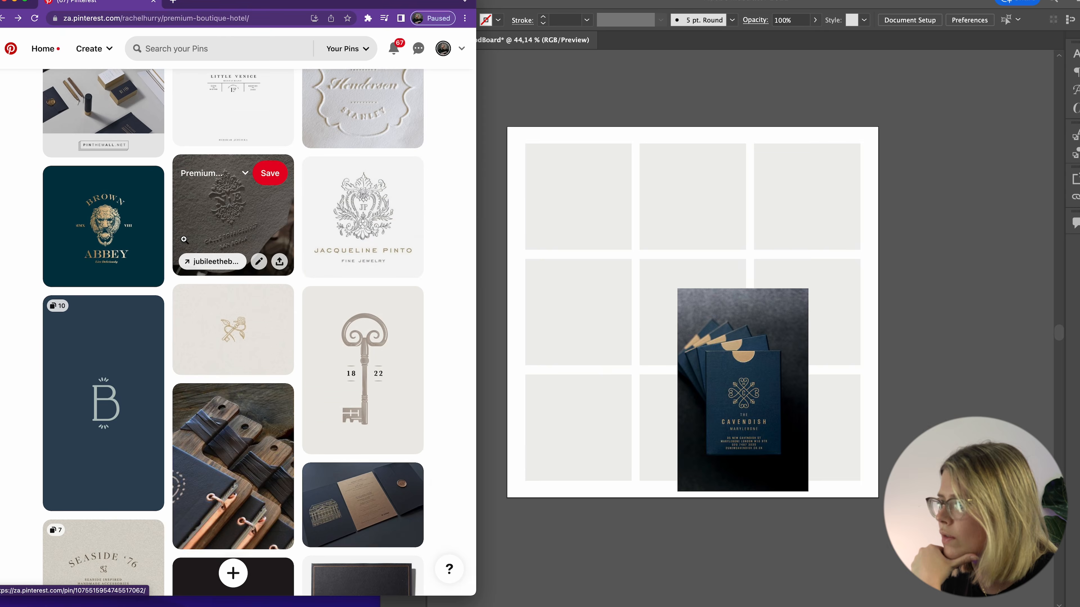
Open the embossed monogram letterpress pin by Jubilee & Co. from the Premium Boutique Hotel board.
scroll(185, 243, "down", 2)
scroll(184, 243, "up", 10)
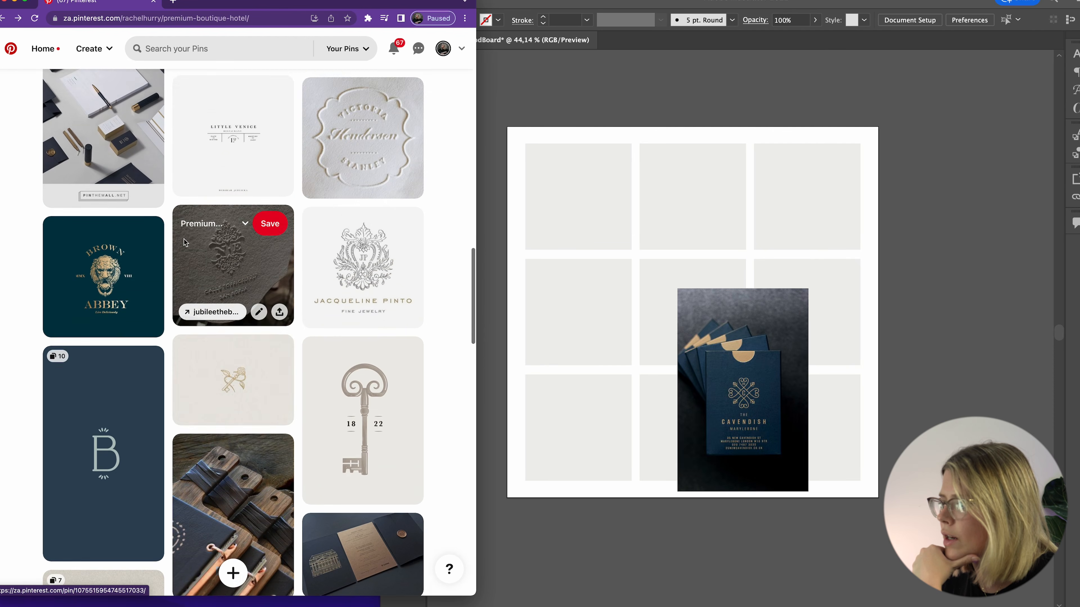
scroll(191, 385, "down", 8)
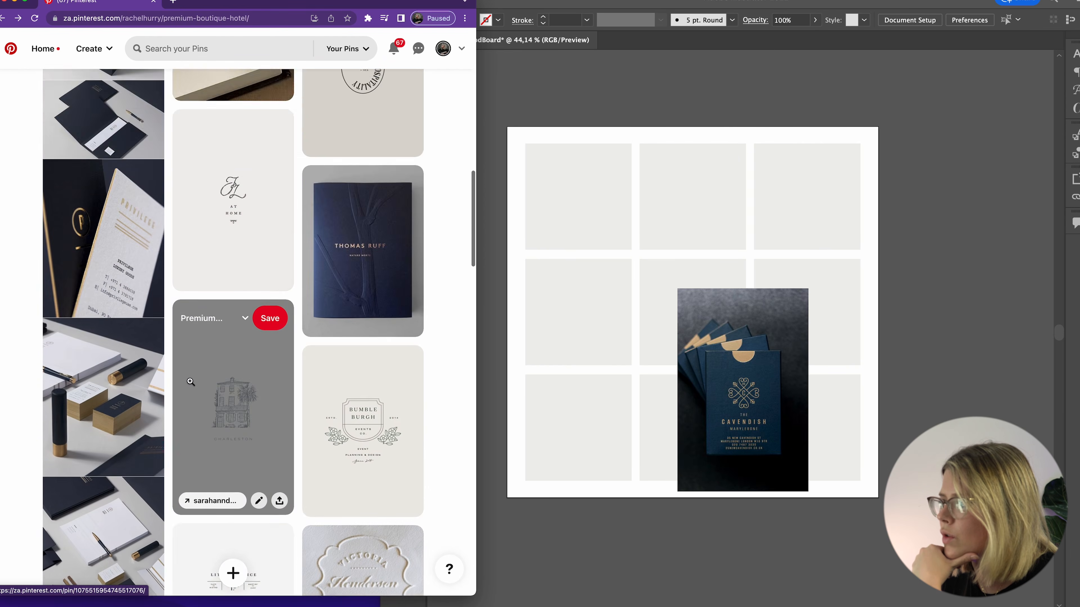
left_click(243, 196)
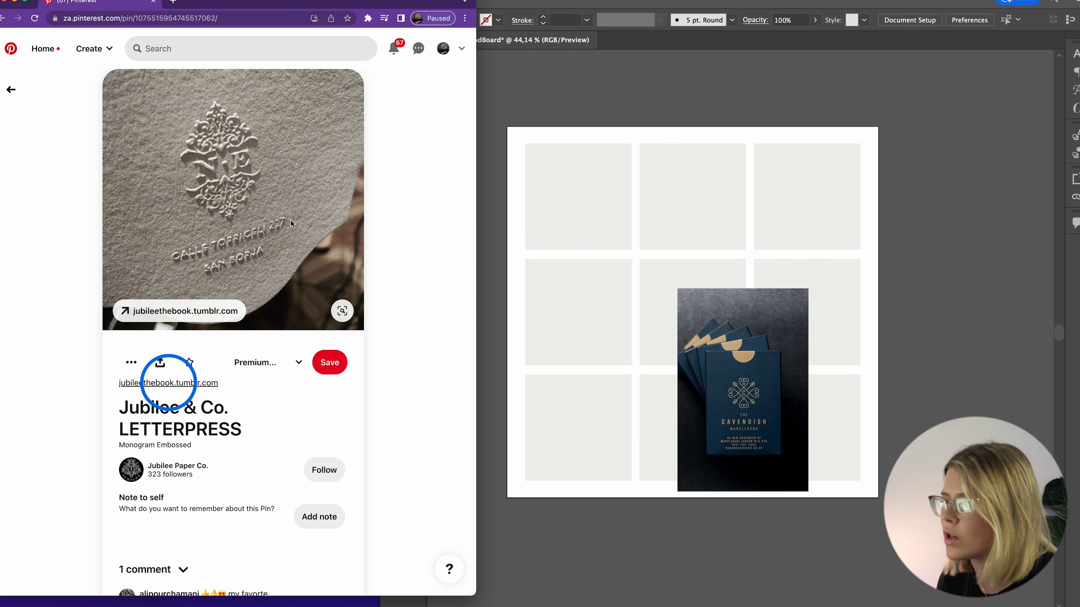
Find the gold monogram stationery pin among the similar embossing pins and save it to the Premium Boutique Hotel board.
scroll(281, 210, "down", 8)
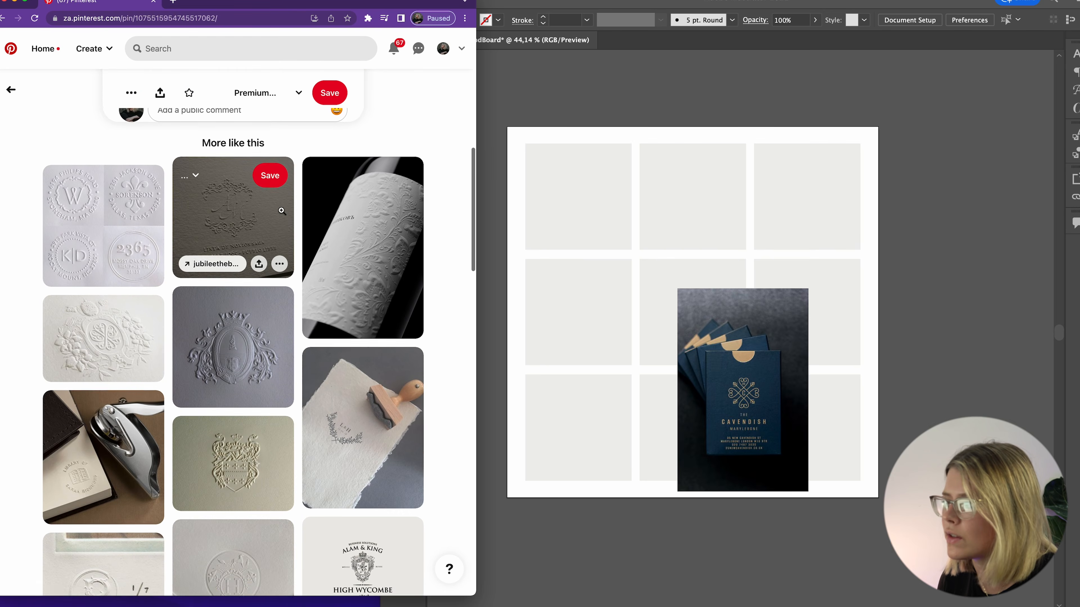
scroll(326, 458, "down", 9)
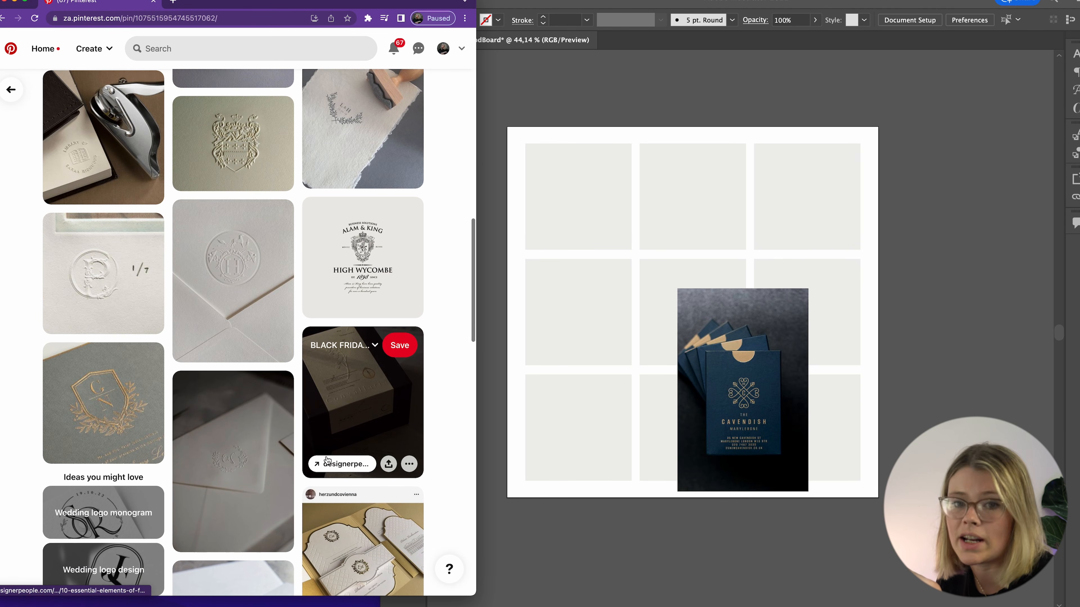
scroll(326, 459, "down", 10)
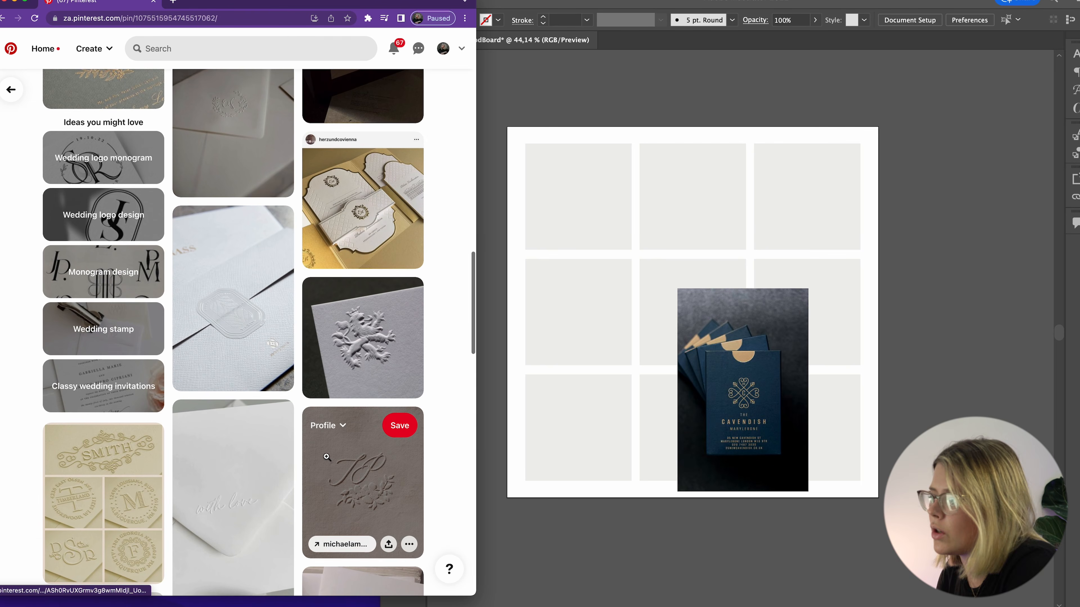
scroll(326, 457, "down", 3)
scroll(327, 457, "down", 4)
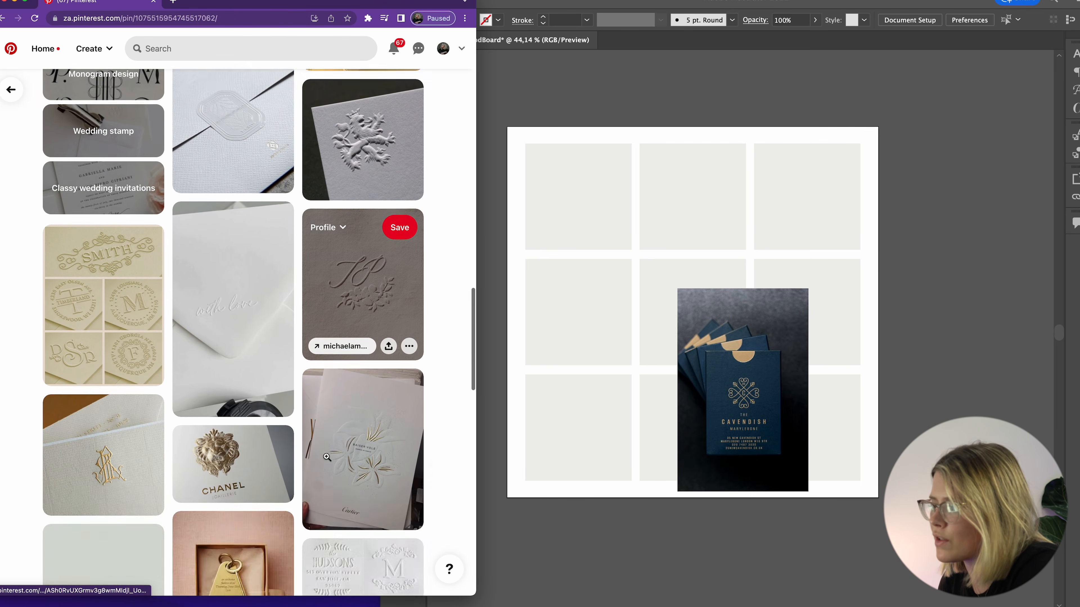
scroll(327, 457, "down", 6)
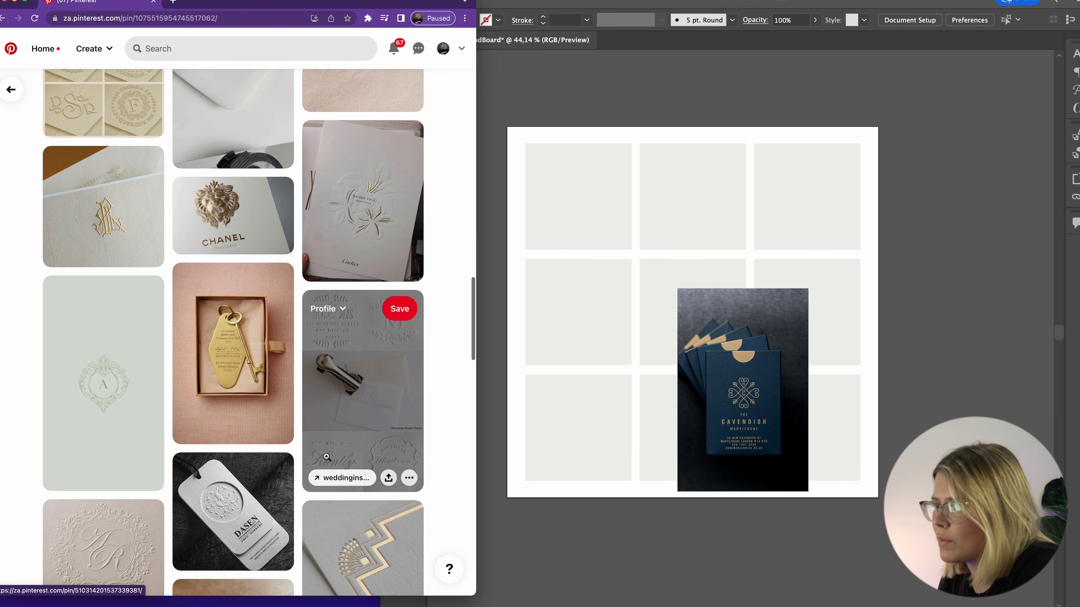
scroll(326, 457, "down", 2)
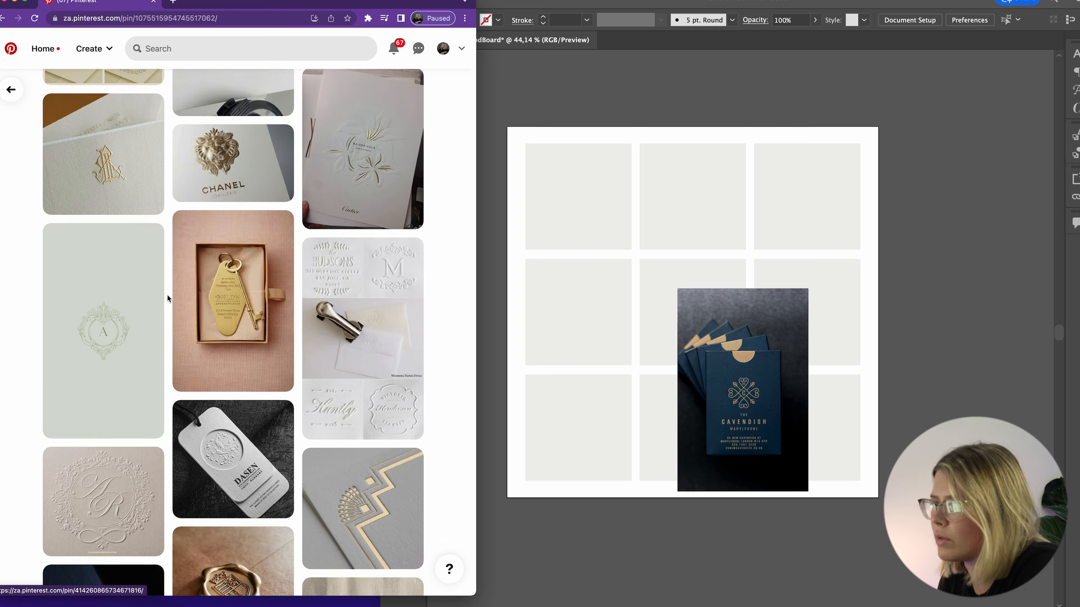
scroll(167, 295, "down", 10)
scroll(167, 296, "down", 6)
scroll(167, 295, "up", 13)
scroll(167, 296, "up", 5)
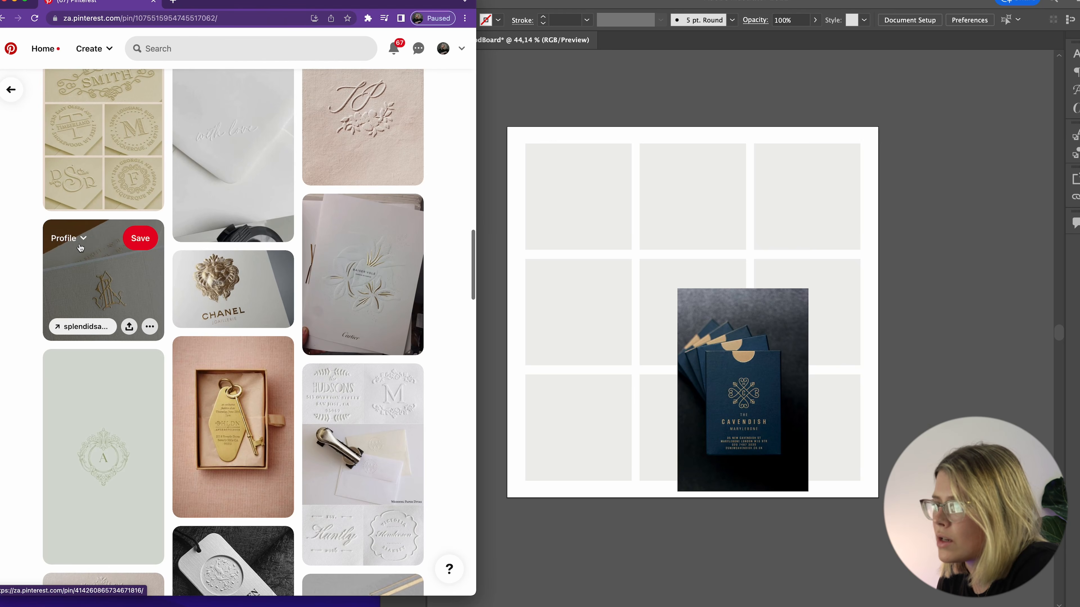
left_click(82, 239)
left_click(63, 427)
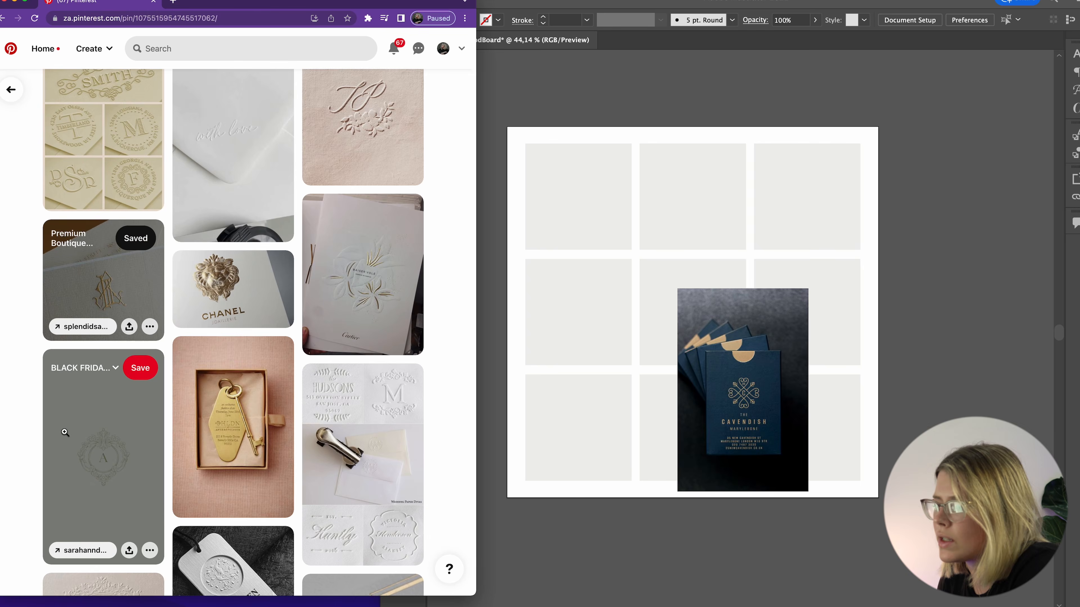
Examine more of the similar pins for further embossed monogram and stationery references.
scroll(413, 304, "down", 12)
scroll(412, 304, "down", 15)
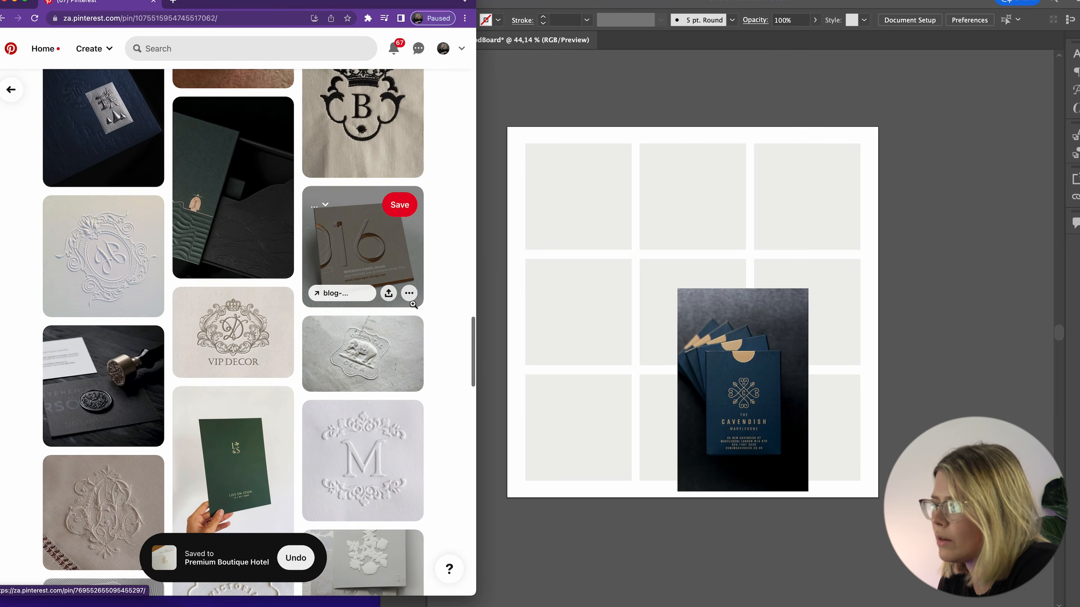
scroll(412, 291, "down", 10)
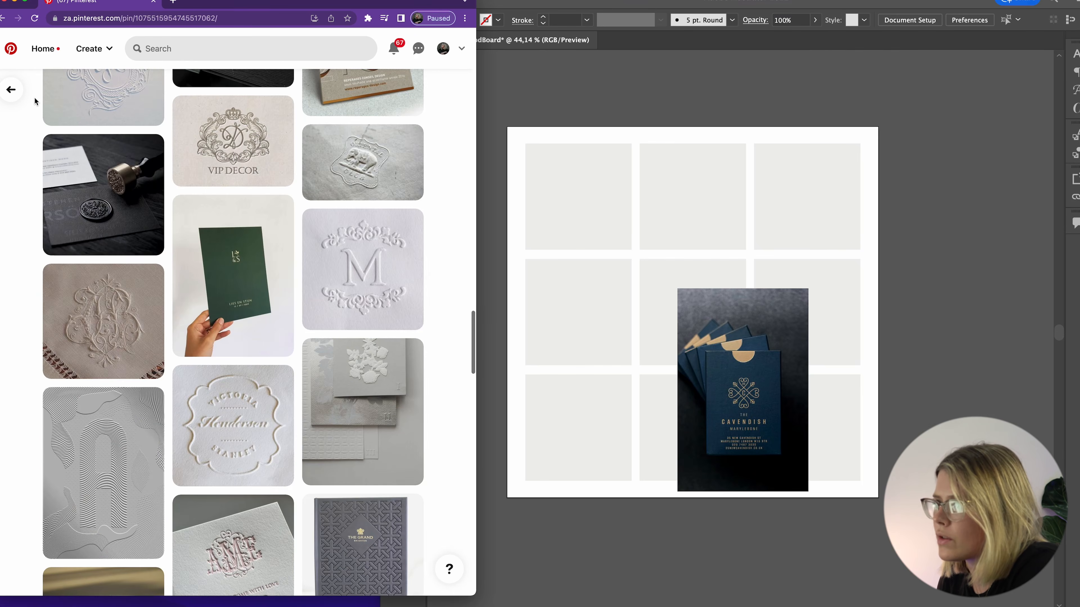
Return to the Premium Boutique Hotel board and bring the antique key logo pin marked 18 22 into the Illustrator document.
left_click(12, 90)
scroll(312, 263, "up", 2)
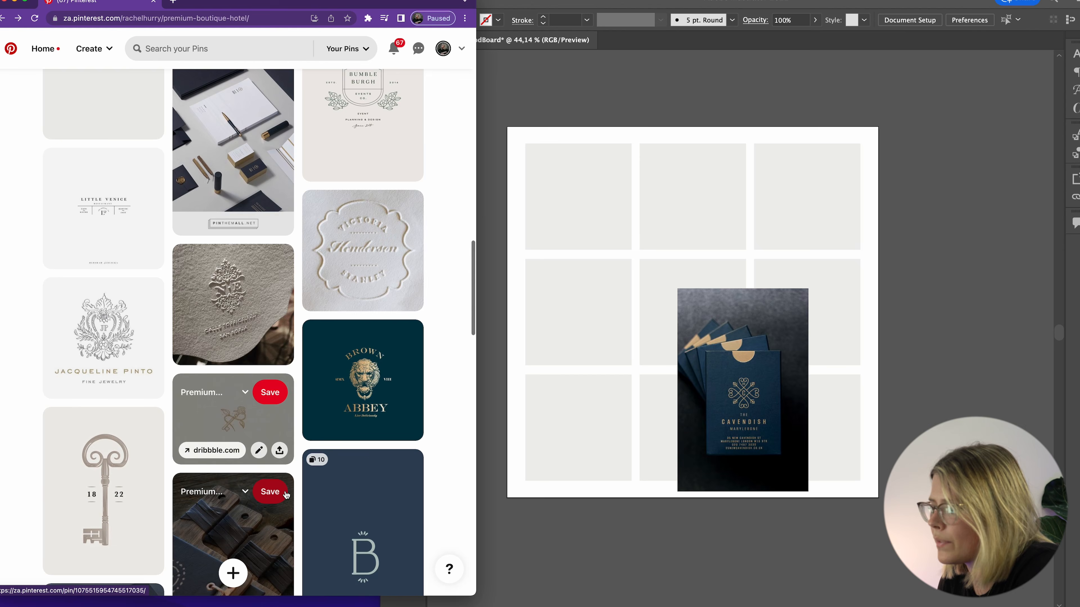
scroll(286, 489, "down", 5)
scroll(286, 495, "up", 3)
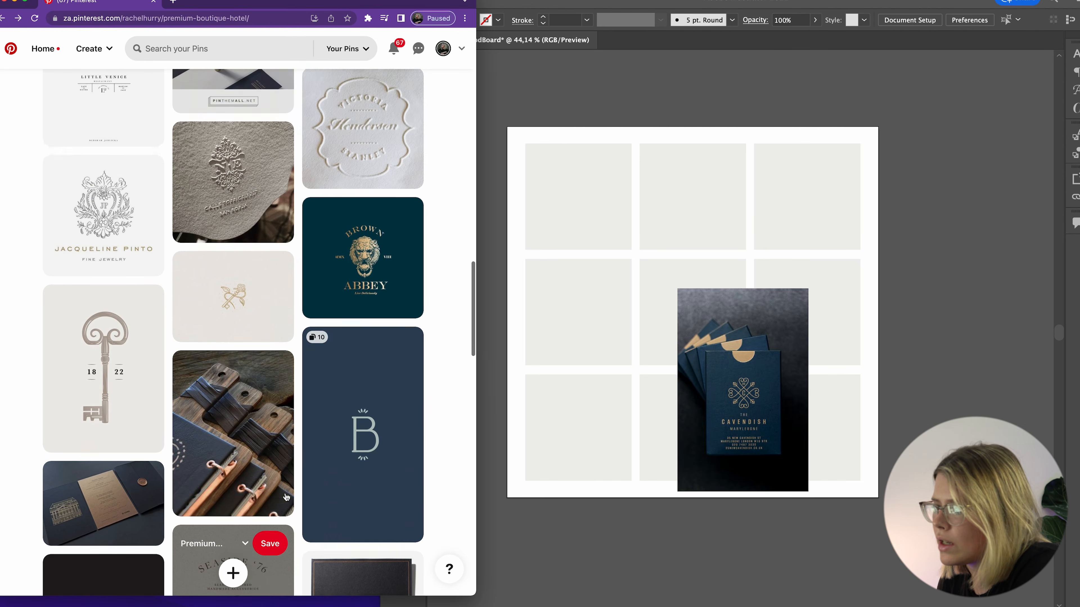
left_click_drag(104, 382, 542, 247)
Look back through the Premium Boutique Hotel board and open the pin of the open brochure with a map page.
scroll(94, 316, "up", 8)
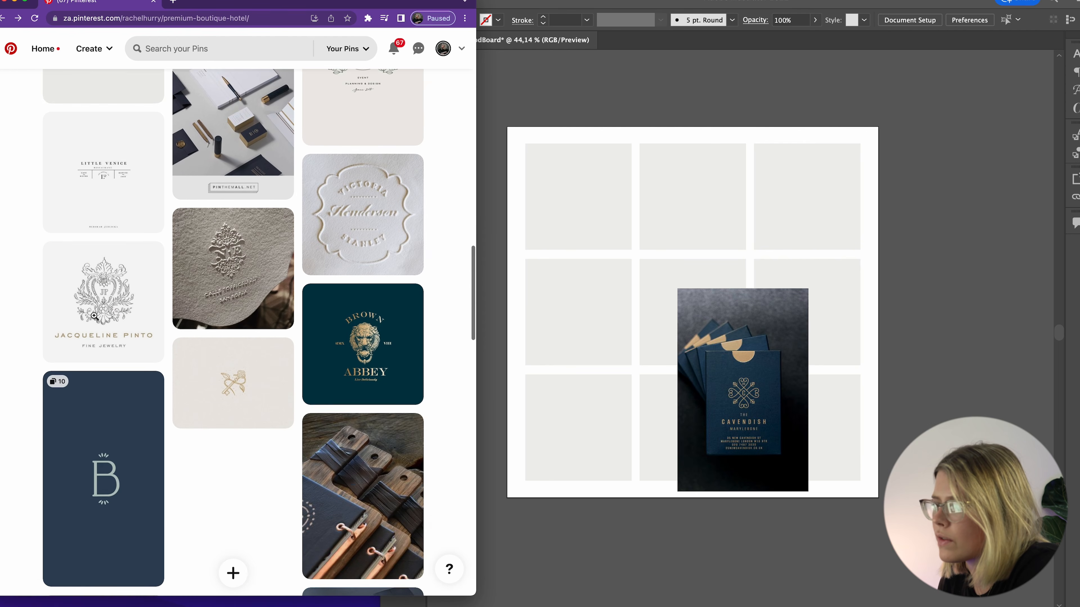
scroll(94, 316, "up", 5)
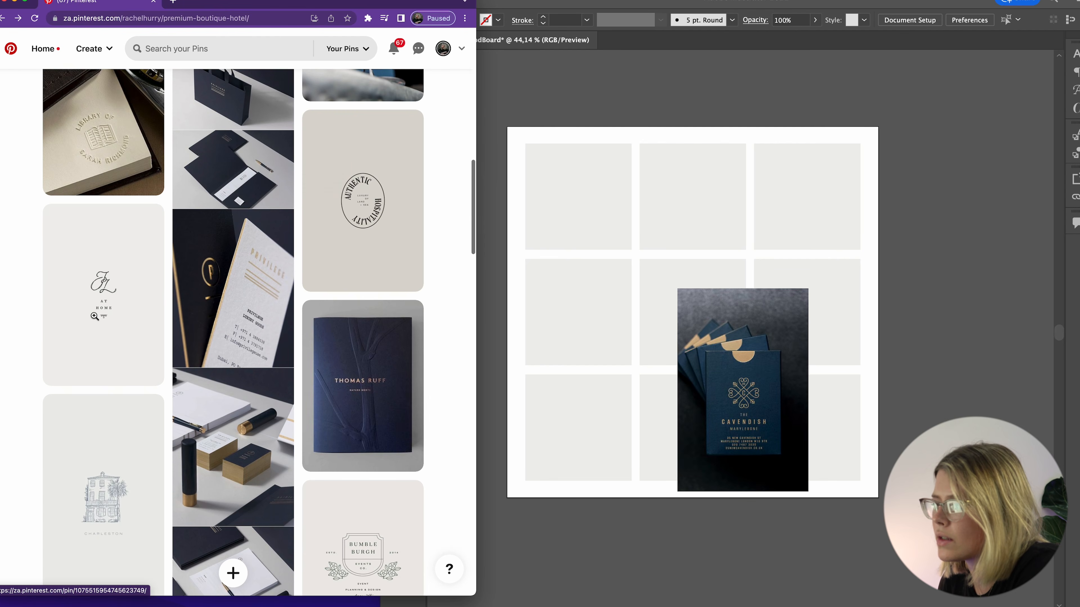
scroll(94, 316, "down", 5)
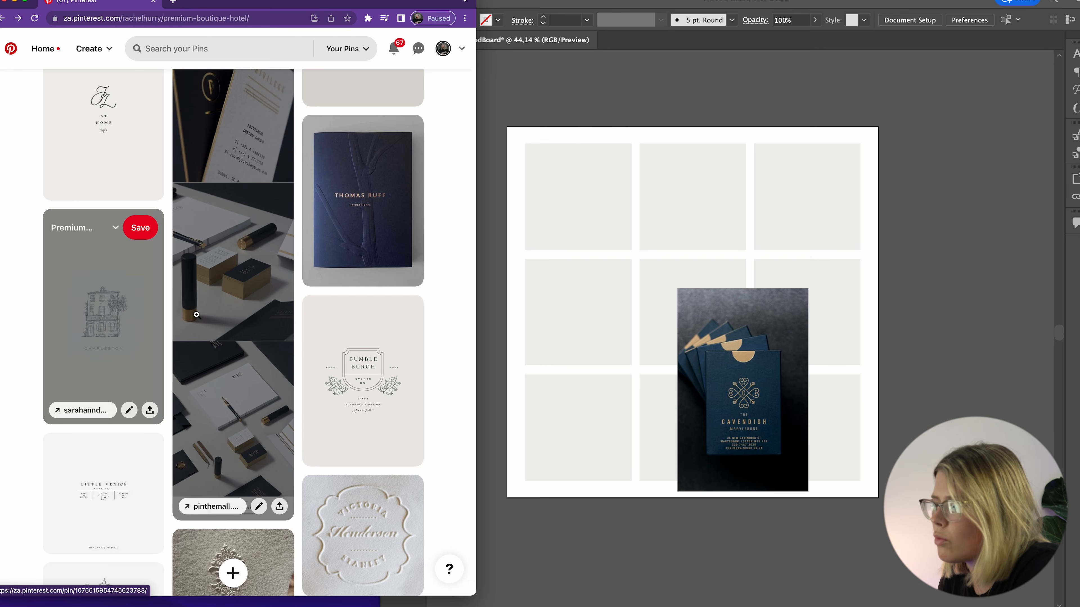
scroll(193, 315, "up", 15)
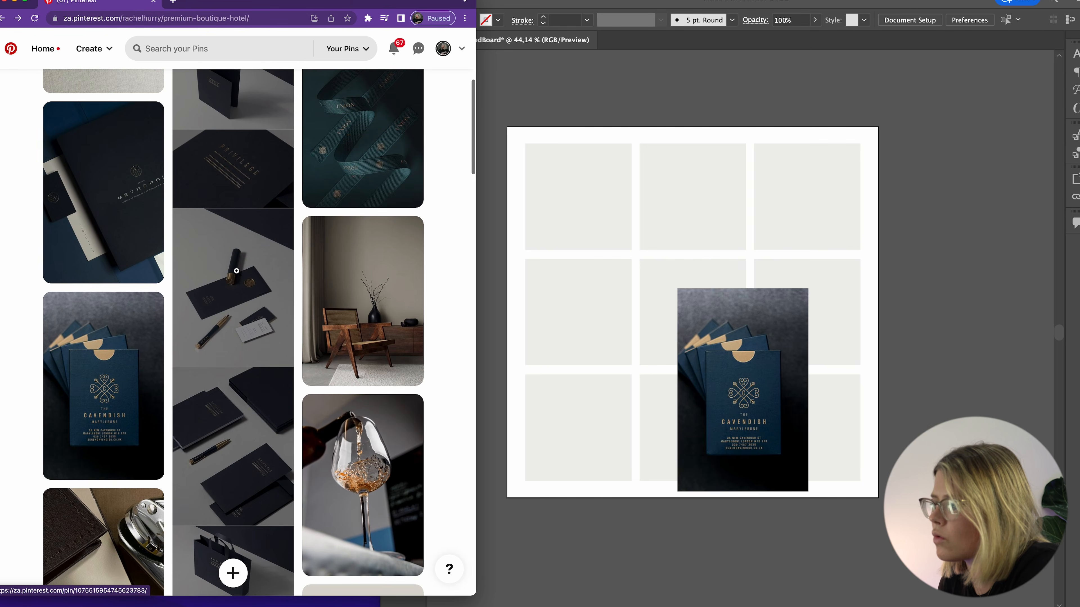
scroll(238, 289, "down", 10)
scroll(241, 311, "up", 6)
scroll(240, 312, "up", 10)
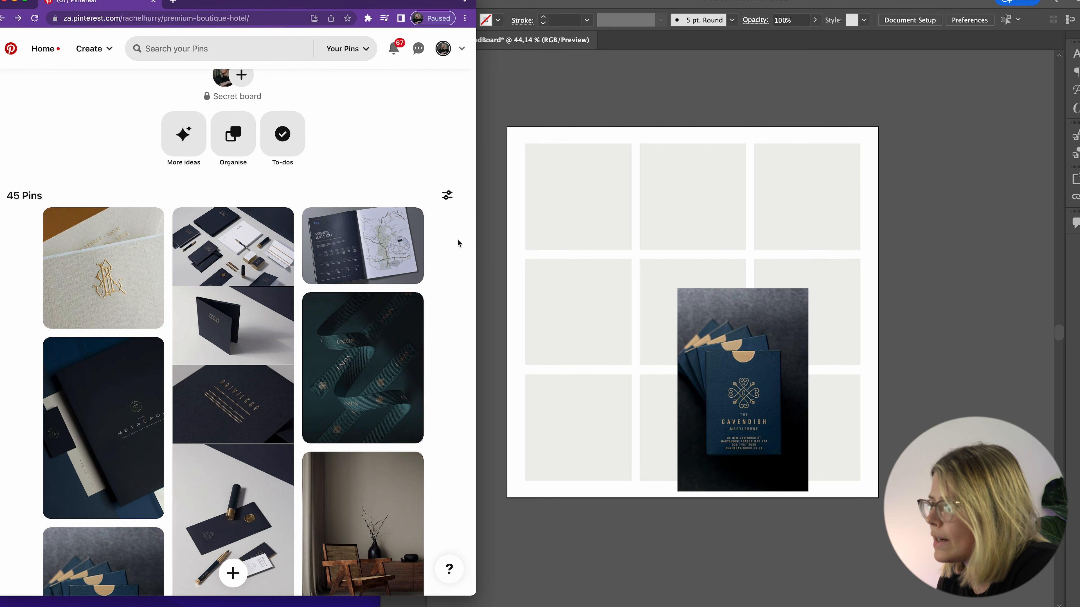
left_click(380, 255)
Bring the open navy brochure with copper lettering and the blue-and-green brochure from the similar pins into the Illustrator document.
scroll(265, 409, "down", 5)
scroll(266, 409, "down", 5)
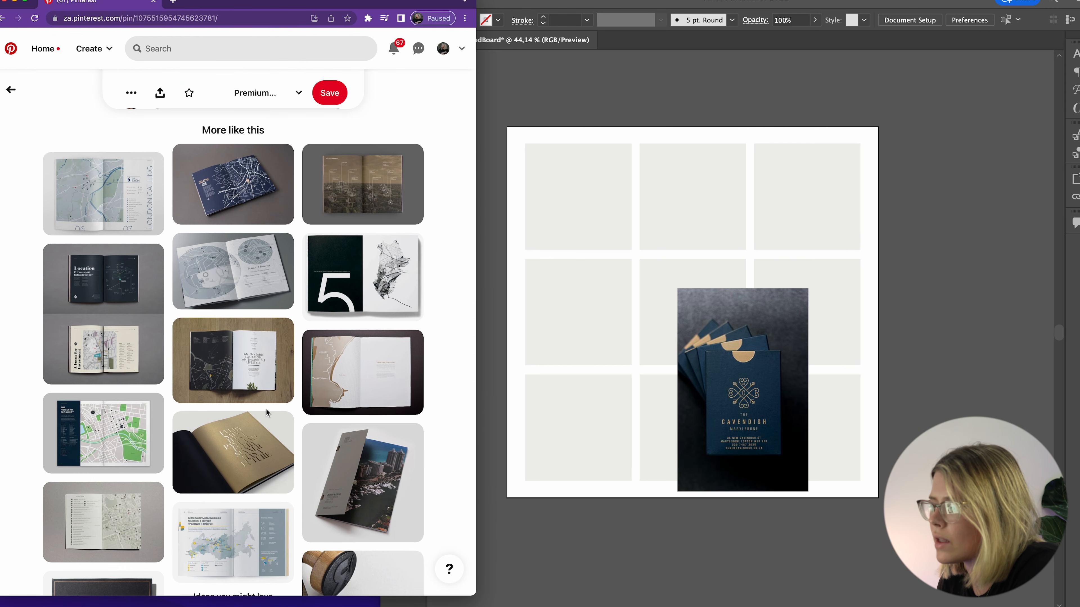
scroll(265, 409, "down", 8)
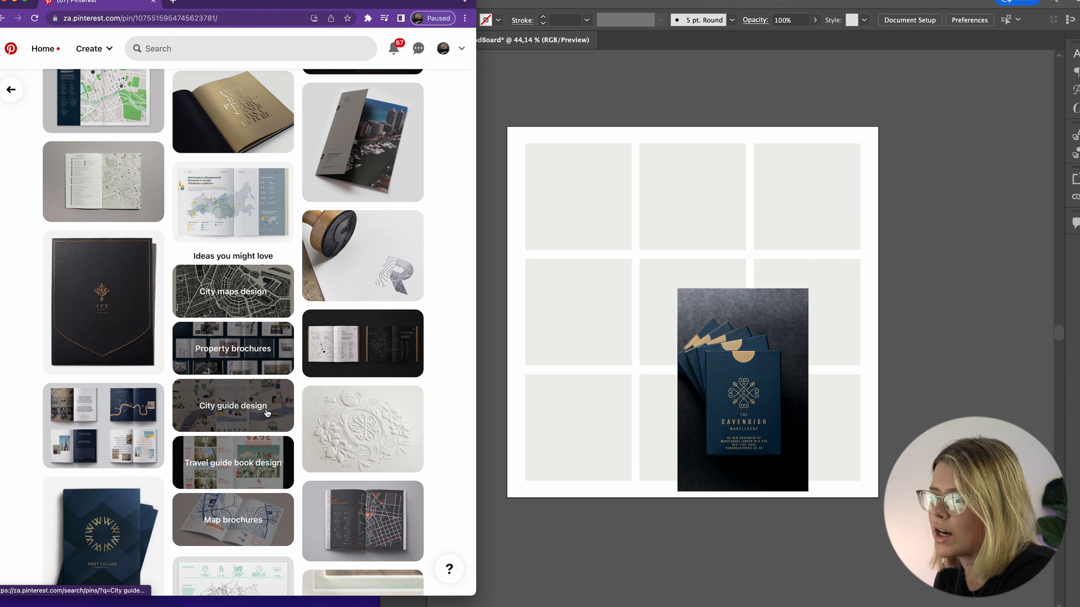
scroll(267, 413, "down", 10)
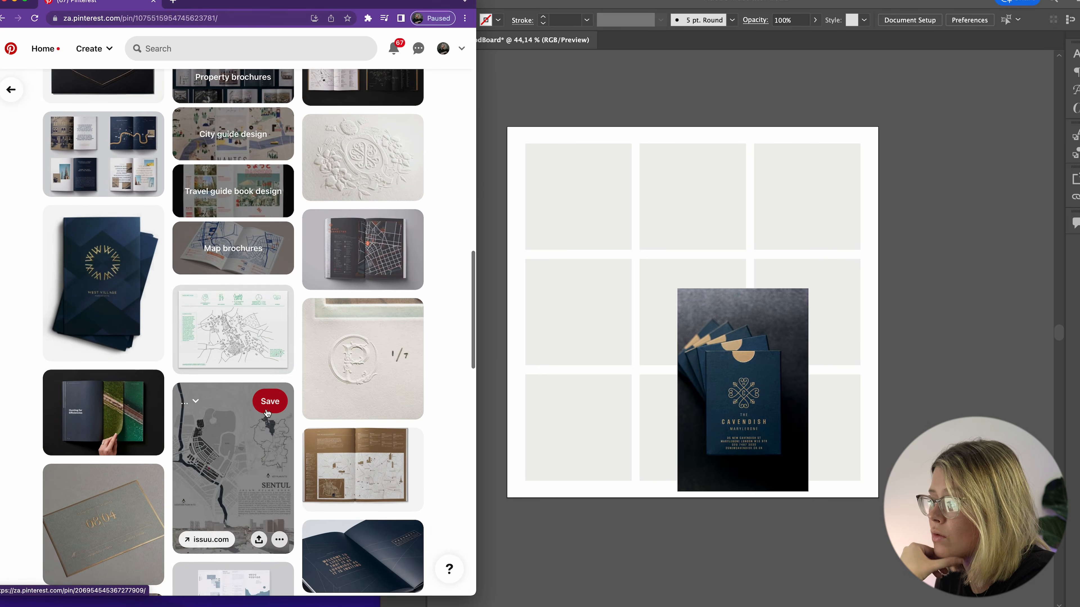
scroll(278, 267, "down", 3)
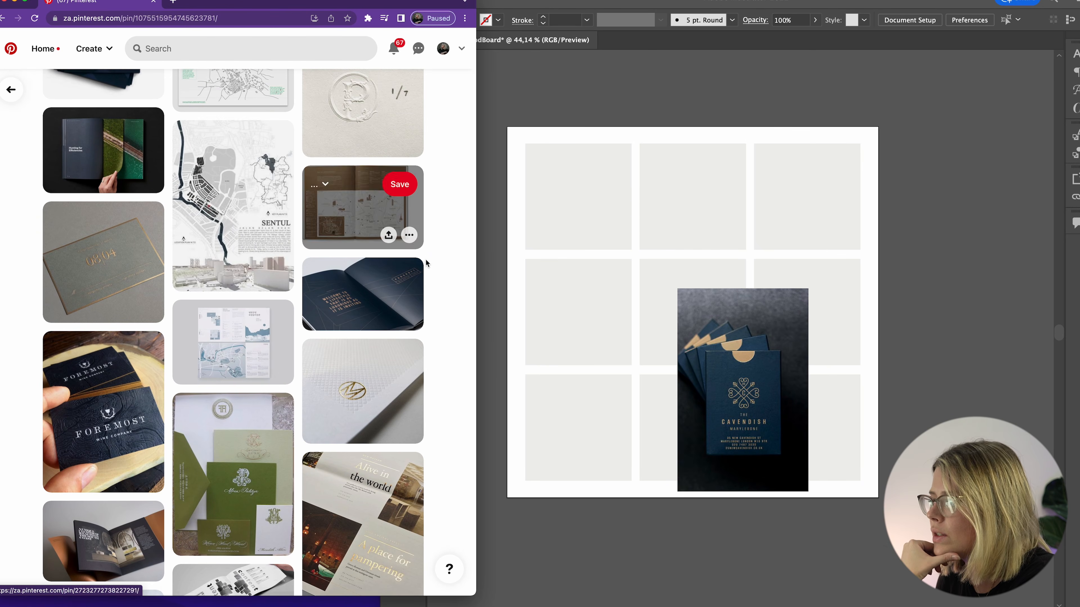
left_click_drag(339, 309, 622, 142)
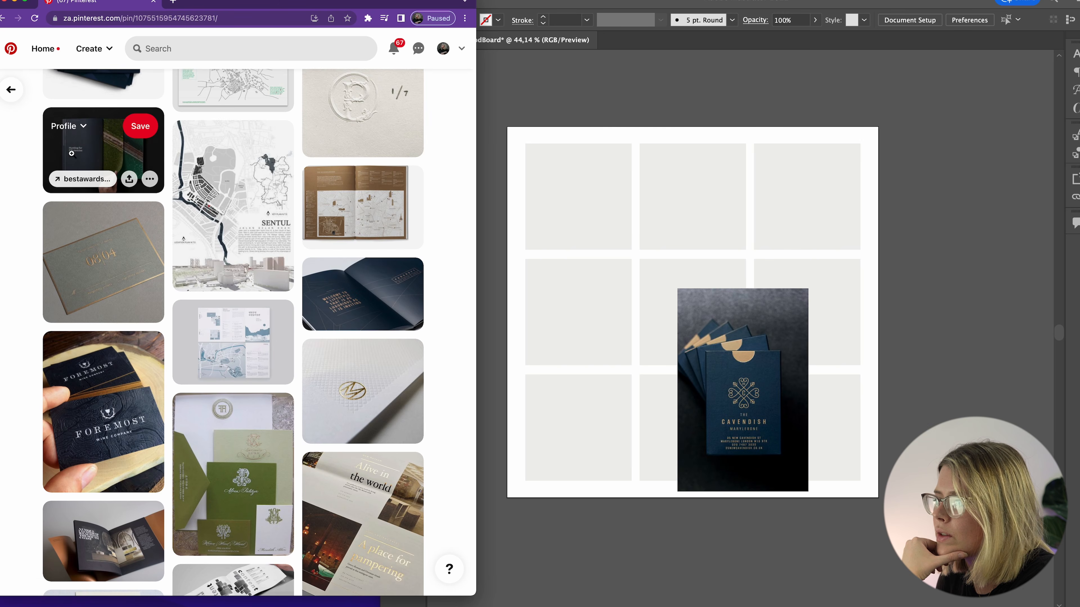
scroll(202, 340, "down", 1)
Examine more of the similar brochure, map and monogram stationery pins for further hotel branding references.
scroll(202, 340, "down", 15)
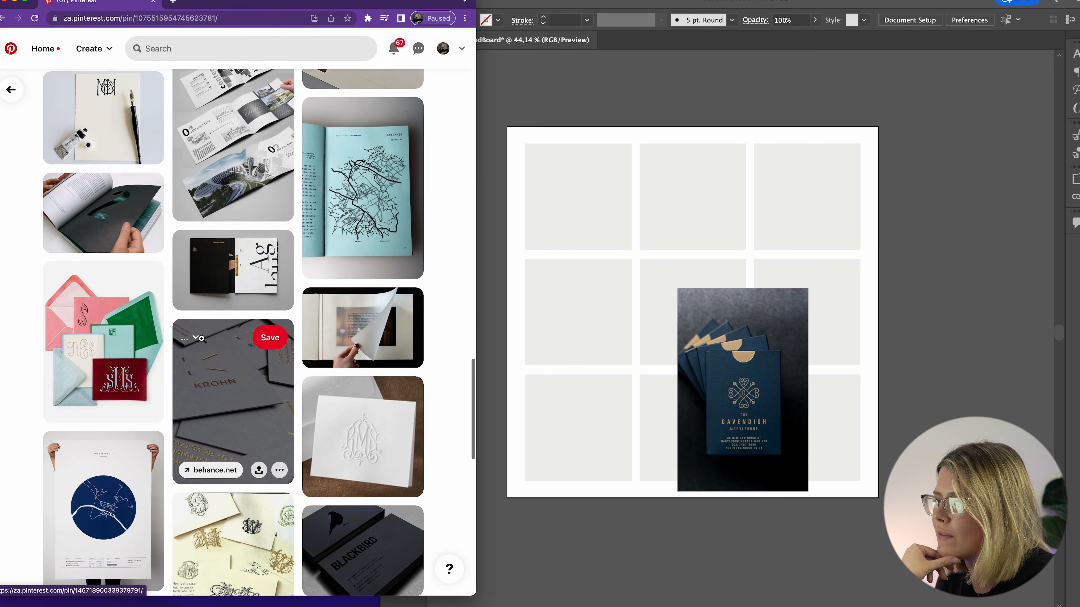
scroll(202, 339, "down", 5)
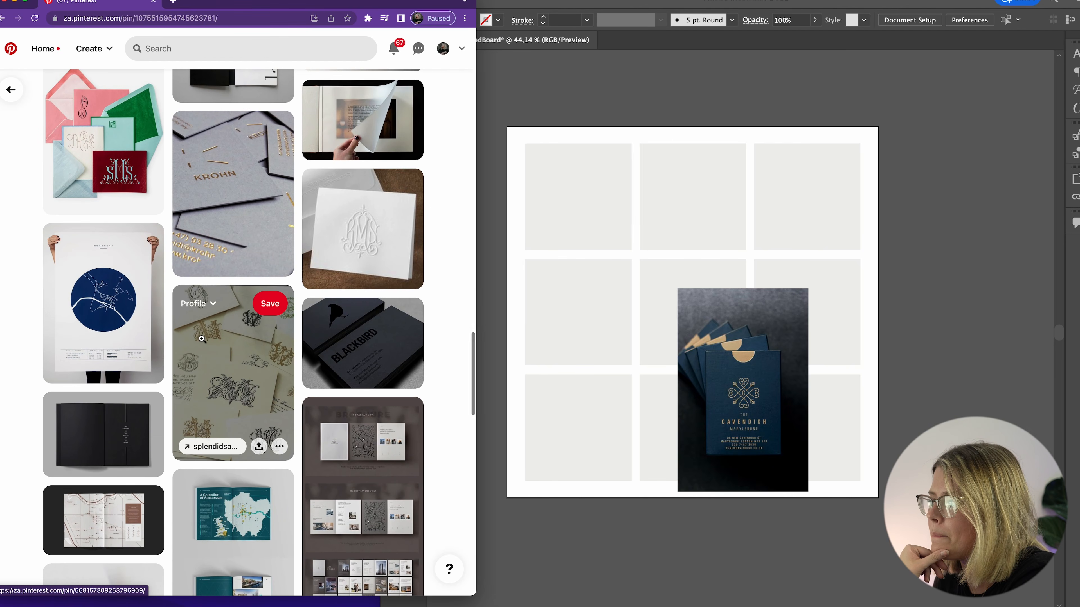
scroll(202, 340, "down", 15)
scroll(202, 342, "down", 9)
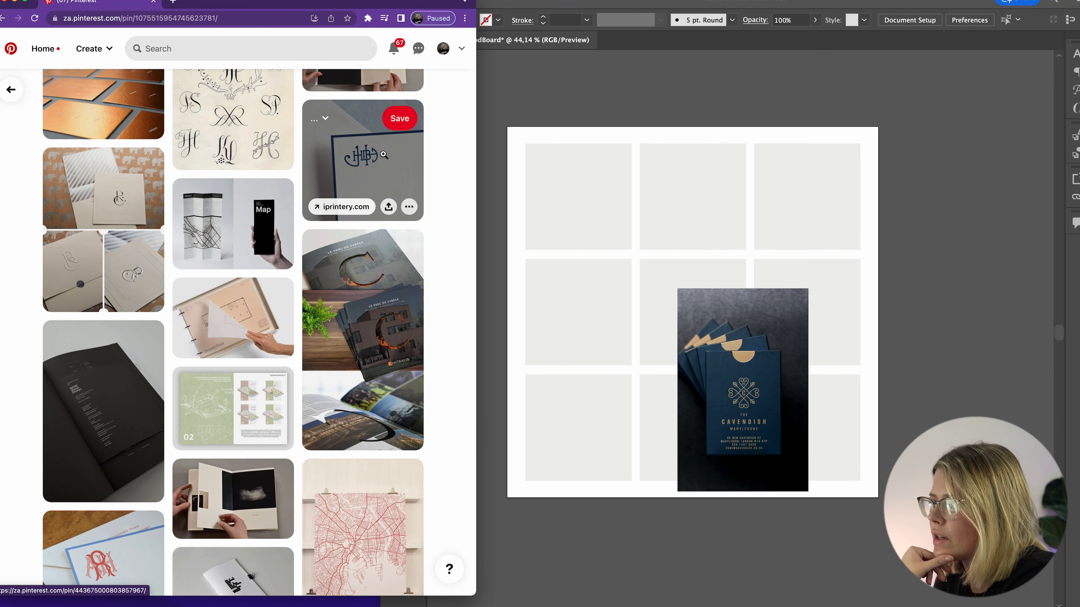
scroll(259, 412, "down", 11)
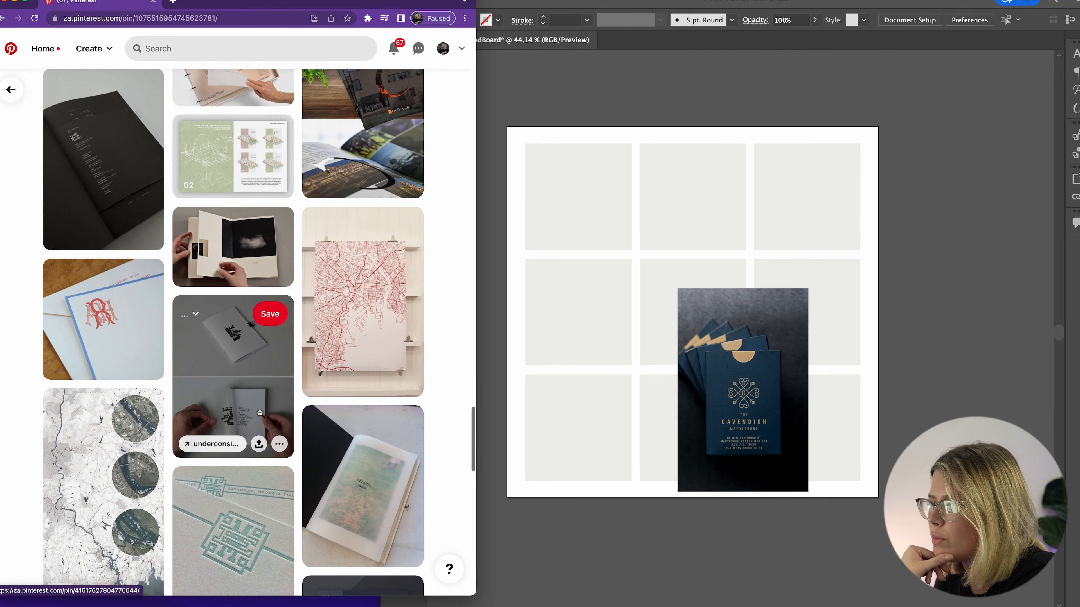
scroll(259, 412, "down", 8)
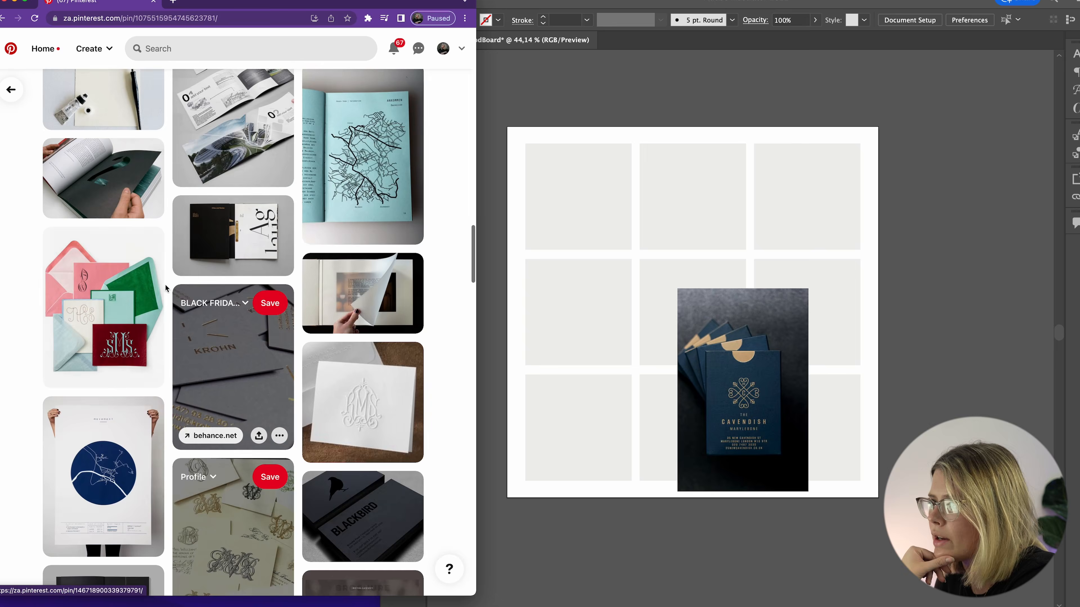
Return to the Premium Boutique Hotel board and bring the embossed library book pin into the Illustrator document.
left_click(12, 90)
scroll(307, 240, "down", 11)
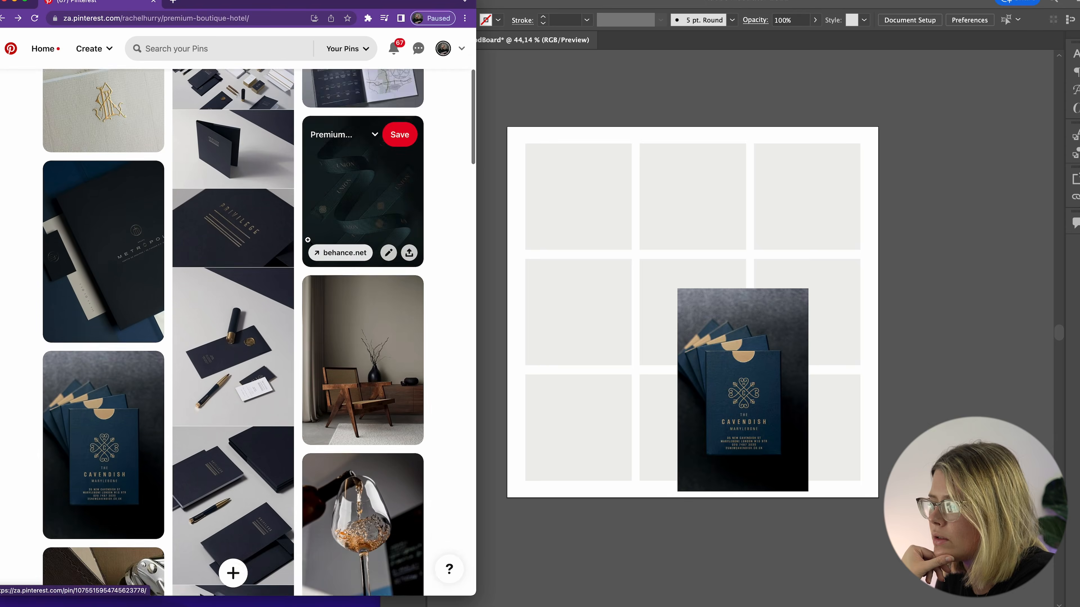
scroll(307, 241, "down", 3)
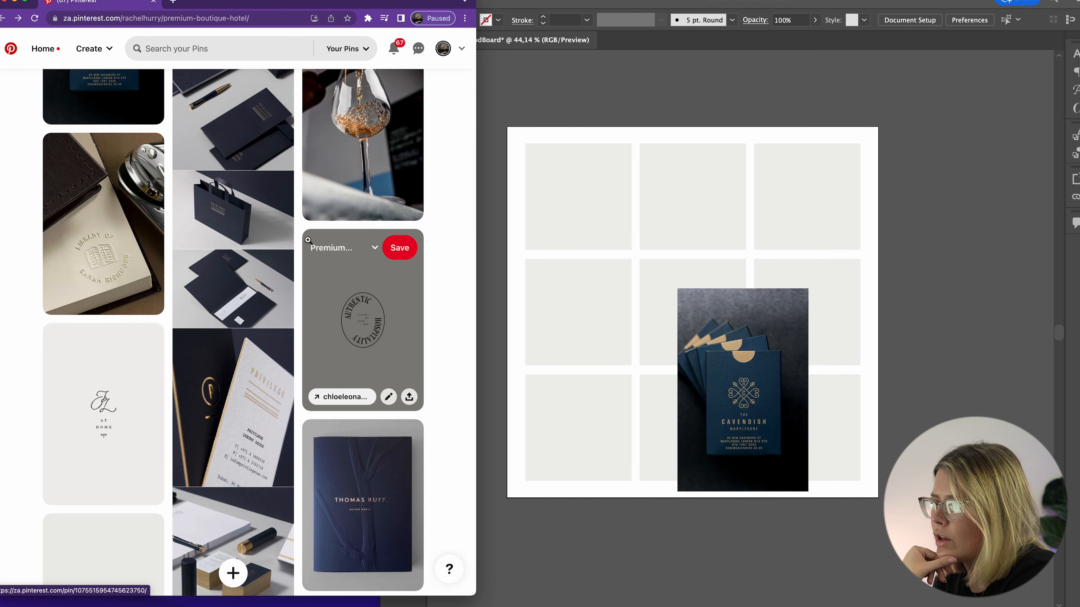
left_click_drag(92, 207, 591, 115)
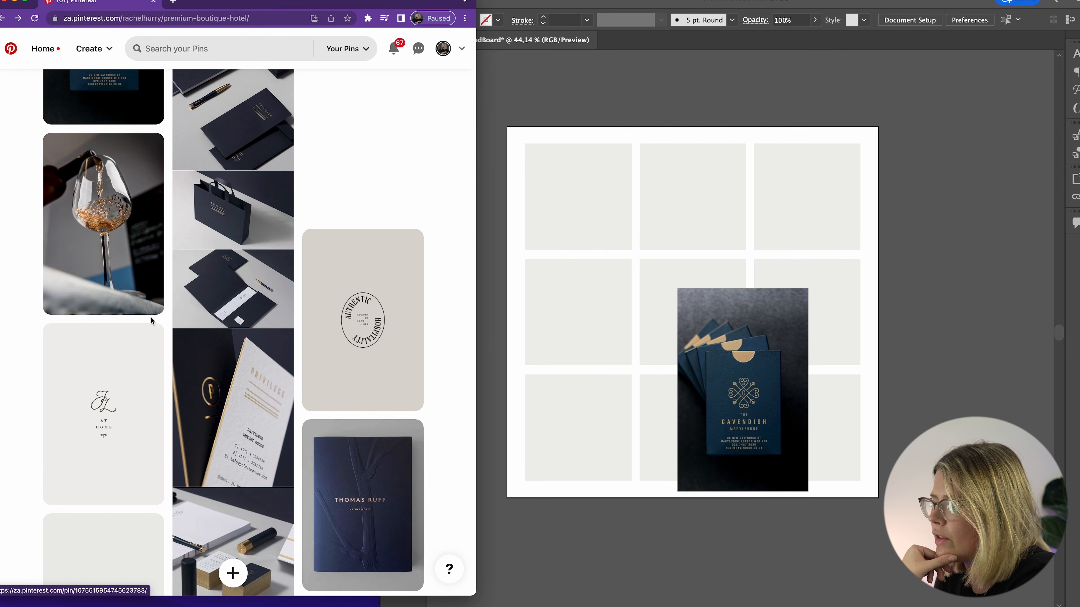
Try to bring the Seaside '76 pin from the board into the Illustrator document, and look through the remaining pins.
scroll(152, 318, "down", 11)
scroll(152, 318, "down", 13)
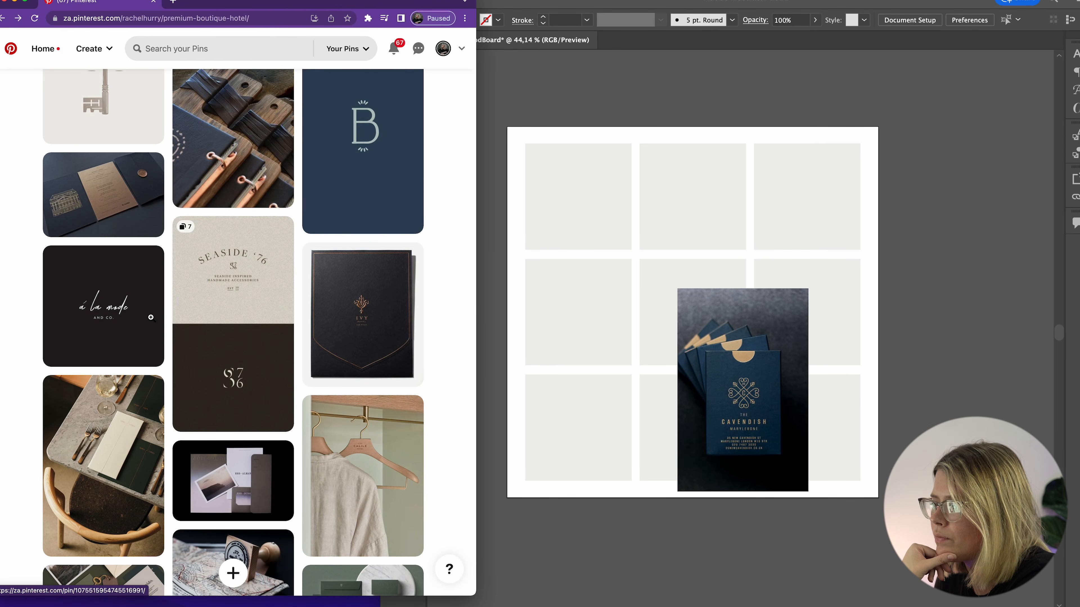
left_click_drag(233, 332, 647, 186)
scroll(191, 446, "down", 5)
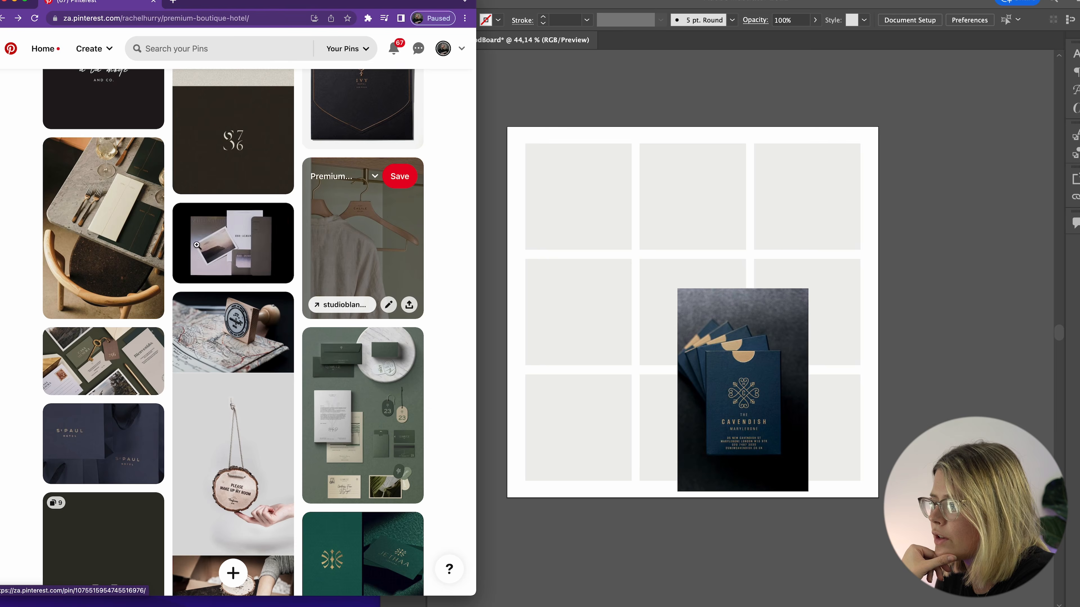
scroll(247, 438, "down", 10)
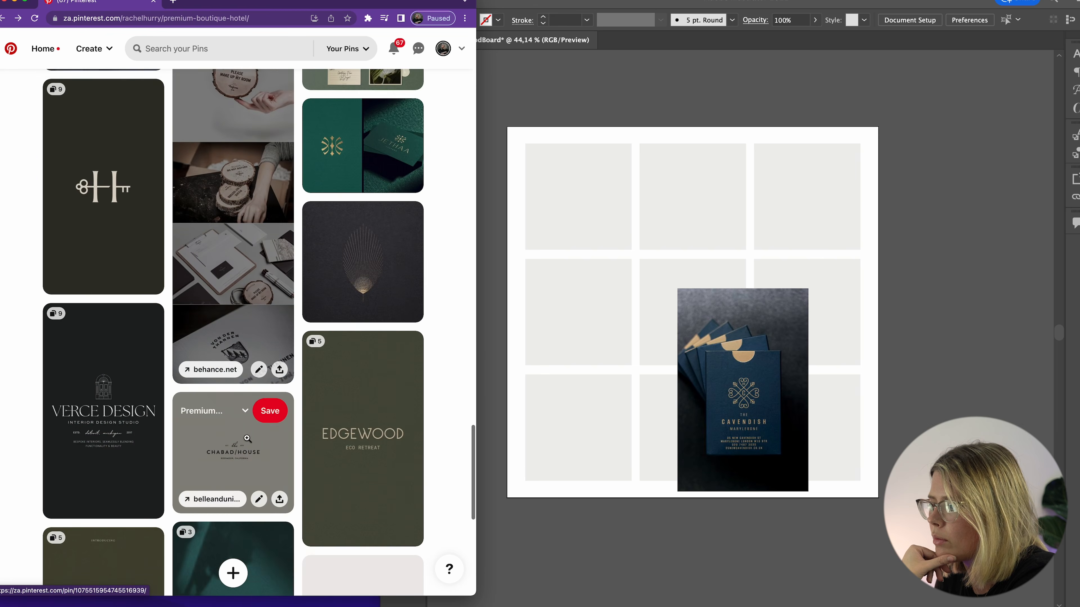
scroll(247, 438, "down", 2)
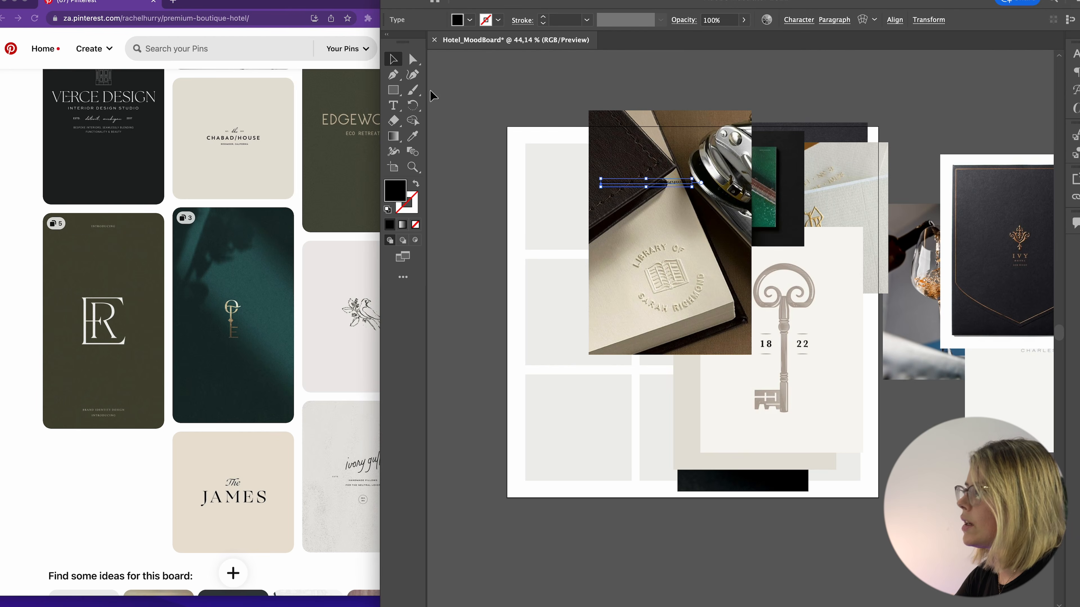
Switch to Illustrator, widen its window, and move the link text, library book and blue-and-green brochure to the empty canvas right of the artboard.
left_click_drag(380, 0, 0, 0)
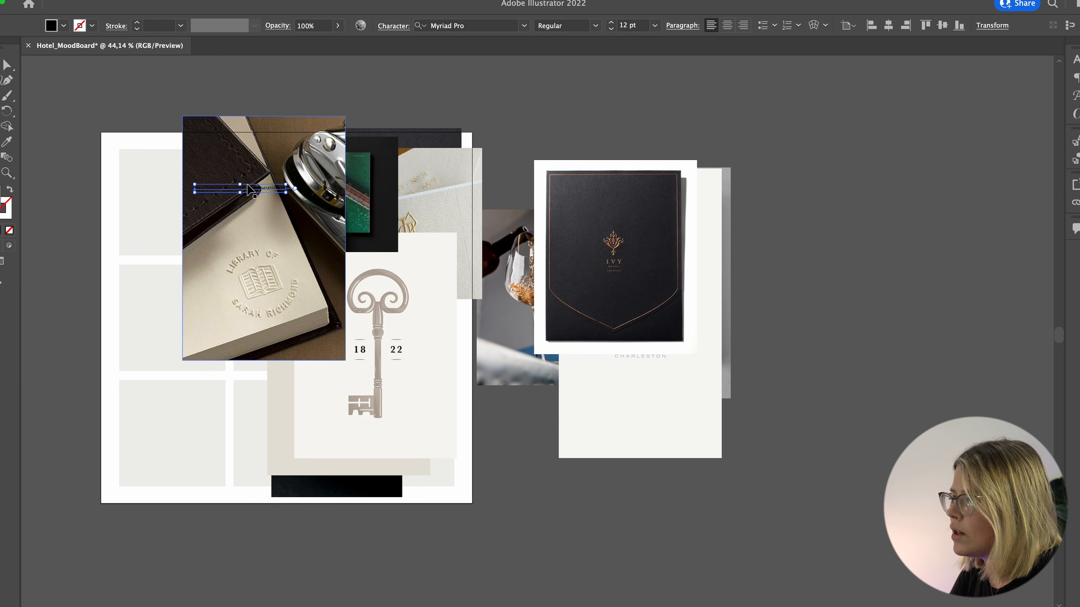
left_click_drag(250, 188, 665, 78)
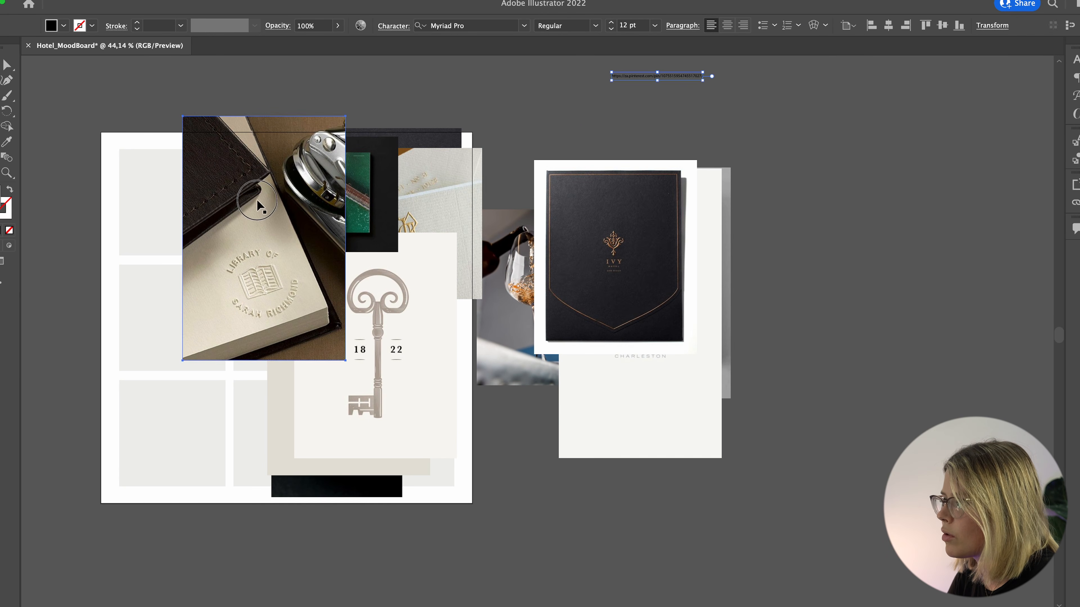
left_click_drag(256, 199, 839, 266)
left_click_drag(313, 222, 868, 163)
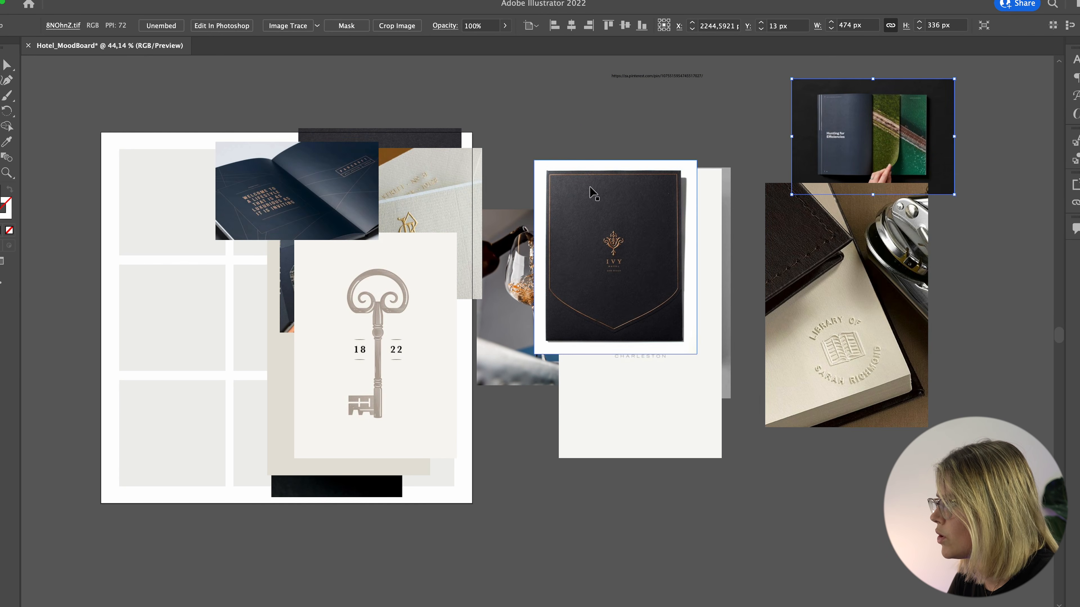
Move the Ivy folder, Charleston house, tree-embossed navy book, wine glass, open navy brochure and gold monogram images to free canvas right of the artboard.
left_click_drag(596, 196, 887, 421)
left_click_drag(629, 313, 752, 200)
left_click_drag(698, 234, 728, 419)
left_click_drag(523, 297, 634, 210)
left_click_drag(297, 191, 610, 159)
left_click_drag(336, 200, 575, 316)
Clear the artboard by moving the key, navy invitation folder, board-mounted menus, gold fan motif, Authentic Hospitality logo and Cavendish cards to the right.
left_click_drag(417, 298, 670, 508)
left_click_drag(336, 280, 918, 257)
left_click_drag(373, 268, 974, 328)
left_click_drag(387, 188, 724, 187)
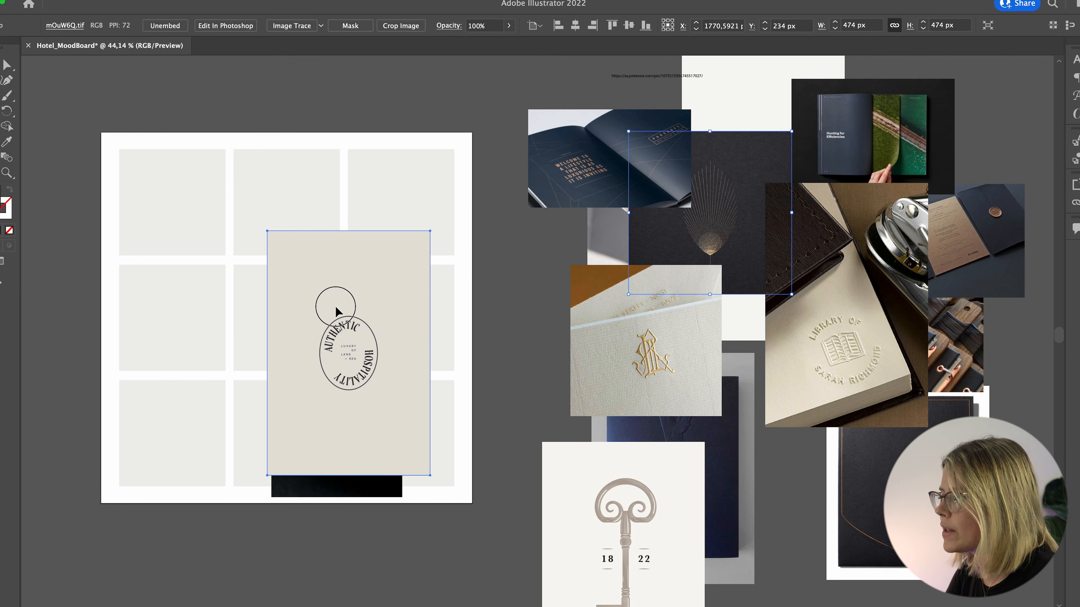
left_click_drag(336, 307, 751, 334)
left_click_drag(284, 371, 624, 346)
Separate the open navy brochure, navy invitation folder, blue-and-green brochure and library book from the pile onto empty canvas to its right.
scroll(625, 345, "right", 10)
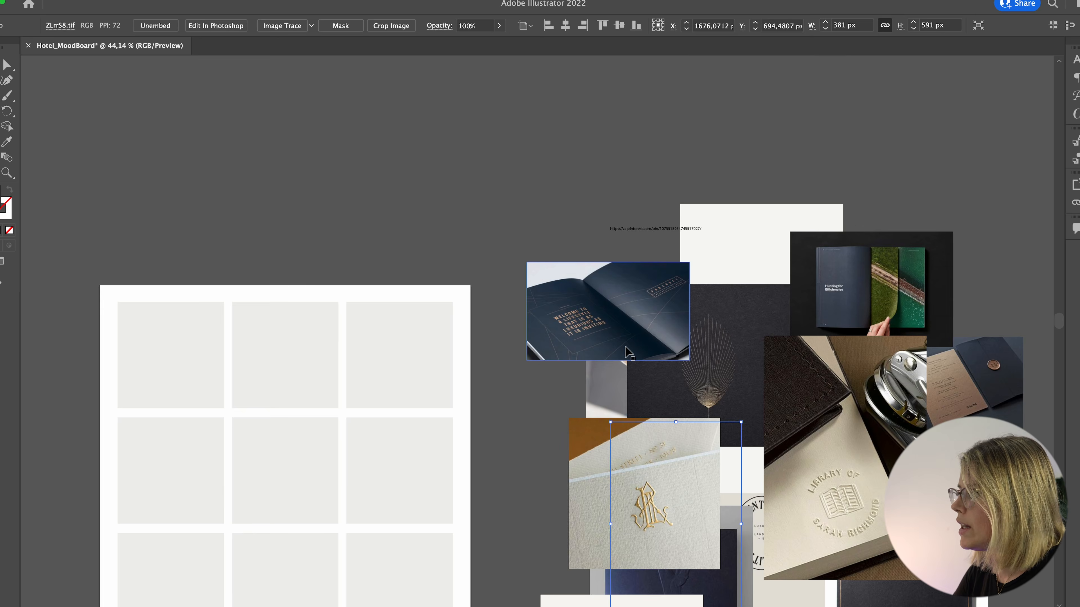
scroll(628, 352, "down", 3)
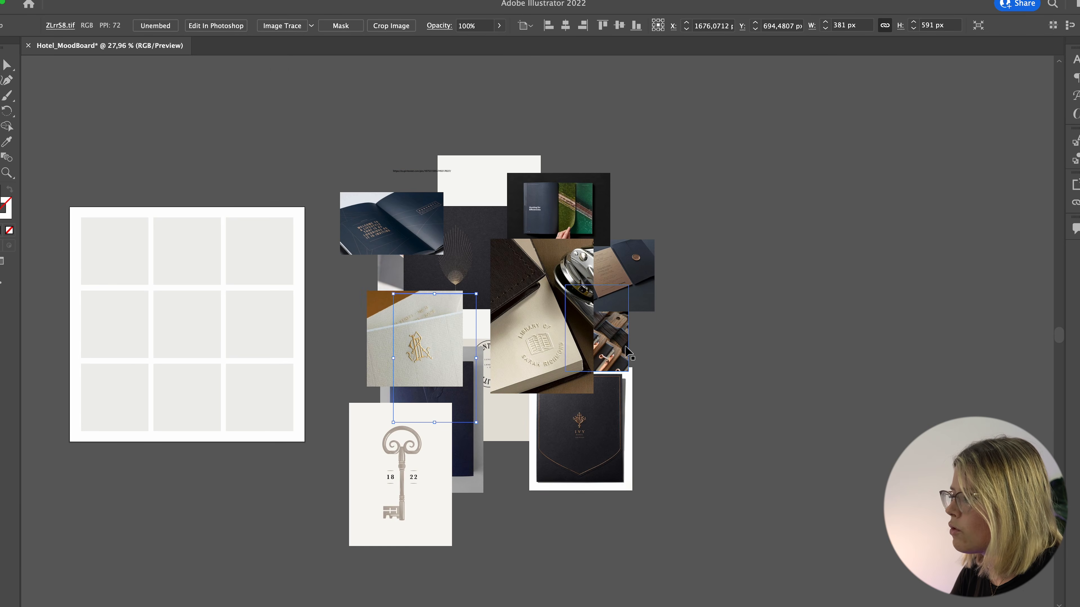
scroll(629, 352, "right", 2)
scroll(629, 352, "down", 1)
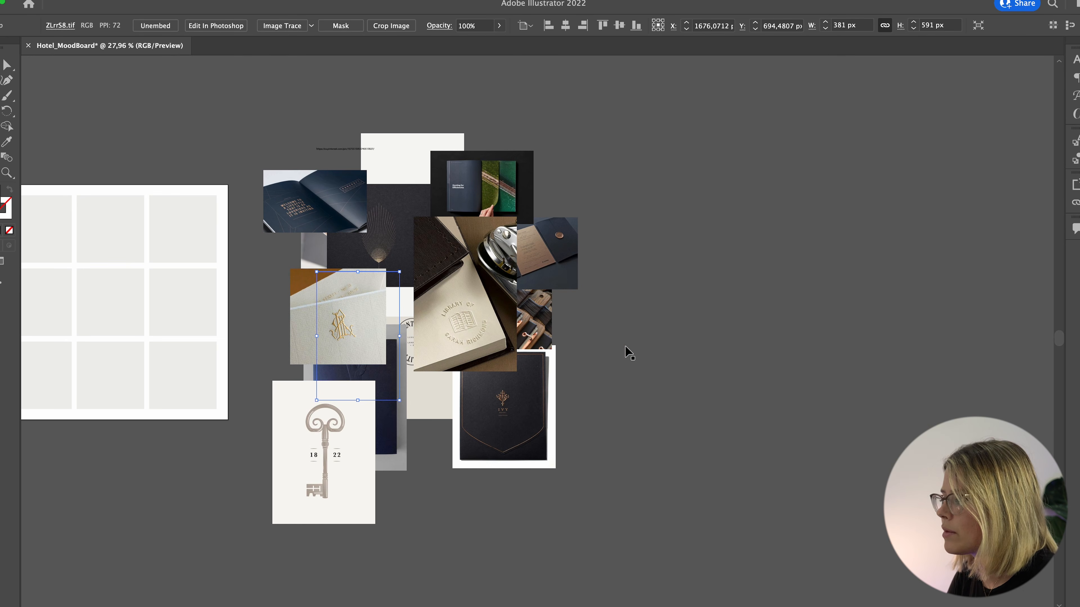
left_click_drag(321, 188, 610, 110)
left_click_drag(554, 239, 741, 110)
left_click_drag(481, 187, 714, 209)
left_click_drag(455, 255, 777, 452)
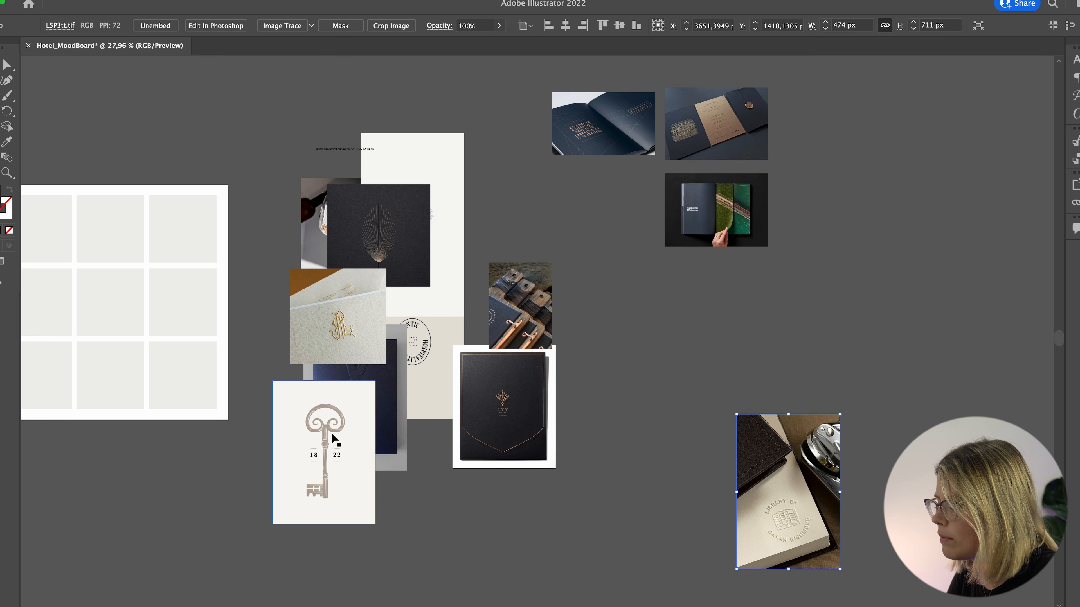
Line up the Charleston house, key and gold fan images above the artboard, and set the Authentic Hospitality logo apart below the pile.
left_click_drag(328, 421, 188, 114)
left_click_drag(380, 247, 274, 88)
left_click_drag(442, 254, 84, 96)
left_click_drag(425, 325, 360, 506)
Spread the wine glass, board-mounted menus, Cavendish cards, Ivy folder and tree-embossed navy book apart around the other navy images.
left_click_drag(340, 246, 630, 340)
left_click_drag(534, 318, 641, 215)
left_click_drag(339, 332, 539, 237)
left_click_drag(514, 415, 675, 506)
left_click_drag(347, 408, 699, 350)
Stack the gold monogram image above the Authentic Hospitality logo just right of the artboard, with the wine glass image to their right.
left_click_drag(612, 338, 416, 338)
scroll(374, 466, "left", 8)
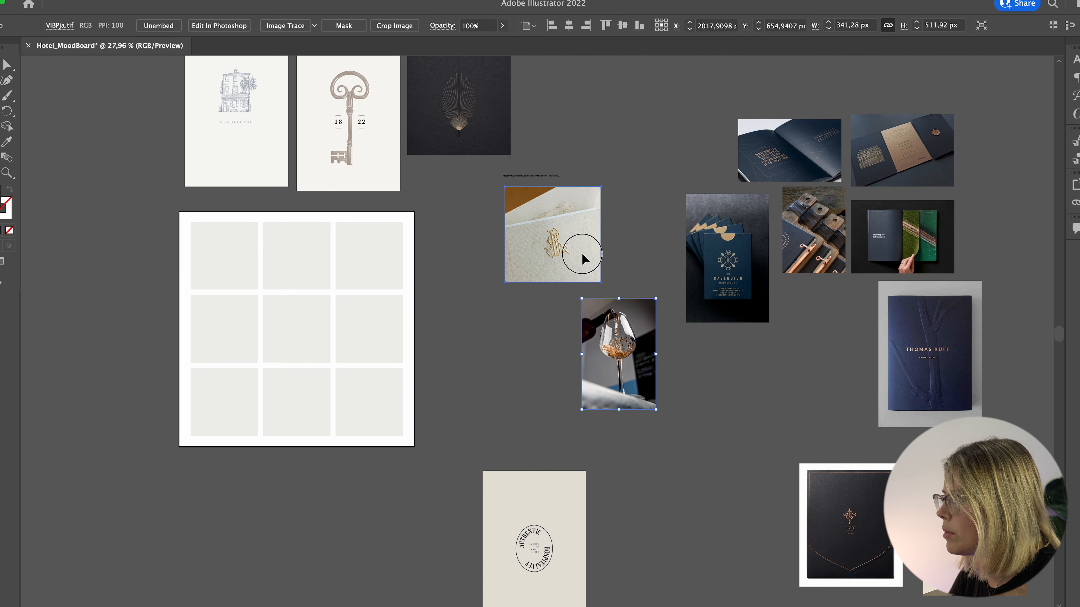
left_click_drag(583, 257, 521, 351)
left_click_drag(548, 539, 506, 456)
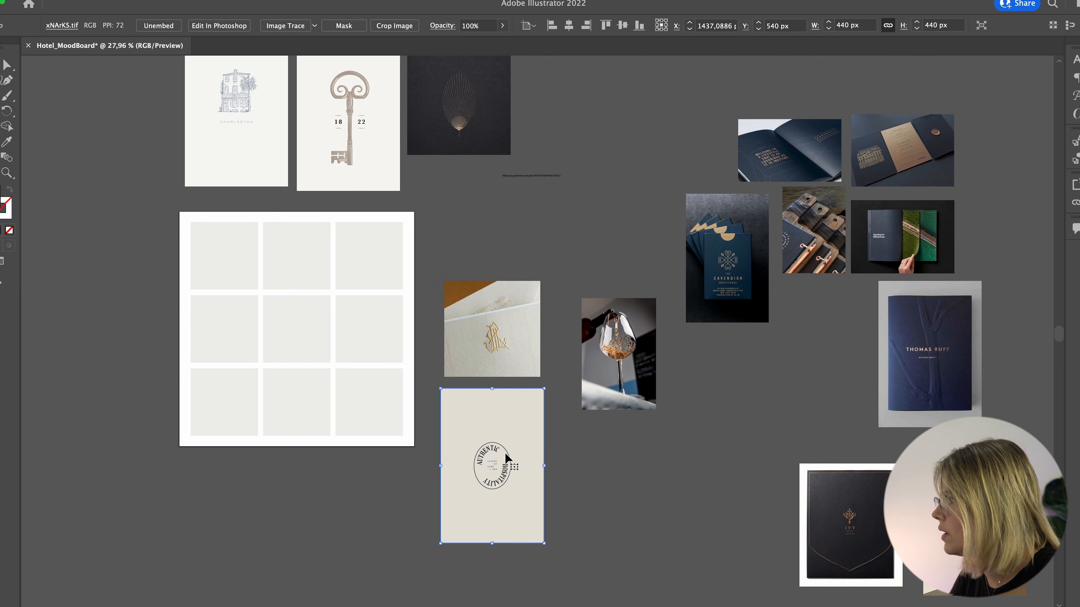
left_click(700, 455)
left_click_drag(610, 323, 633, 402)
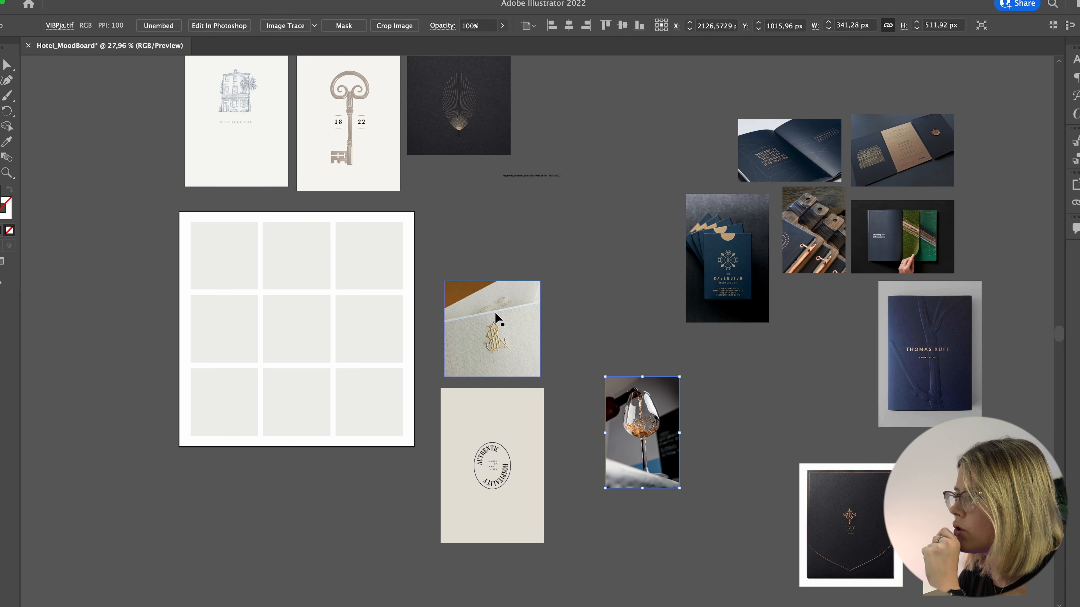
Move the Ivy folder image up beside the wine glass image, clear of the tree-embossed navy book.
scroll(498, 318, "right", 3)
scroll(498, 318, "down", 1)
left_click_drag(819, 485, 752, 374)
scroll(459, 452, "left", 3)
scroll(459, 452, "up", 2)
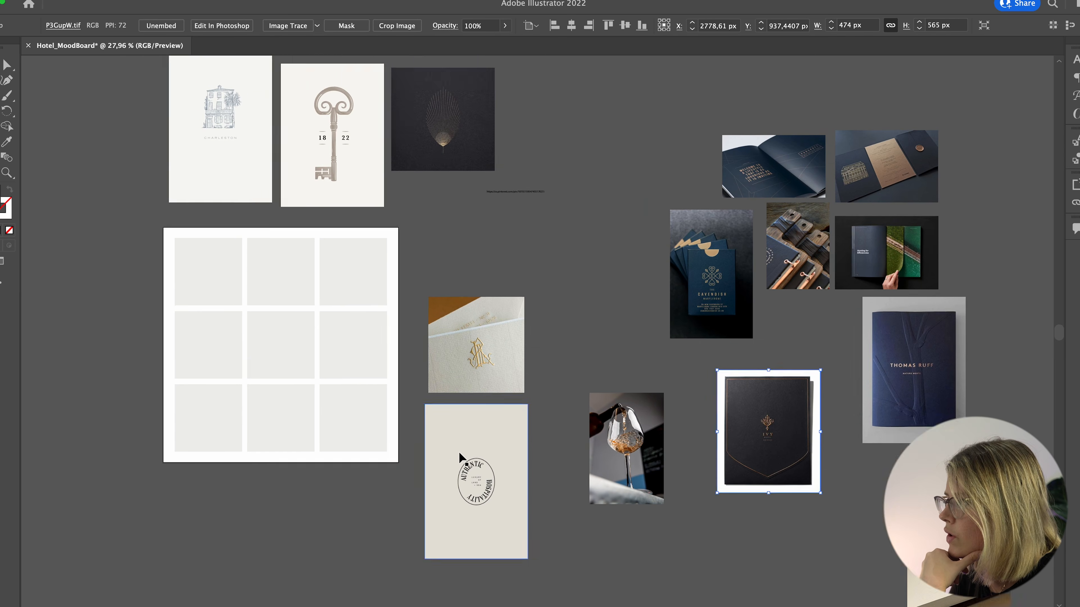
scroll(248, 276, "down", 1)
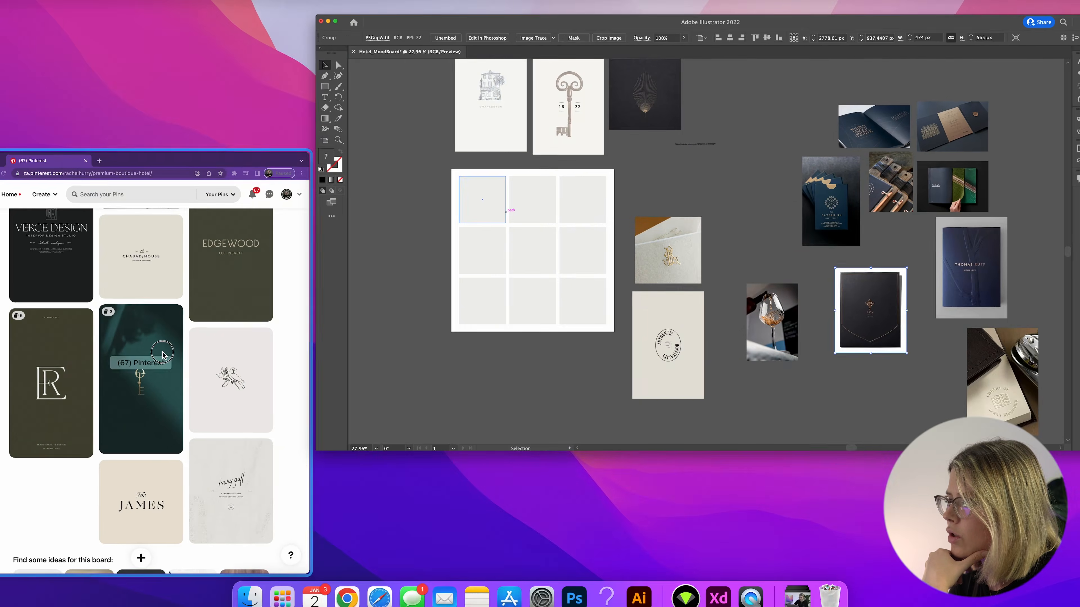
Switch to the Pinterest board, open the pin with the H key monogram, examine its related pins and return to the board.
left_click(255, 276)
scroll(264, 259, "up", 3)
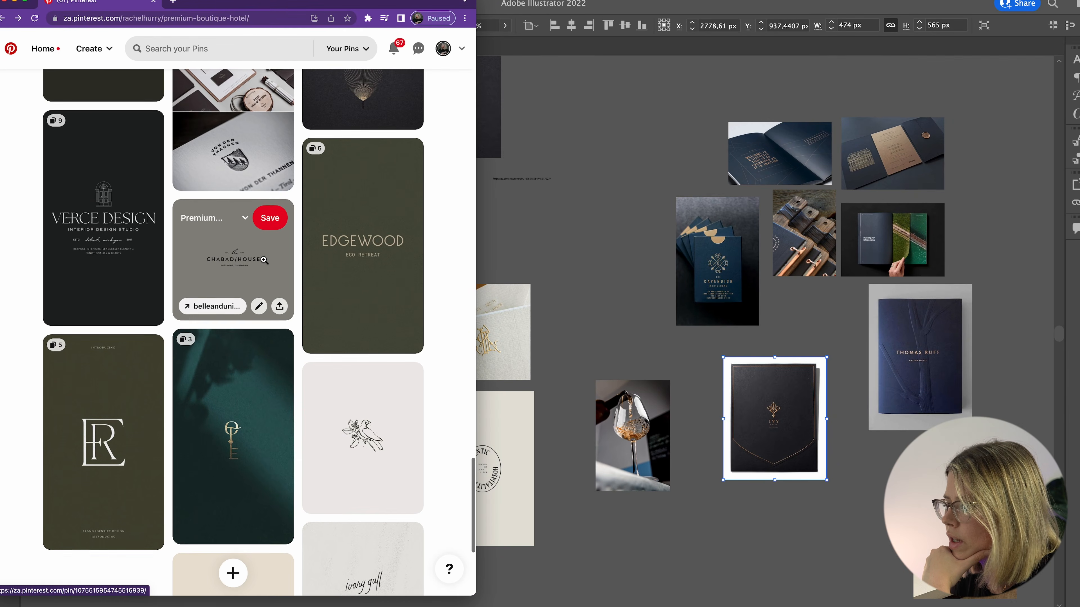
scroll(264, 259, "up", 8)
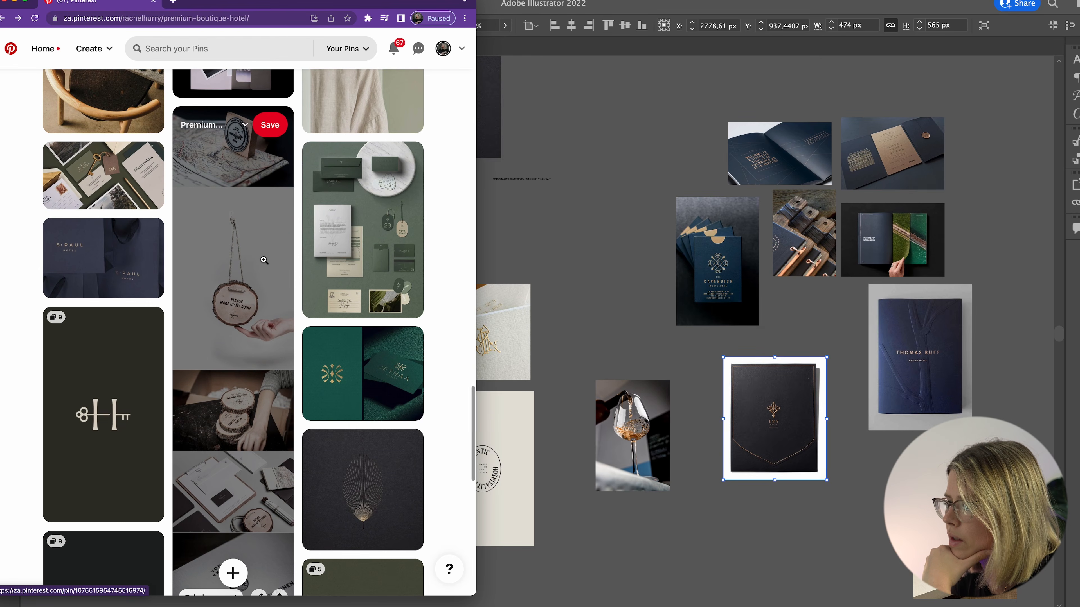
scroll(265, 296, "up", 2)
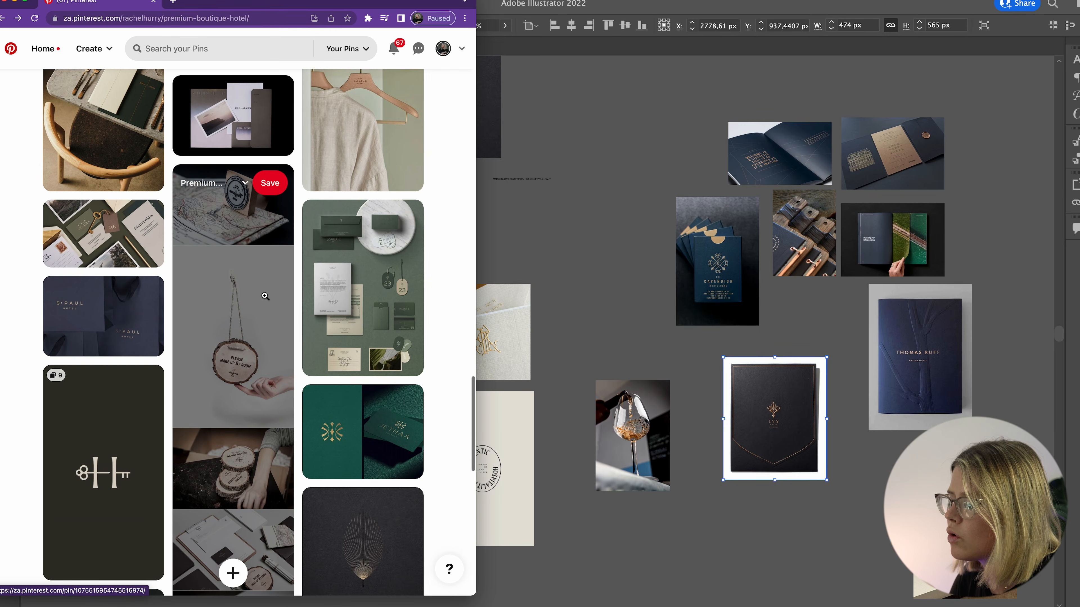
scroll(265, 297, "down", 4)
left_click(128, 306)
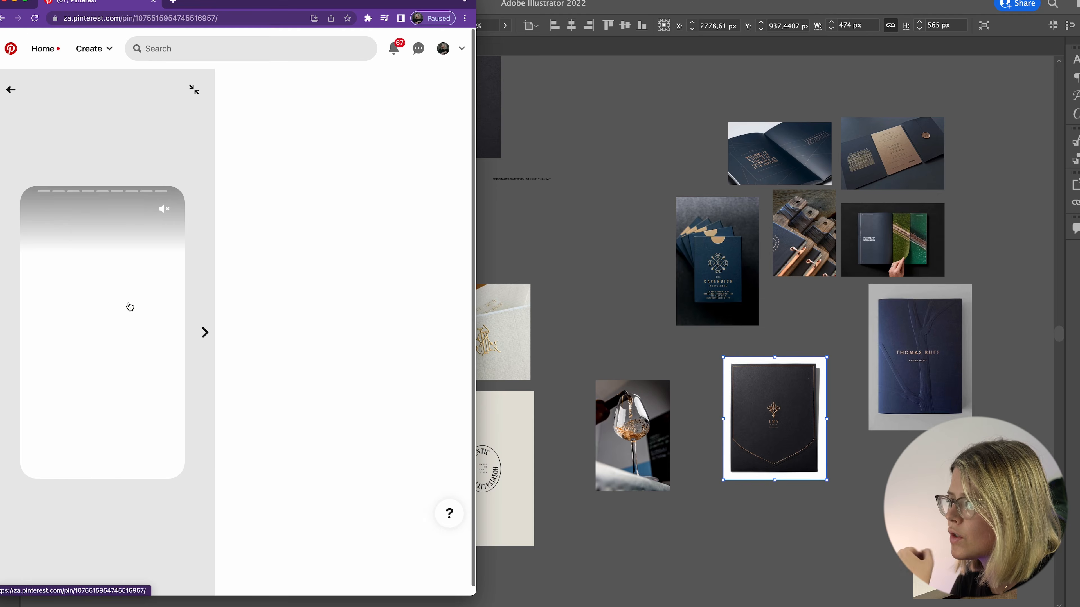
scroll(345, 369, "down", 10)
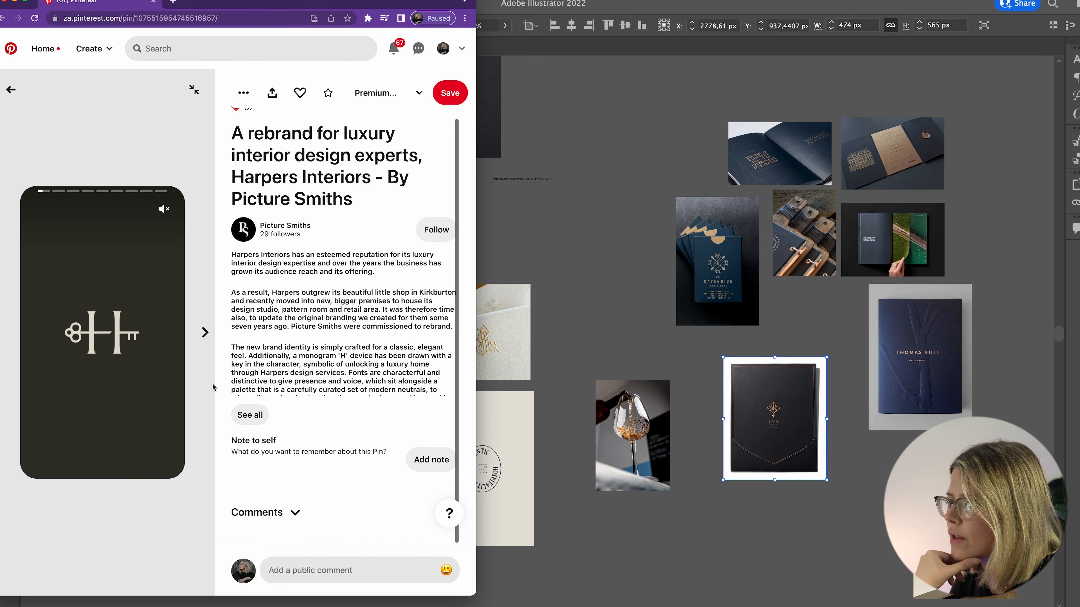
scroll(214, 387, "down", 9)
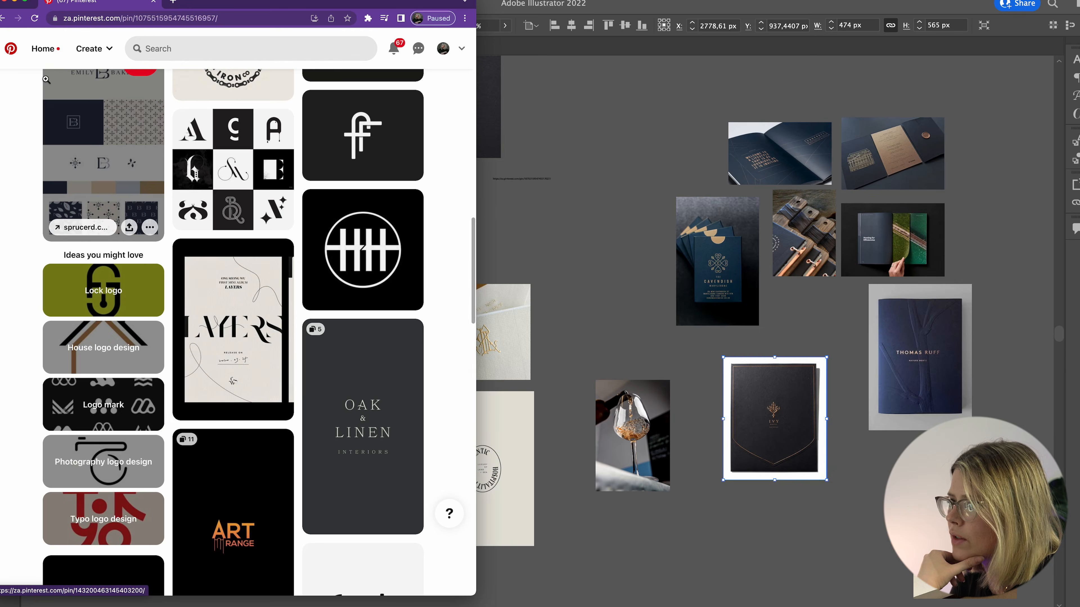
scroll(25, 118, "up", 18)
left_click(17, 113)
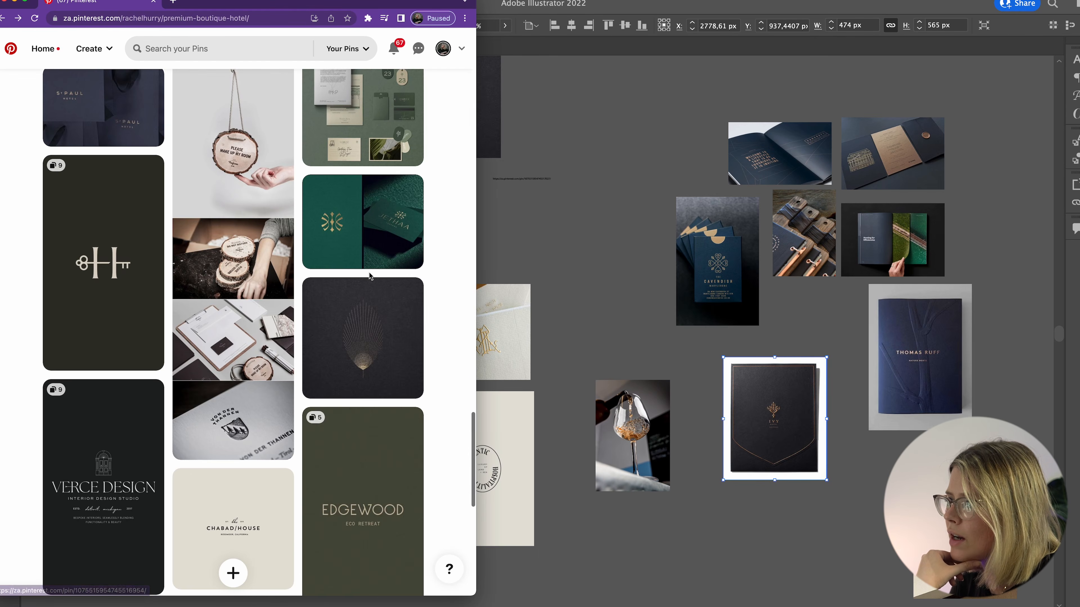
Open the board's teal Brown Abbey lion logo pin, look through its related logo designs and return to the board.
scroll(323, 417, "up", 10)
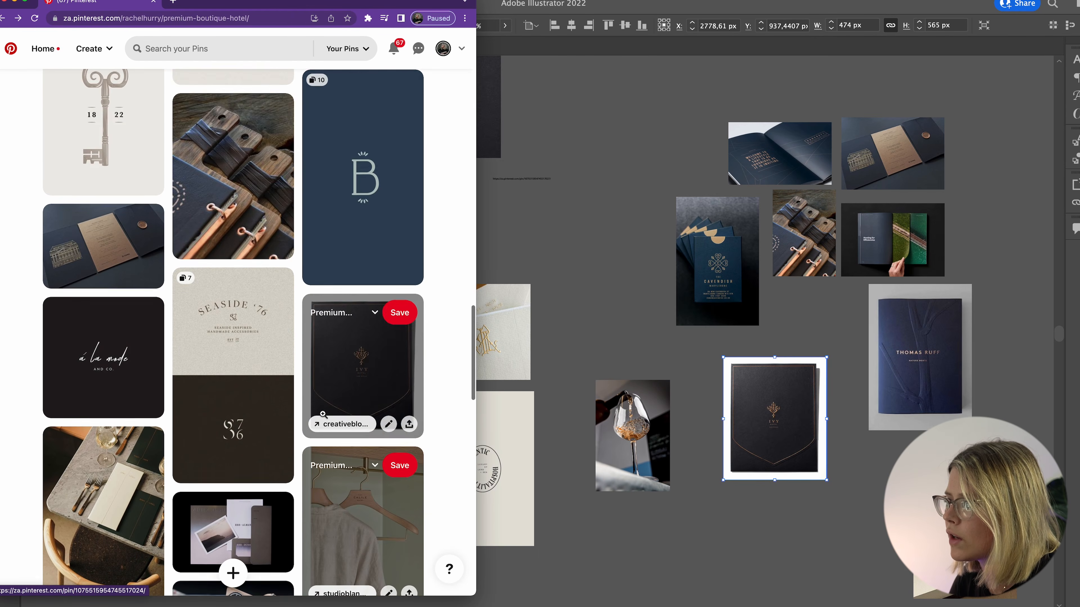
scroll(323, 417, "up", 1)
scroll(369, 293, "up", 10)
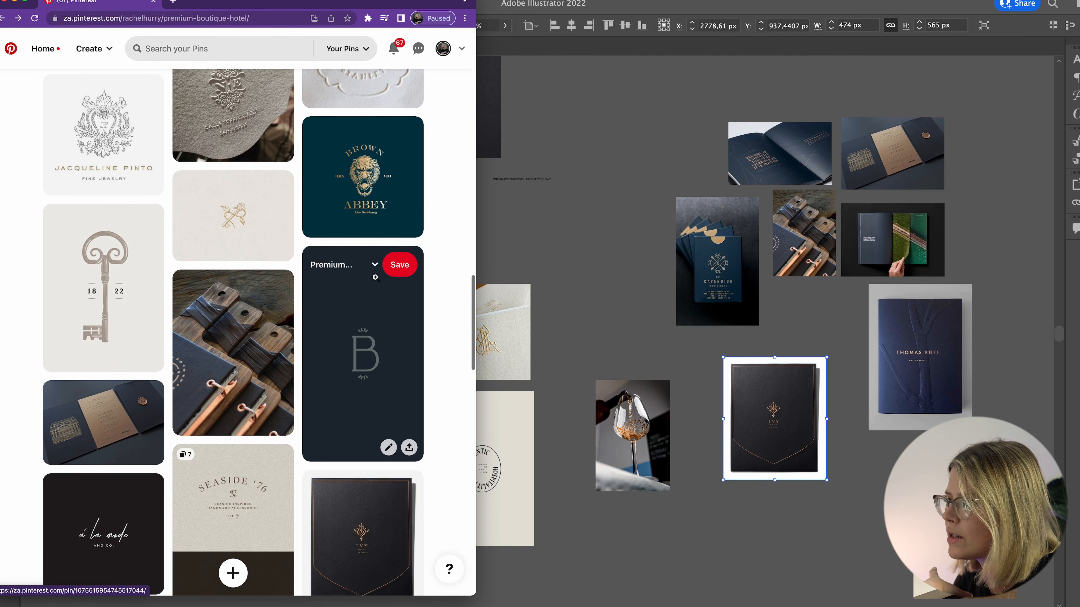
left_click(375, 276)
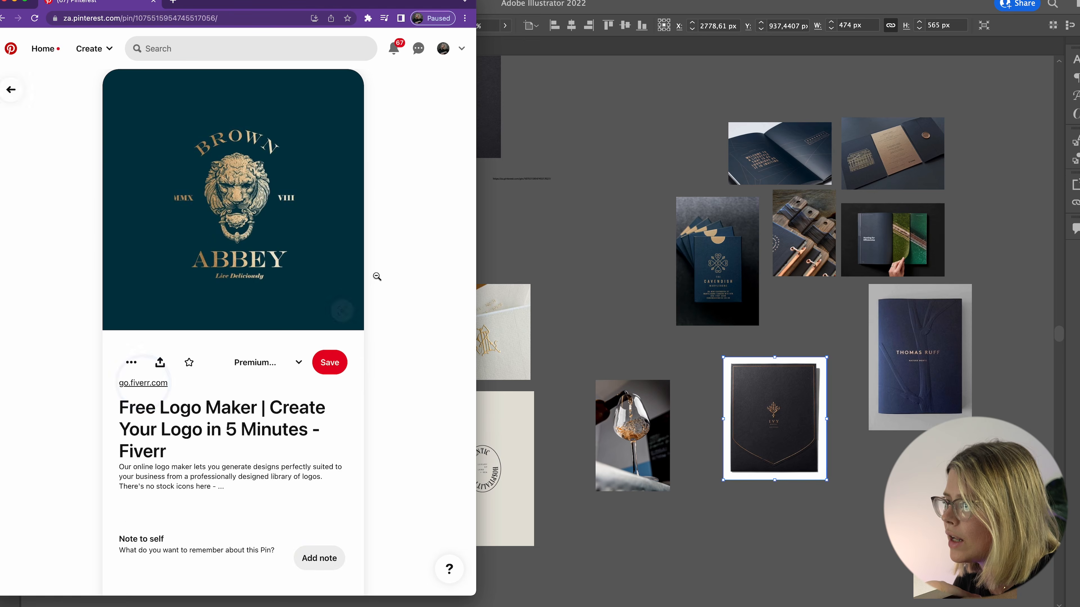
scroll(327, 404, "down", 15)
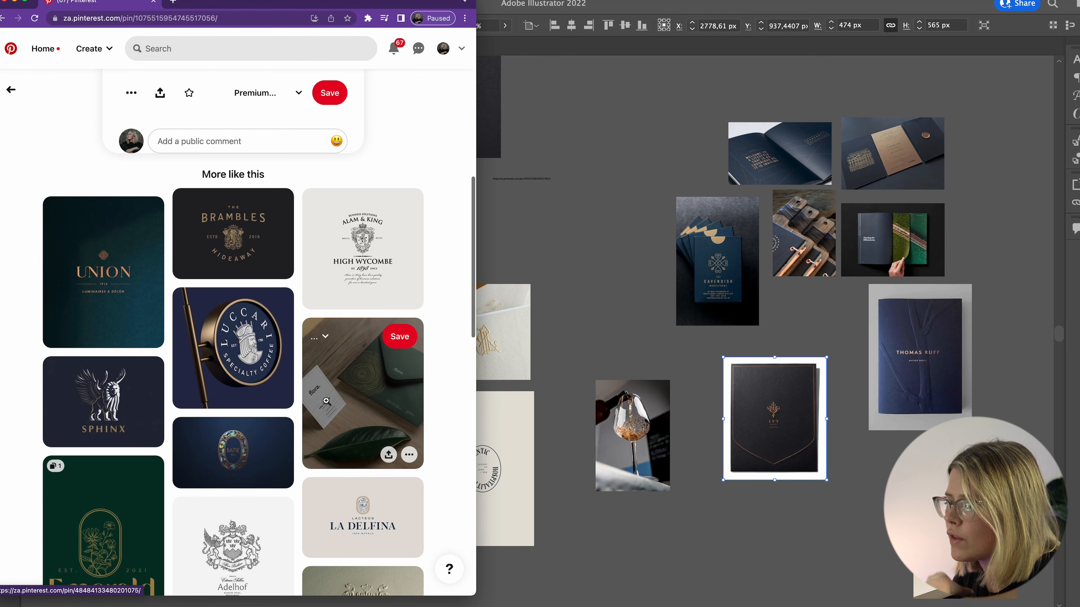
scroll(327, 401, "down", 10)
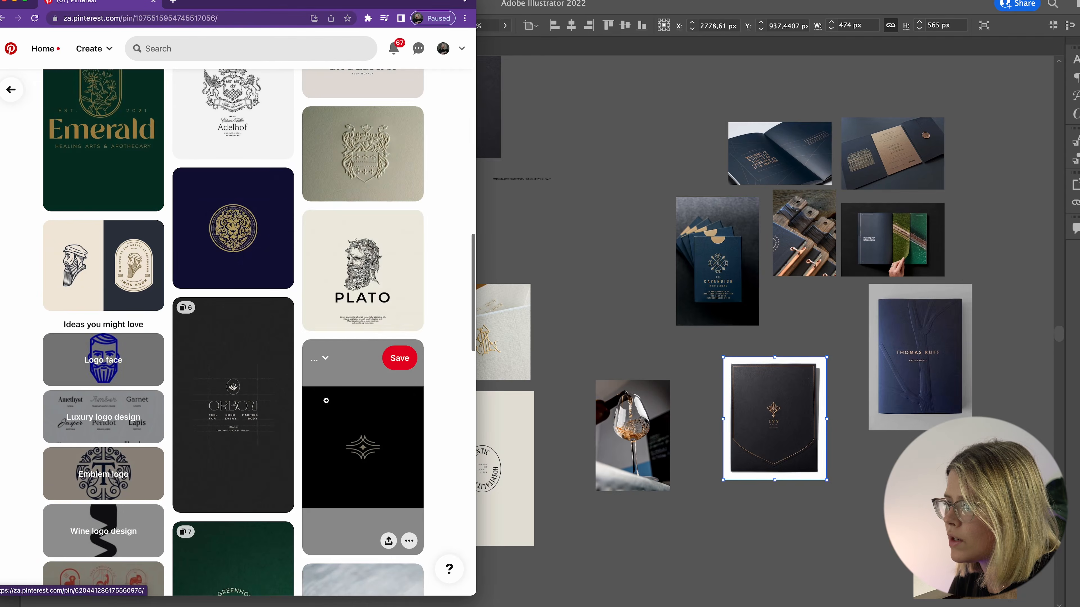
scroll(276, 328, "down", 15)
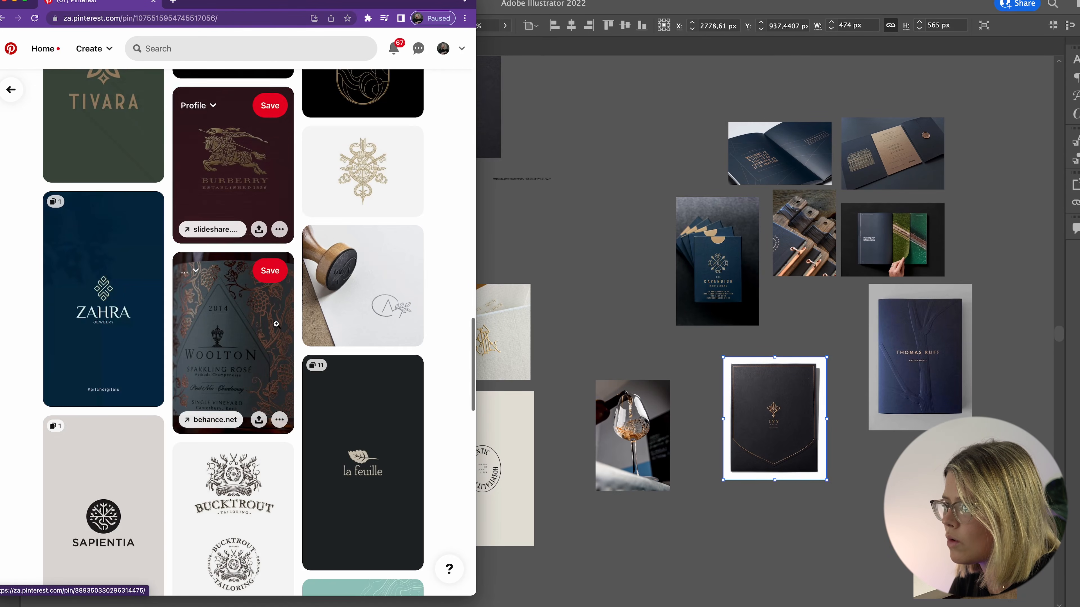
scroll(276, 324, "down", 5)
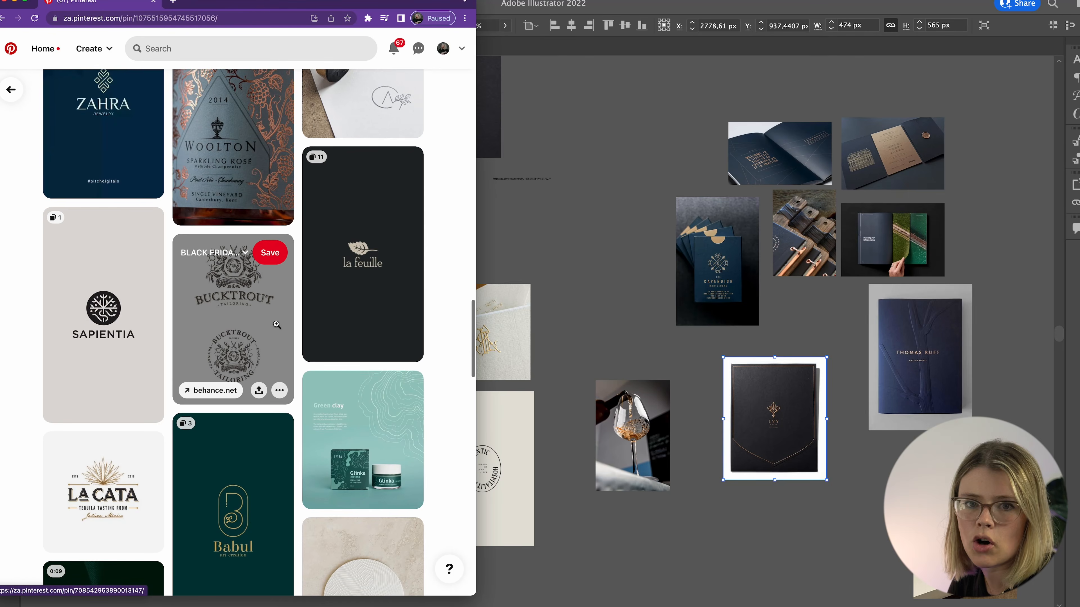
scroll(277, 325, "down", 11)
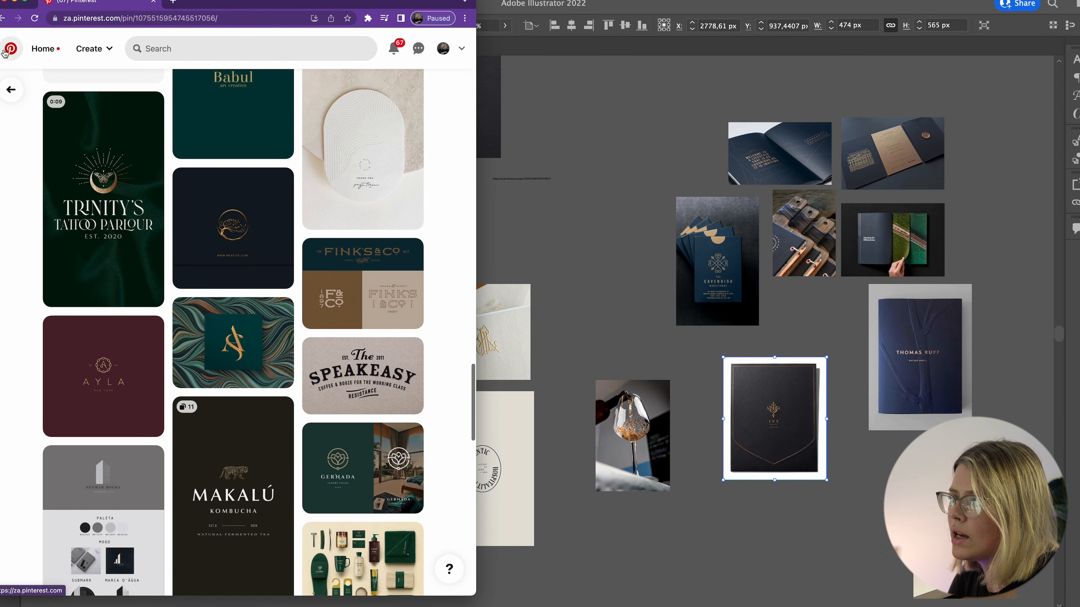
left_click(10, 89)
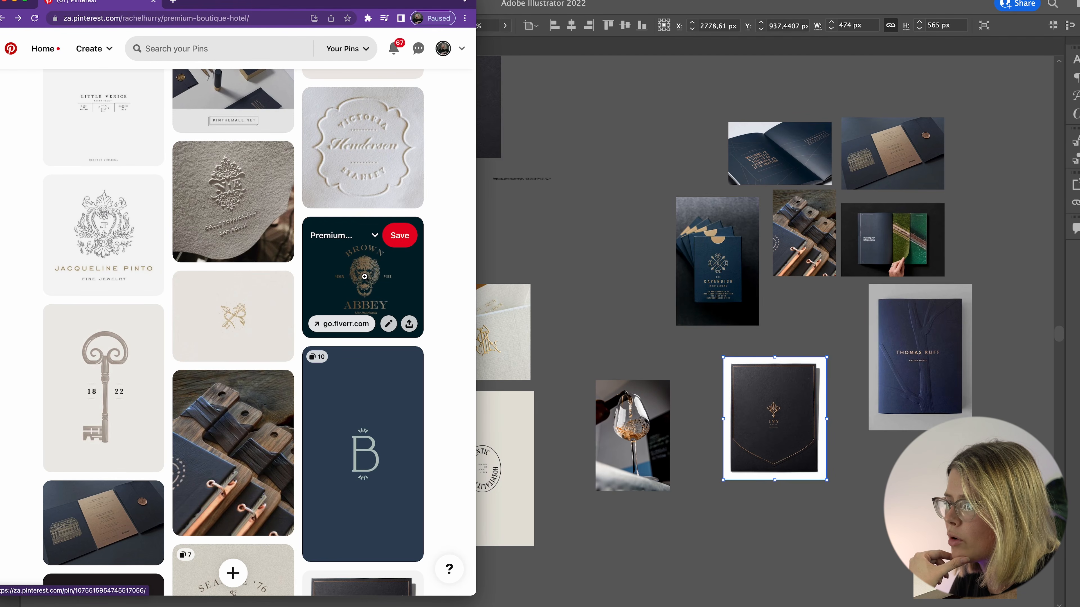
Bring the At Home monogram logo from the Premium Boutique Hotel board into the Illustrator mood board document.
scroll(342, 236, "up", 10)
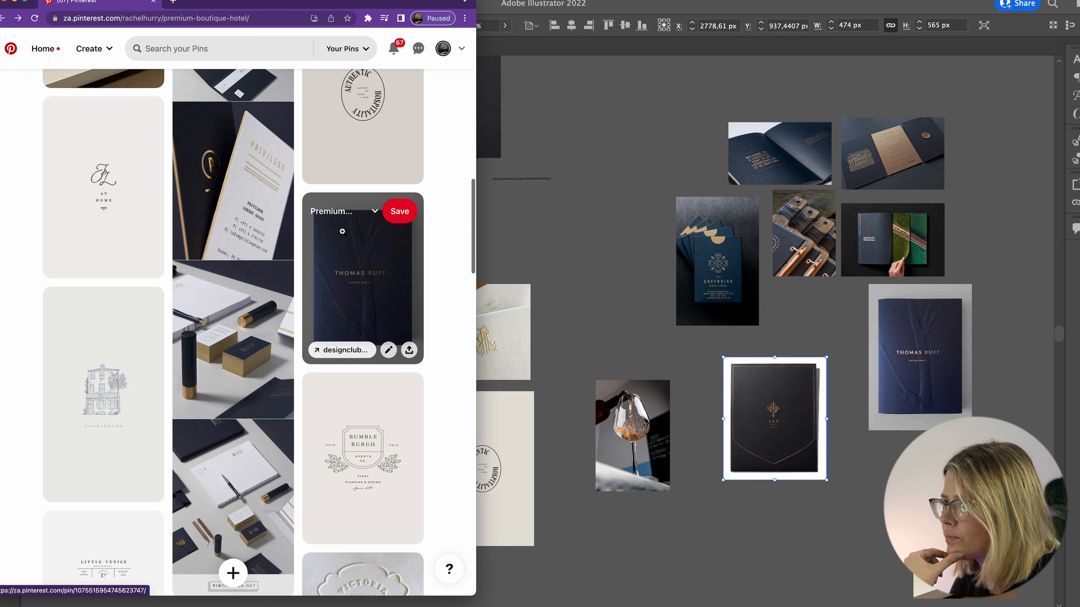
scroll(342, 232, "up", 4)
left_click_drag(102, 366, 565, 234)
scroll(148, 175, "up", 3)
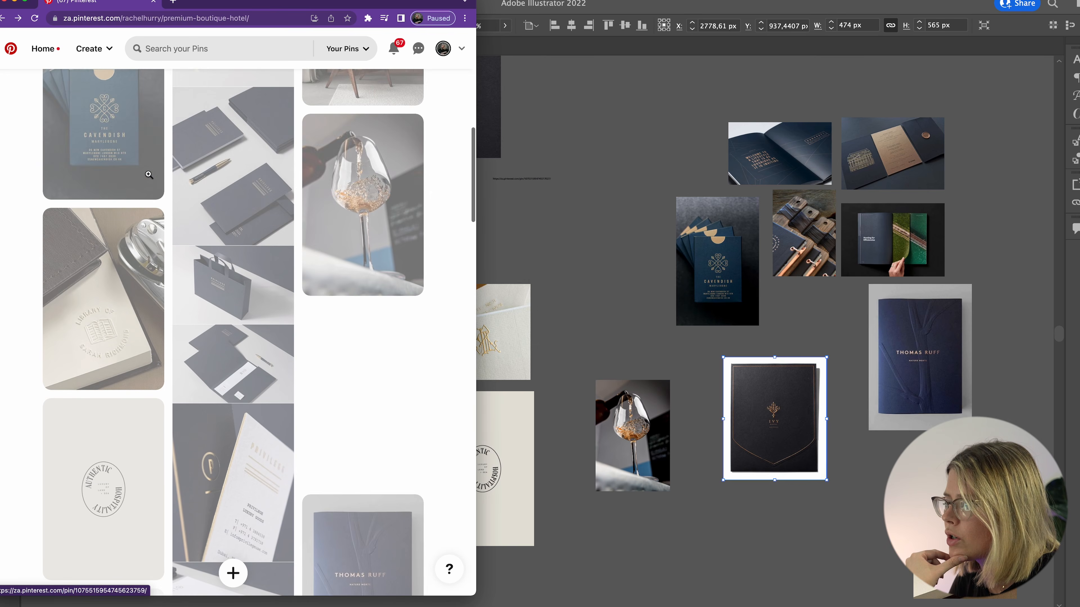
Open the Authentic Hospitality logo pin and look through its related pins for more hotel logos.
scroll(108, 255, "up", 2)
left_click(368, 465)
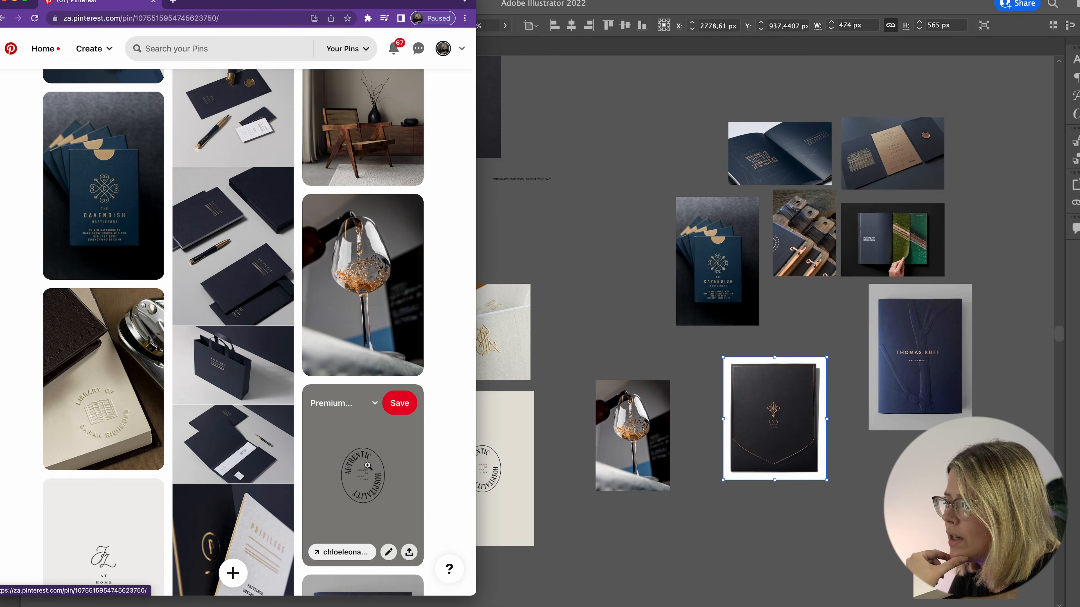
scroll(264, 280, "down", 10)
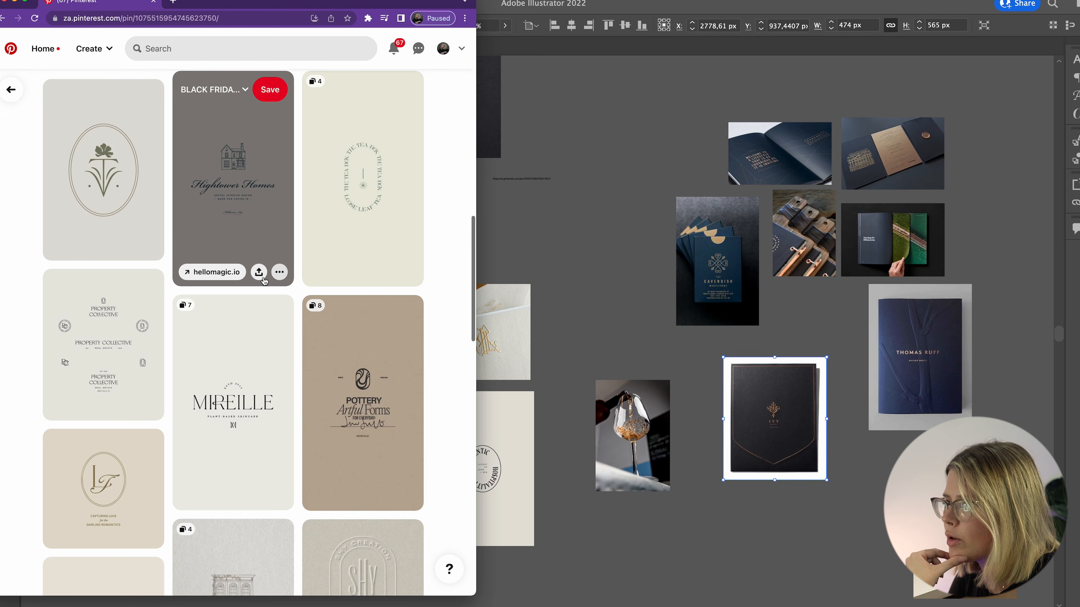
scroll(264, 281, "down", 3)
scroll(263, 247, "up", 3)
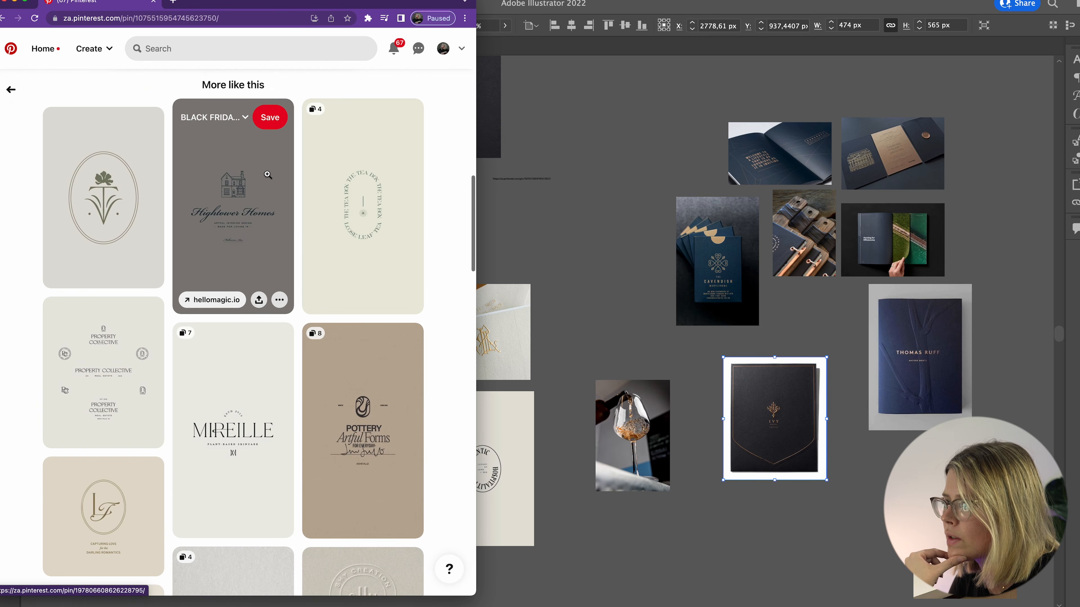
scroll(263, 228, "down", 10)
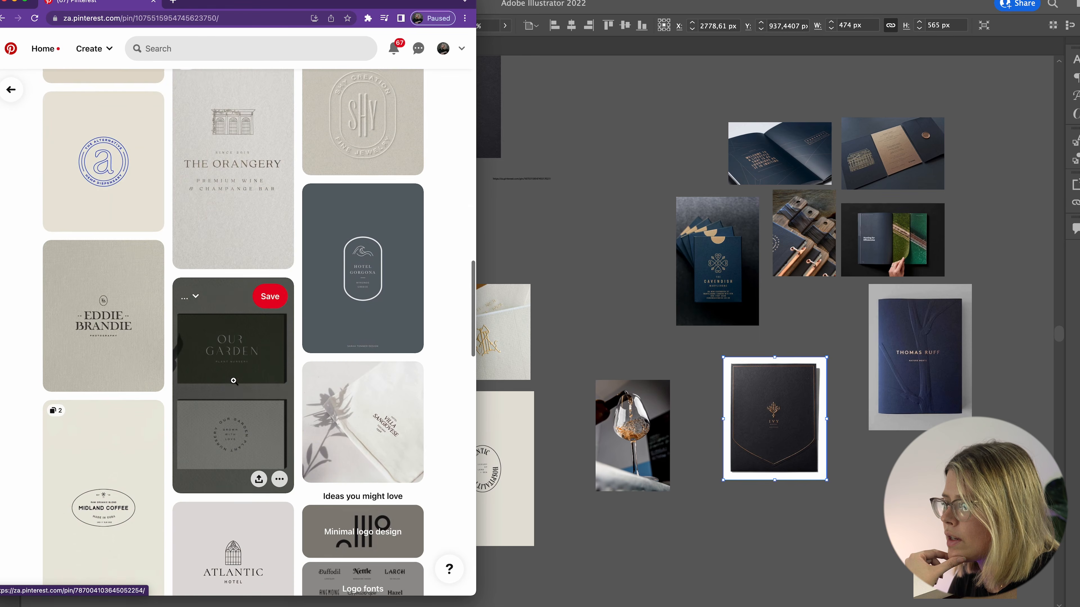
scroll(233, 381, "down", 15)
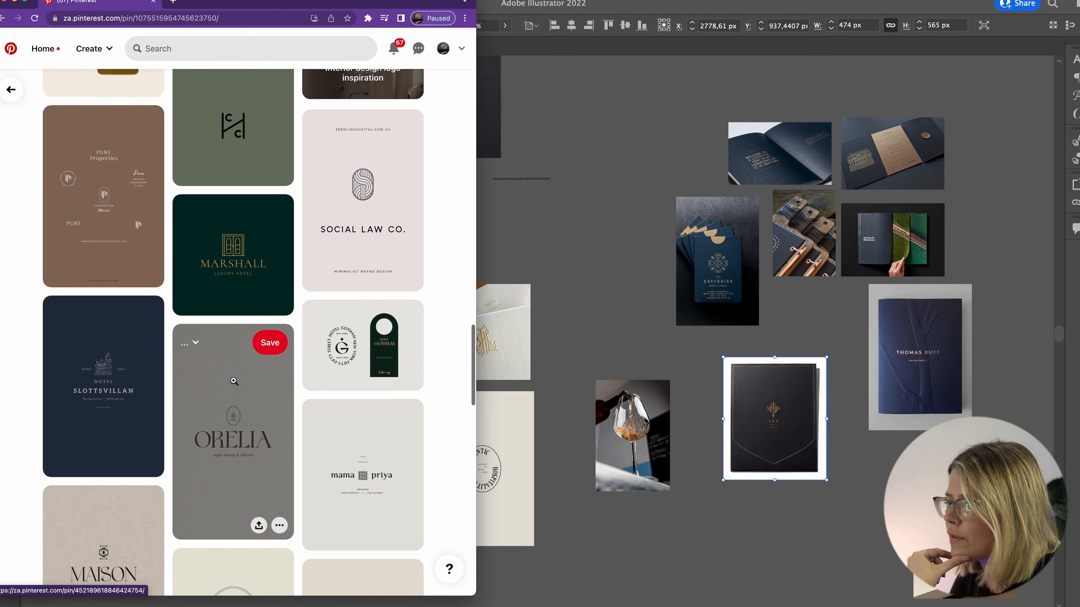
scroll(234, 381, "down", 3)
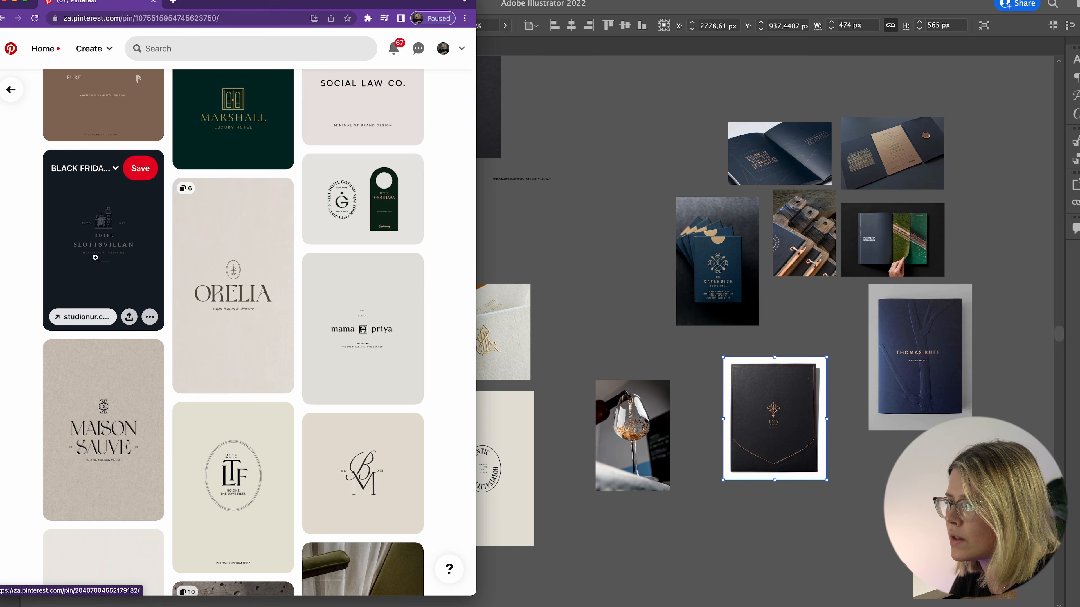
Save the navy Hotel Slottsvillan pin to the Premium Boutique Hotel board and bring its image into the Illustrator document.
left_click(104, 175)
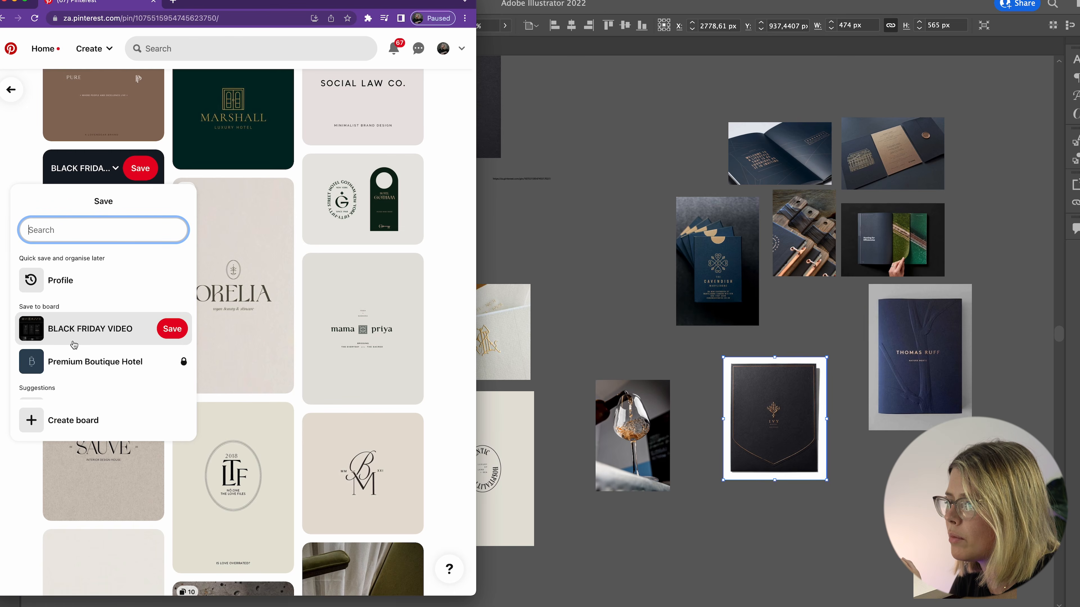
left_click(79, 362)
left_click_drag(82, 237, 631, 221)
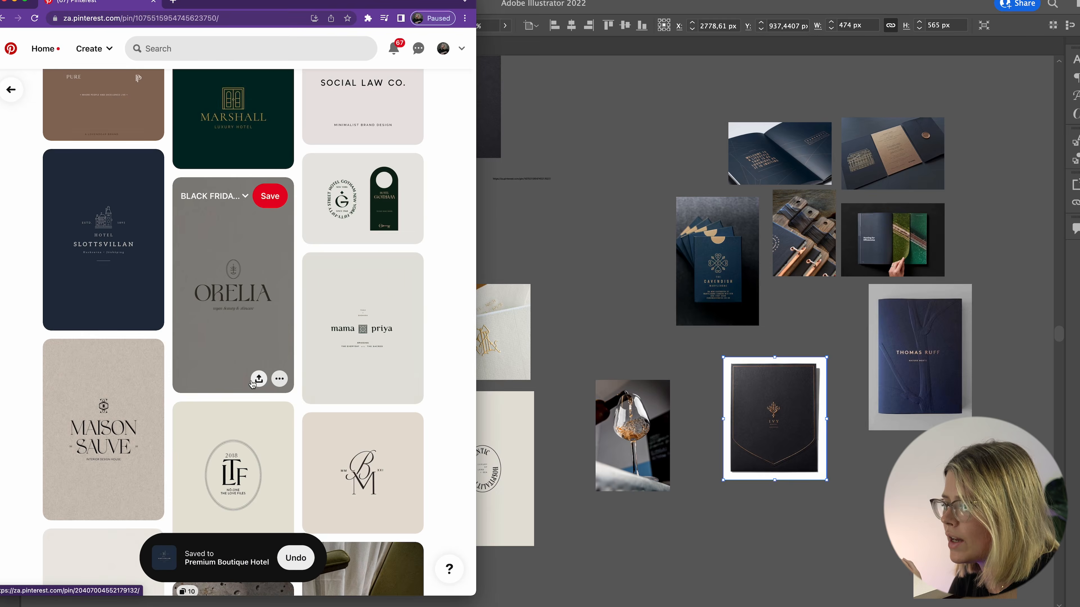
scroll(251, 381, "down", 8)
Stack the At Home logo above the Hotel Slottsvillan logo between the cream logo images and the wine glass, shifting the glass aside.
left_click(568, 251)
left_click_drag(686, 288, 573, 473)
left_click_drag(624, 302, 577, 316)
left_click_drag(646, 432, 689, 415)
left_click(651, 301)
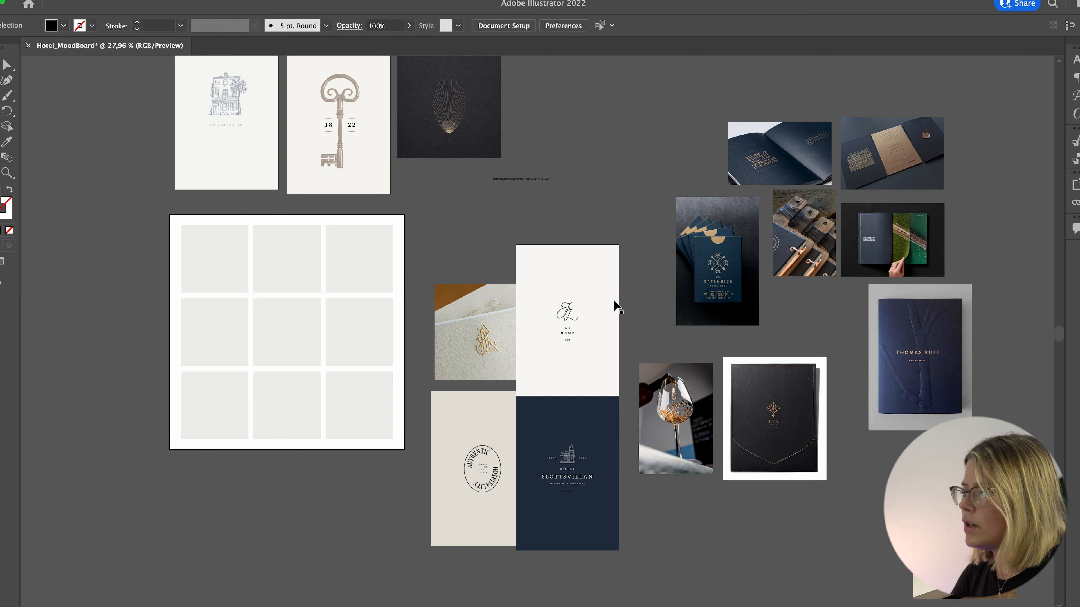
Move the Hotel Slottsvillan logo to the empty canvas left of the artboard and place the navy invitation folder beneath it.
scroll(648, 203, "up", 2)
scroll(649, 203, "left", 3)
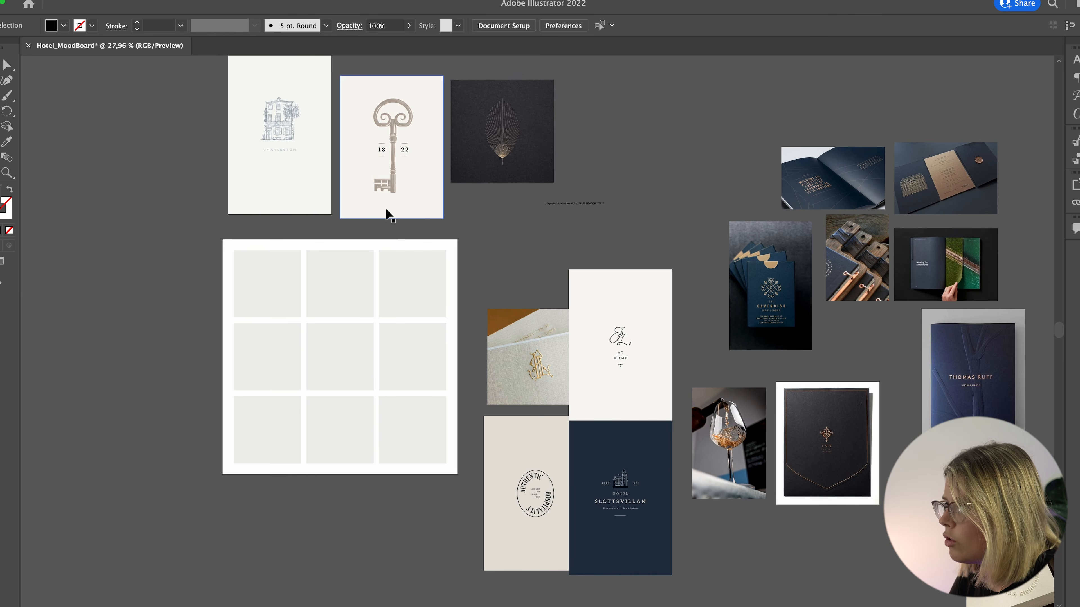
scroll(387, 212, "left", 7)
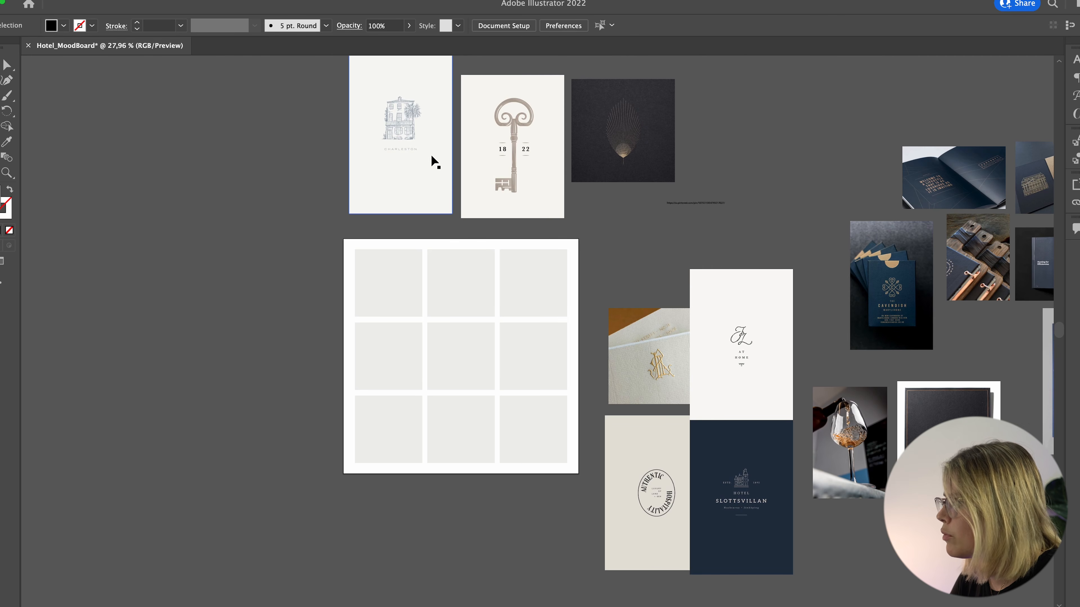
left_click_drag(751, 467, 175, 200)
left_click(265, 273)
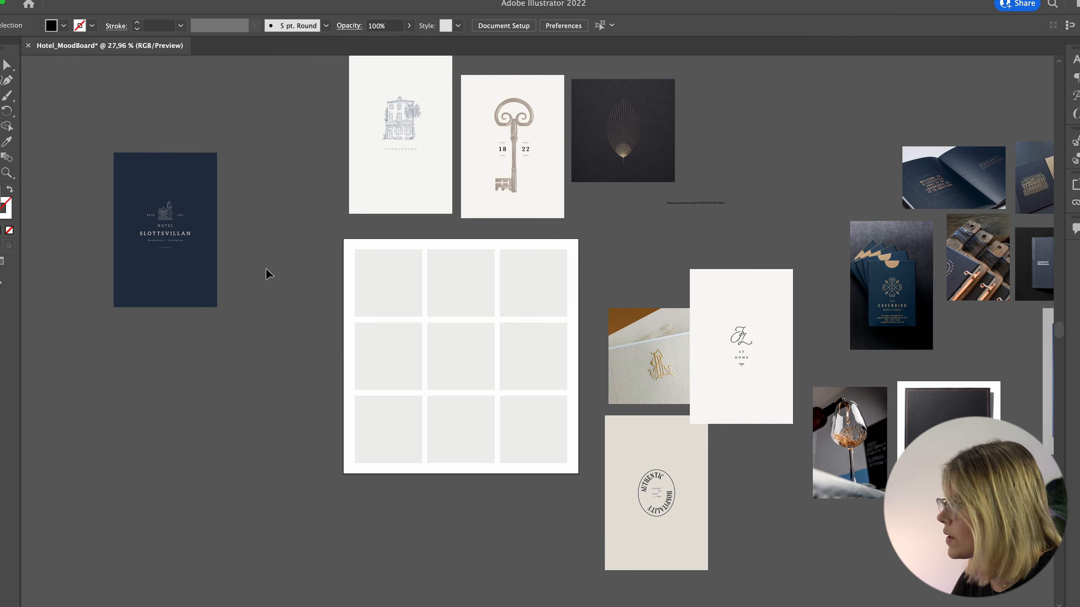
scroll(728, 272, "right", 4)
left_click_drag(1018, 188, 180, 358)
left_click_drag(180, 358, 116, 358)
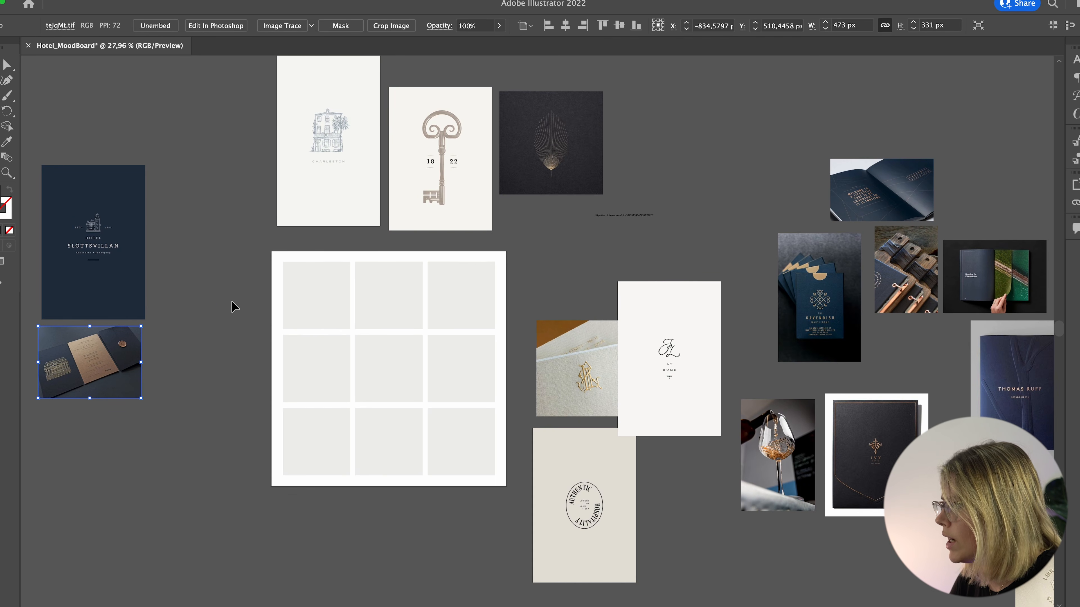
Place the key image beside the Hotel Slottsvillan logo and shift the Charleston house image right against the gold fan image.
left_click_drag(480, 157, 233, 249)
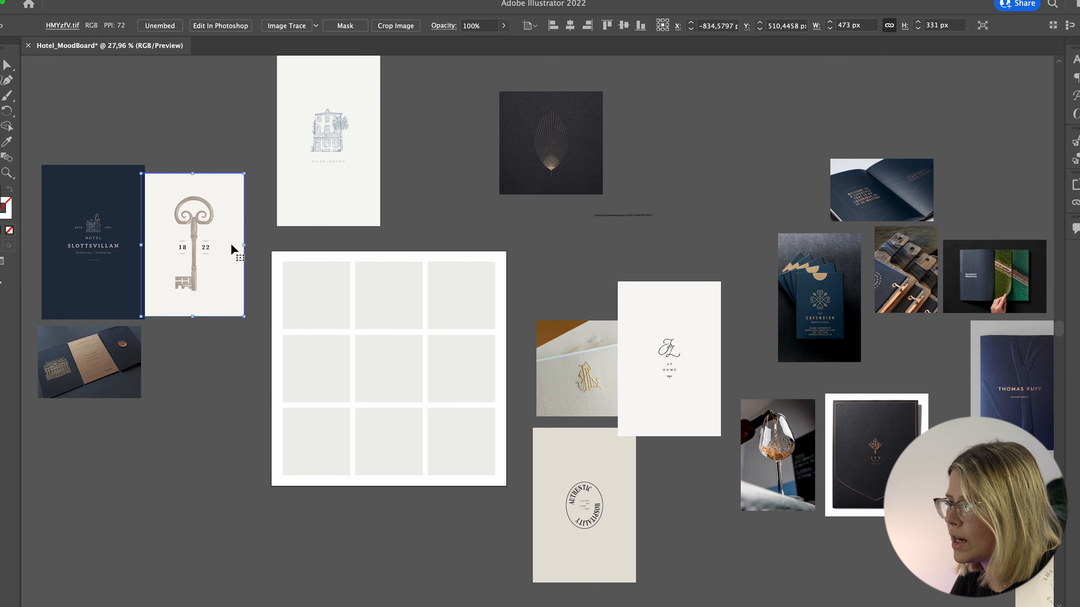
left_click_drag(327, 185, 454, 185)
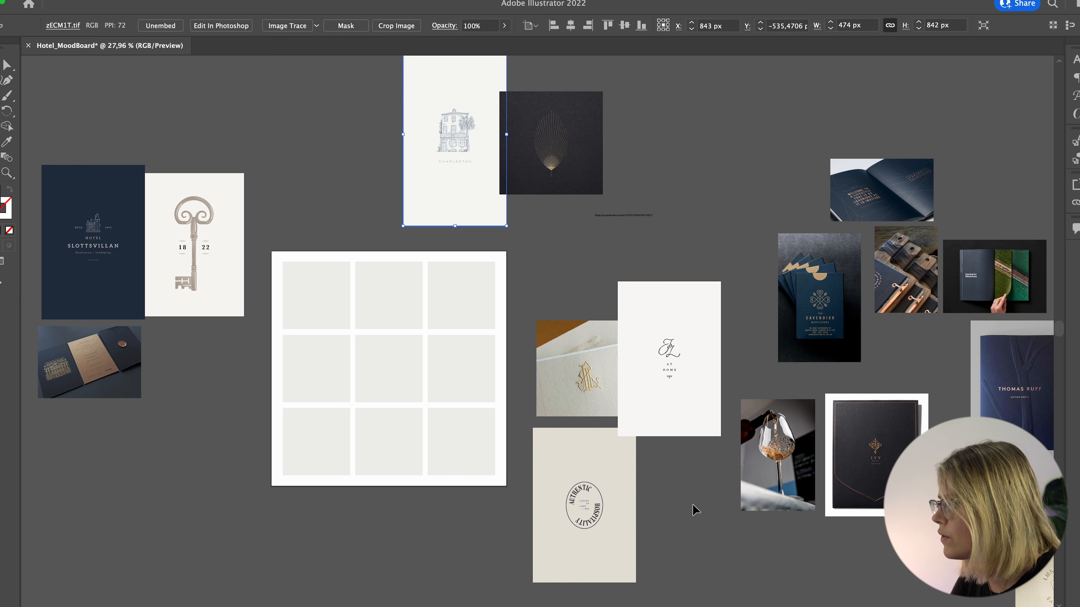
Place the Authentic Hospitality logo image beneath the key image and the wine glass photo beneath the navy invitation folder.
left_click_drag(619, 529, 233, 406)
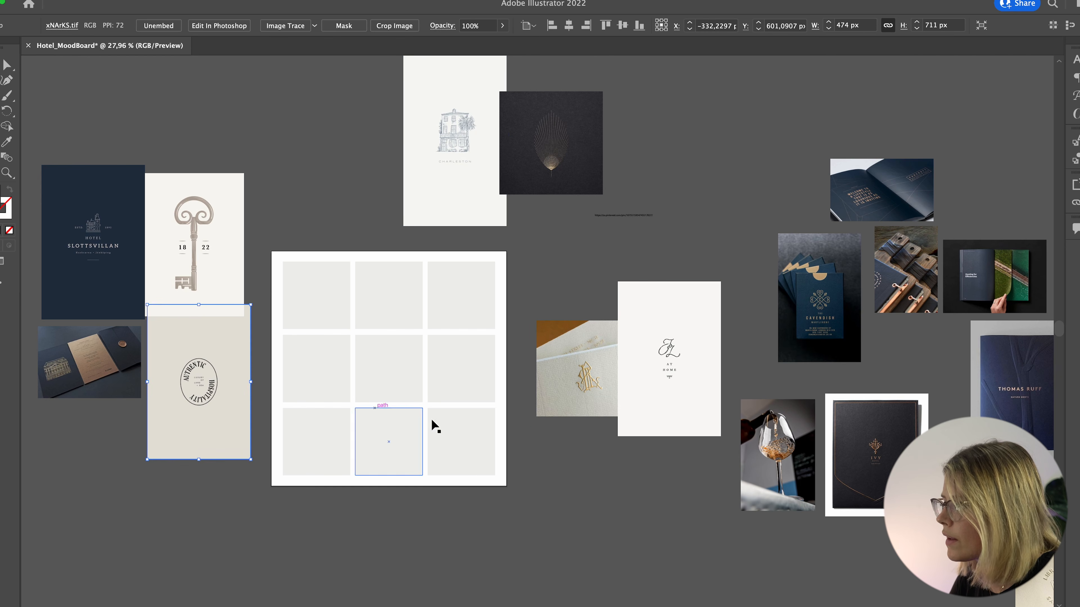
left_click(694, 550)
scroll(696, 551, "right", 2)
left_click_drag(769, 442, 110, 445)
scroll(110, 444, "right", 6)
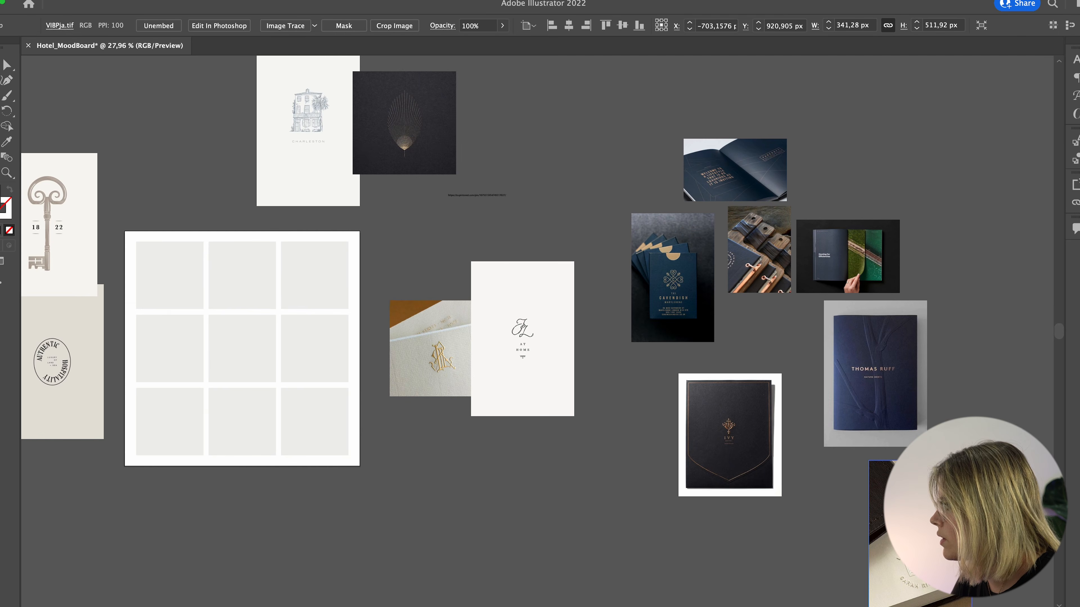
scroll(880, 322, "left", 7)
scroll(880, 323, "left", 2)
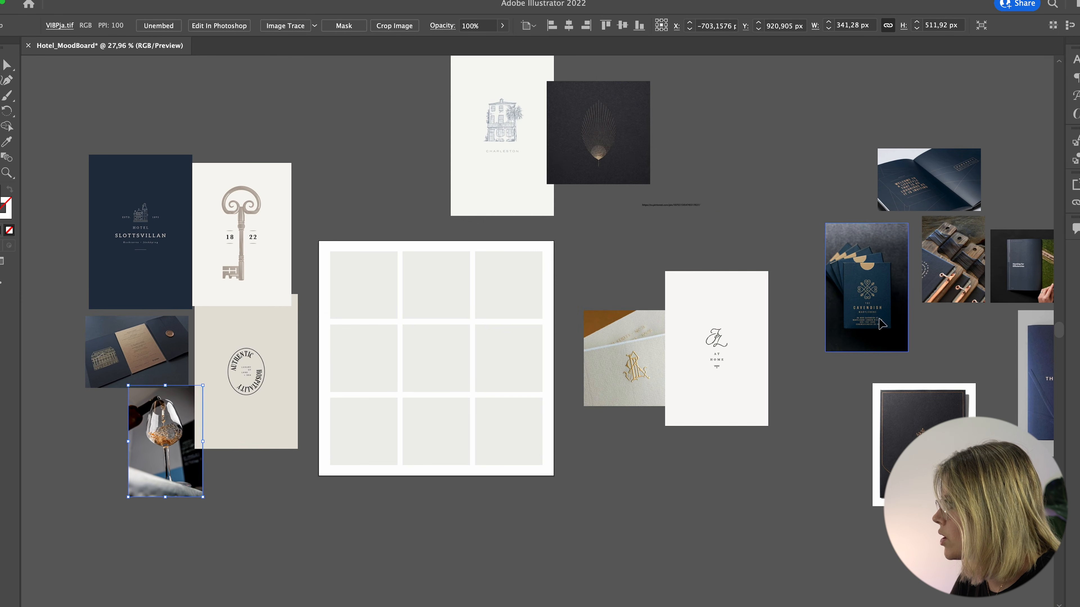
Shift the At Home logo down beside the black menu cover and move the wooden menu board photo left of the Hotel Slottsvillan logo.
left_click_drag(737, 313, 807, 435)
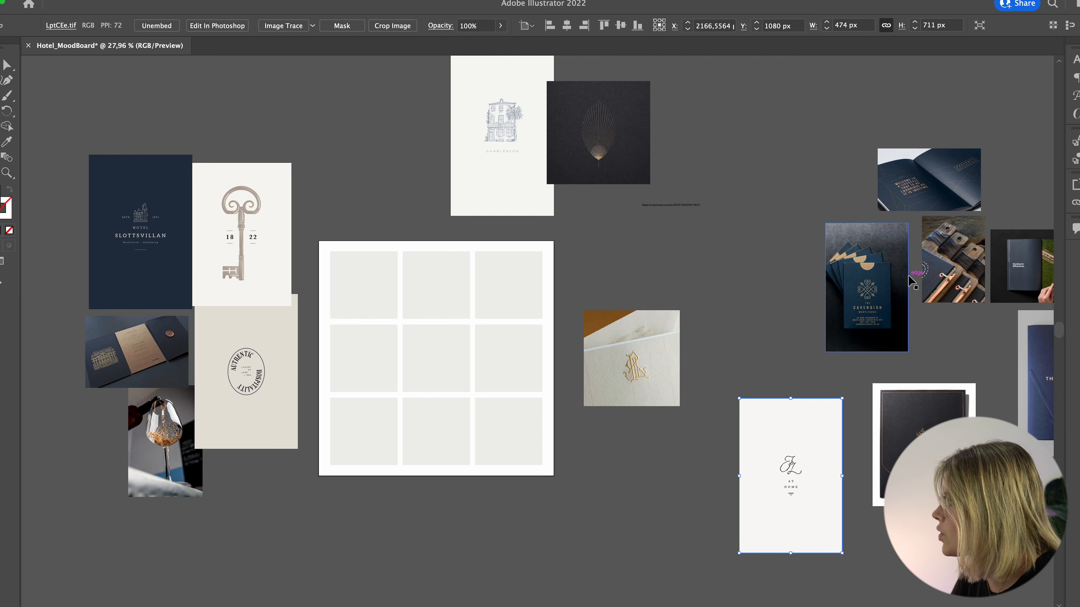
left_click_drag(967, 273, 67, 303)
left_click(88, 488)
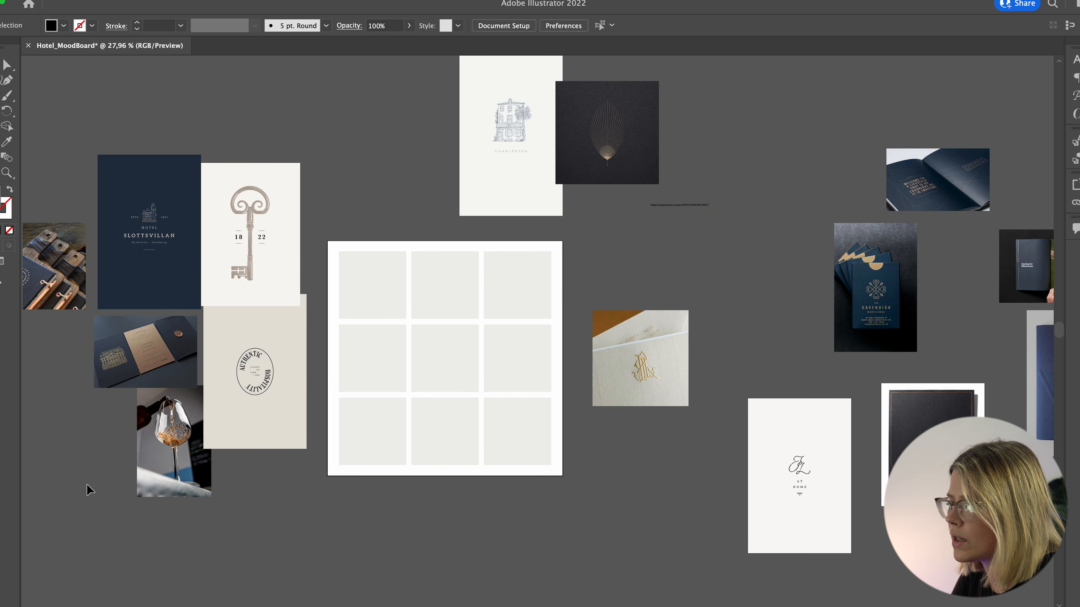
Place the Authentic Hospitality image behind the grid's middle-left cell, scale it to about 336 × 504 px and clip it to that cell.
scroll(314, 371, "up", 2)
scroll(314, 371, "right", 6)
scroll(314, 371, "left", 8)
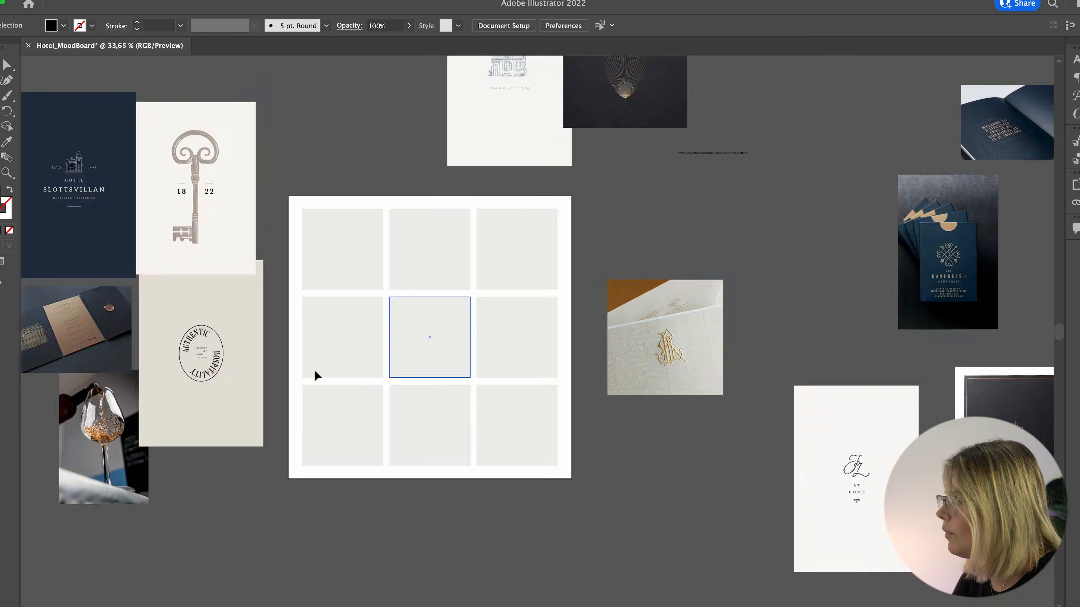
scroll(317, 376, "up", 1)
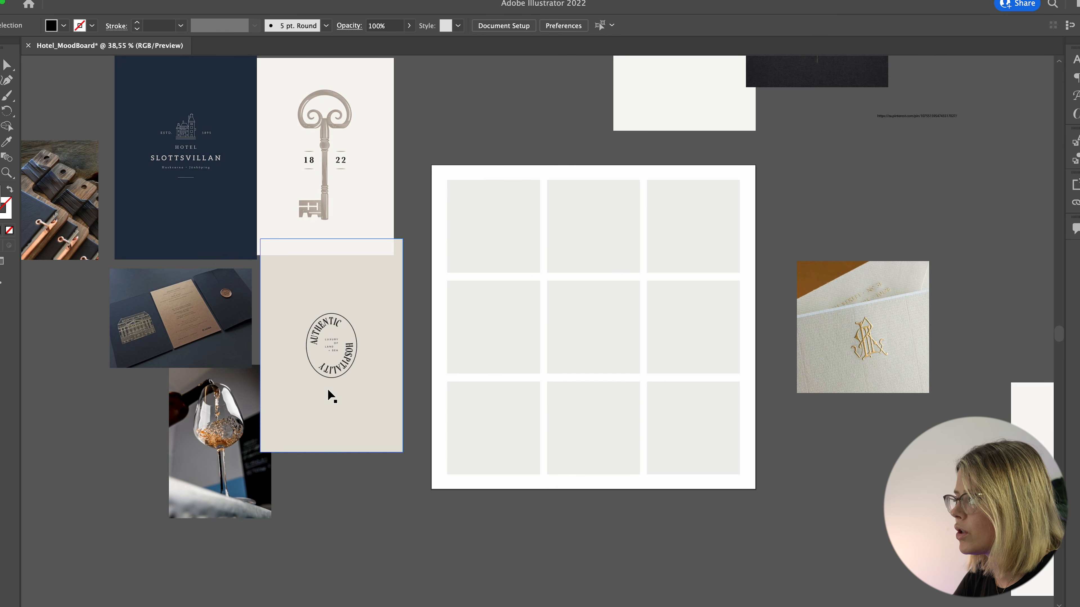
left_click_drag(330, 378, 499, 369)
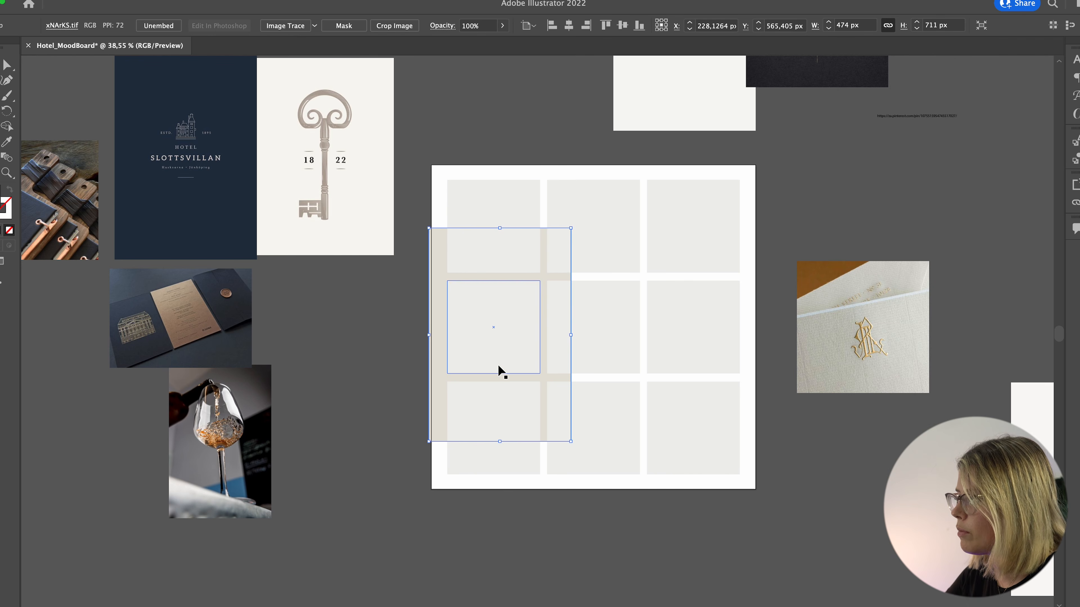
left_click_drag(571, 229, 550, 251)
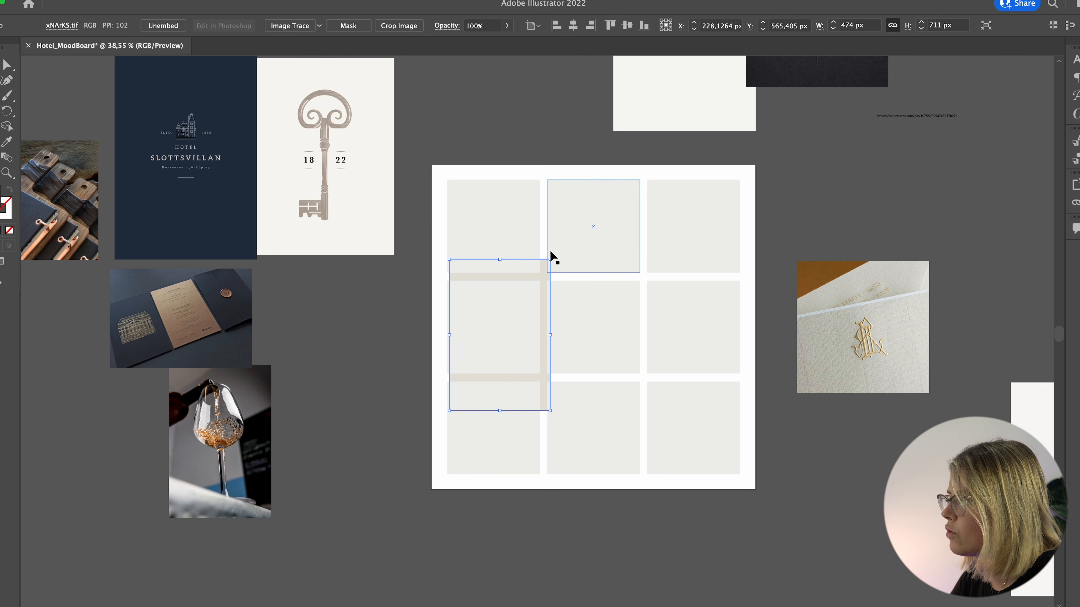
key("shift+Left")
key("shift+Left")
key("shift+Left")
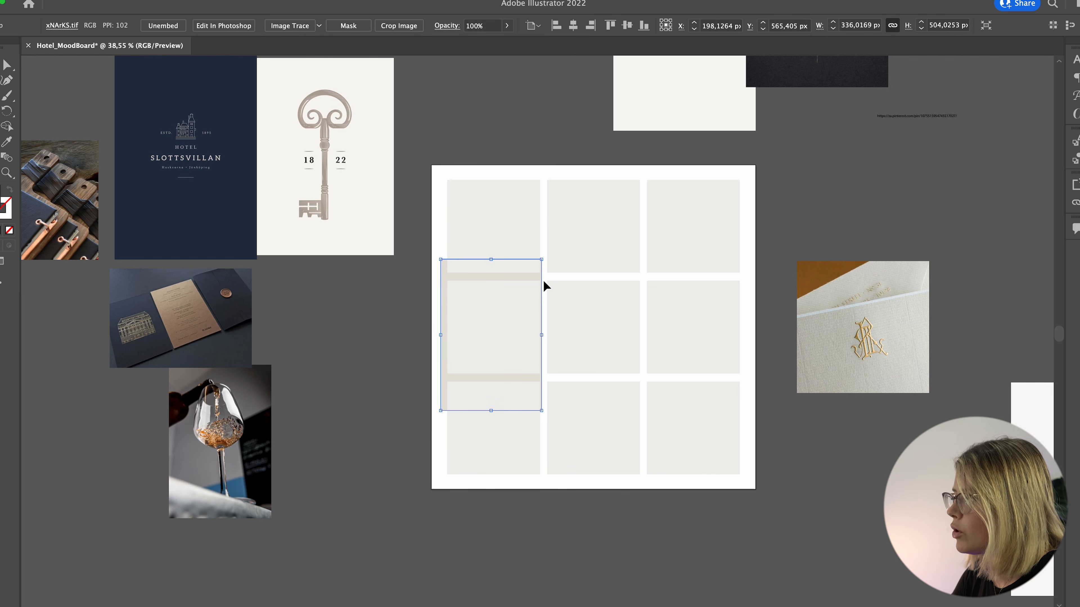
left_click(484, 319, "shift")
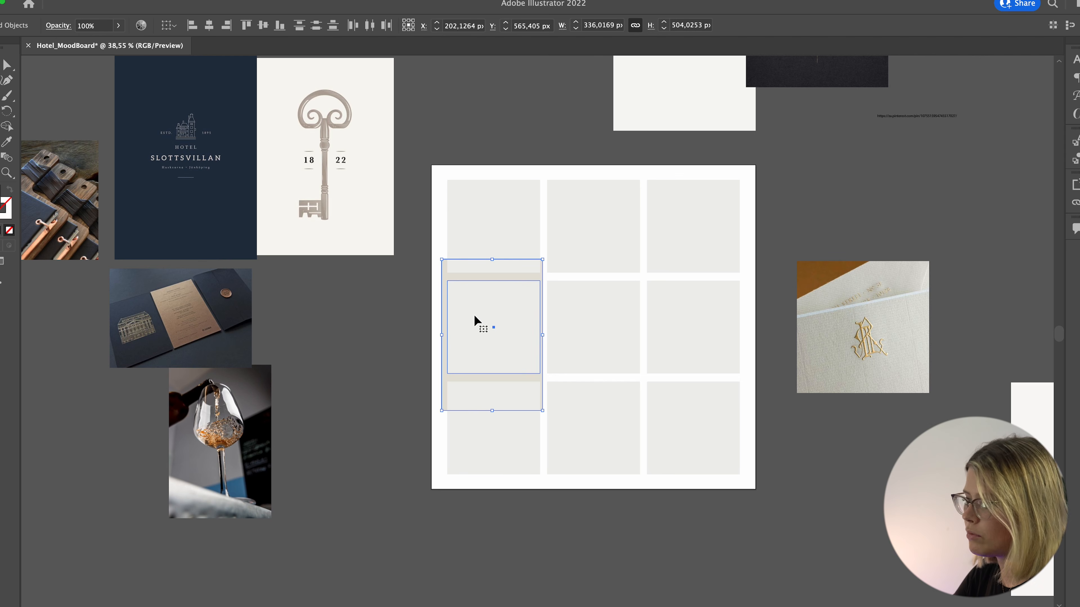
key("super+7")
Nudge the Authentic Hospitality image inside its clipping mask so the oval logo is centred in the middle-left cell.
double_click(491, 333)
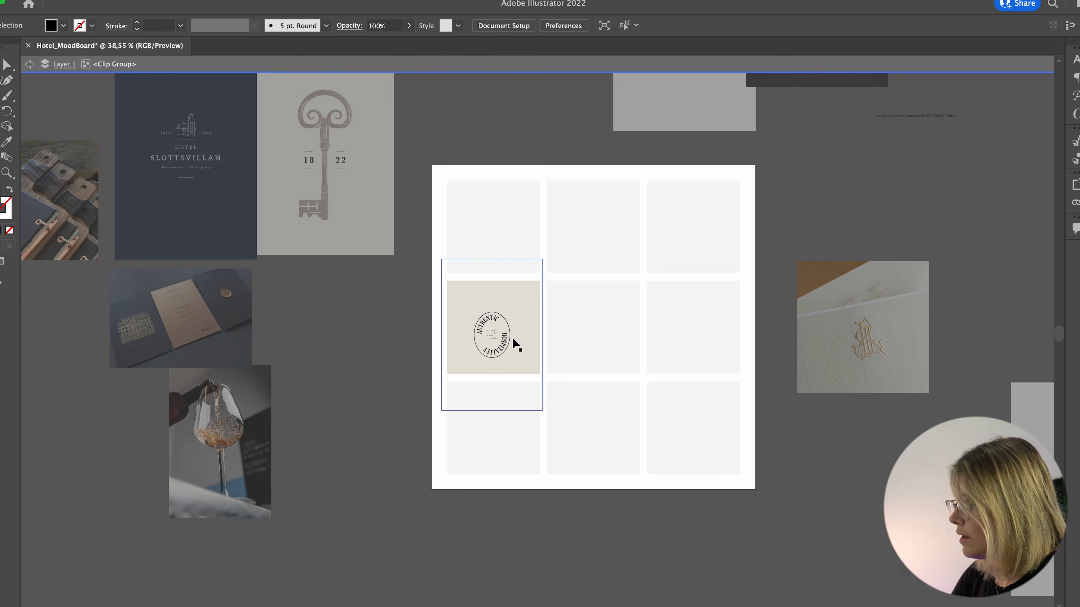
left_click(513, 339)
key("shift+Up")
key("shift+Up")
key("Right")
key("Right")
key("Right")
key("Right")
key("Right")
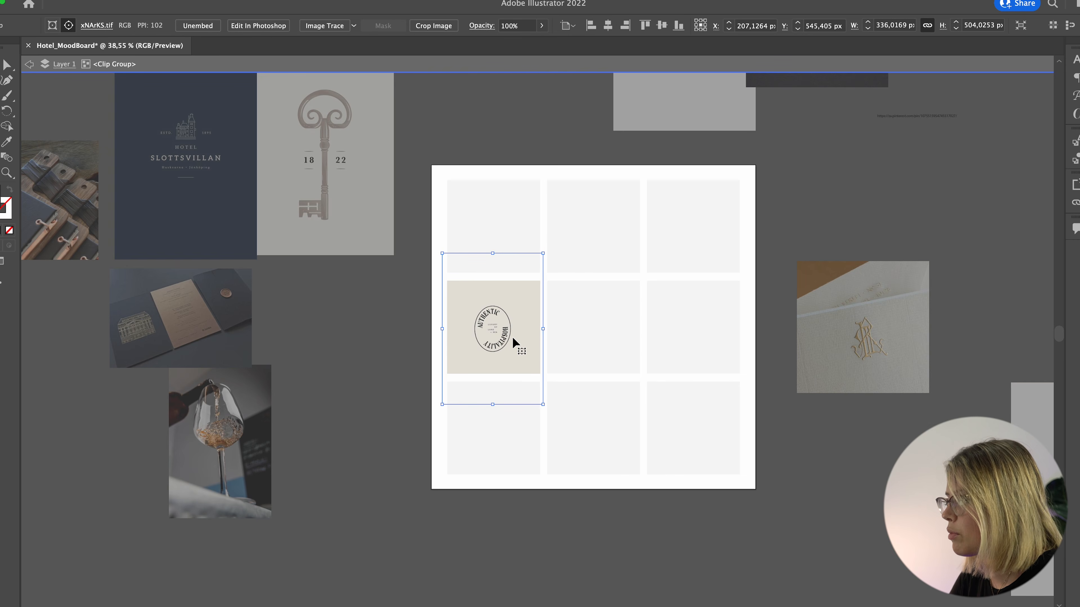
double_click(374, 295)
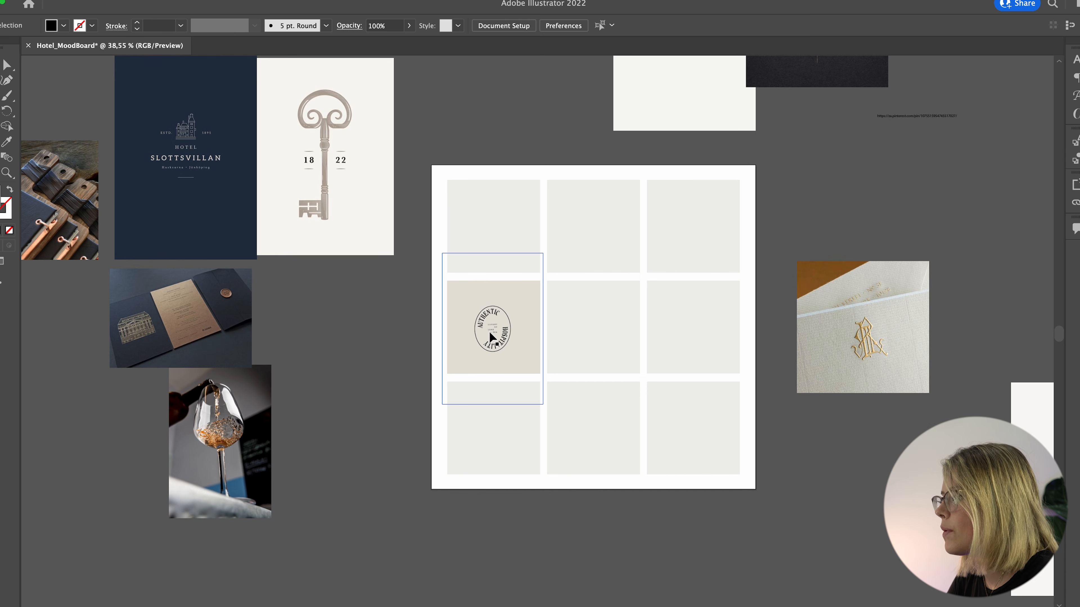
double_click(528, 343)
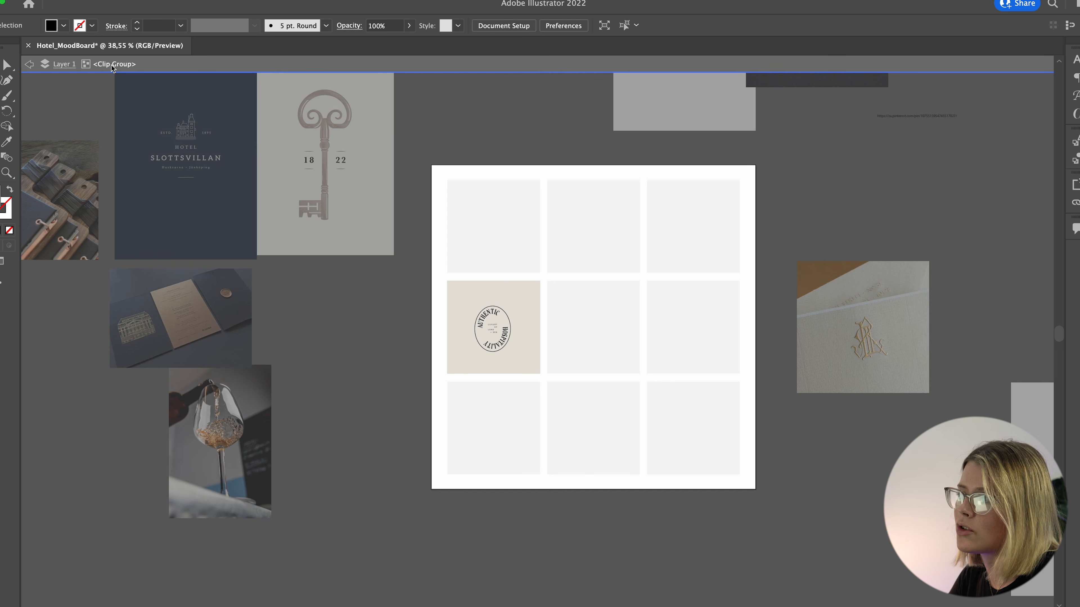
mouse_move(528, 324)
left_mouse_down()
mouse_move(513, 318)
mouse_move(539, 347)
mouse_move(521, 319)
left_mouse_up()
double_click(411, 354)
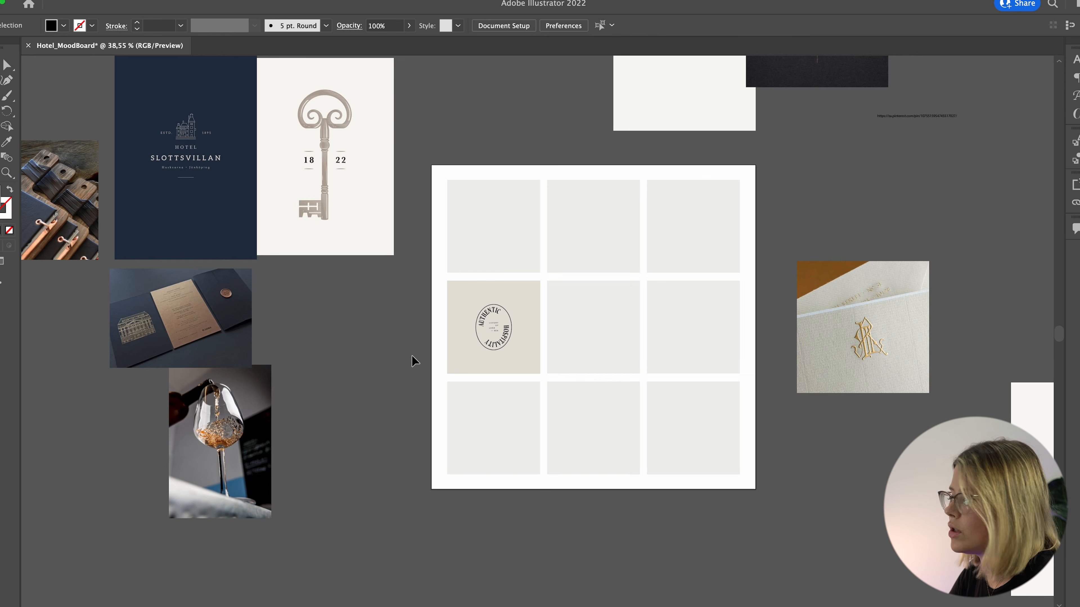
Move the wine glass photo onto the grid's top-left cell and fit the Hotel Slottsvillan logo behind the top-right cell.
left_click_drag(227, 474, 498, 254)
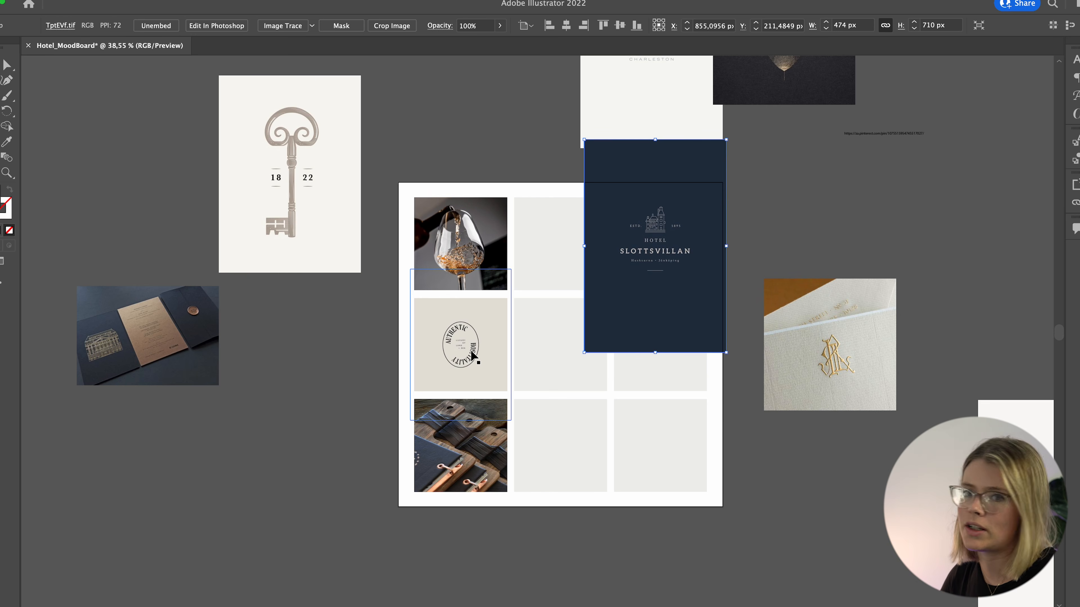
left_click(482, 175)
left_click(688, 184)
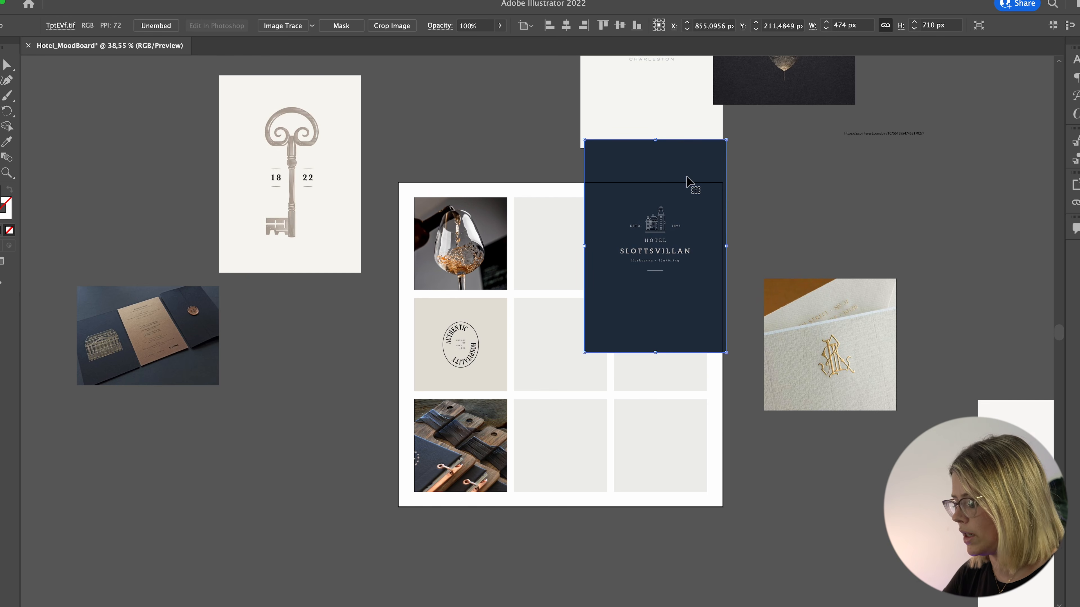
key("super+bracketleft")
key("super+shift+a")
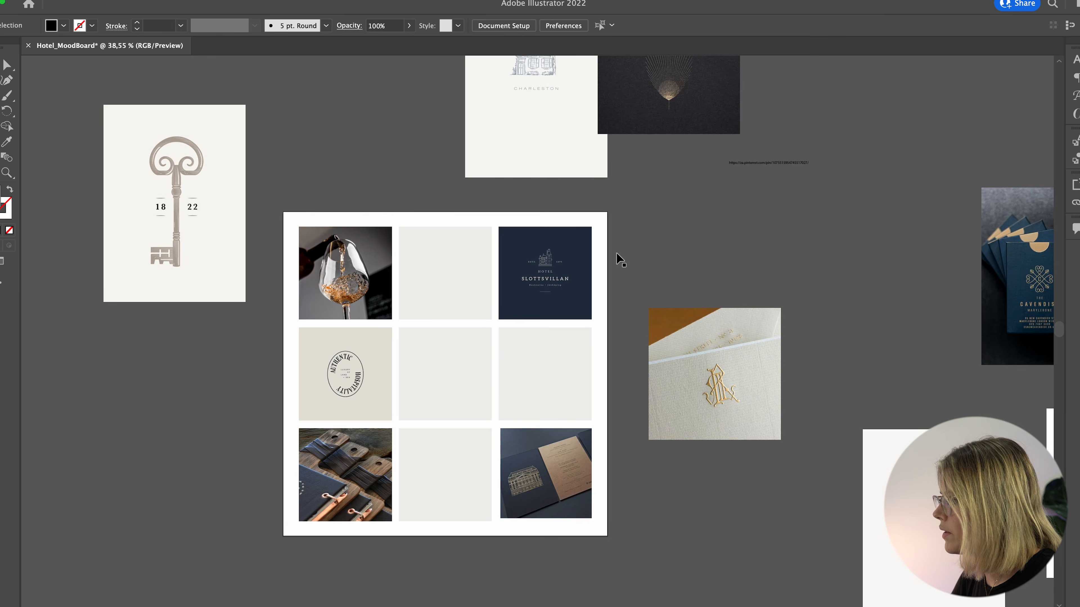
Move the At Home logo over the middle-right cell, send it to the back and clip it to the cell.
scroll(762, 284, "right", 3)
left_click_drag(909, 523, 499, 333)
scroll(499, 333, "left", 5)
scroll(500, 334, "up", 2)
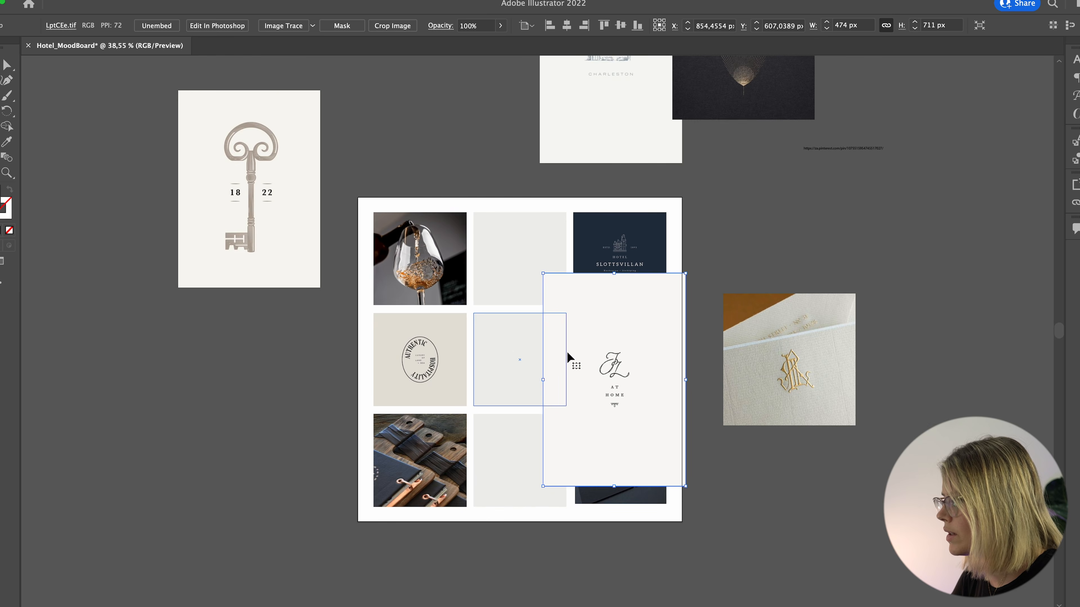
left_click_drag(627, 377, 628, 368)
key("super+shift+bracketleft")
left_click(627, 369, "shift")
key("super+7")
double_click(627, 367)
left_click(651, 313)
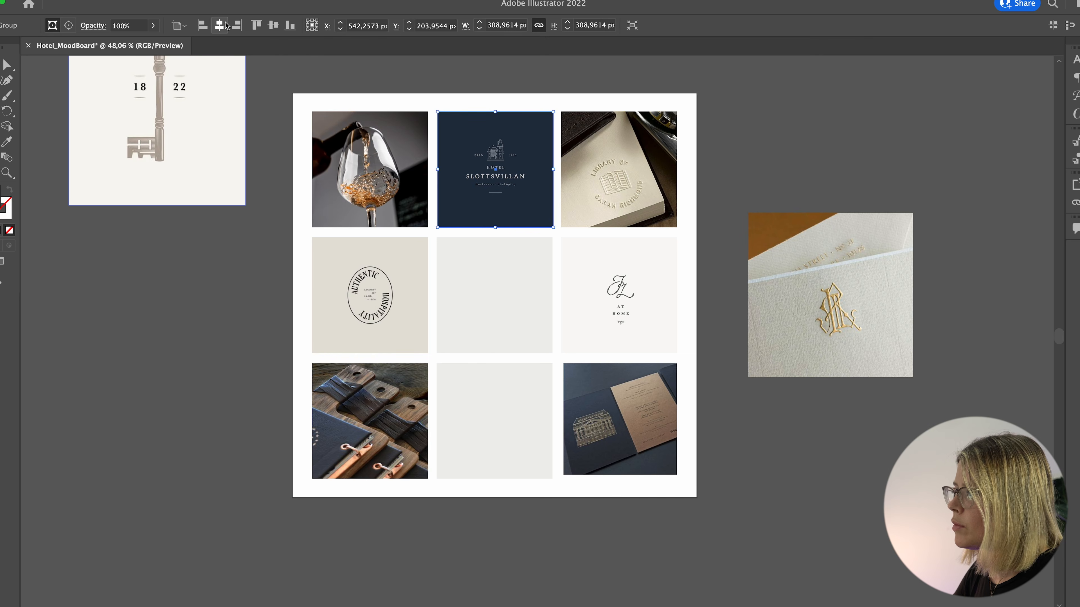
Check the alignment and spacing of the mood board cells, examining each row and the right column.
left_click(544, 282)
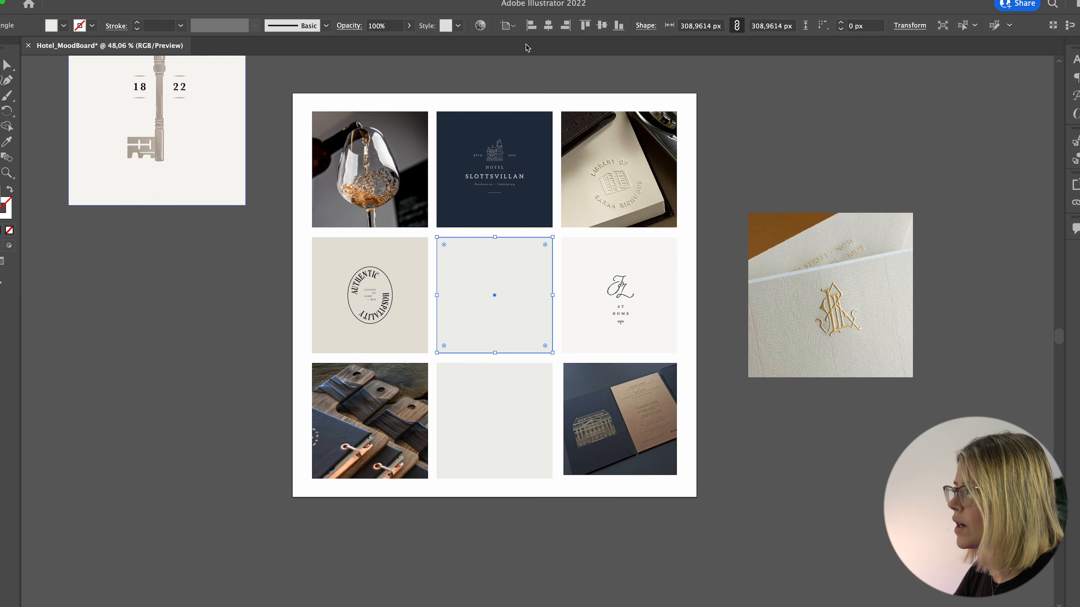
left_click(469, 396)
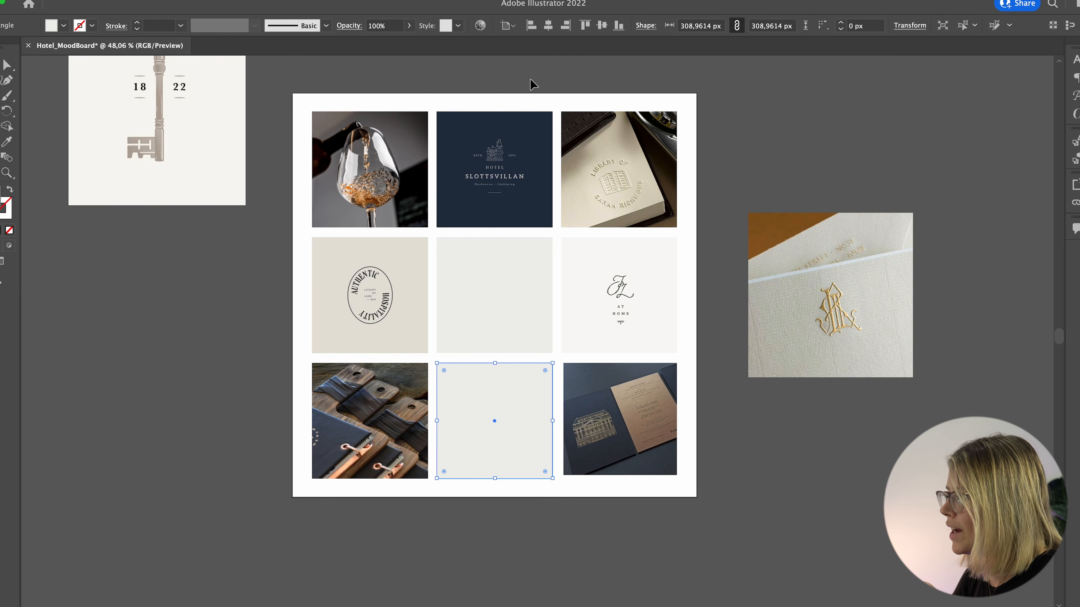
left_click(599, 88)
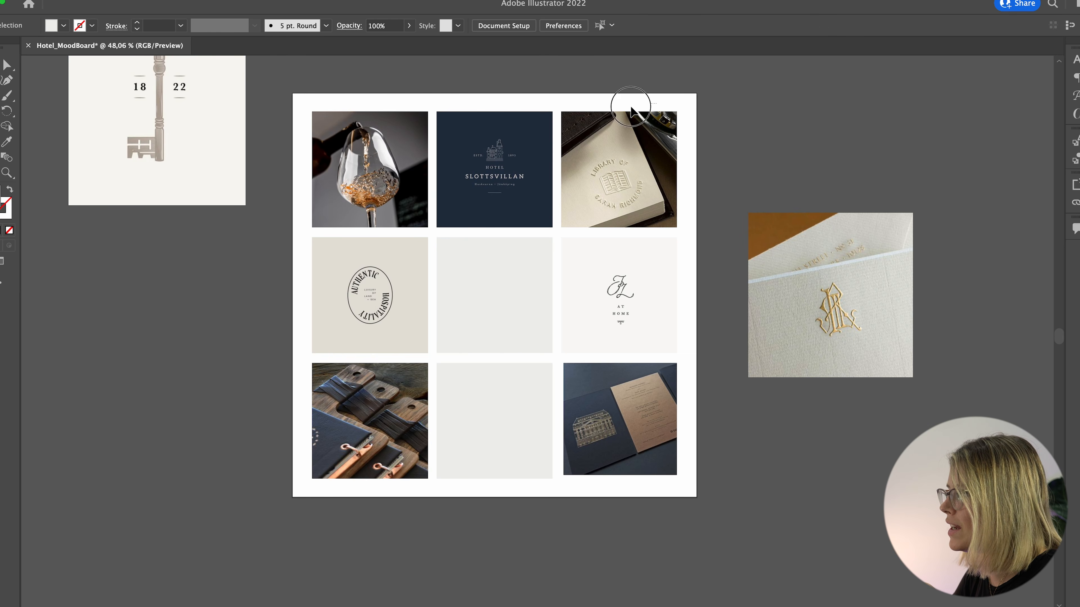
left_click_drag(631, 107, 353, 226)
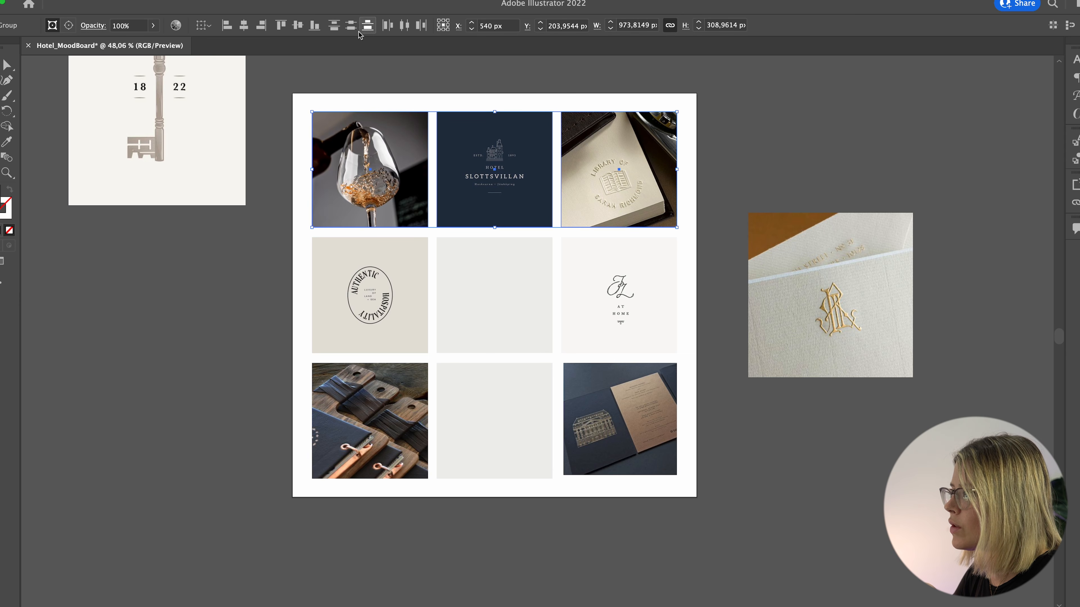
left_click_drag(698, 268, 345, 294)
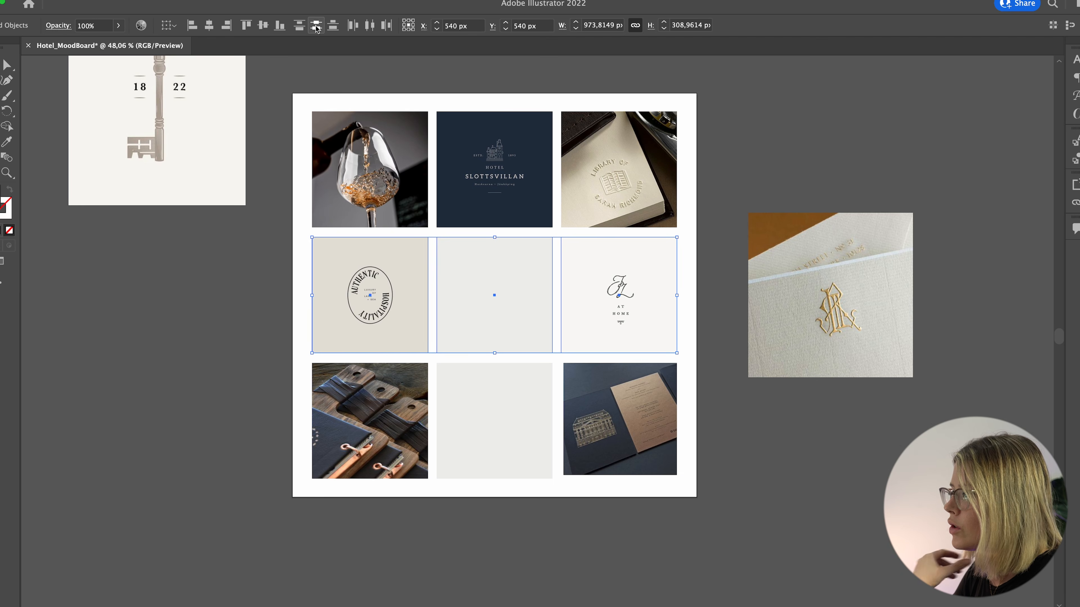
left_click(718, 323)
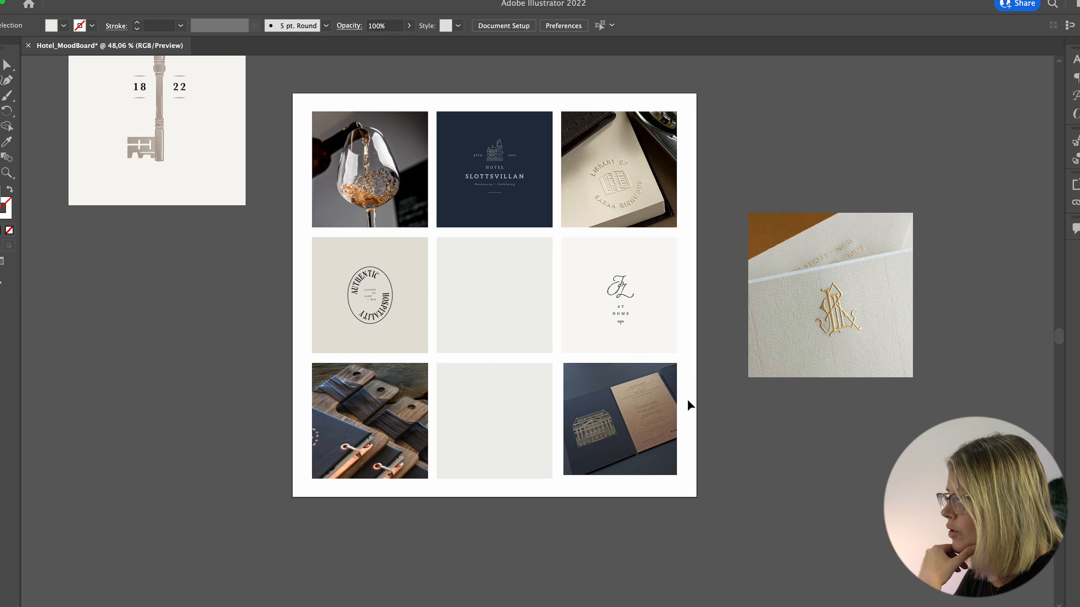
left_click_drag(690, 405, 423, 429)
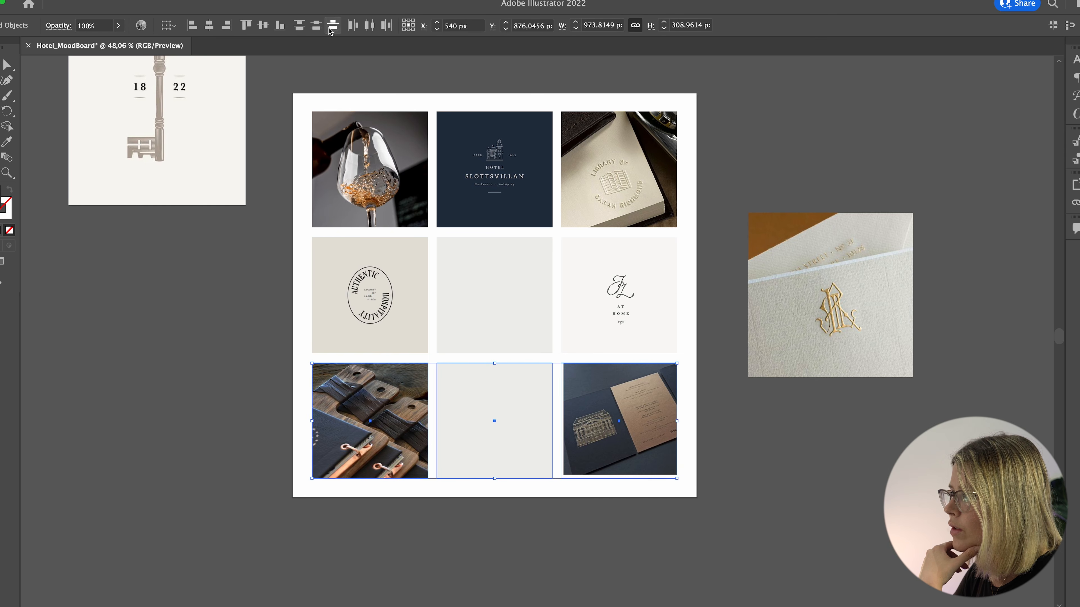
left_click(763, 198)
left_click_drag(699, 136, 549, 502)
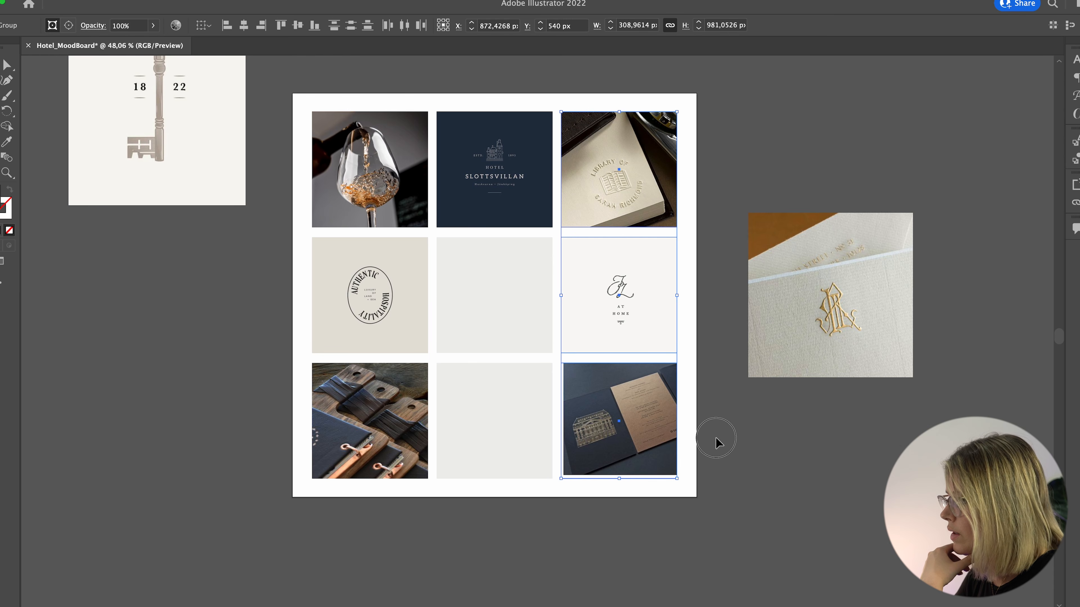
Reposition the invitation folder image inside the bottom-right mask and enlarge it to about 455 × 319 px so it fills the cell.
double_click(650, 426)
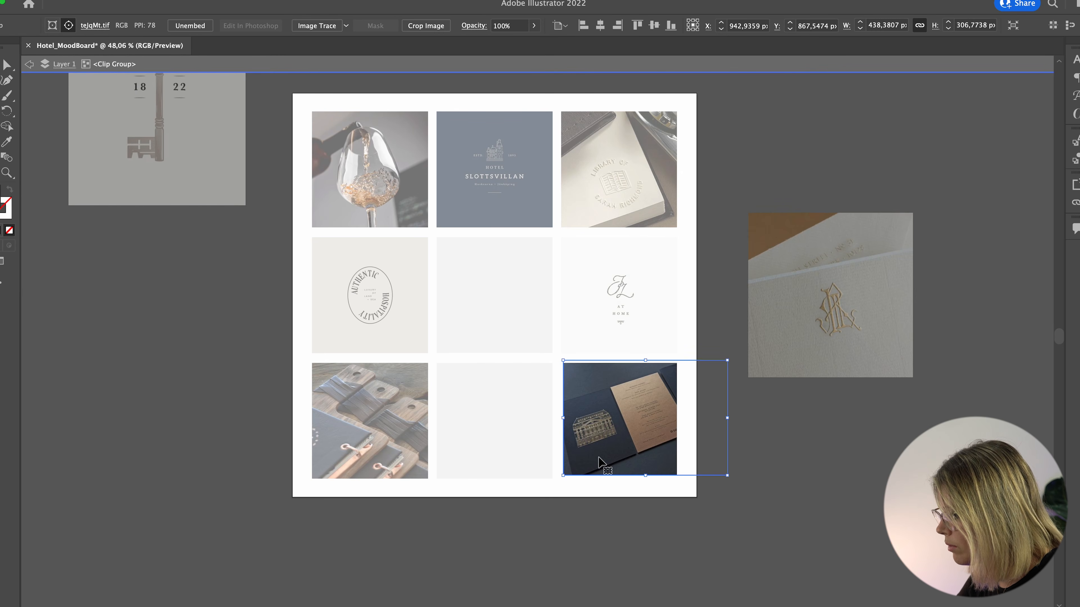
key("shift+Left")
key("shift+Left")
key("shift+Right")
key("shift+Right")
key("shift+Down")
key("shift+Left")
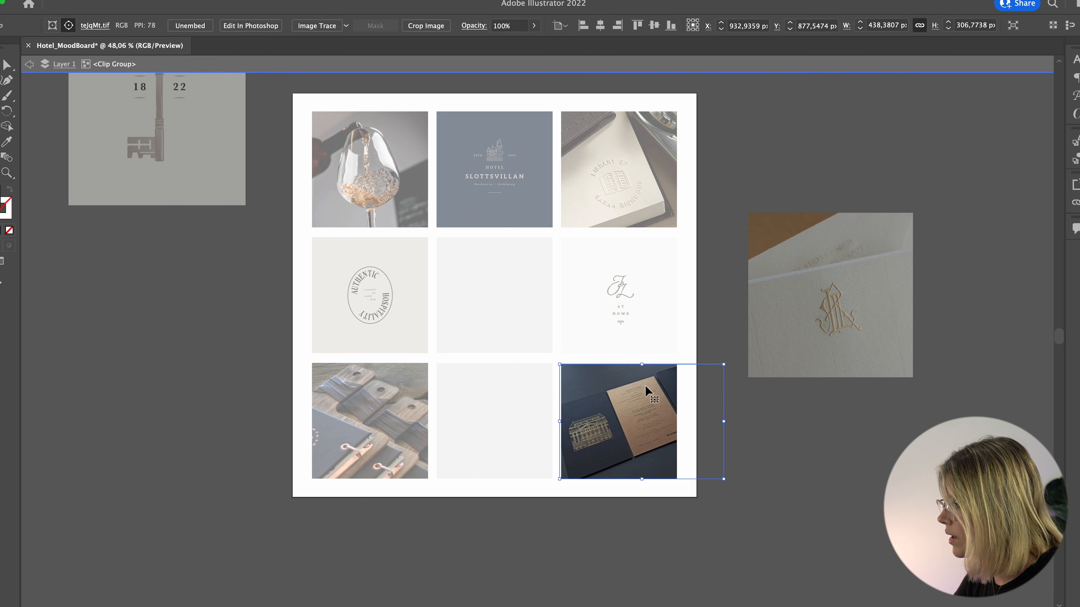
left_click_drag(724, 365, 730, 360)
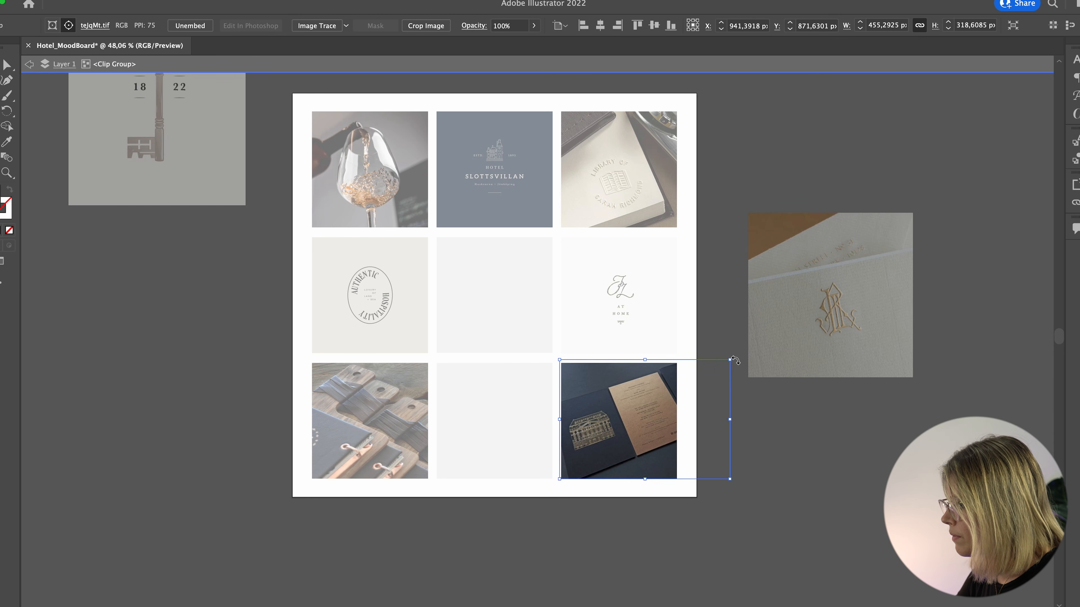
left_click(719, 258)
double_click(716, 252)
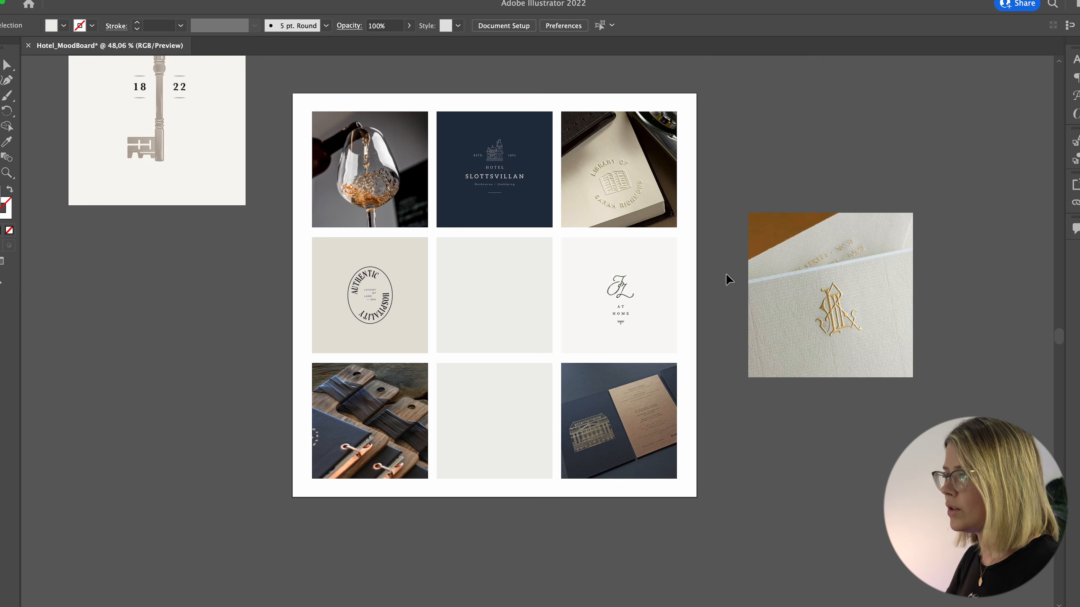
Move the green-and-navy brochure photo above the gold monogram envelope and the navy book cover photo to the envelope's right.
scroll(726, 274, "up", 2)
scroll(772, 173, "up", 5)
scroll(773, 175, "down", 3)
scroll(773, 177, "right", 5)
scroll(772, 177, "down", 5)
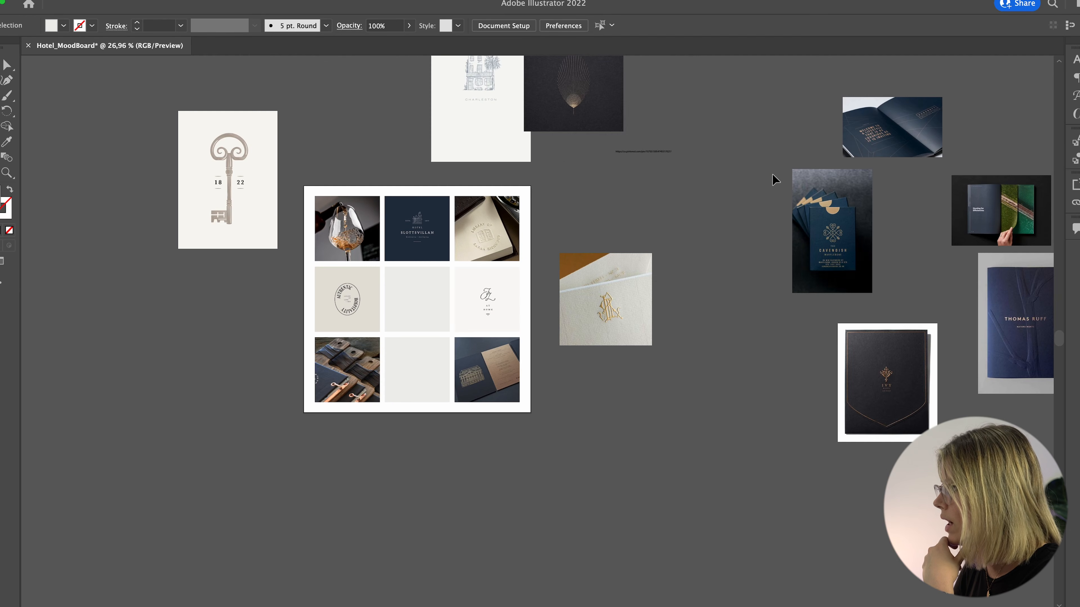
left_click(642, 223)
left_click_drag(1015, 336, 683, 336)
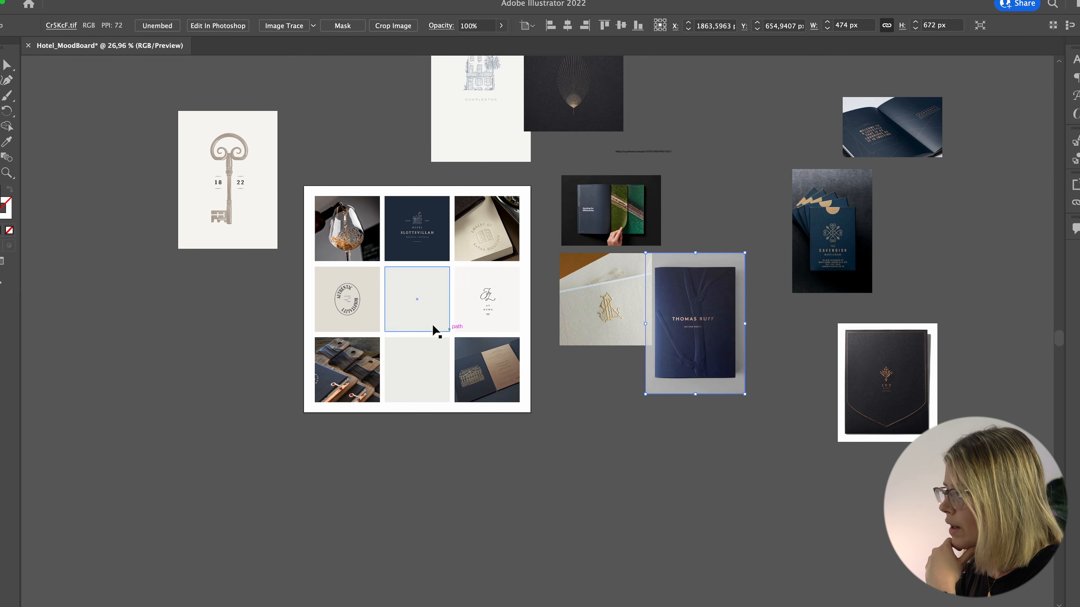
Place the 1822 key image over the bottom-middle cell at about 301 × 418 px, send it to the back and clip it to the cell.
scroll(376, 285, "up", 3)
scroll(376, 282, "right", 2)
scroll(530, 348, "up", 3)
left_click_drag(187, 111, 575, 472)
left_click_drag(627, 314, 557, 411)
key("v")
left_click_drag(516, 454, 531, 428)
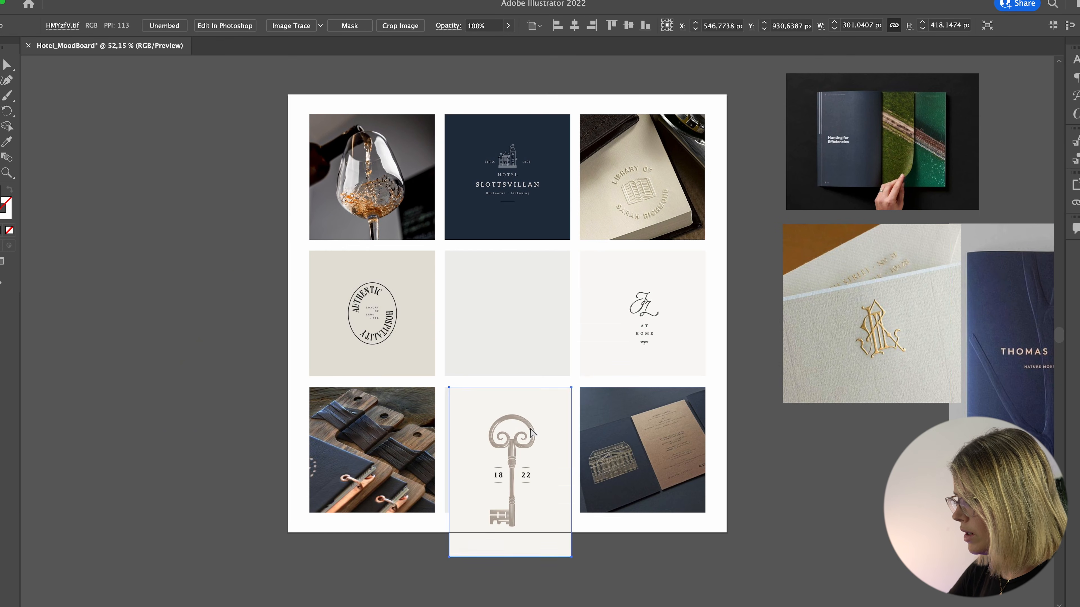
key("shift+super+bracketleft")
left_click(531, 428, "shift")
key("super+7")
Enlarge the key image inside the bottom-middle mask and shift its position within the cell.
double_click(529, 426)
left_click_drag(512, 500, 548, 436)
left_click_drag(511, 506, 511, 559)
left_click_drag(537, 470, 537, 438)
double_click(559, 595)
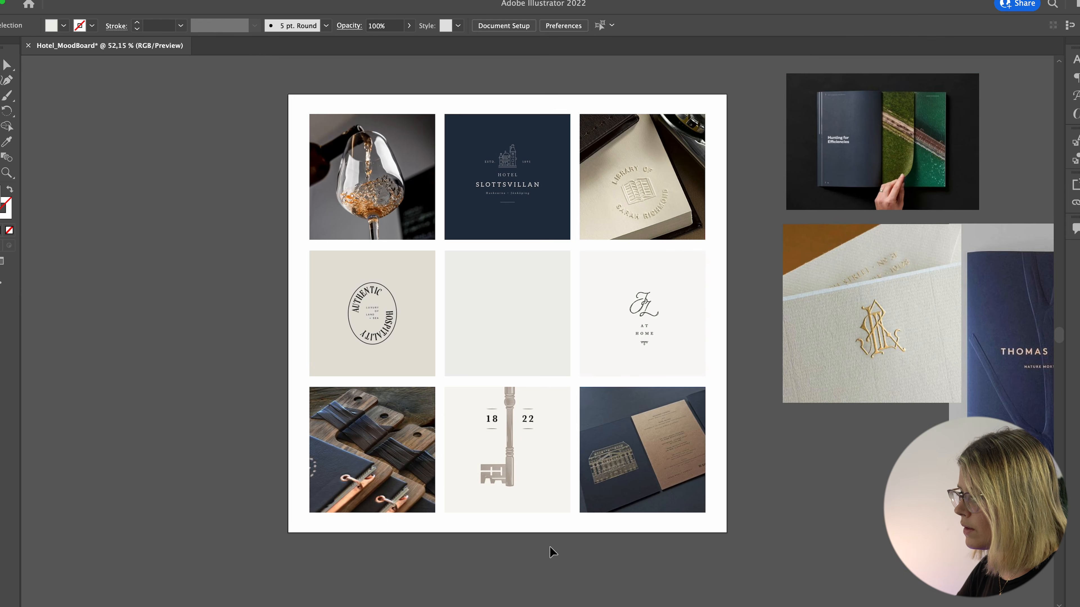
scroll(549, 547, "right", 1)
left_click(543, 423)
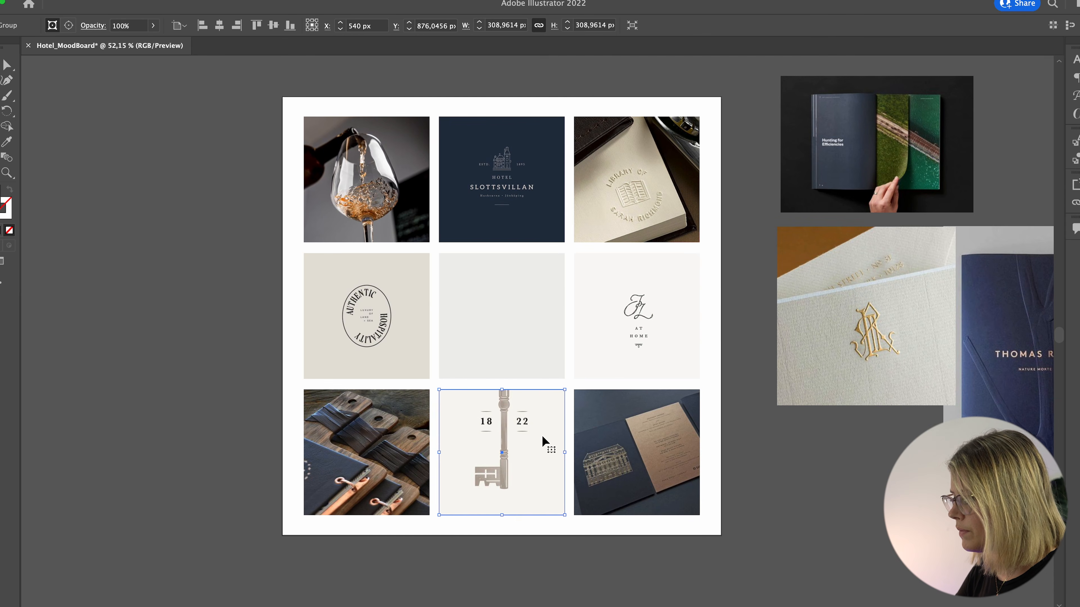
left_click(540, 562)
left_click(538, 410)
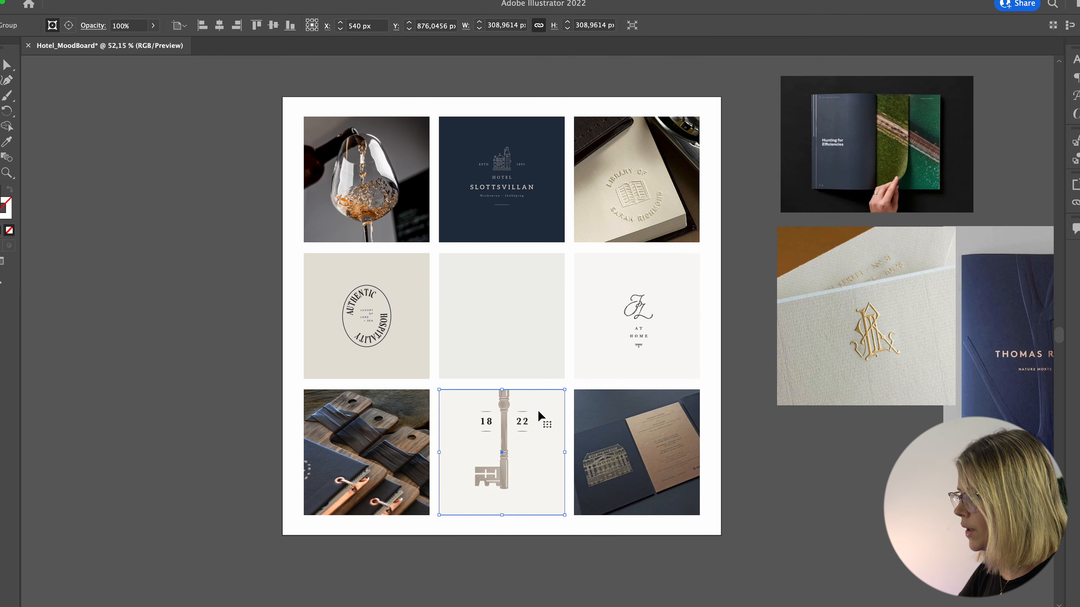
Scale the key image down inside the bottom-middle mask and centre it so the whole key fits the cell.
double_click(544, 404)
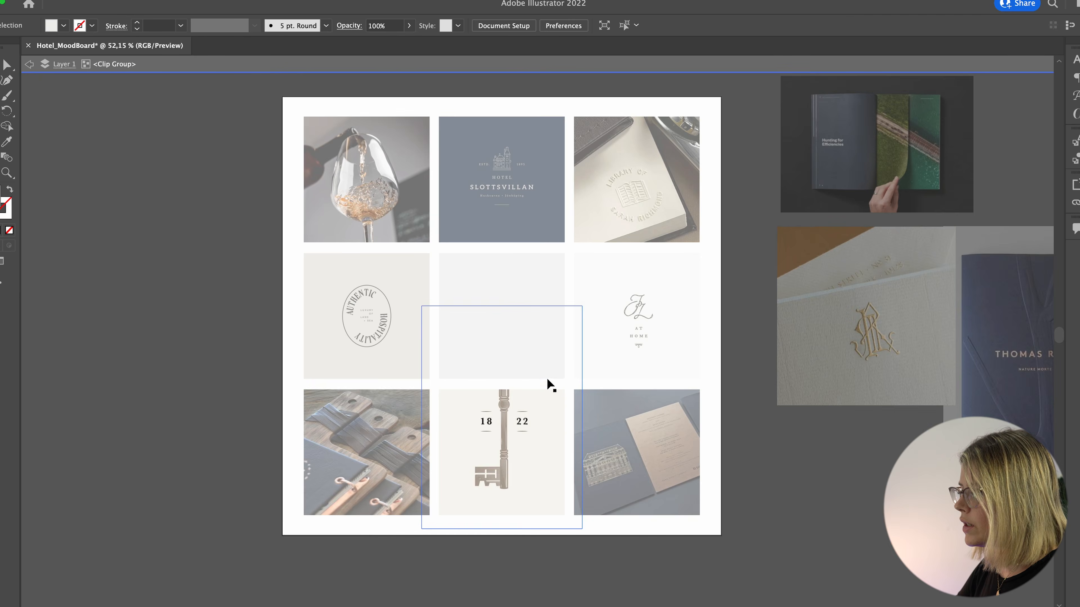
left_click_drag(582, 306, 543, 359)
left_click_drag(520, 421, 520, 455)
left_click(559, 394)
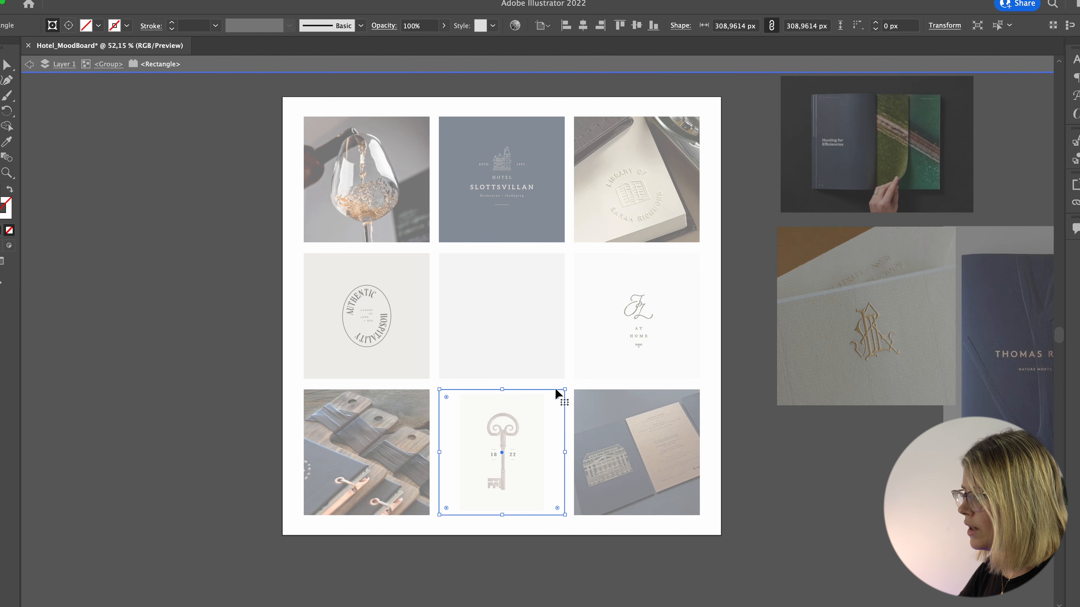
double_click(558, 381)
Fill the bottom-middle mask with the off-white sampled from the key image's background.
left_click(557, 390)
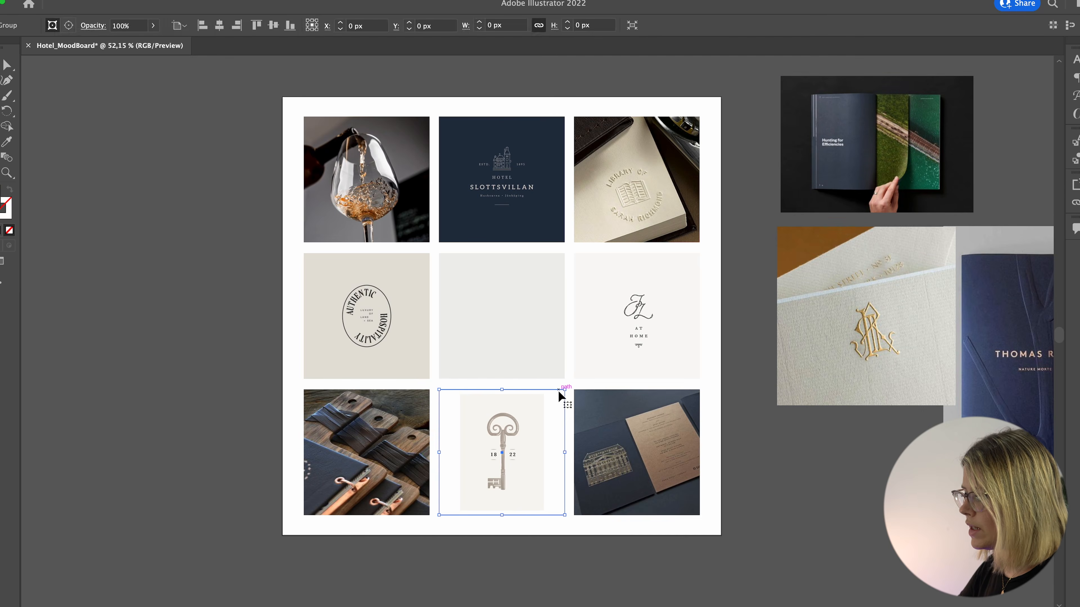
key("i")
left_click(531, 410)
key("v")
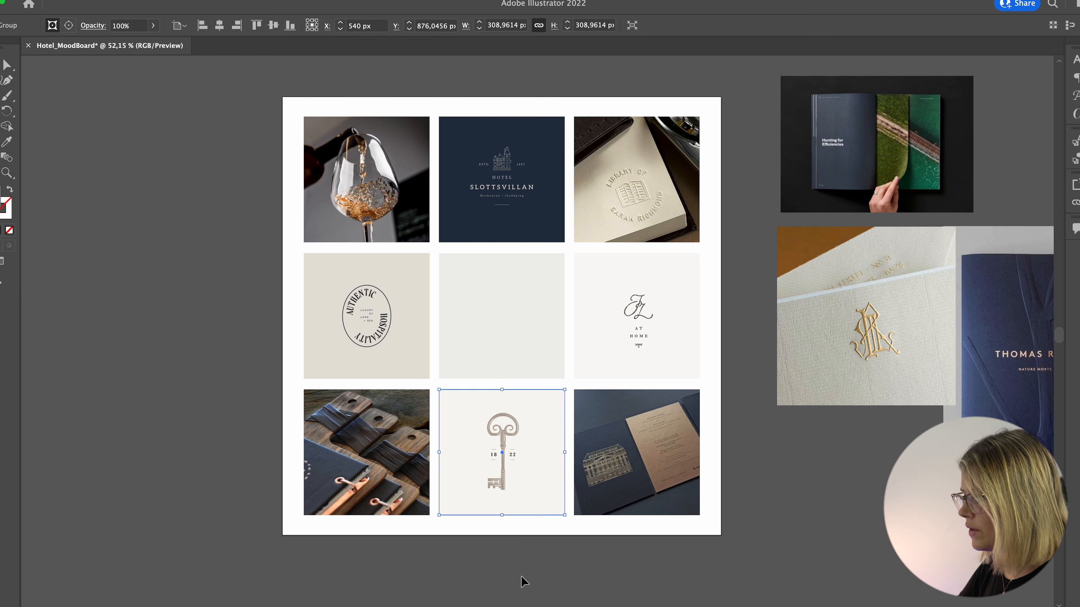
left_click(522, 577)
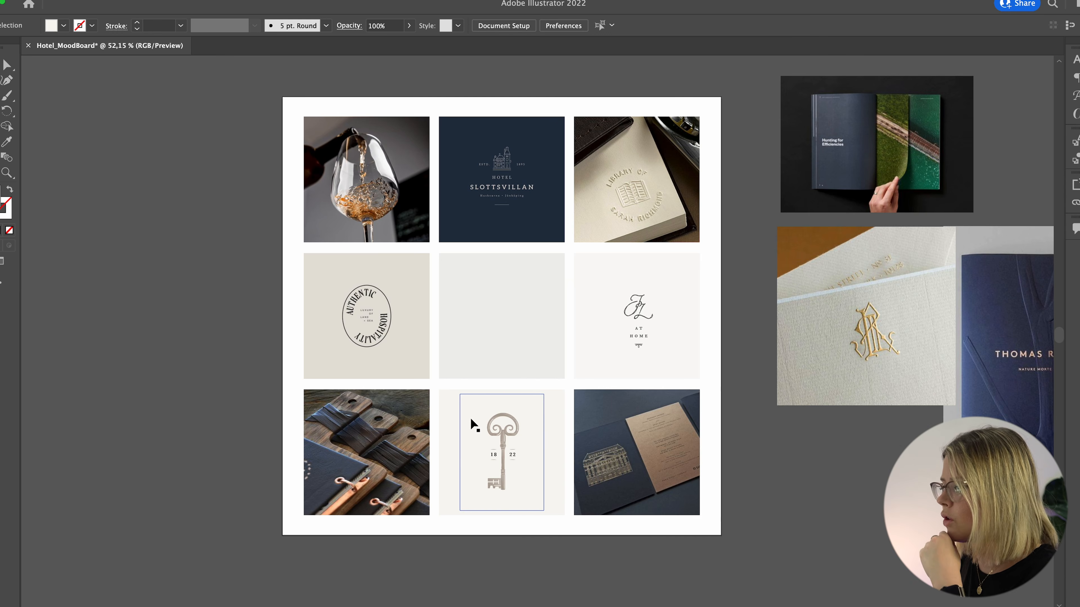
Reduce the empty centre cell to a stripe about 76 px high and duplicate it downward into four stacked stripes.
scroll(798, 473, "down", 2)
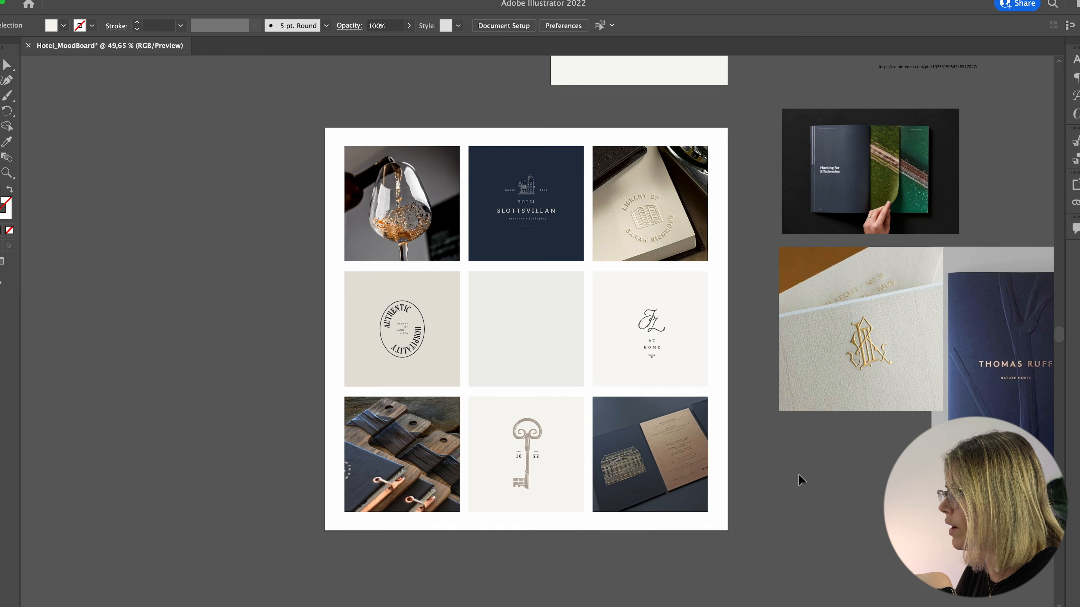
scroll(797, 473, "down", 1)
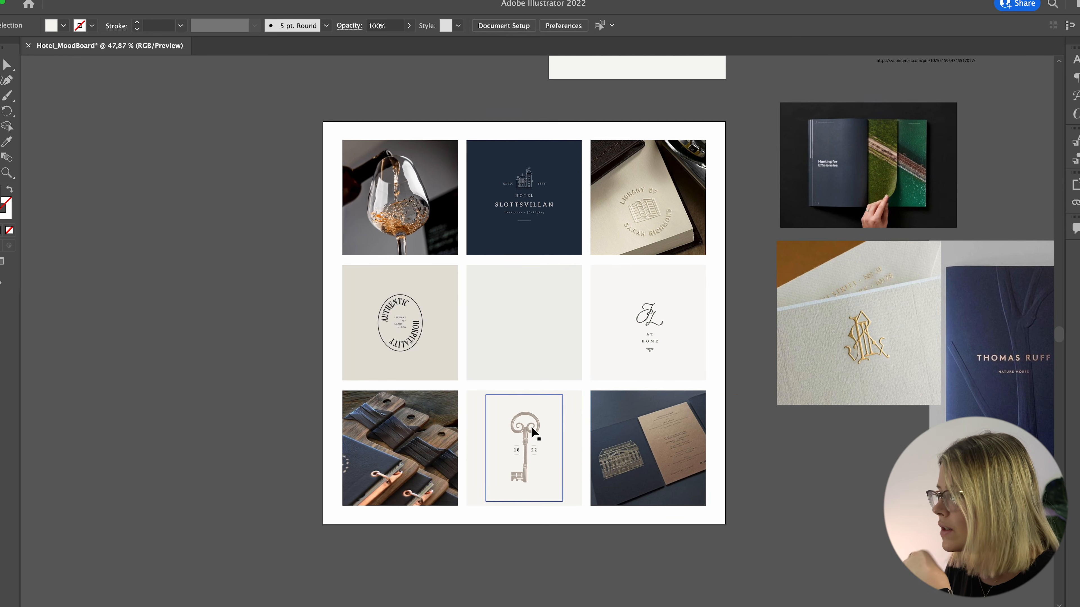
scroll(530, 426, "up", 3)
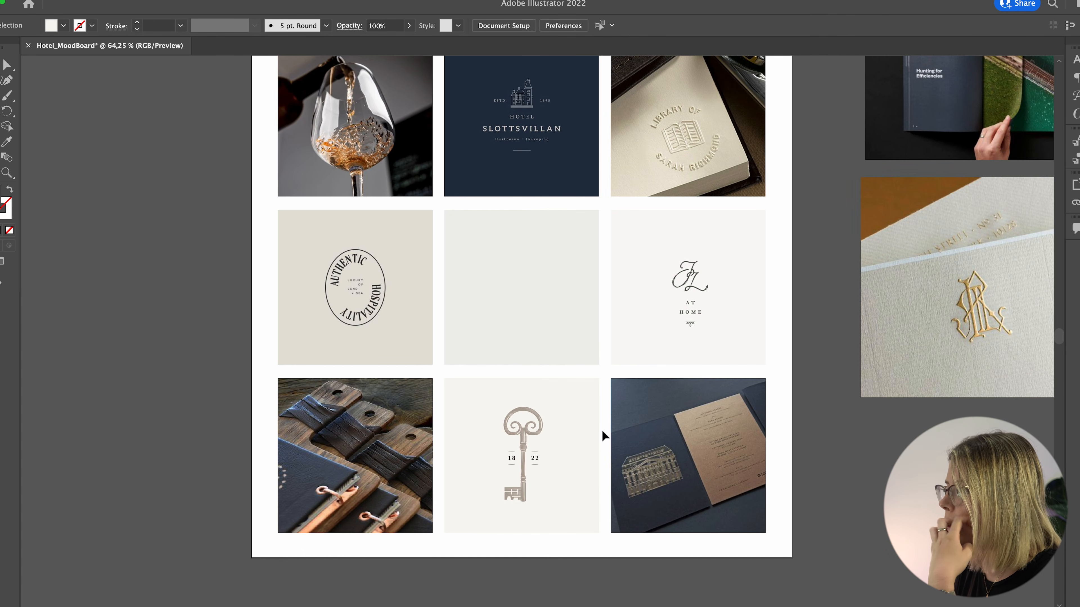
left_click(546, 274)
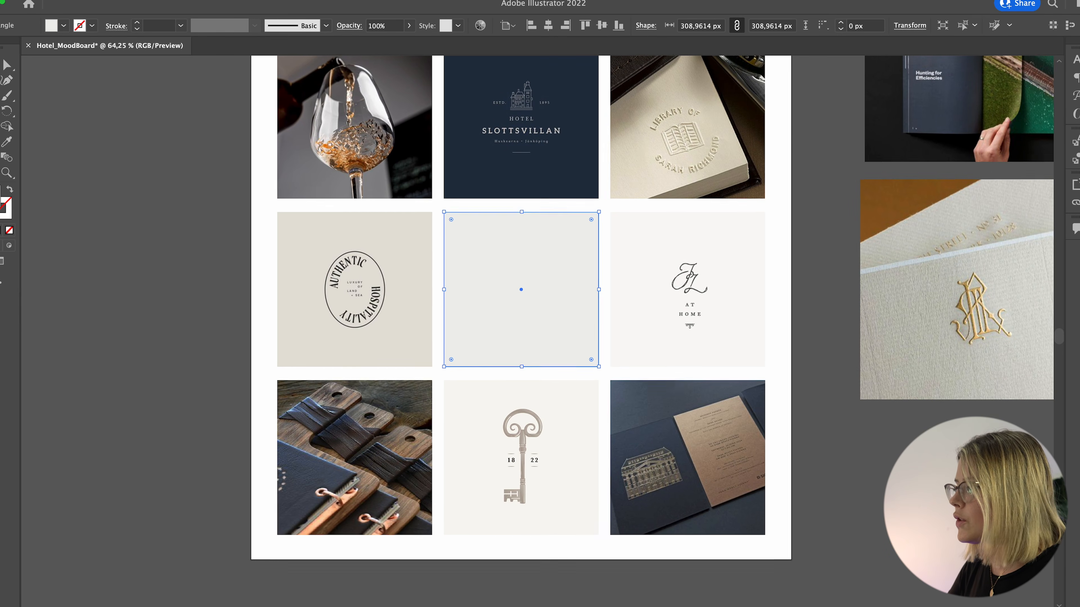
scroll(547, 275, "up", 2)
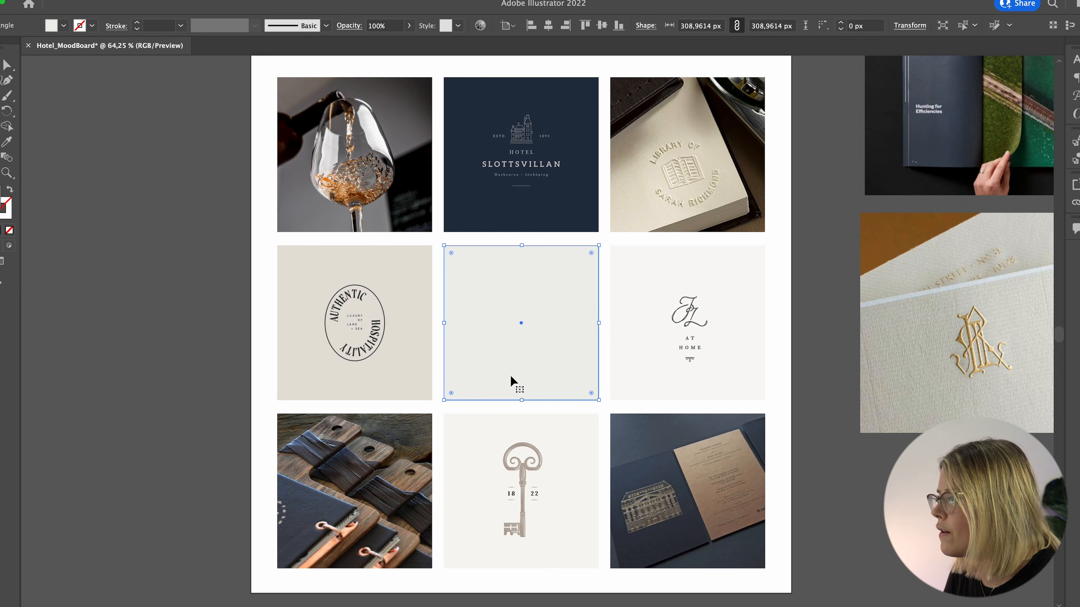
left_click_drag(523, 401, 552, 316)
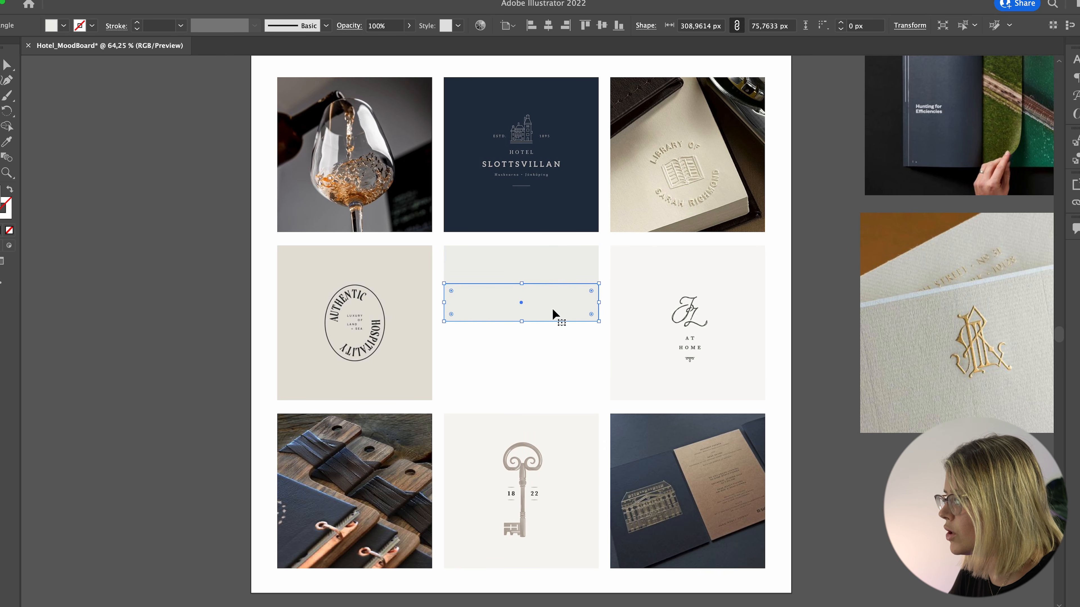
key("super+d")
key("super+d")
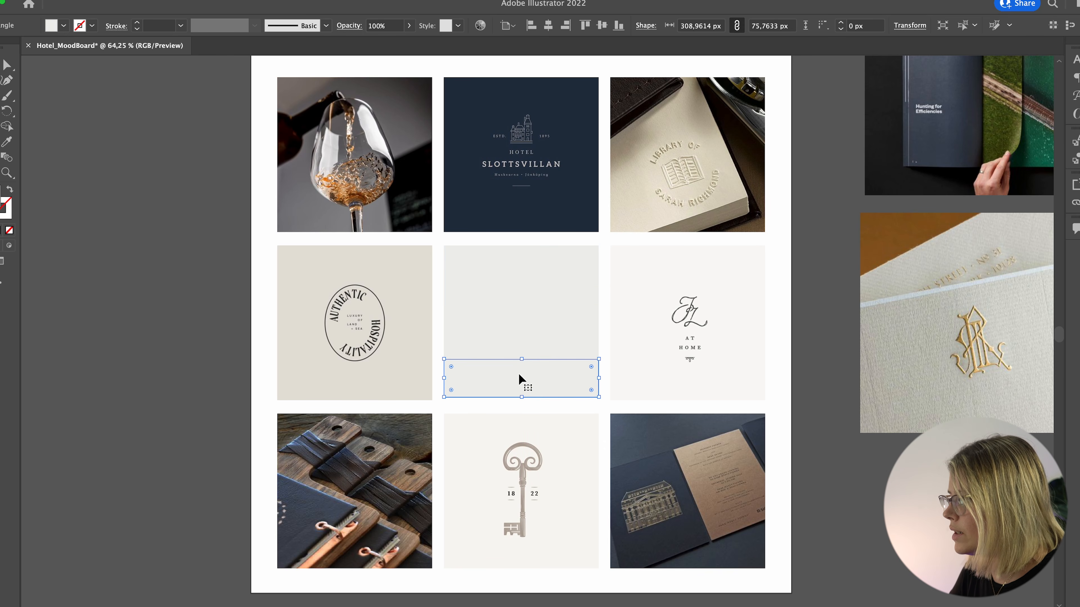
Go through the stacked stripes in the centre cell one by one, examining each one's position.
left_click(561, 354)
left_click(540, 373)
left_click(535, 273)
left_click(531, 302)
left_click(518, 340)
left_click(514, 380)
left_click(500, 344)
left_click(491, 277)
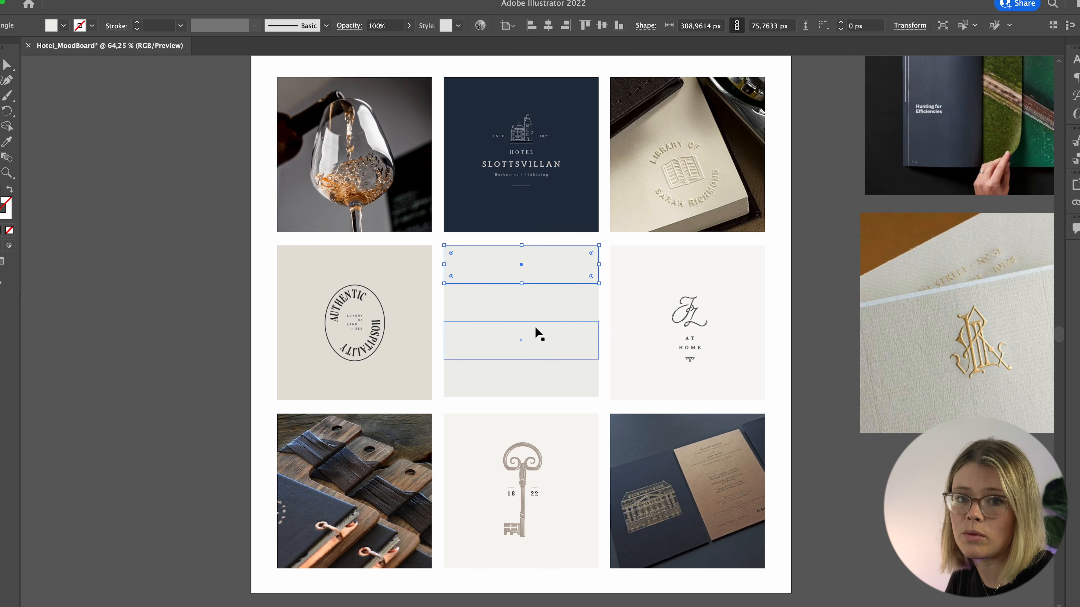
Reduce the bottom stripe's height to about 47 px and delete the third stripe above it.
left_click(541, 378)
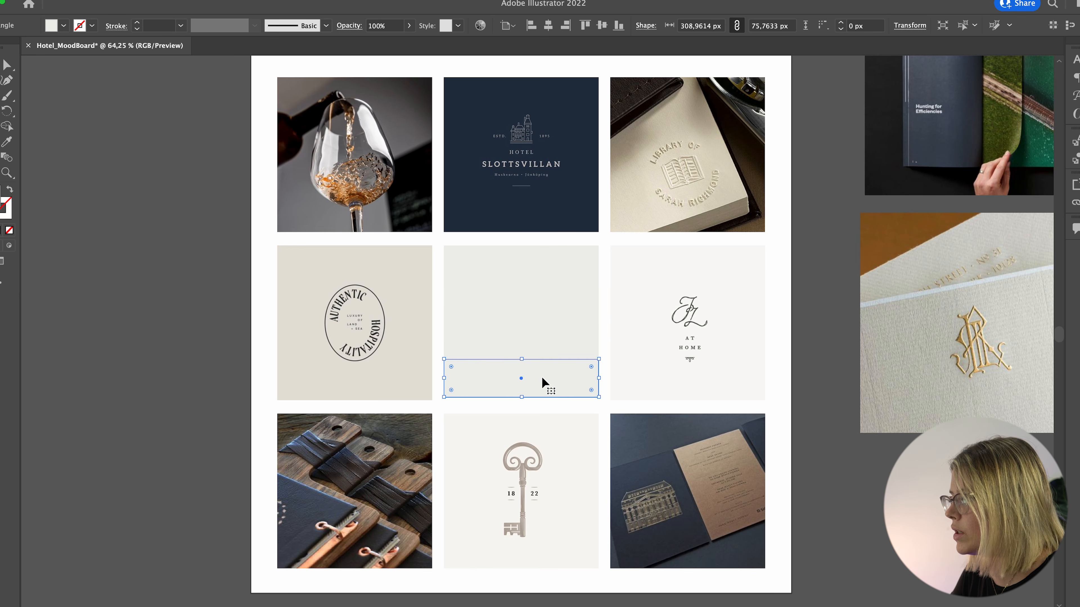
left_click_drag(522, 396, 523, 382)
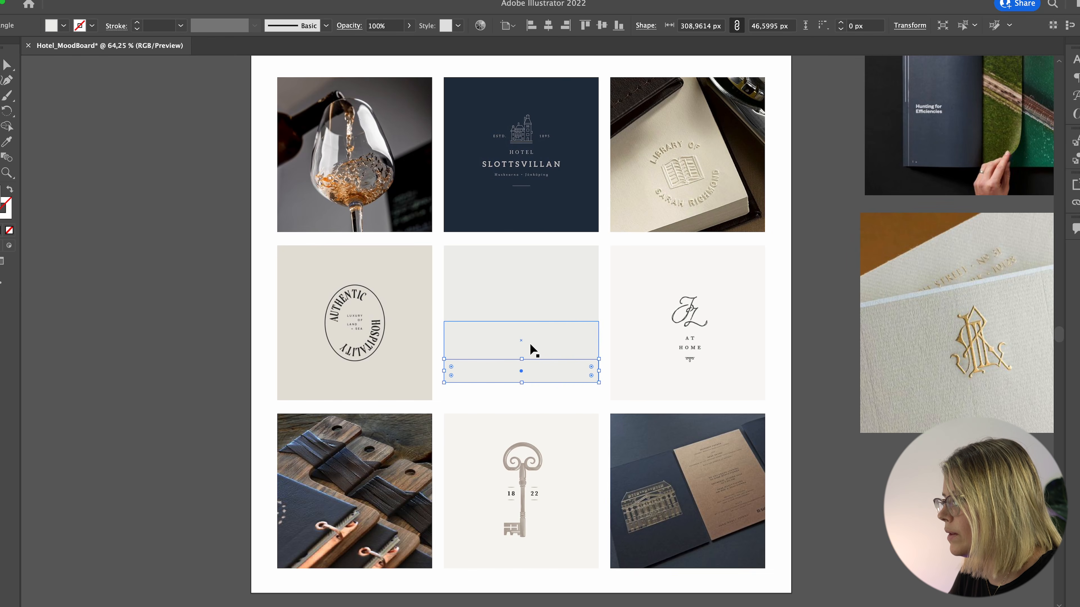
left_click(530, 343)
key("Delete")
Move the narrow stripe up under the second one, duplicate it directly below, and stretch all four stripes to fill the centre cell.
left_click_drag(530, 373, 535, 270)
left_click(537, 355)
left_click_drag(546, 332, 546, 357)
left_click_drag(531, 256, 531, 258)
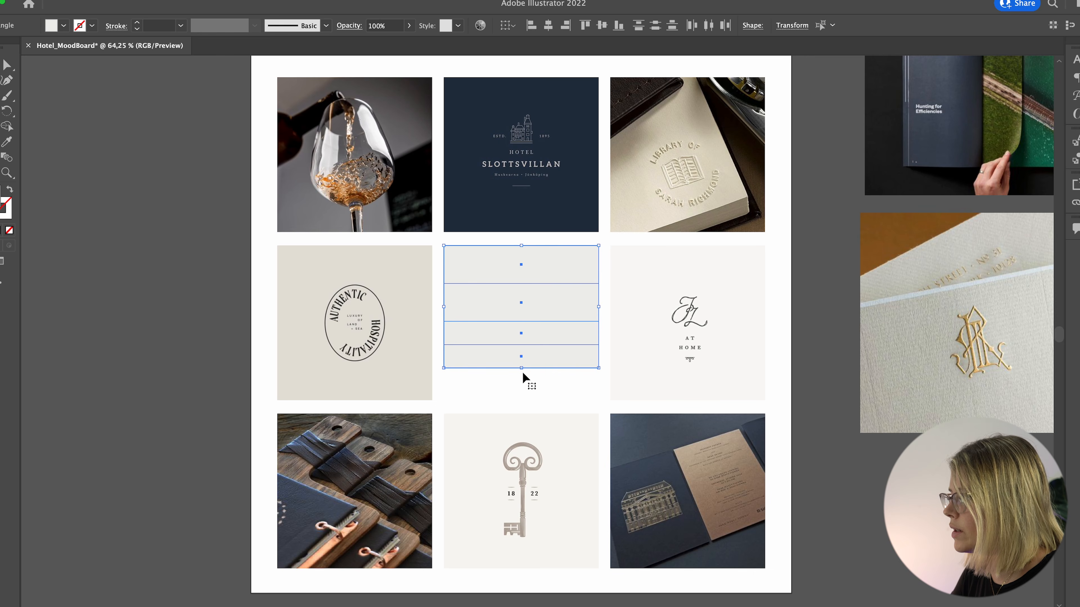
left_click_drag(523, 367, 521, 402)
left_click(814, 336)
Fill the top stripe with the Slottsvillan logo's navy and the second stripe with dark brown sampled from the wine glass photo.
left_click(572, 270)
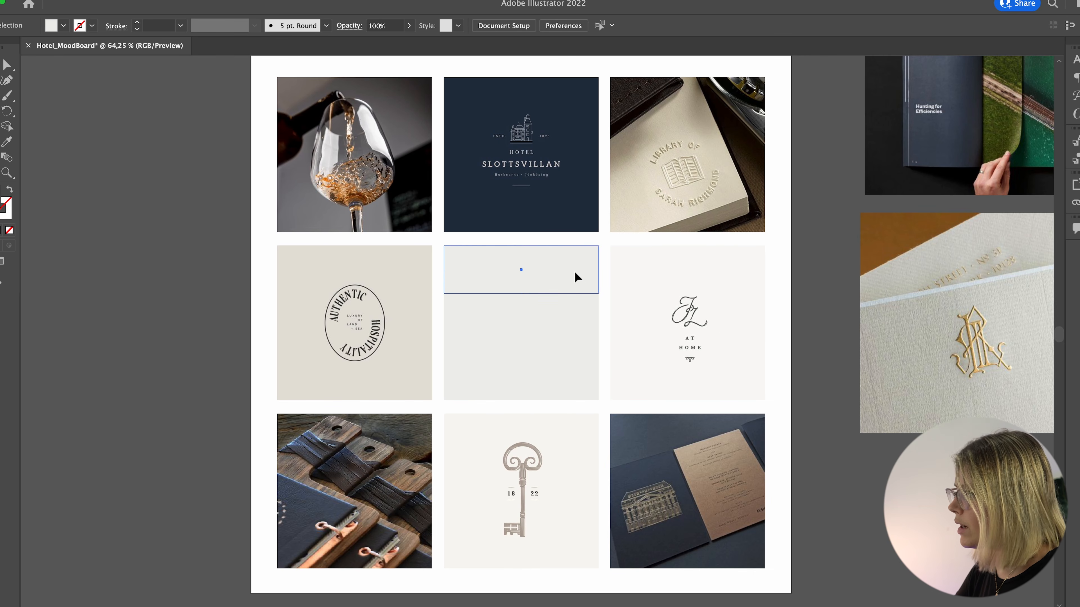
key("i")
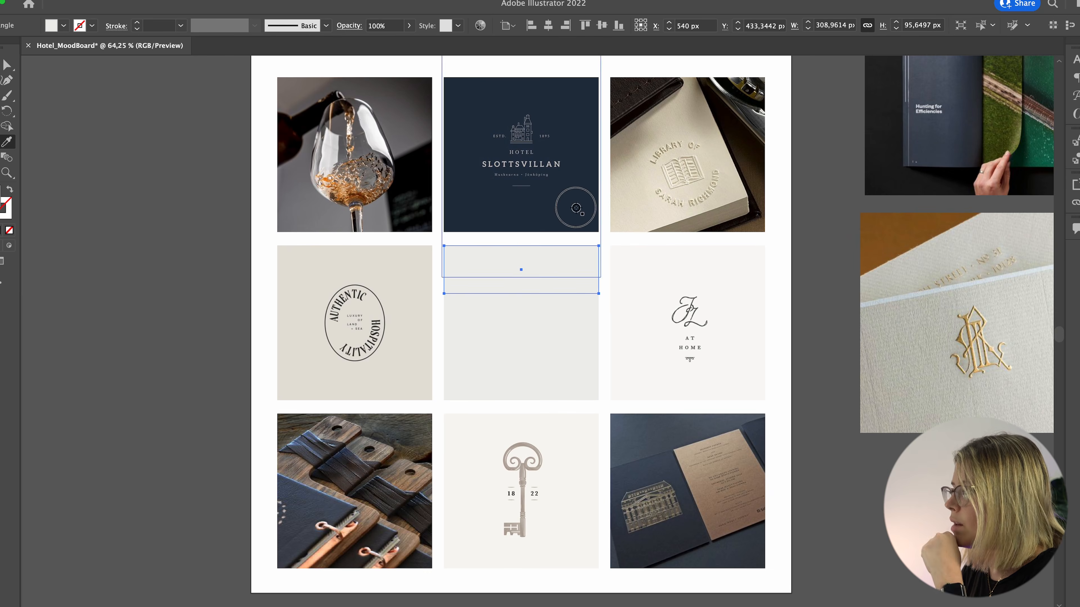
left_click(574, 210)
key("v")
left_click(529, 323)
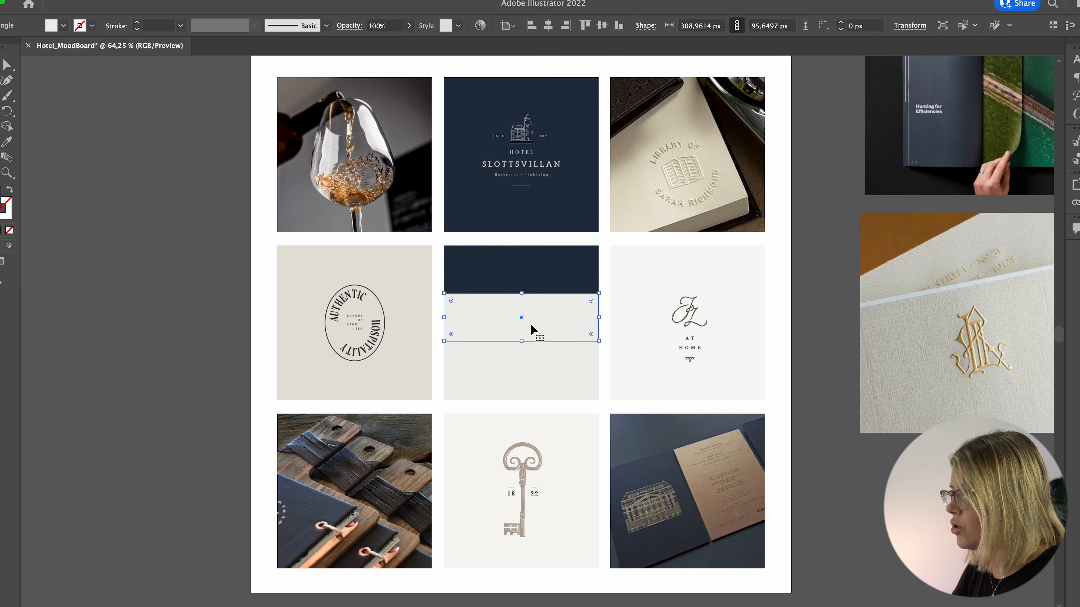
key("i")
left_click(419, 88)
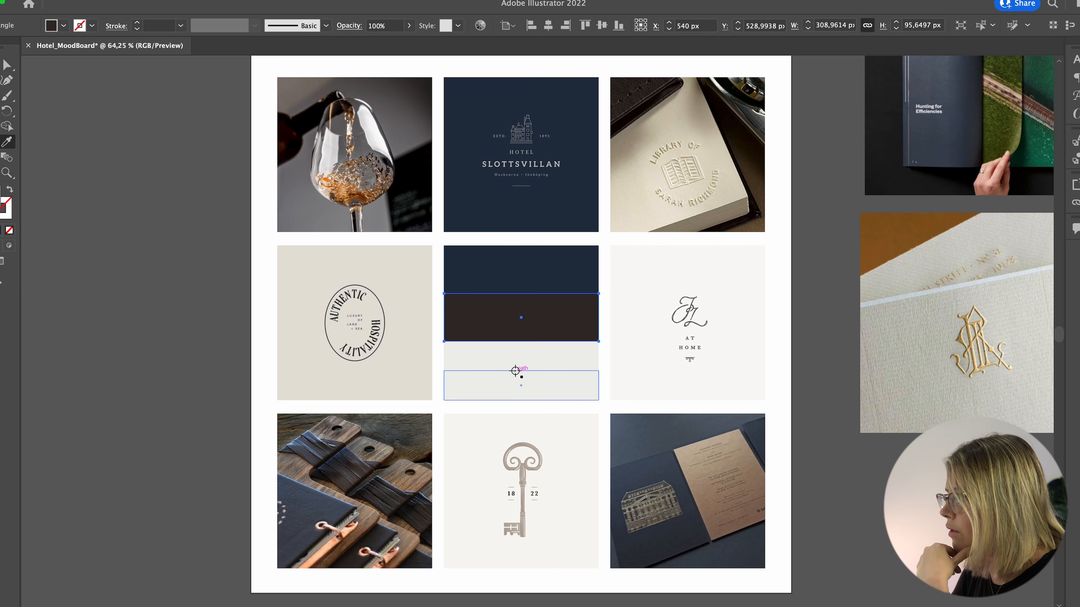
key("v")
Fill the third stripe with the Authentic Hospitality cell's beige and the bottom stripe with tan sampled from the invitation photo.
left_click(515, 371)
left_click(503, 356)
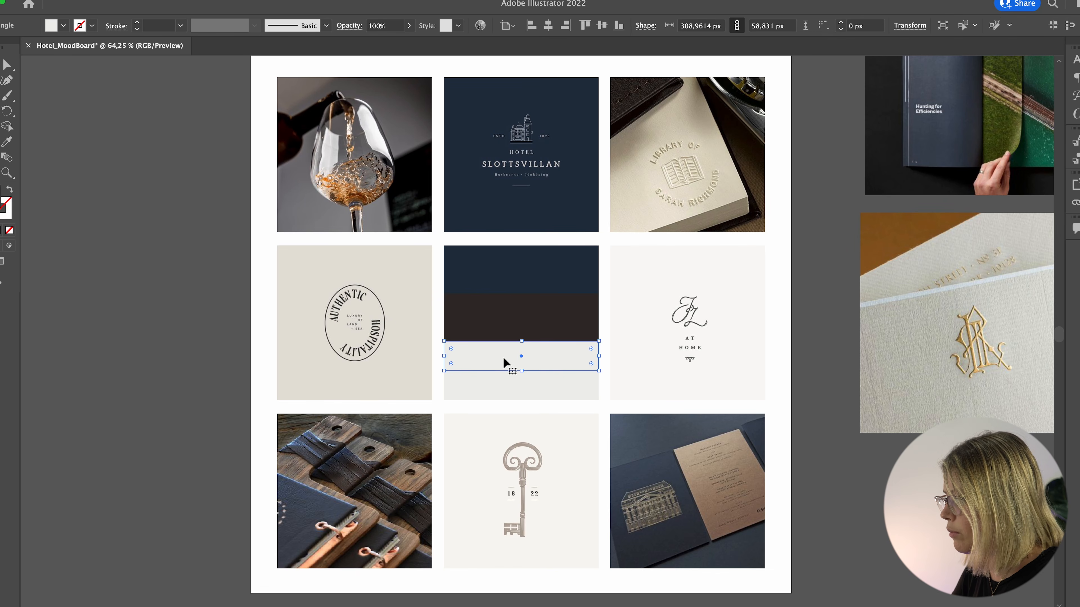
key("i")
left_click(411, 337)
key("v")
left_click(531, 395)
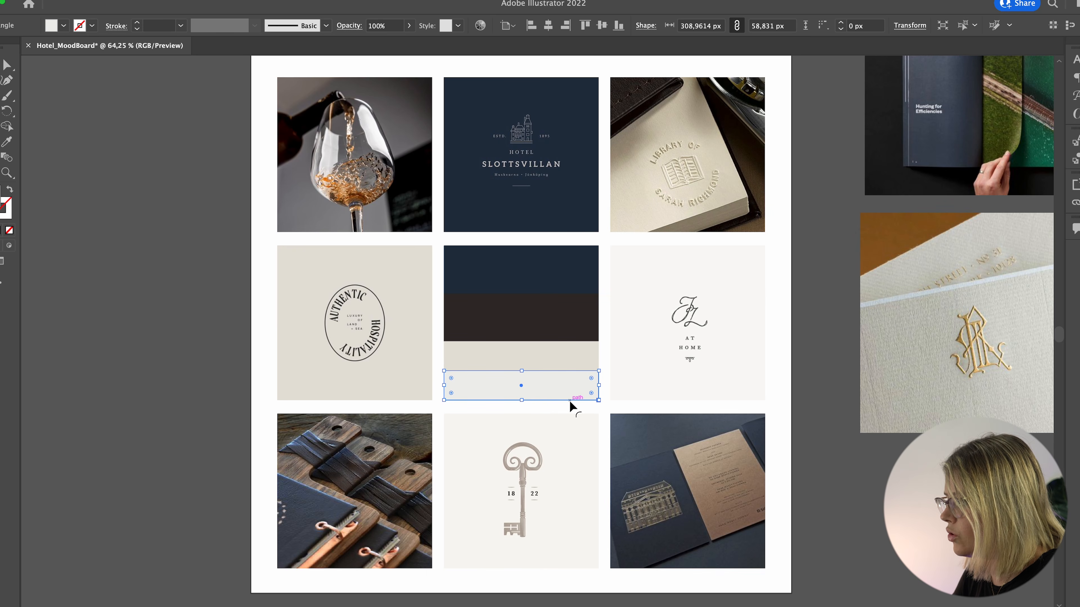
key("i")
left_click(687, 455)
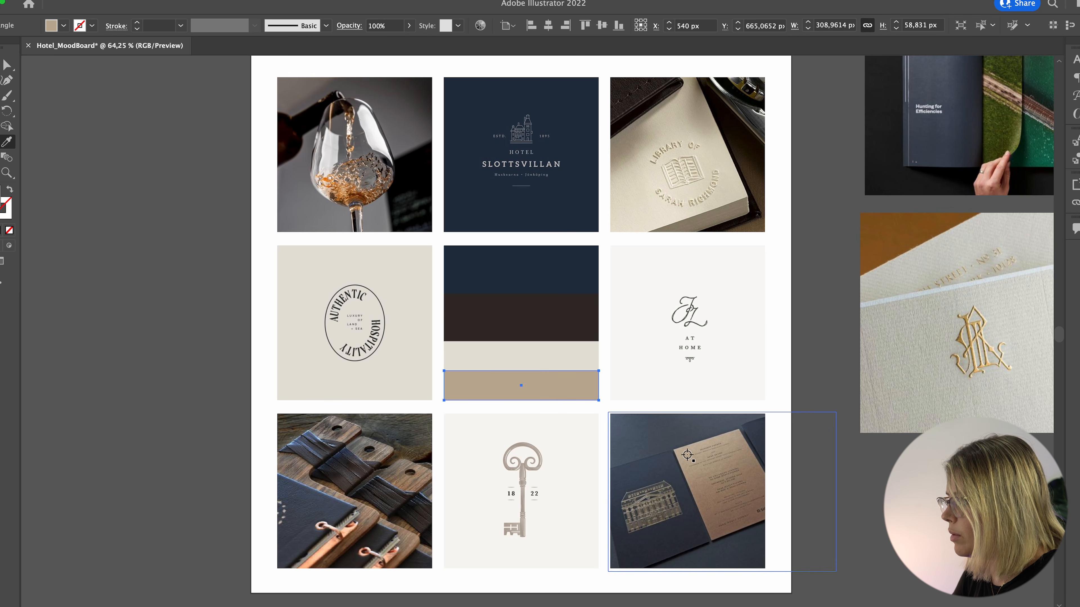
key("v")
left_click(793, 328)
Scale the four-stripe colour palette down around its centre to about 271 × 271 px.
scroll(790, 328, "down", 3)
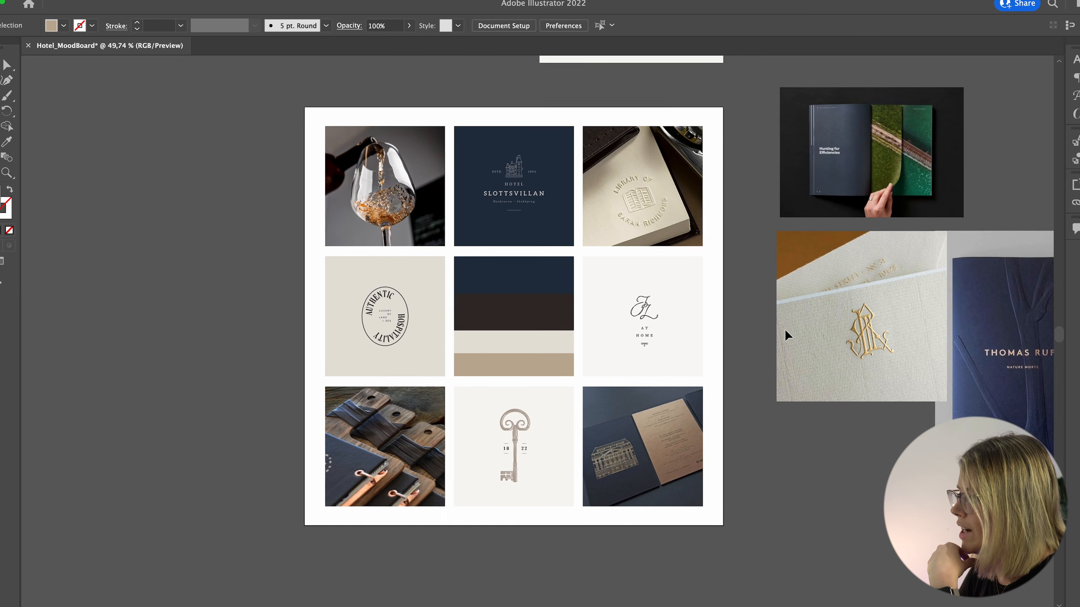
left_click(527, 386)
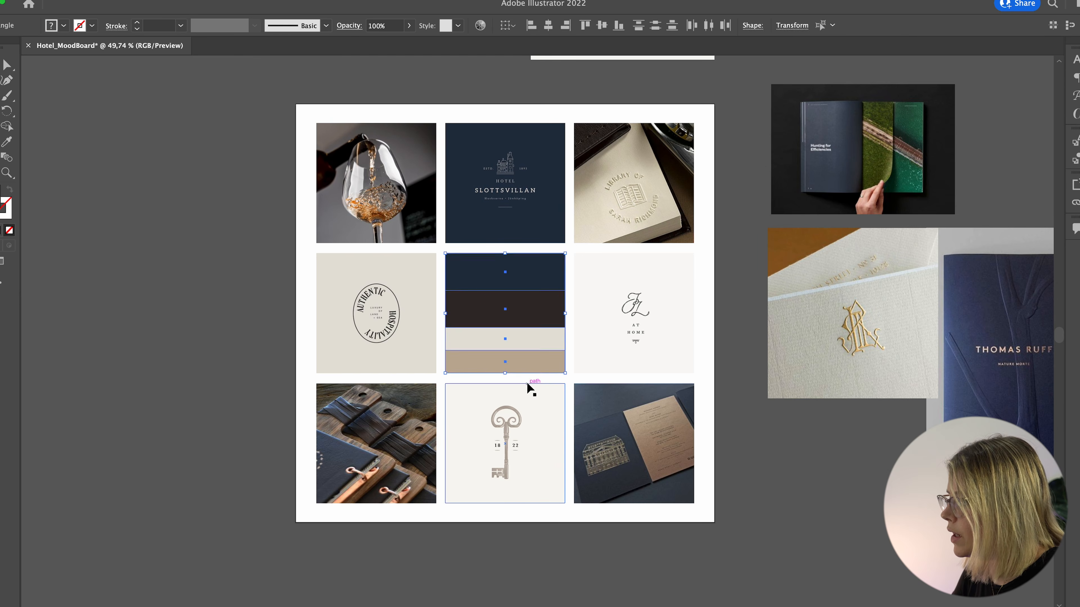
left_click(531, 280)
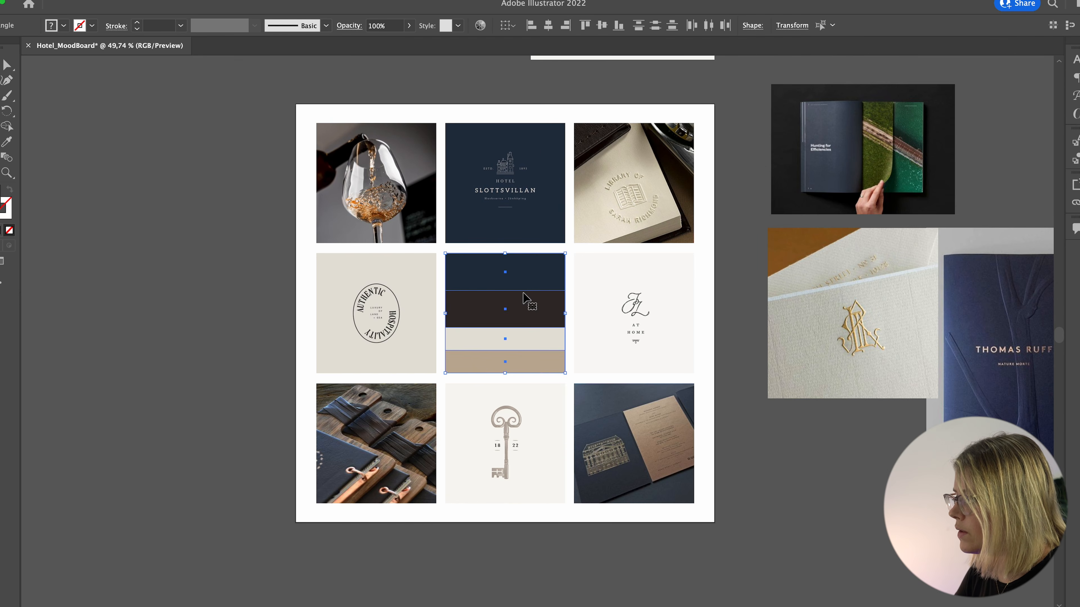
scroll(527, 296, "up", 2)
left_click_drag(581, 238, 569, 241)
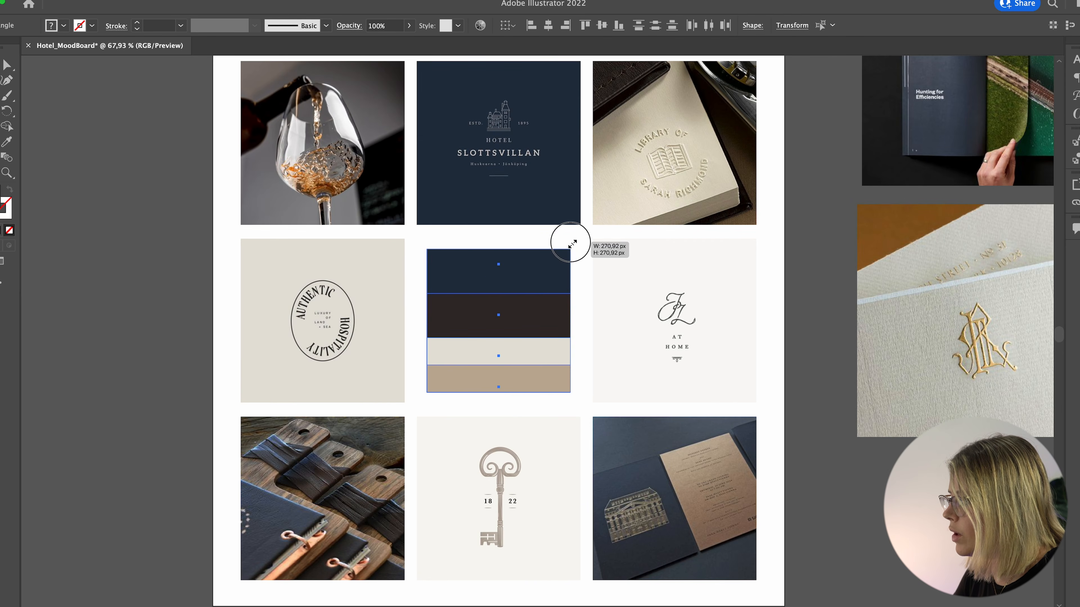
left_click(791, 268)
scroll(791, 268, "down", 5)
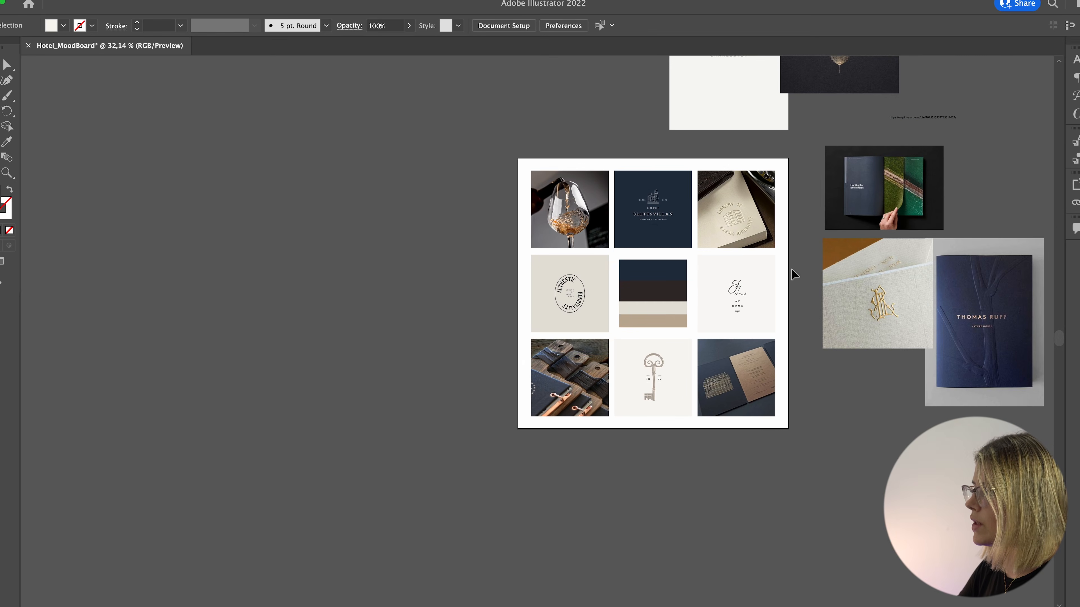
scroll(577, 269, "up", 1)
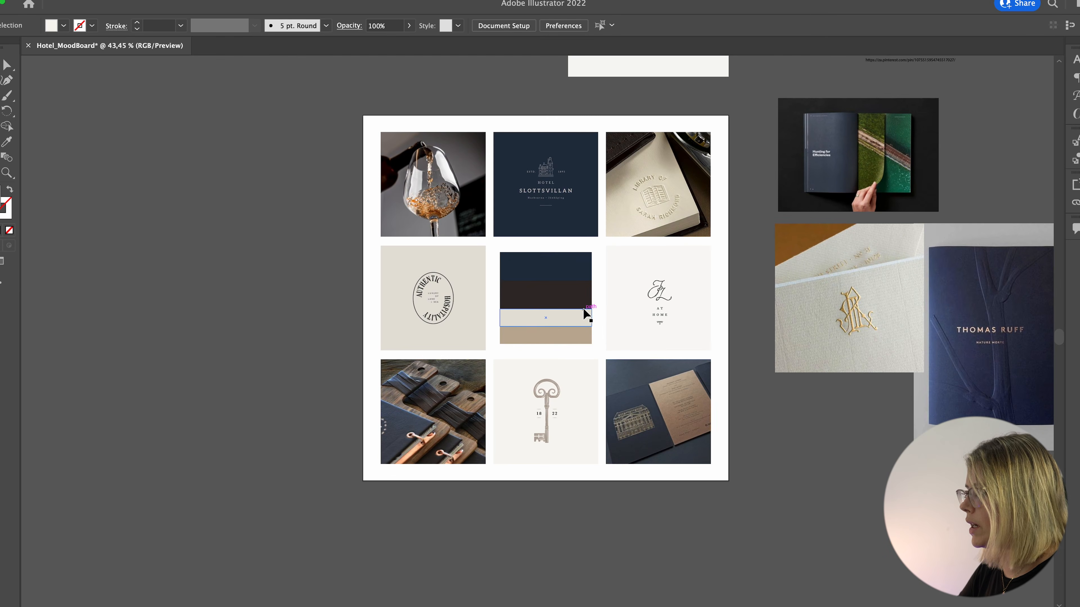
Swap the dark brown and beige stripes so beige sits directly below the navy one, nudging them into place.
scroll(583, 310, "up", 2)
left_click_drag(538, 336, 555, 324)
left_click(561, 265)
key("Down")
key("Down")
left_click(550, 317)
key("Up")
key("Up")
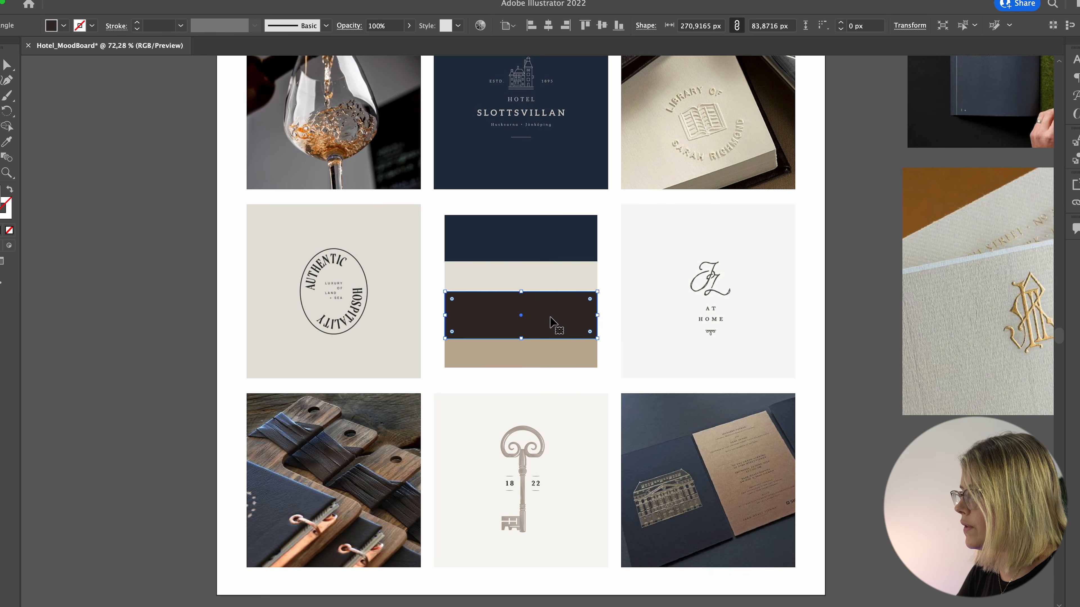
left_click(834, 248)
Nudge the beige stripe until it sits flush against the navy stripe above it in the centre palette.
scroll(835, 248, "down", 5)
scroll(835, 248, "up", 1)
scroll(834, 248, "right", 3)
scroll(528, 245, "up", 8)
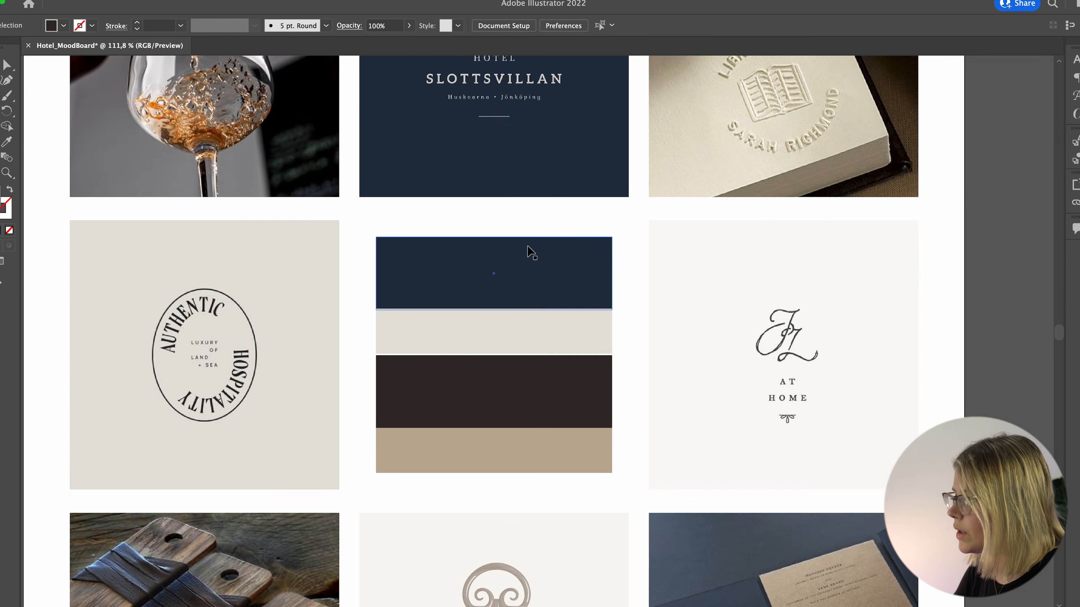
scroll(530, 252, "up", 3)
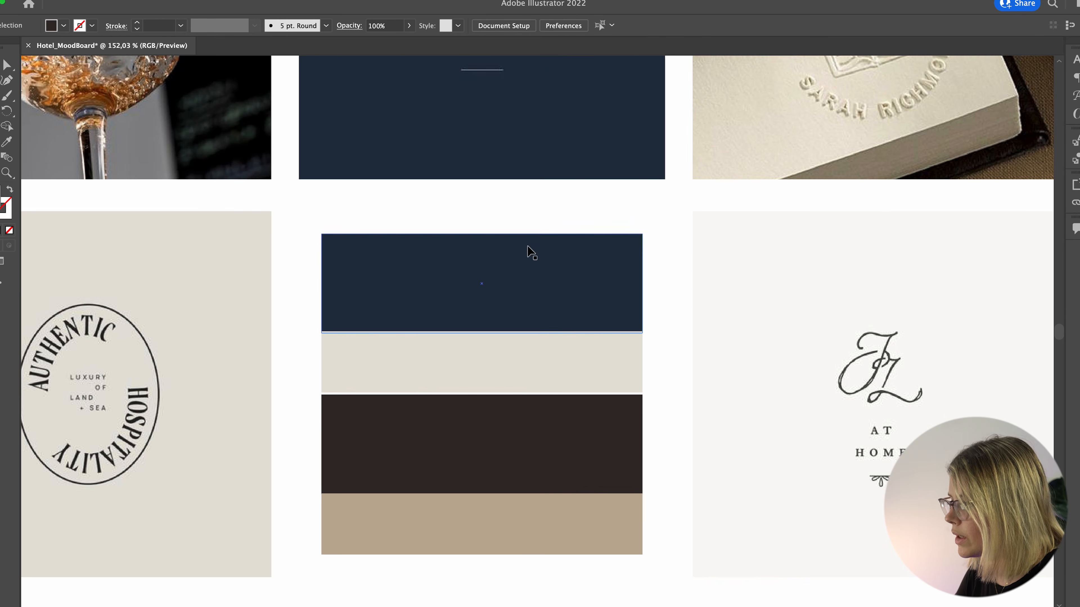
left_click(624, 402)
left_click(634, 361)
left_click(570, 489)
left_click(667, 408)
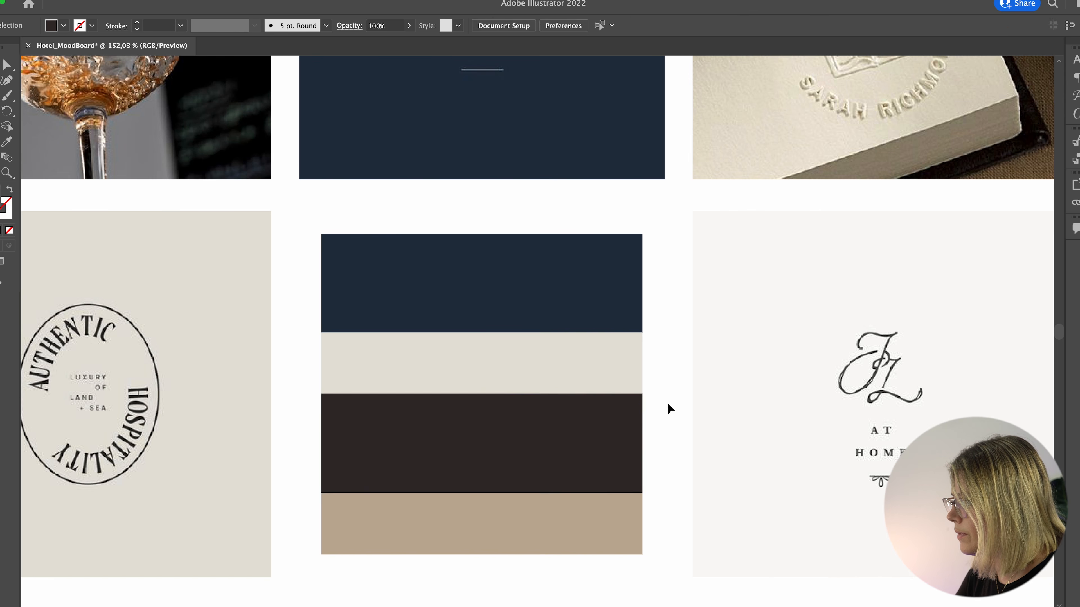
left_click(637, 361)
scroll(547, 333, "up", 3)
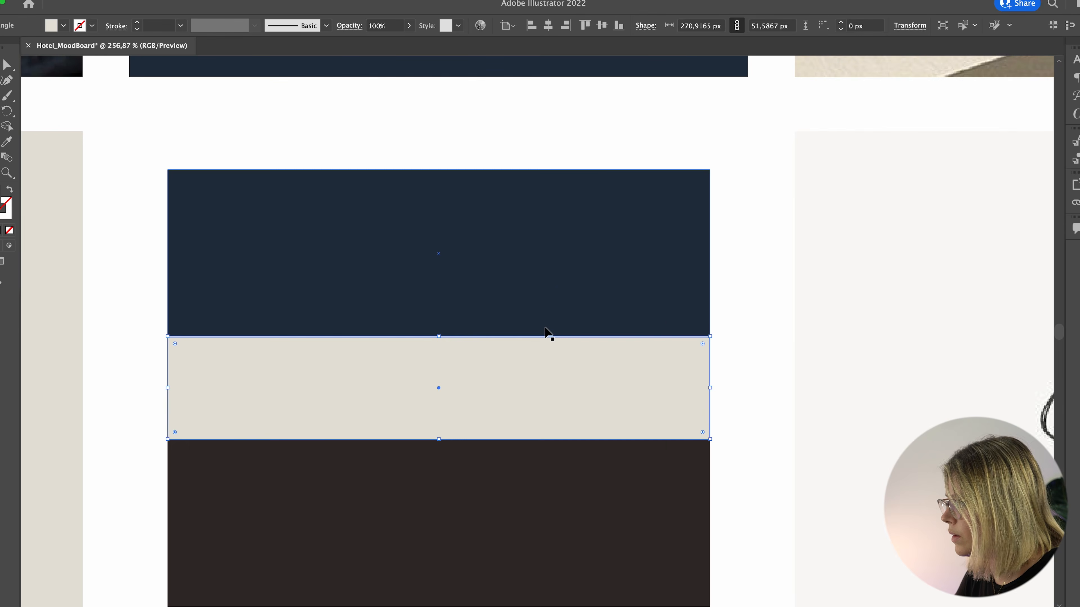
key("Down")
key("Up")
Nudge the dark brown and tan stripes to close the hairline gaps between the palette's lower stripes.
left_click(658, 513)
scroll(657, 513, "down", 3)
key("Down")
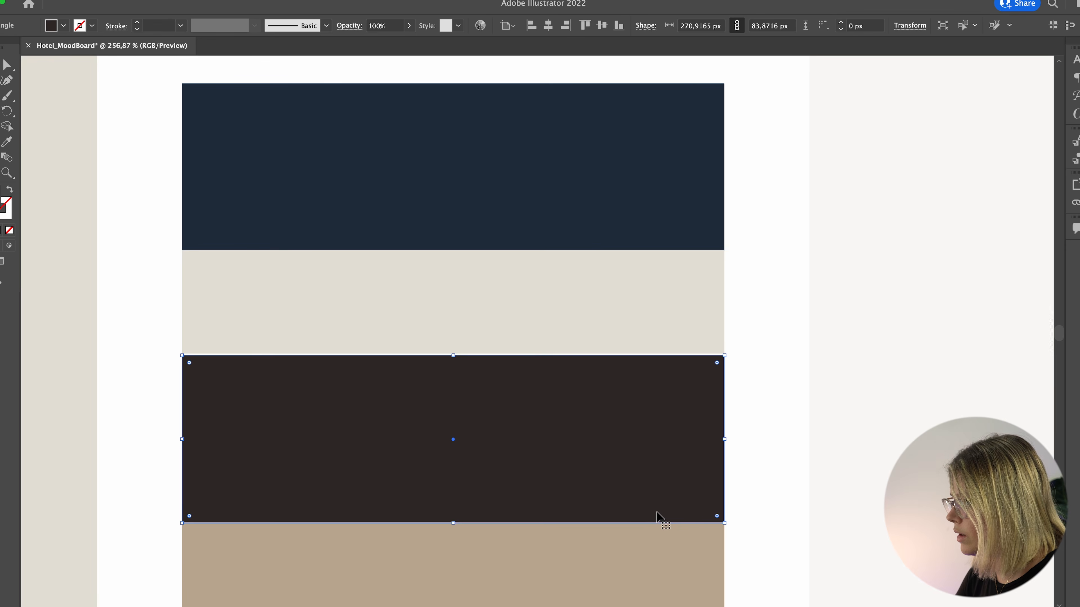
left_click(675, 549)
left_click(686, 466)
key("Up")
left_click(700, 531)
Group the four palette stripes and centre the group on the artboard.
scroll(775, 390, "down", 3)
left_click(746, 345)
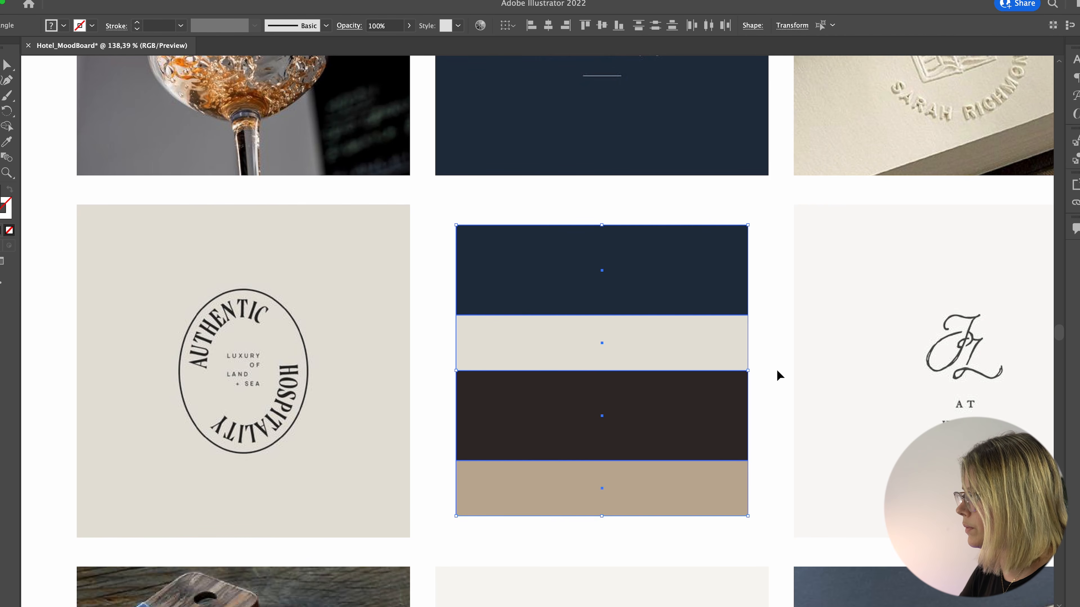
key("super+g")
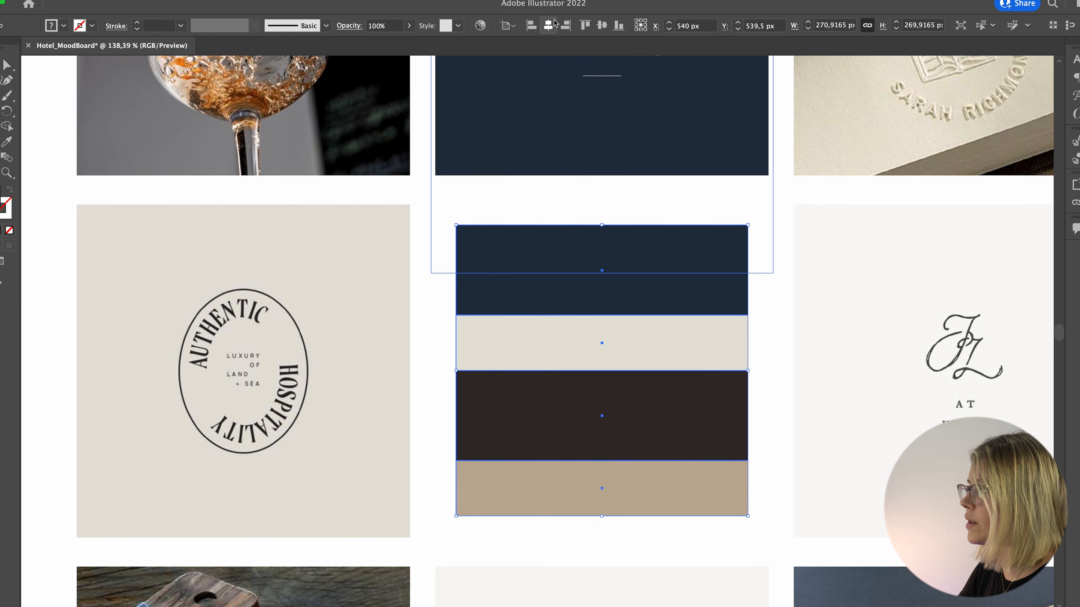
left_click(581, 208)
Inside the palette group, halve the tan bottom stripe to about 135 px wide and place a copy in its right half.
scroll(582, 204, "down", 6)
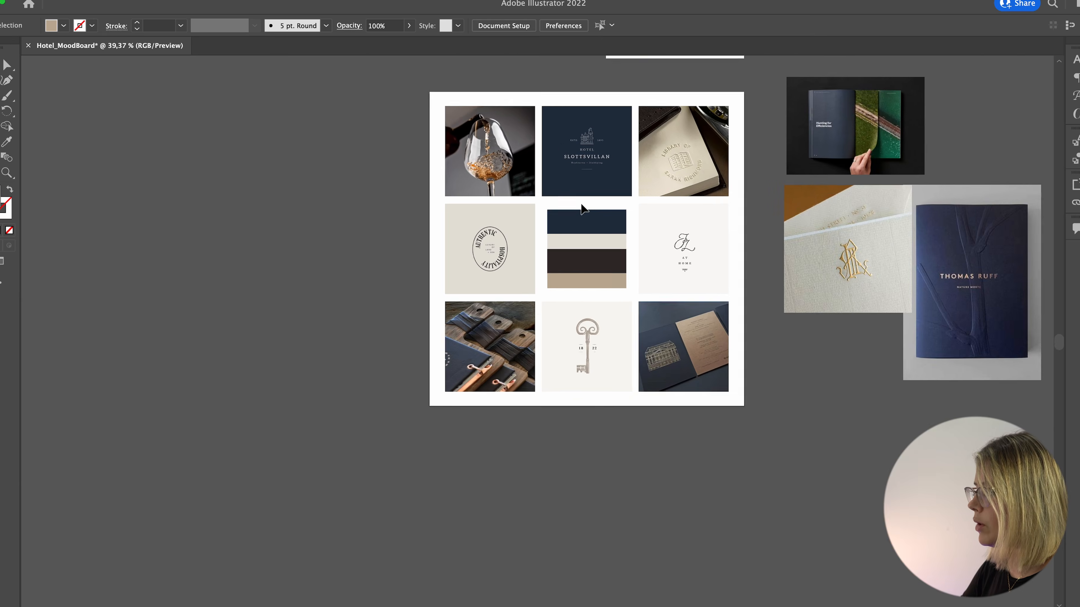
scroll(581, 205, "right", 2)
scroll(581, 204, "up", 2)
scroll(582, 204, "left", 1)
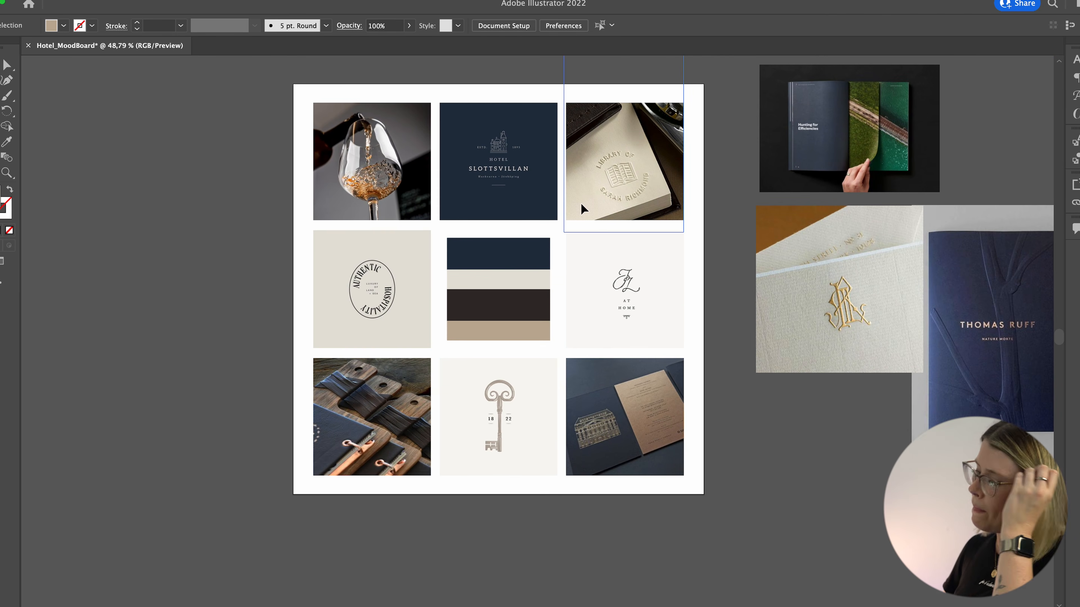
scroll(658, 258, "up", 3)
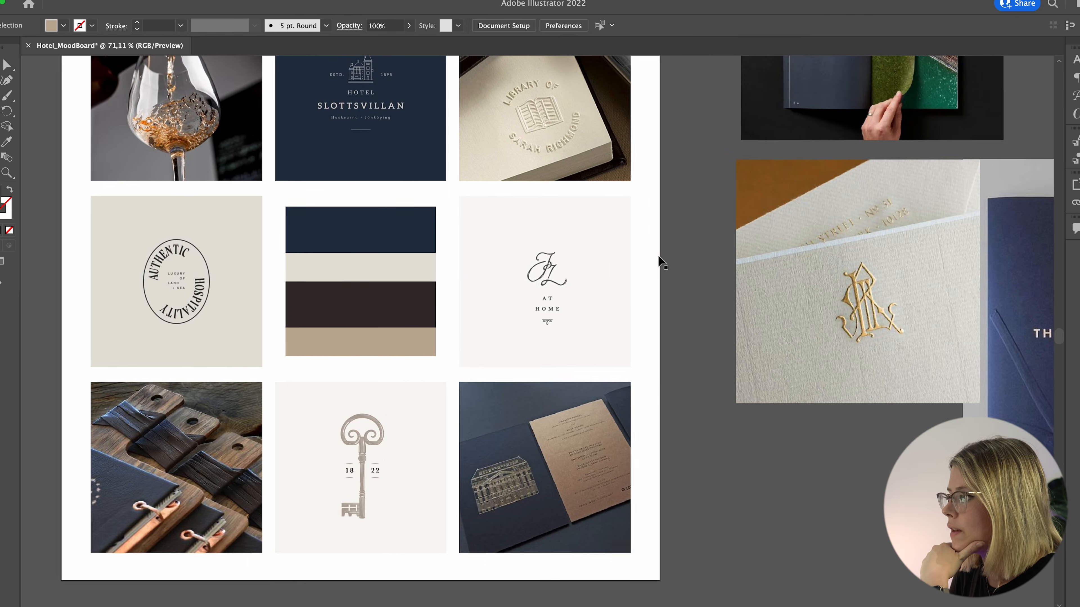
scroll(658, 259, "left", 5)
left_click(583, 342)
double_click(584, 340)
left_click(610, 334)
mouse_move(612, 331)
left_mouse_down()
mouse_move(540, 331)
mouse_move(606, 332)
left_mouse_up()
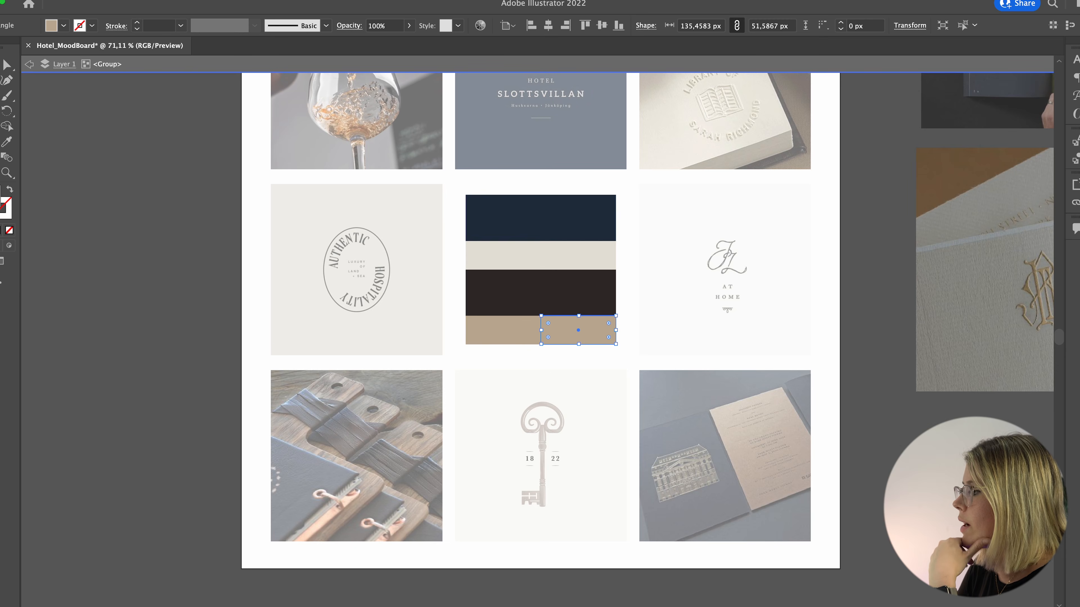
Fill the right half of the bottom stripe with a pale tan tint, then with the lightest tint from the Color Guide.
left_click(1075, 184)
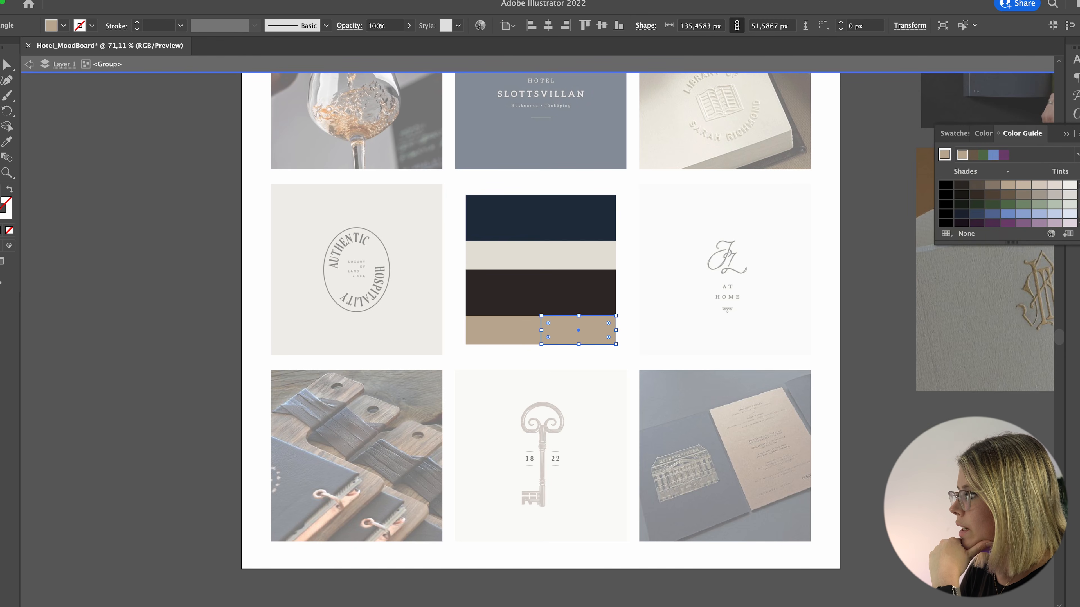
left_click(1051, 186)
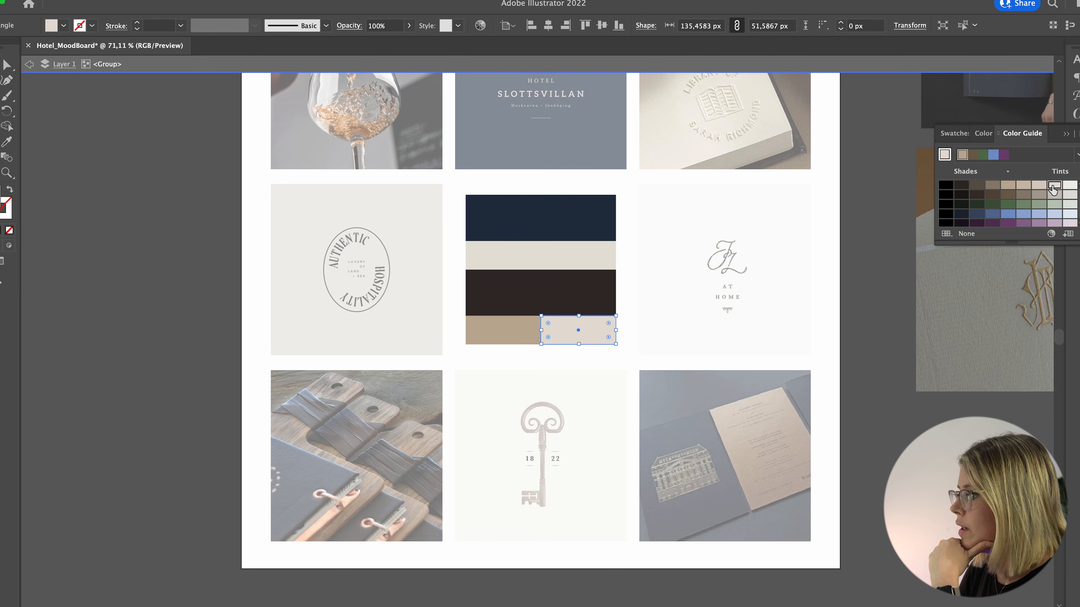
double_click(900, 233)
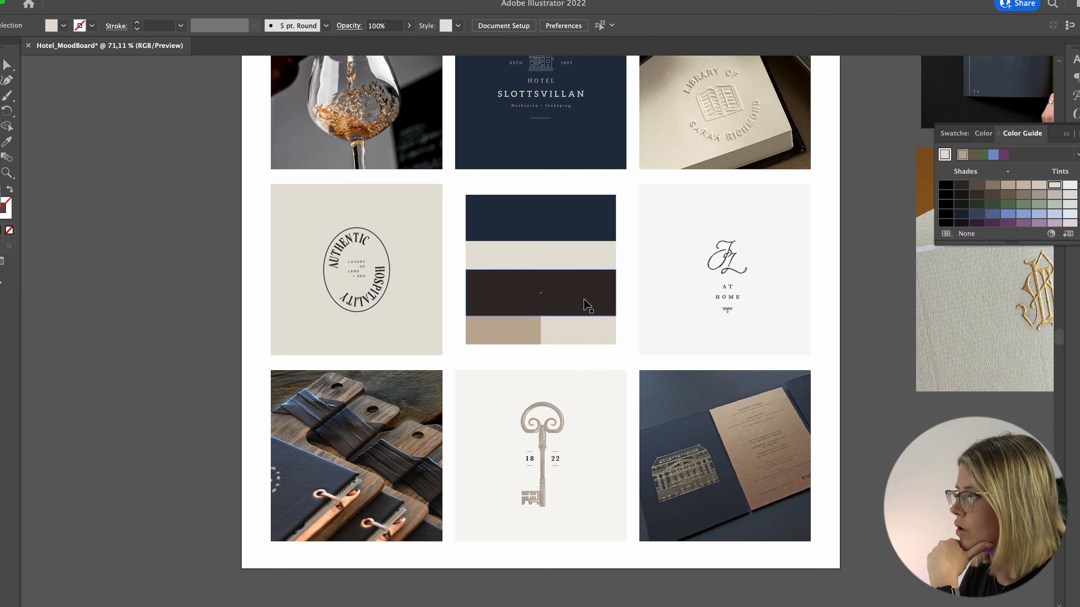
left_click(608, 332)
double_click(576, 334)
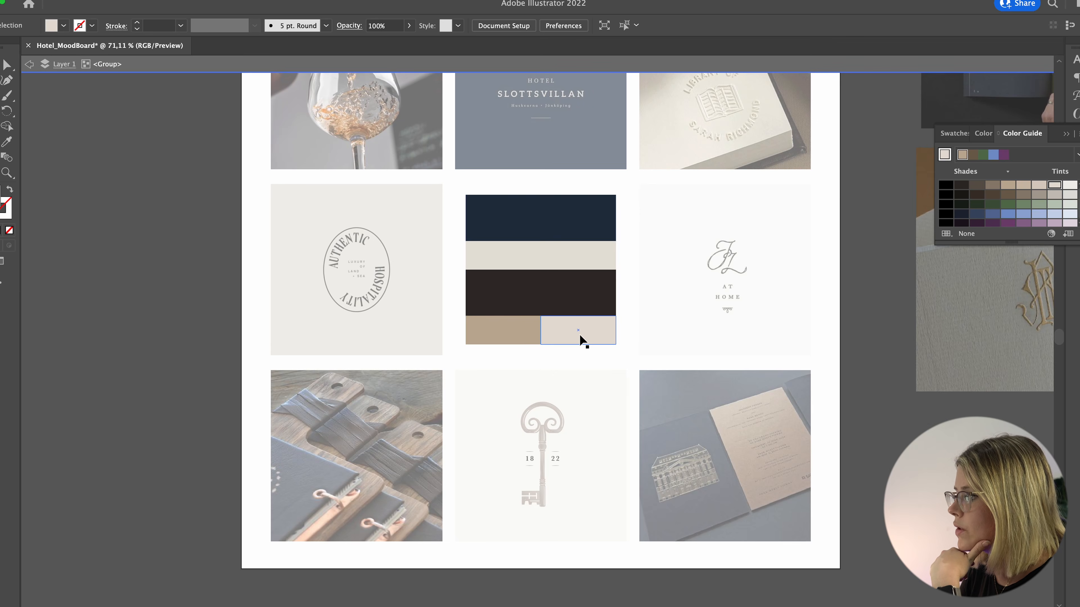
left_click(1072, 186)
left_click(716, 188)
left_click(596, 252)
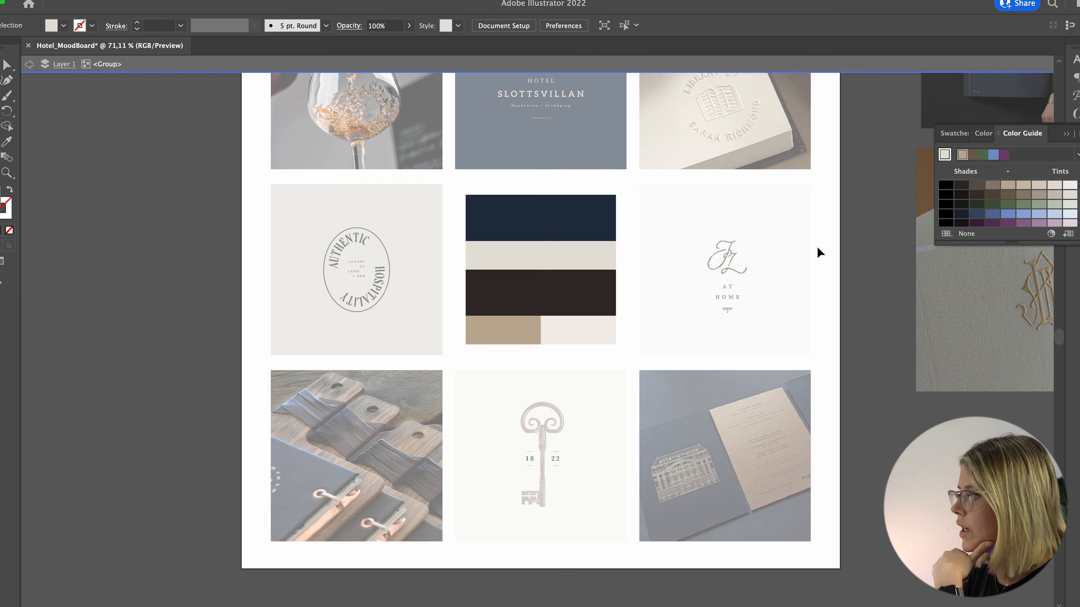
double_click(814, 246)
Refill the beige stripe with the sampled dark brown, then with a mid-grey tint of it from the Color Guide.
left_click(591, 242)
double_click(587, 251)
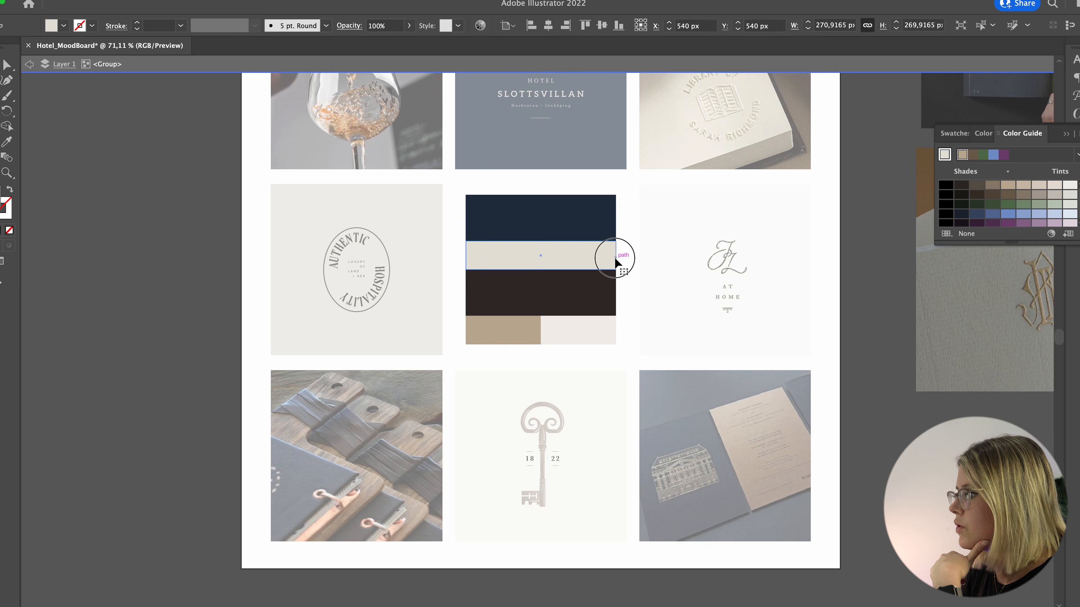
scroll(717, 255, "up", 5)
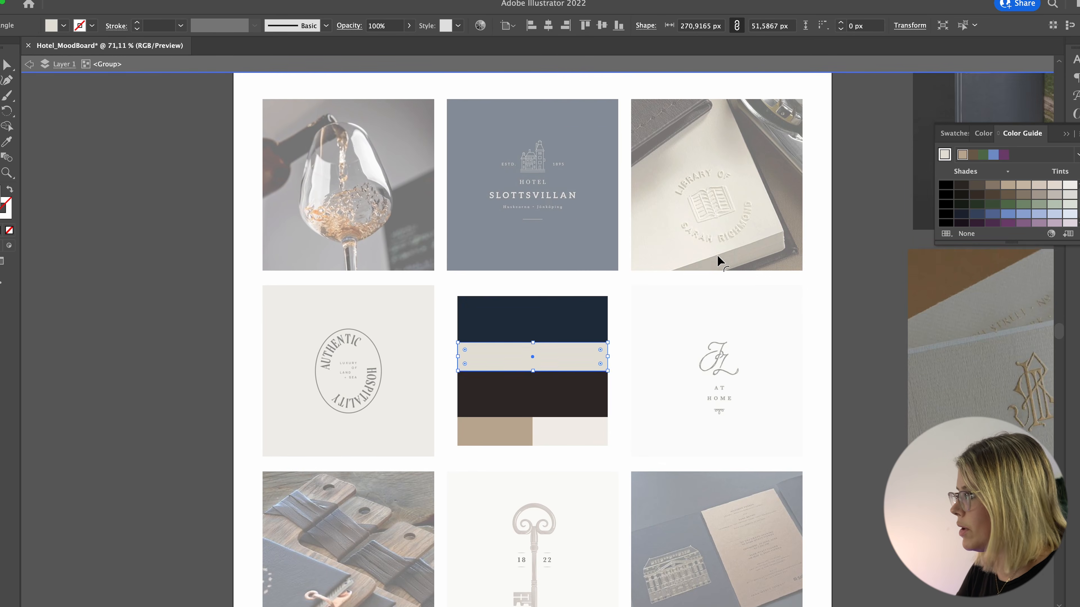
scroll(717, 255, "down", 4)
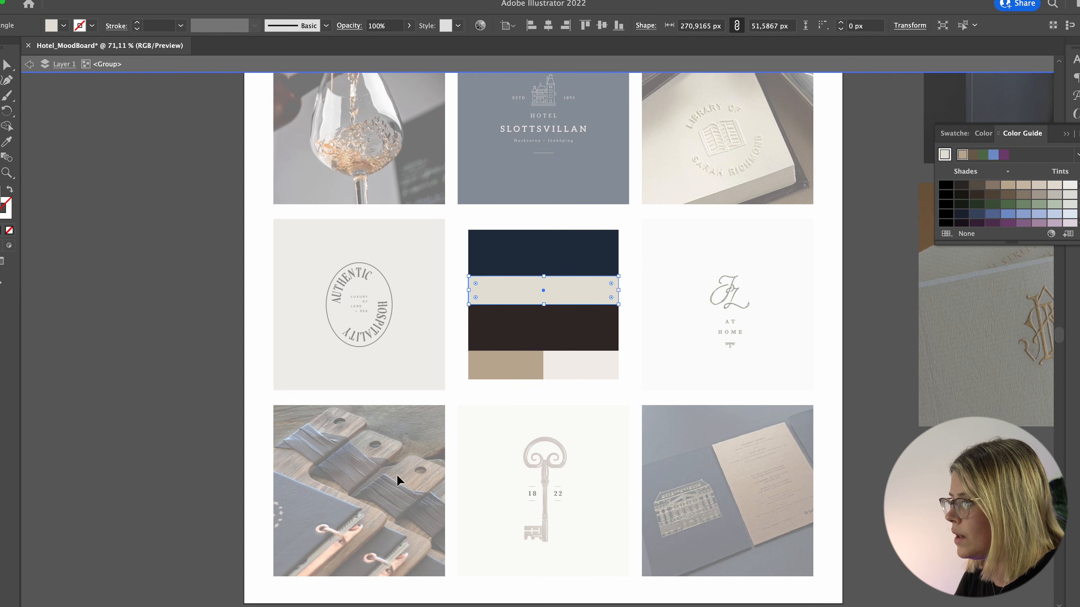
left_click(595, 339)
left_click(589, 292)
key("i")
left_click(592, 317)
key("v")
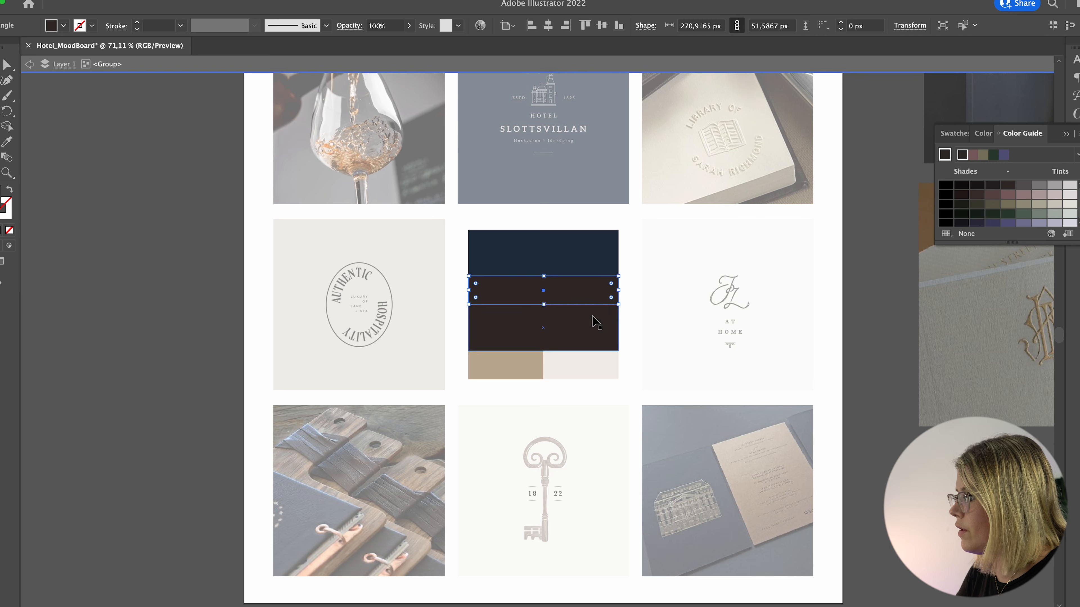
left_click(1054, 185)
left_click(1039, 187)
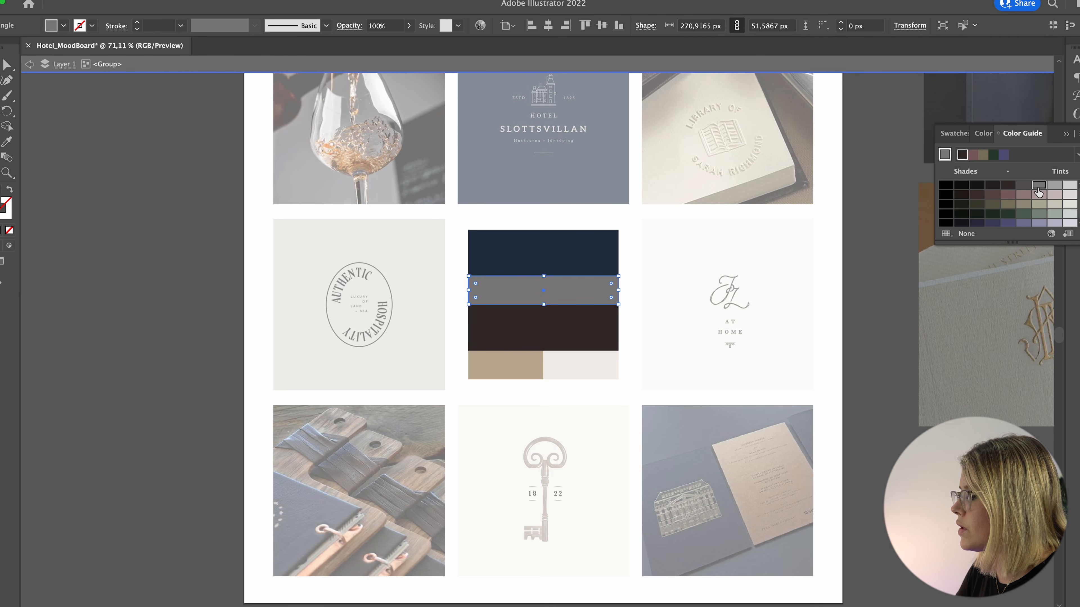
double_click(907, 224)
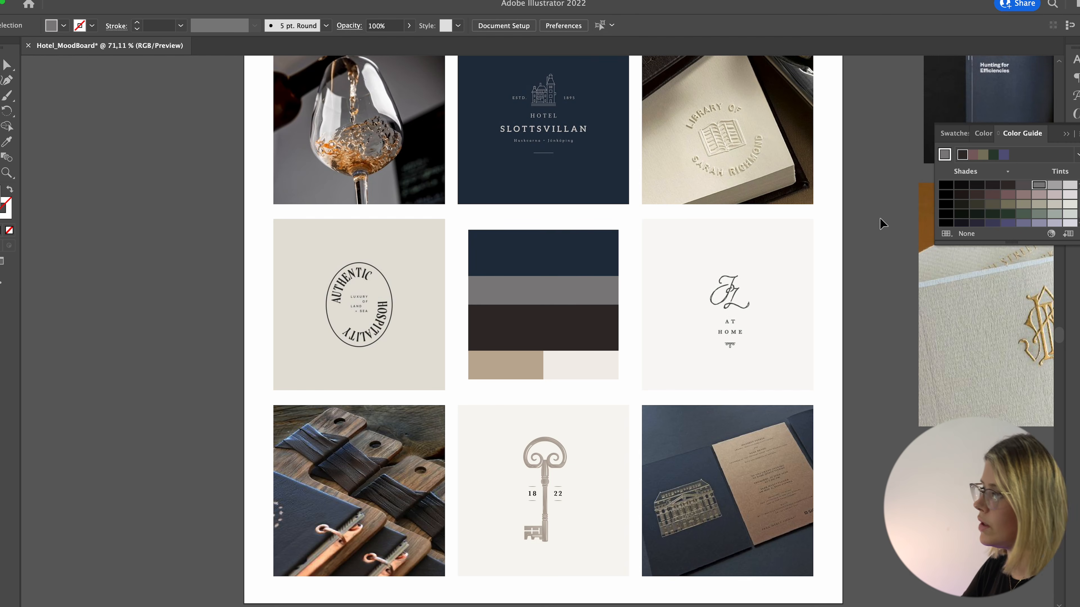
Rotate the grouped colour palette 90° counter-clockwise so its stripes run vertically with navy on the left.
key("super+minus")
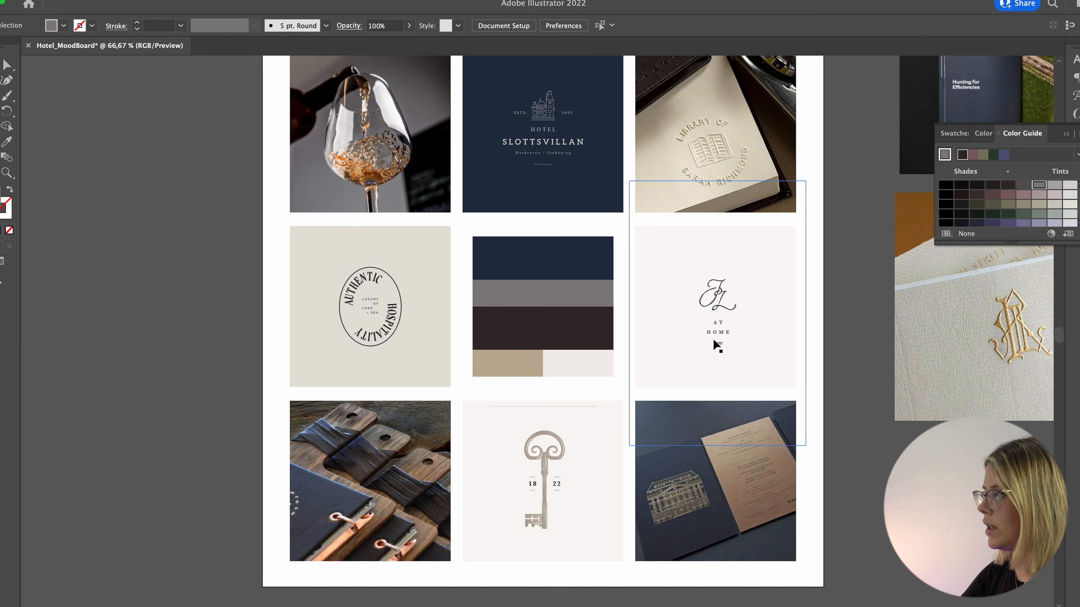
key("super+minus")
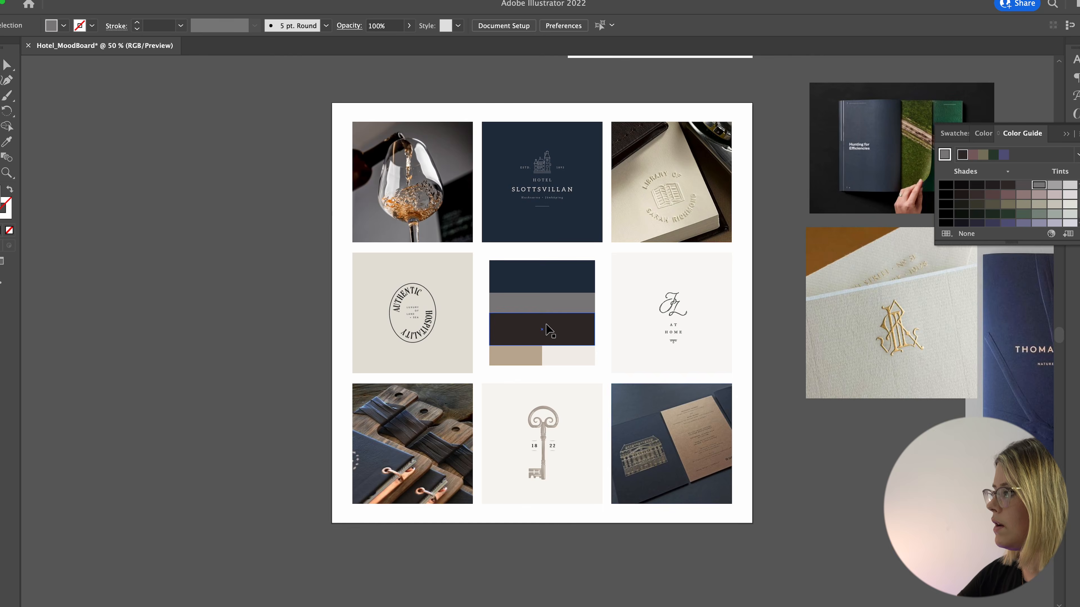
scroll(637, 269, "down", 2)
scroll(518, 298, "up", 5)
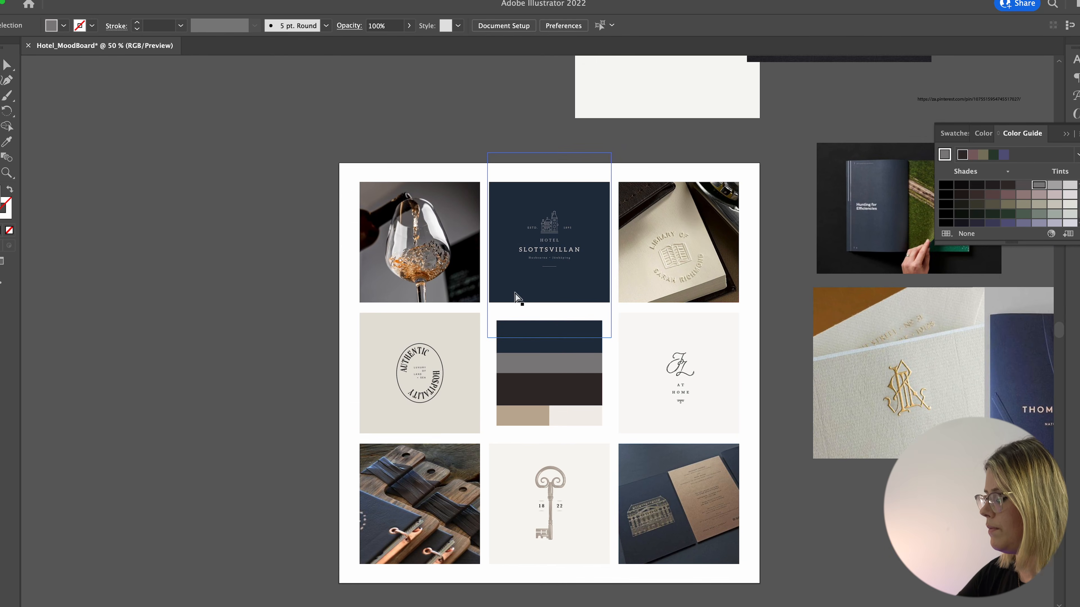
key("super+plus")
key("super+plus")
left_click_drag(596, 388, 558, 319)
left_click(595, 275)
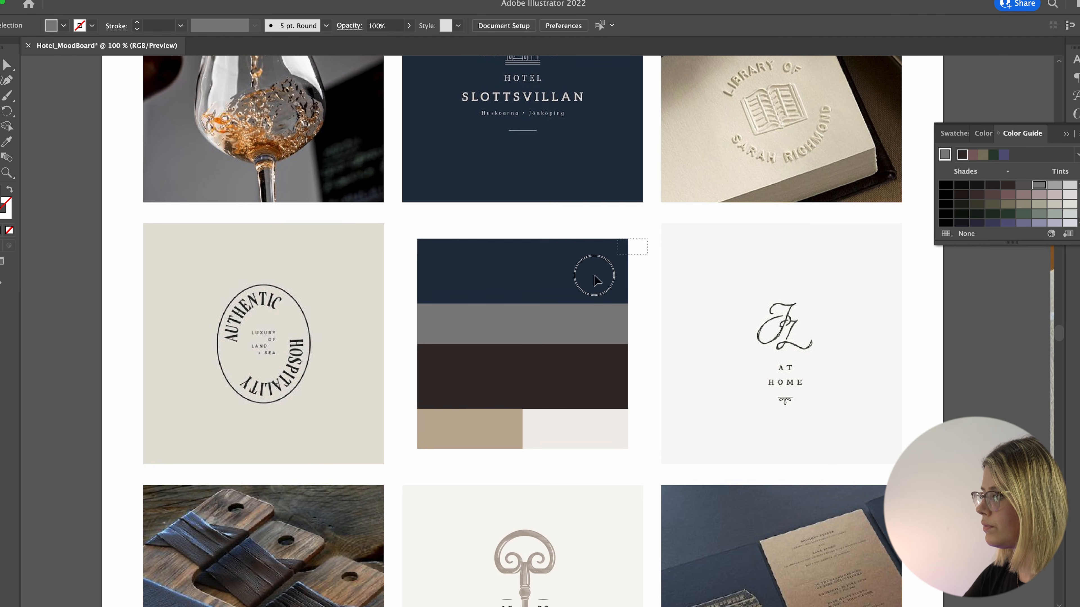
left_click_drag(633, 235, 434, 296)
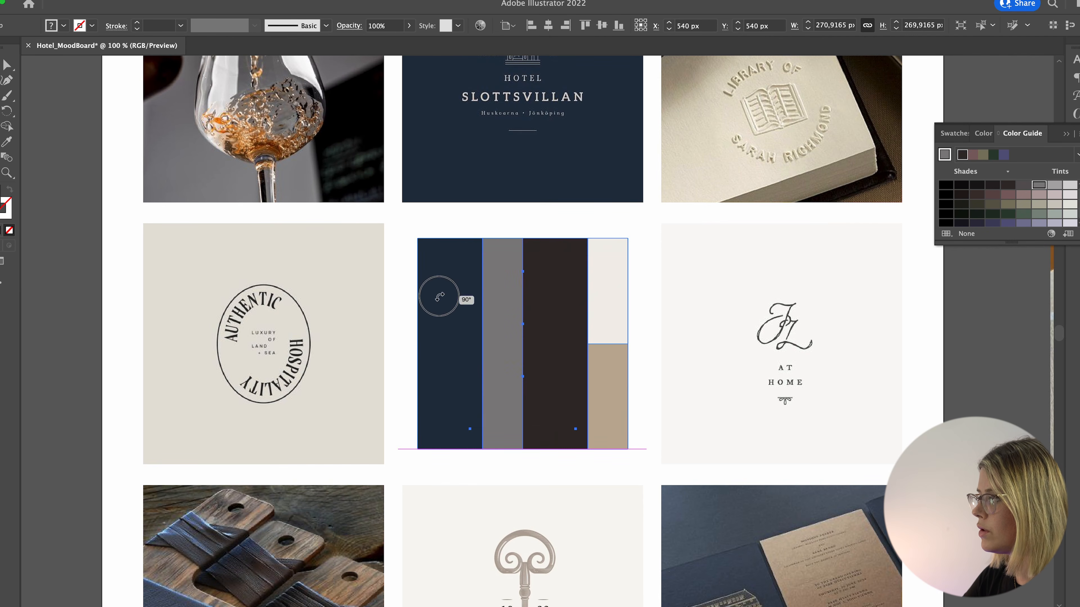
left_click(535, 224)
key("super+minus")
key("super+minus")
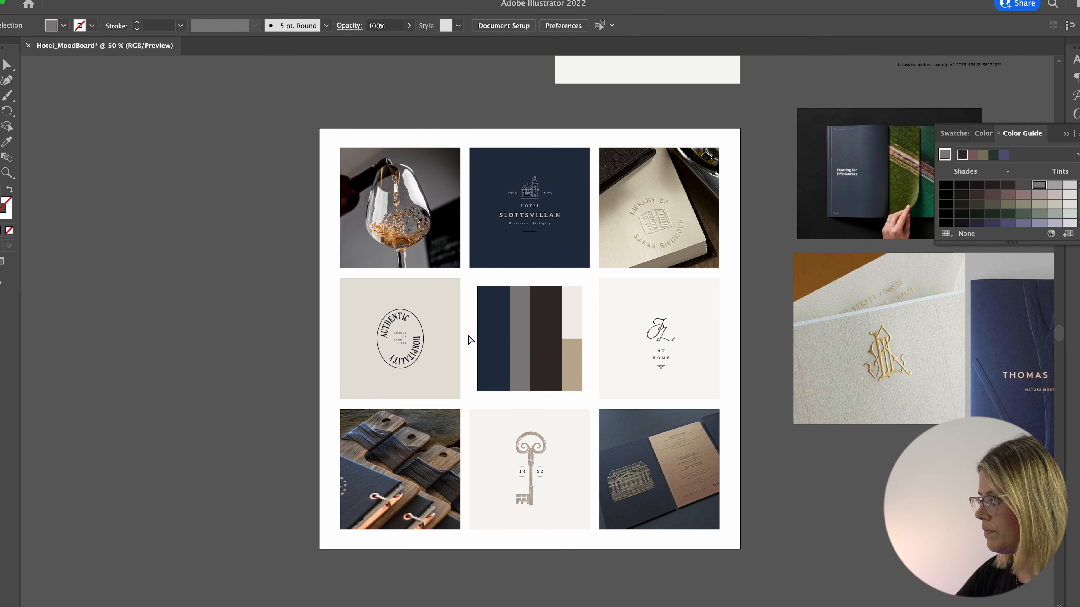
Undo the palette rotation, the grey and brown fills on the beige stripe, and the pale tints on the half-width tan copy.
key("super+plus")
key("super+z")
key("super+z")
key("super+z")
key("super+z")
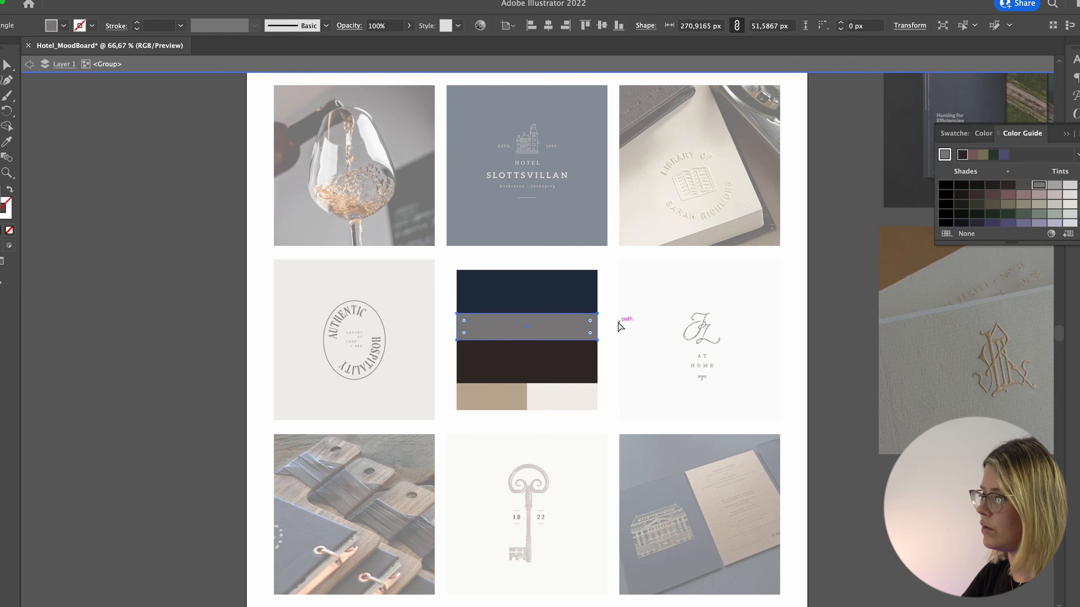
key("super+z")
key("super+z")
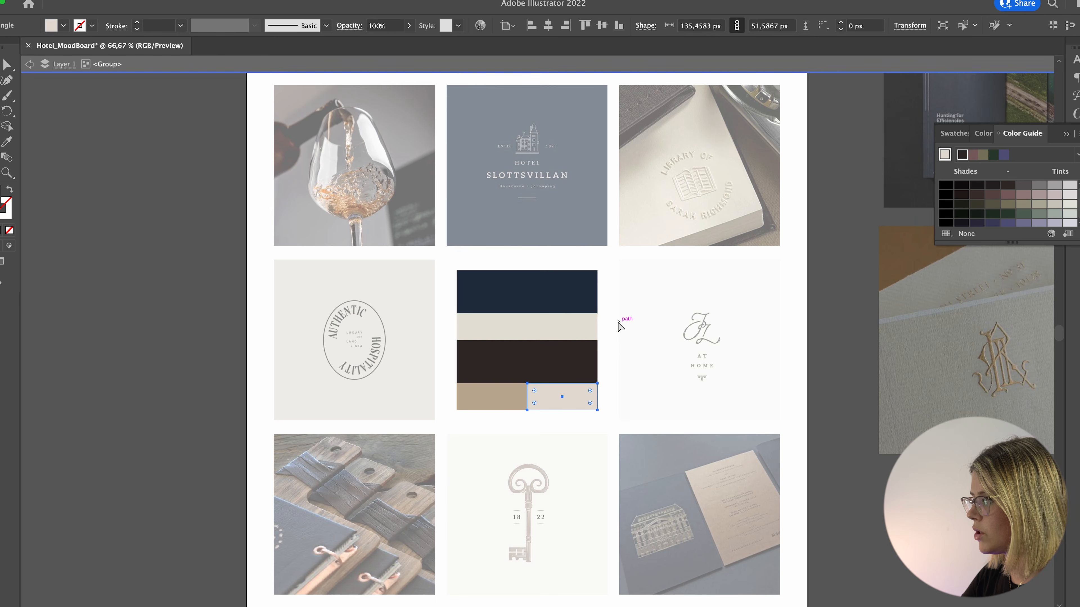
key("super+z")
key("v")
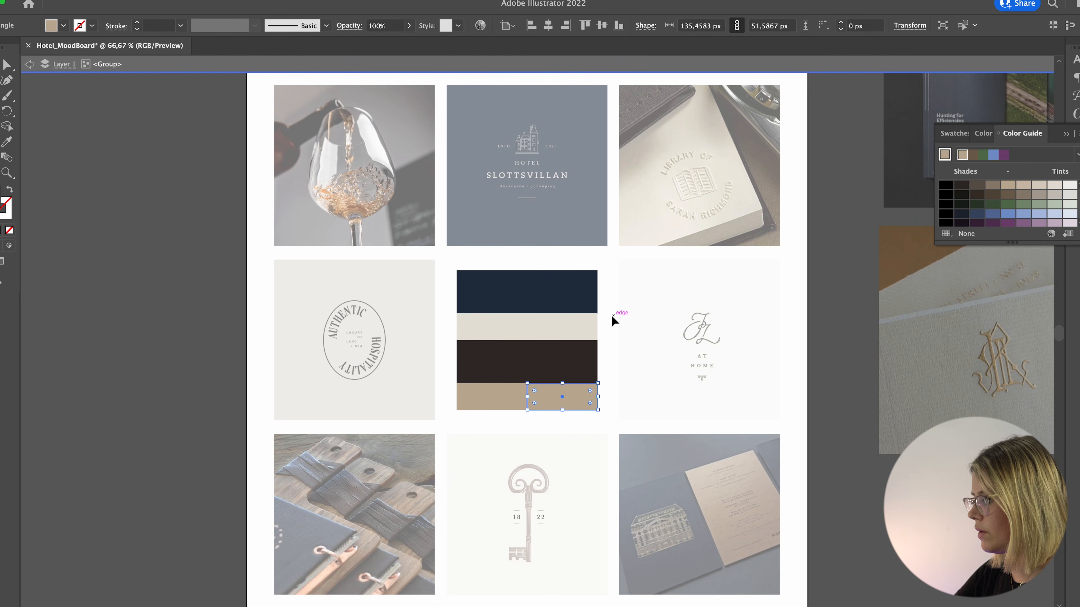
Delete the half-width tan copy, widen the remaining tan piece to the palette's full width, and leave the group's isolation mode.
key("Delete")
left_click(526, 404)
left_click_drag(527, 397, 597, 400)
left_click(614, 346)
key("super+minus")
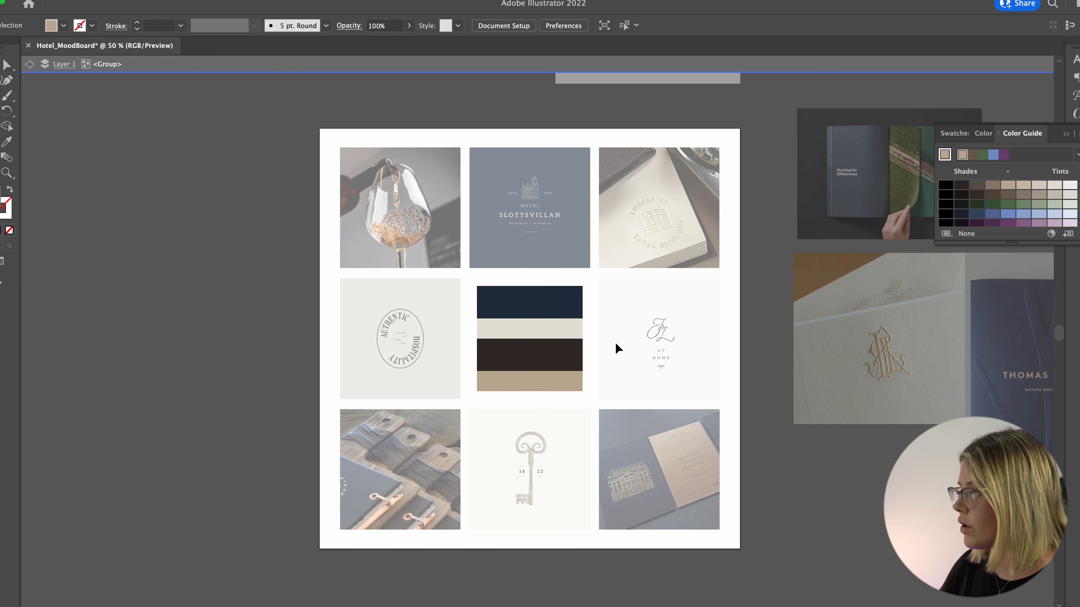
double_click(773, 356)
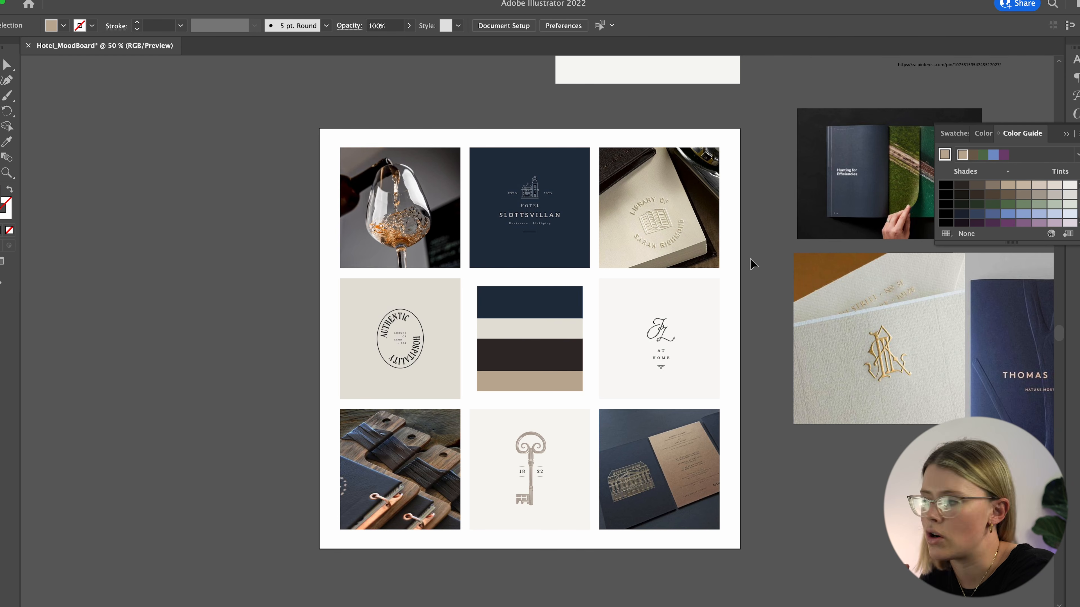
scroll(750, 261, "right", 3)
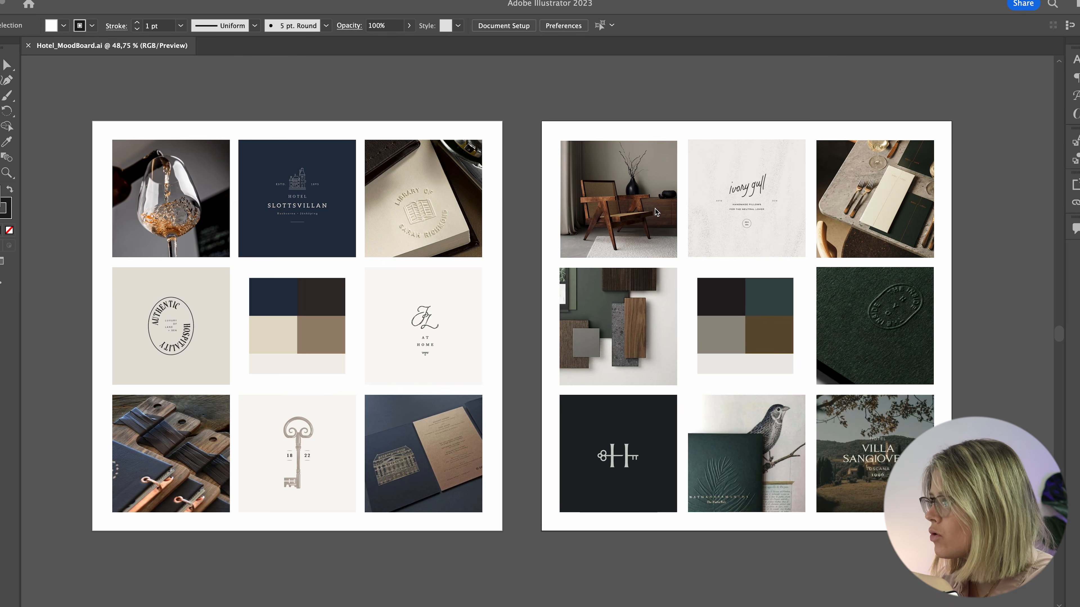
scroll(480, 206, "right", 3)
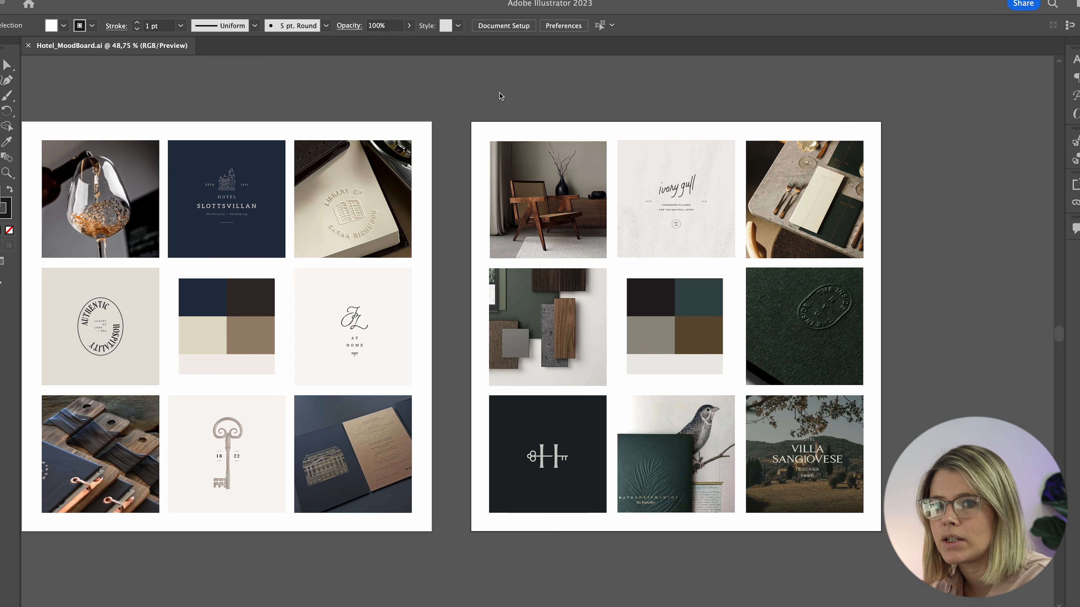
Compare the two hotel mood boards side by side, looking at their image grids and central colour palettes.
scroll(499, 92, "left", 3)
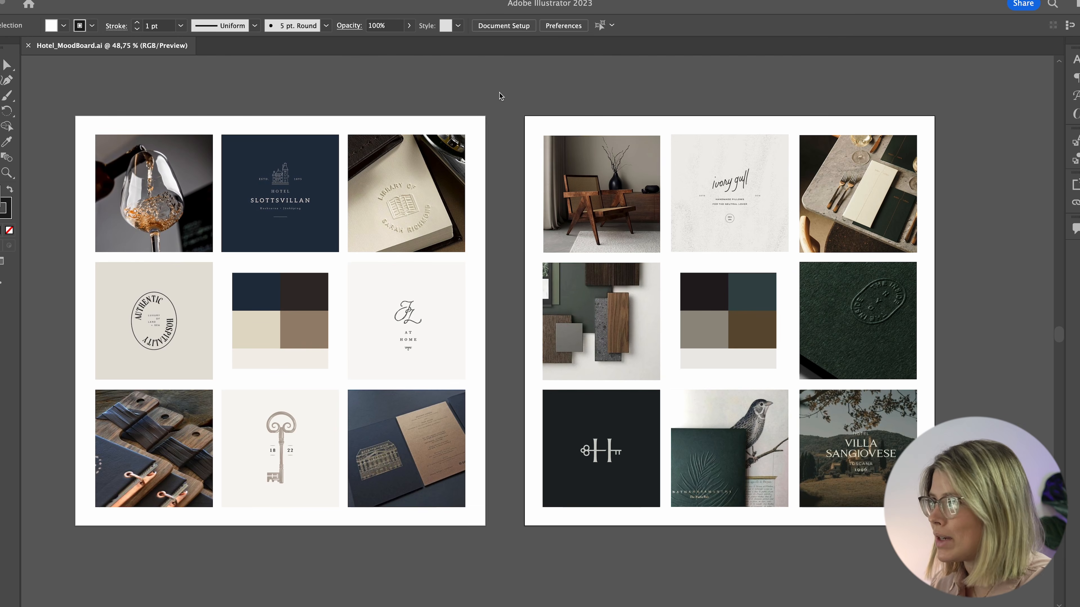
scroll(510, 95, "left", 1)
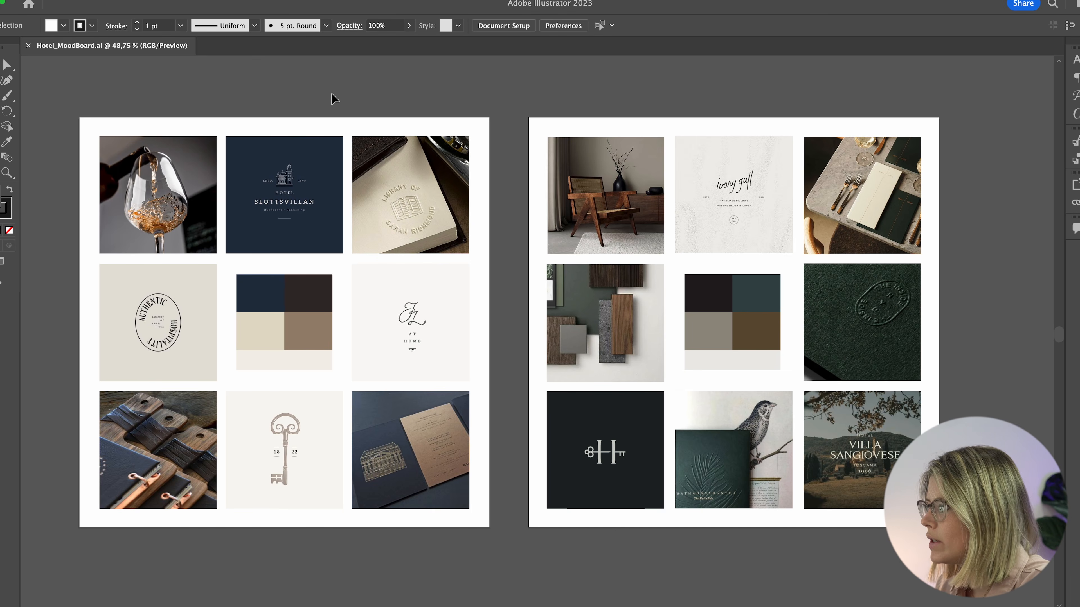
scroll(331, 95, "right", 3)
scroll(331, 94, "left", 1)
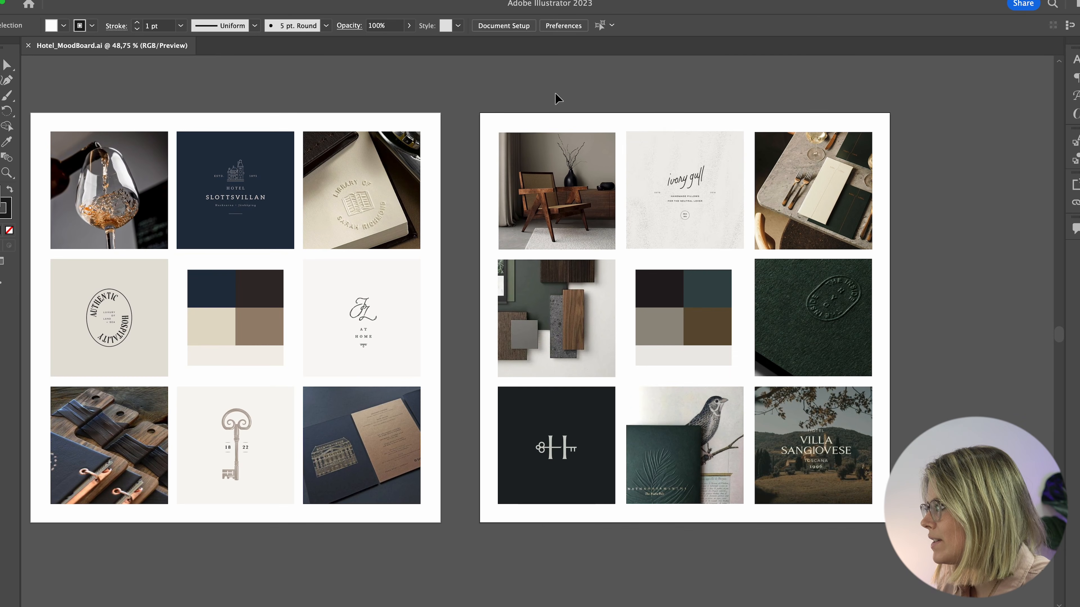
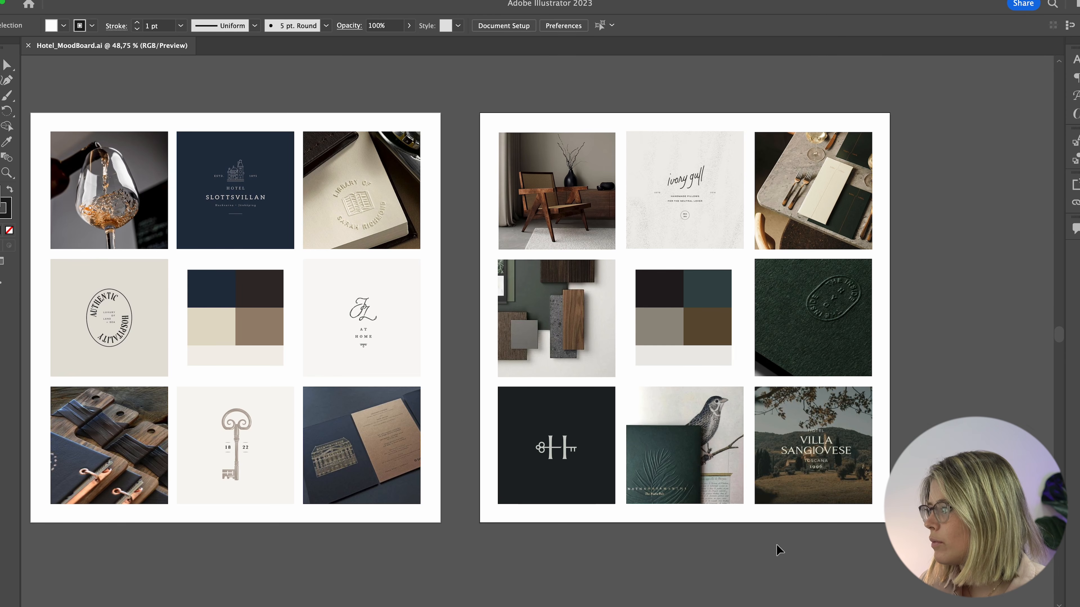
scroll(777, 550, "left", 2)
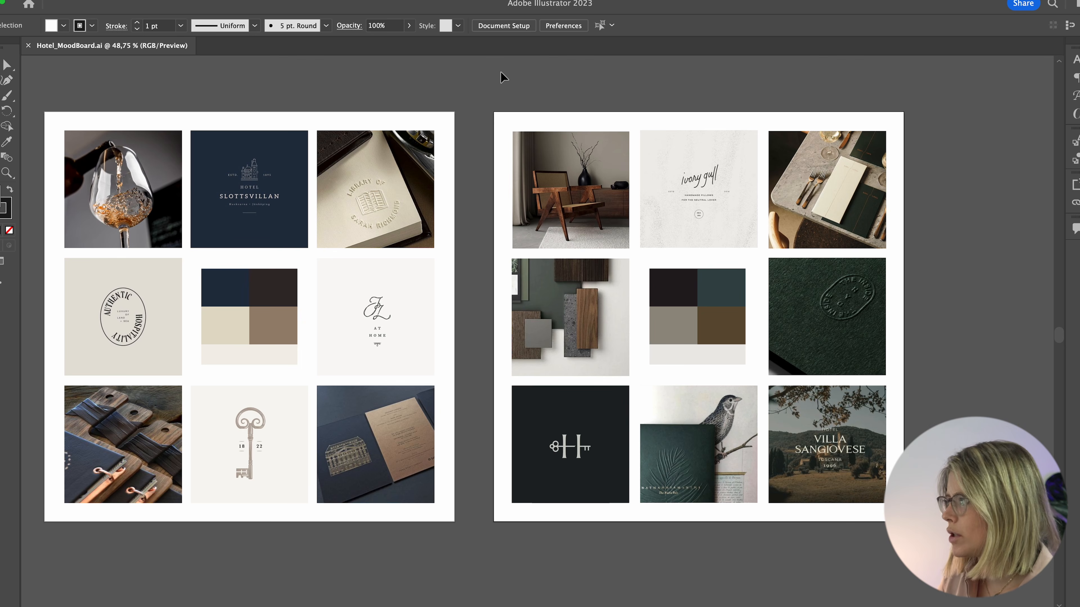
scroll(503, 77, "left", 3)
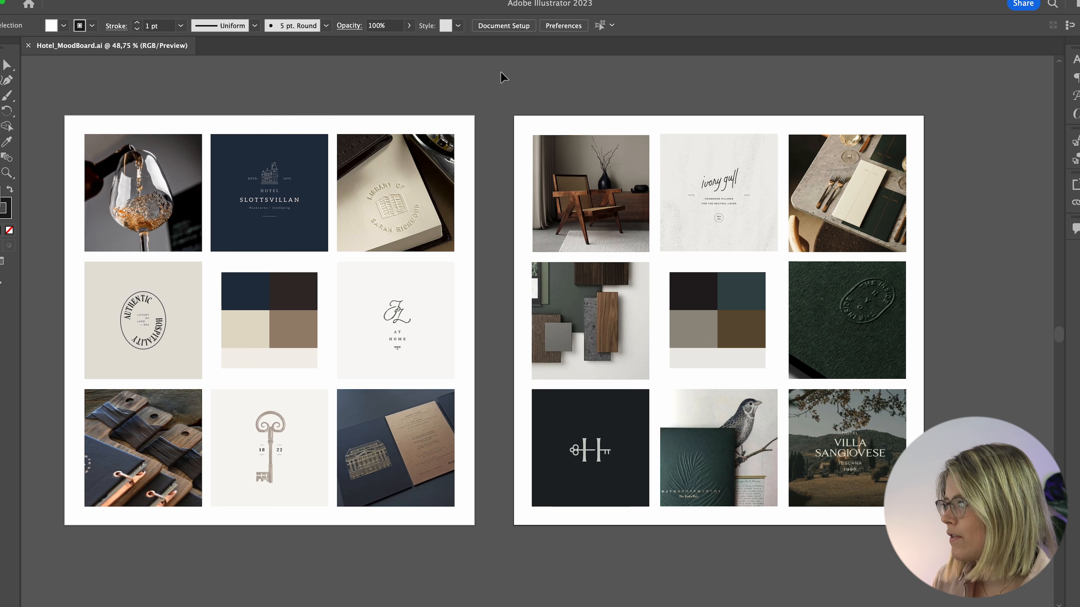
scroll(528, 65, "left", 2)
scroll(528, 65, "up", 1)
left_click(801, 255)
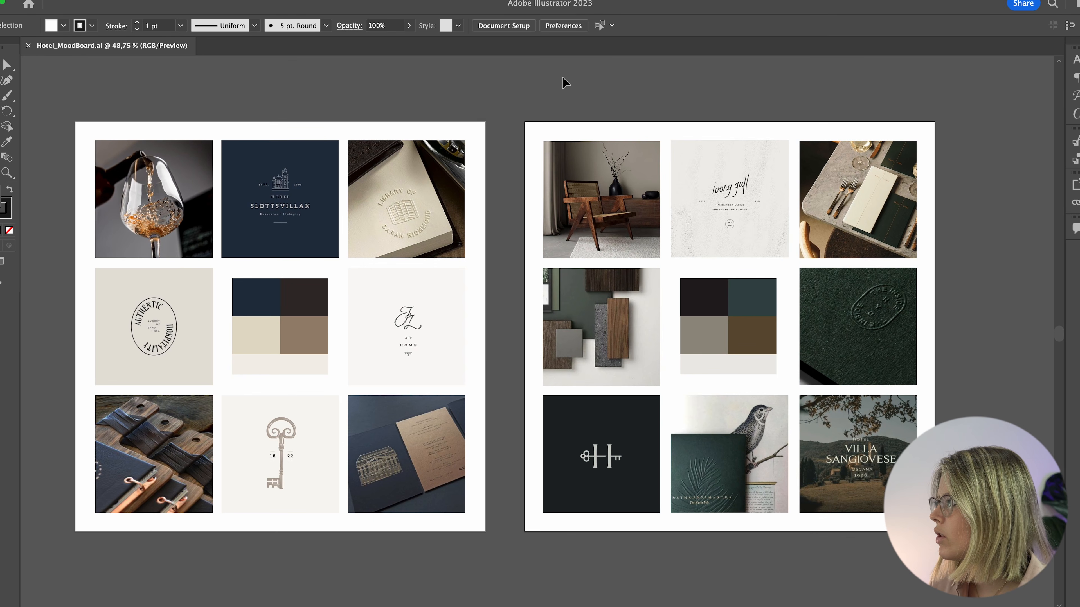
scroll(566, 86, "left", 2)
scroll(566, 86, "down", 1)
scroll(567, 91, "right", 2)
scroll(566, 91, "up", 1)
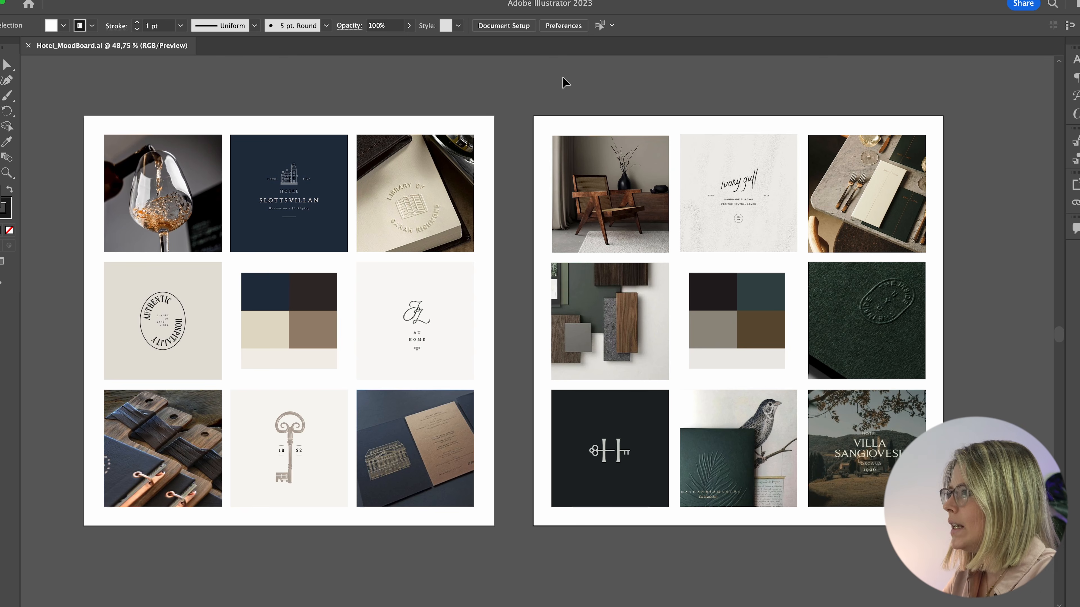
Switch to the Creative Direction presentation in InDesign and review its cover, purpose, brand and goal pages up to the Concept 01 title.
left_click(610, 451)
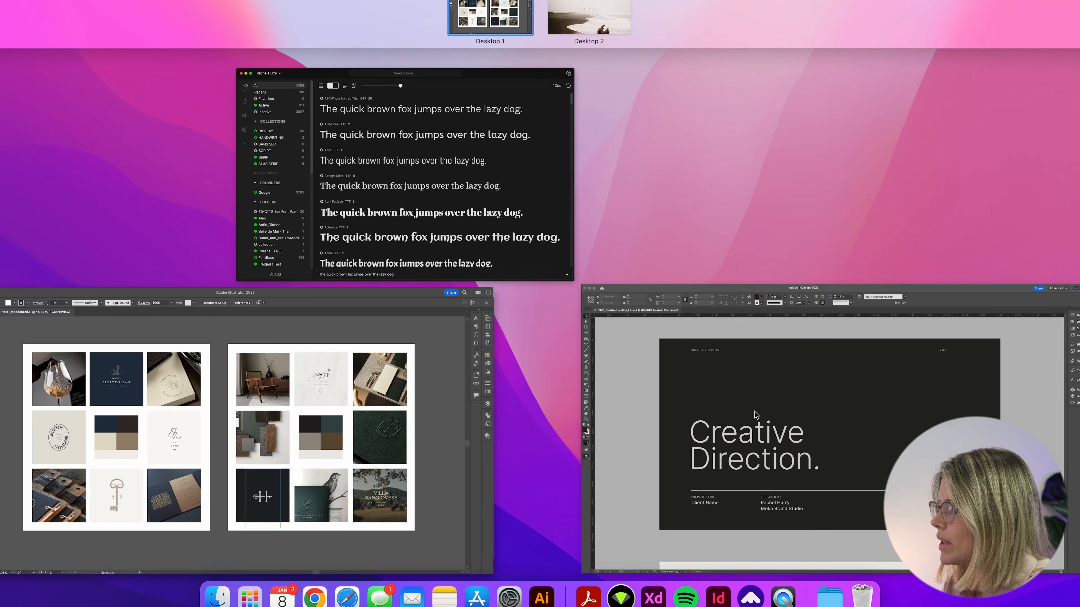
left_click(786, 403)
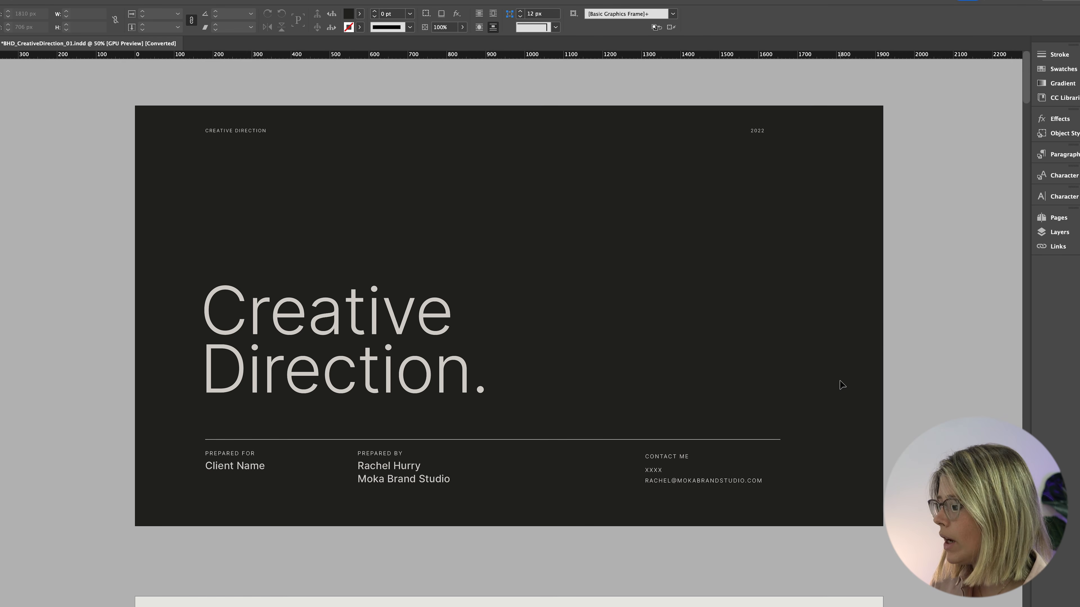
scroll(839, 380, "down", 10)
scroll(841, 377, "down", 5)
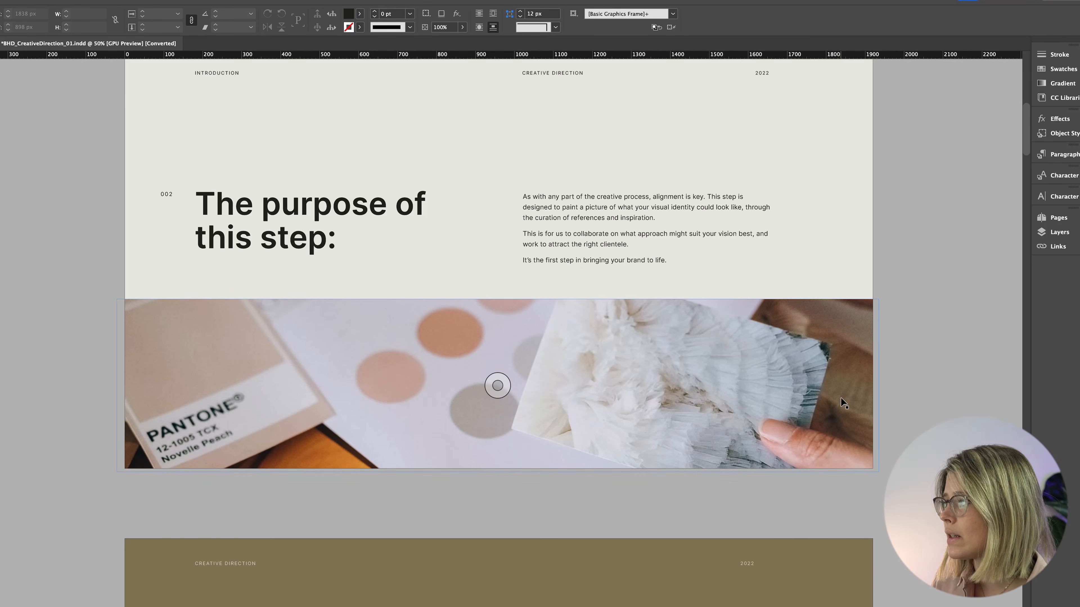
scroll(838, 283, "up", 2)
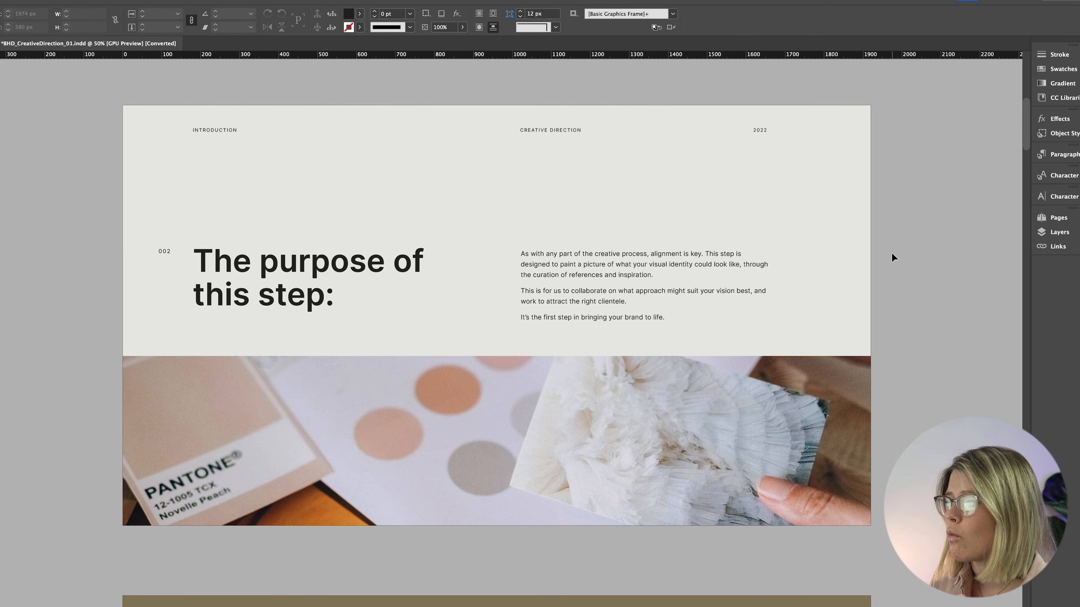
scroll(891, 253, "down", 10)
scroll(891, 253, "up", 3)
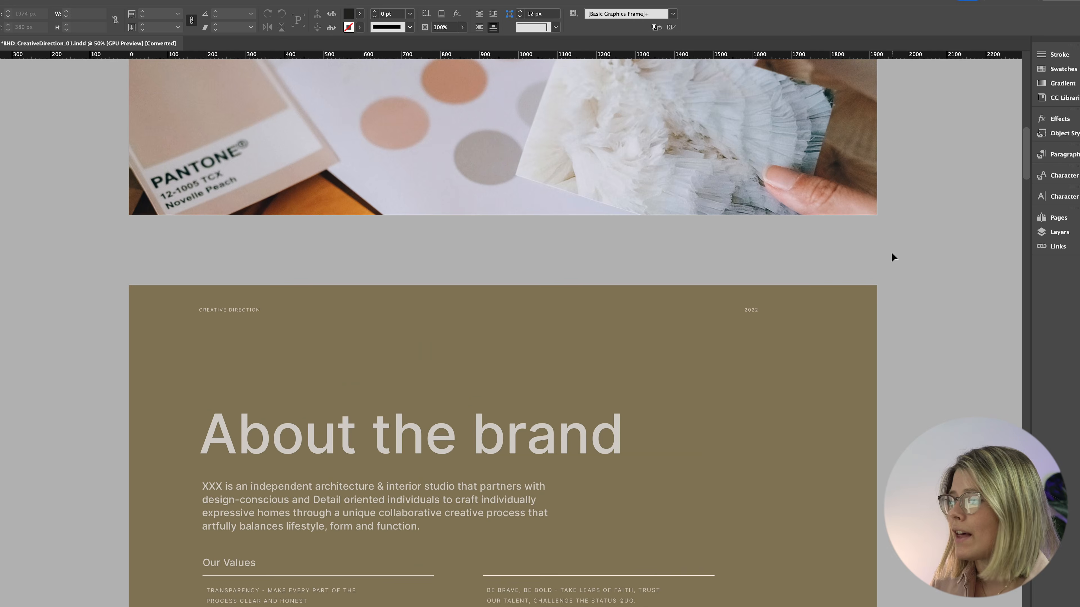
scroll(891, 252, "down", 2)
scroll(891, 252, "down", 3)
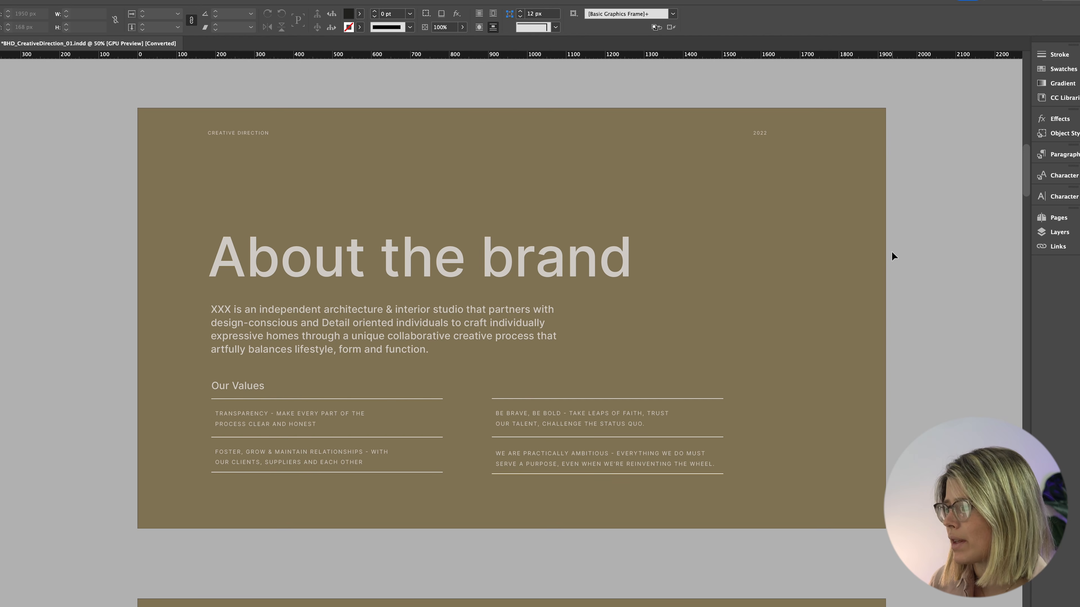
scroll(892, 252, "down", 15)
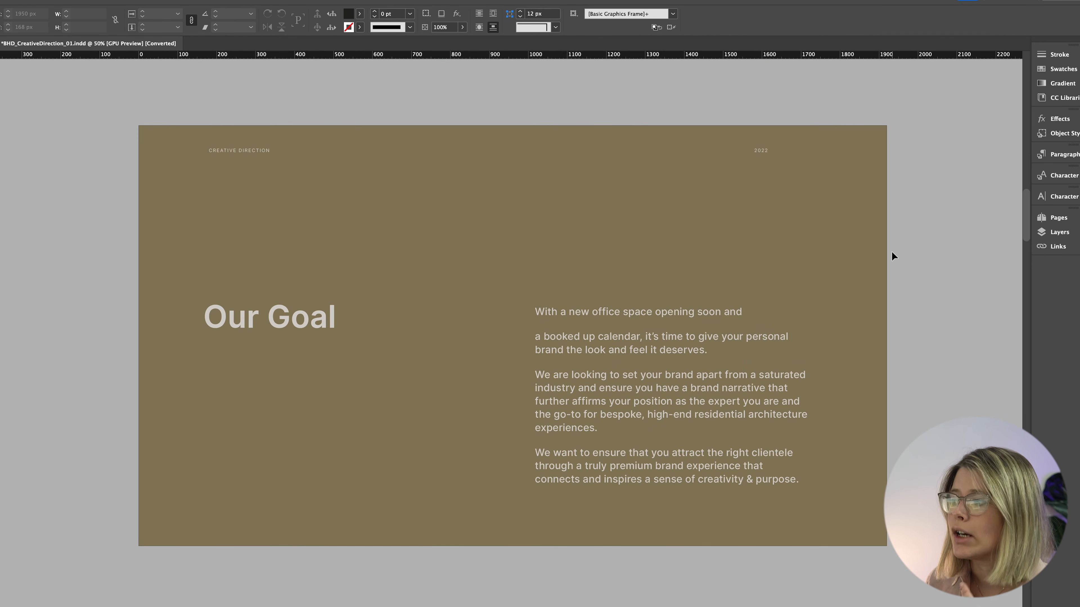
scroll(892, 252, "down", 15)
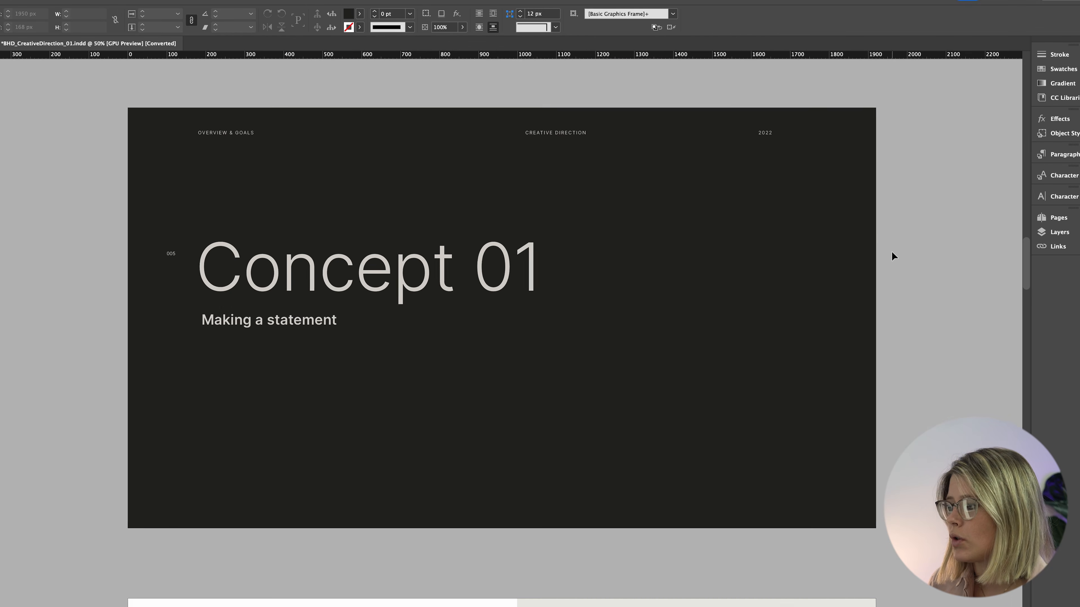
scroll(891, 252, "up", 1)
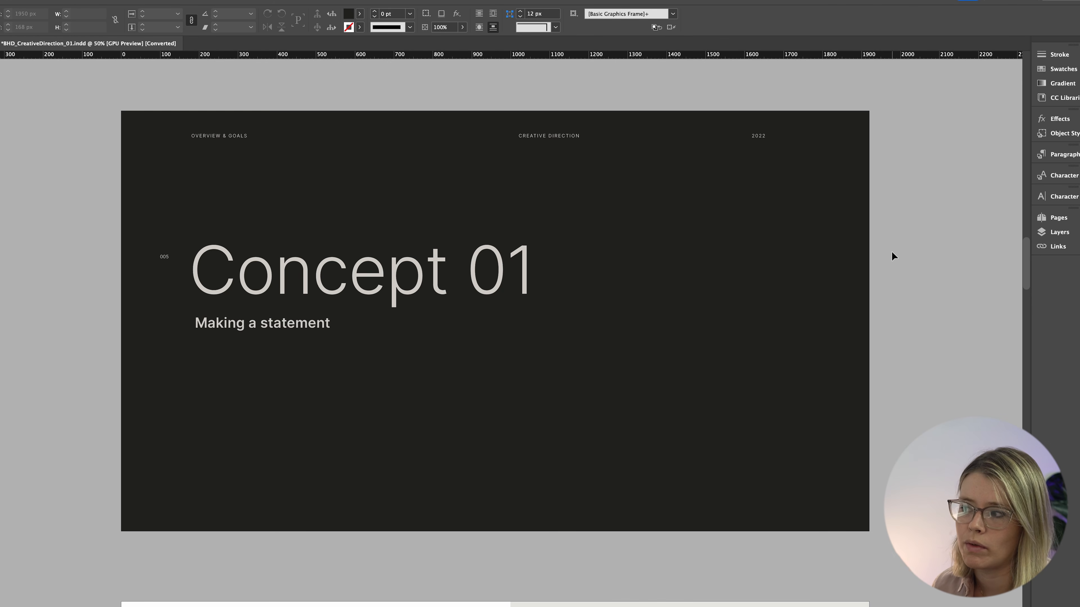
Examine the Concept 01 and Concept 02 mood board pages with their notes on core concept, colour, type, imagery and texture.
scroll(892, 252, "down", 10)
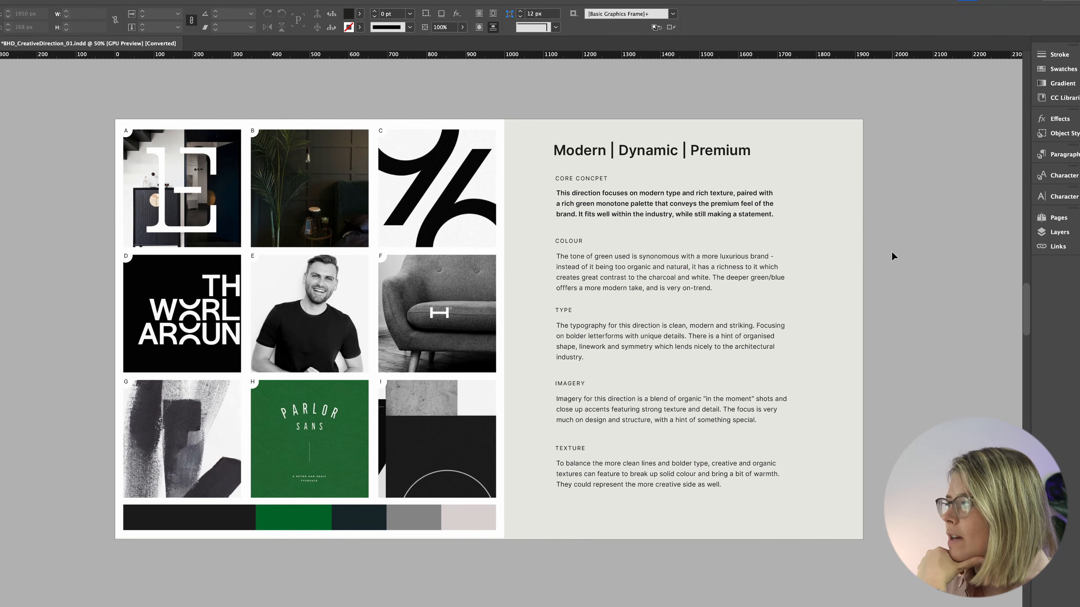
scroll(859, 209, "up", 10)
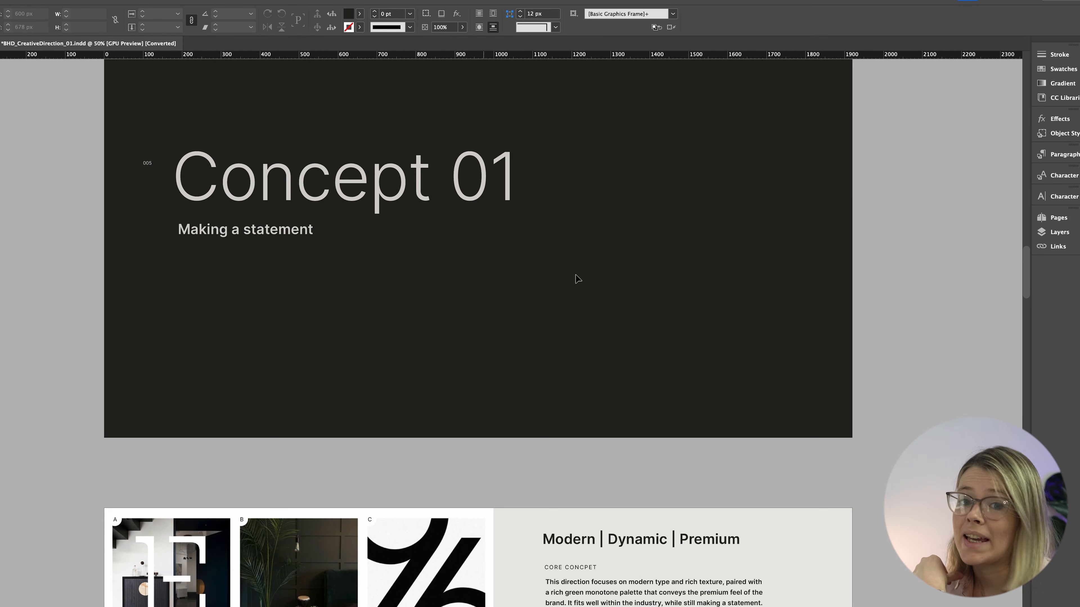
scroll(620, 276, "down", 10)
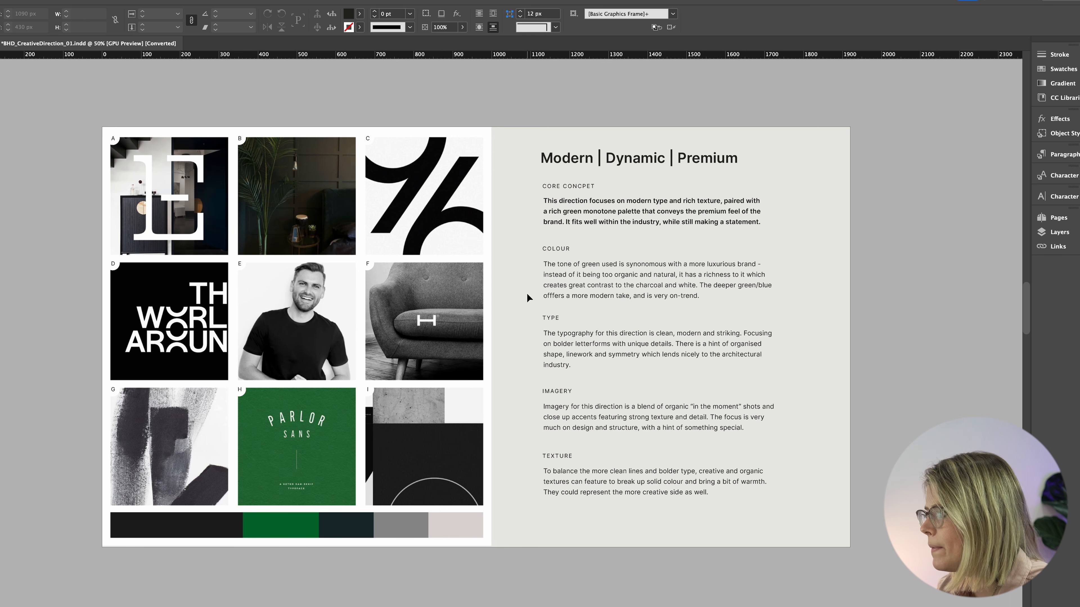
scroll(527, 294, "down", 10)
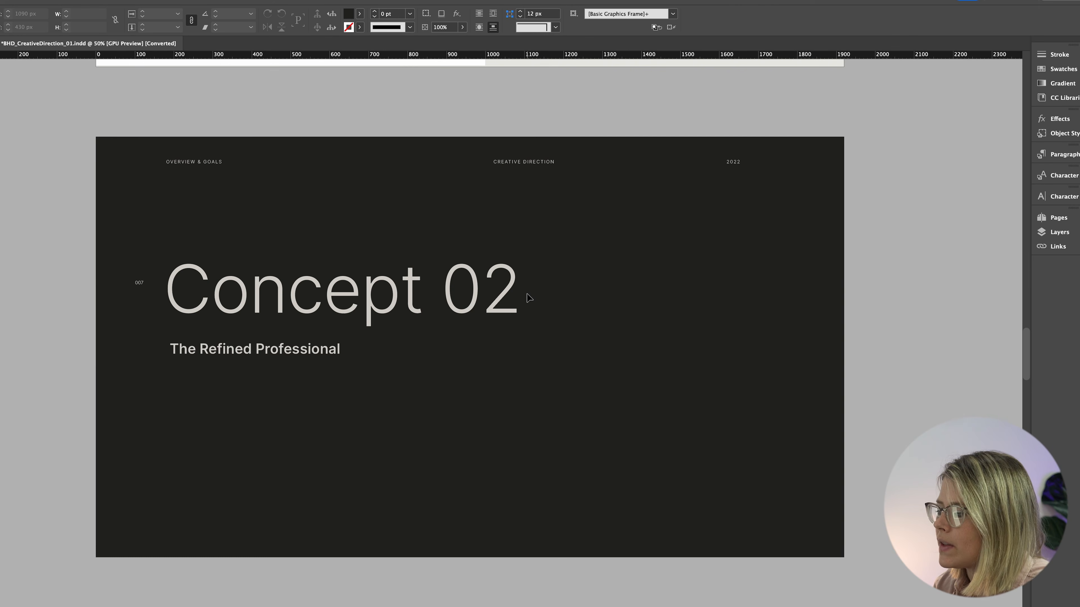
scroll(350, 351, "down", 6)
scroll(350, 349, "down", 6)
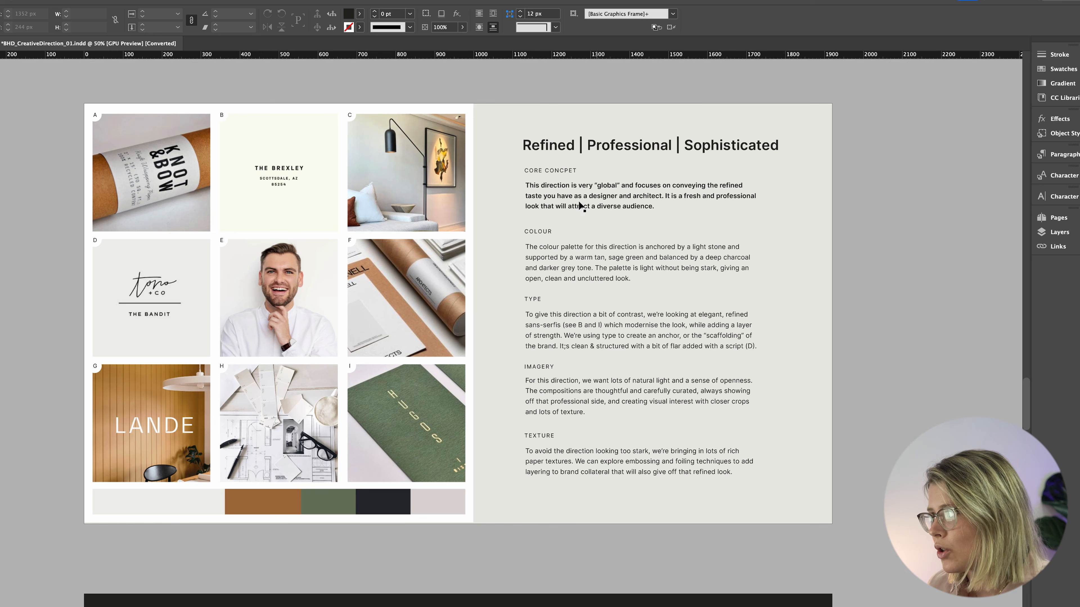
scroll(769, 149, "up", 12)
scroll(770, 147, "up", 6)
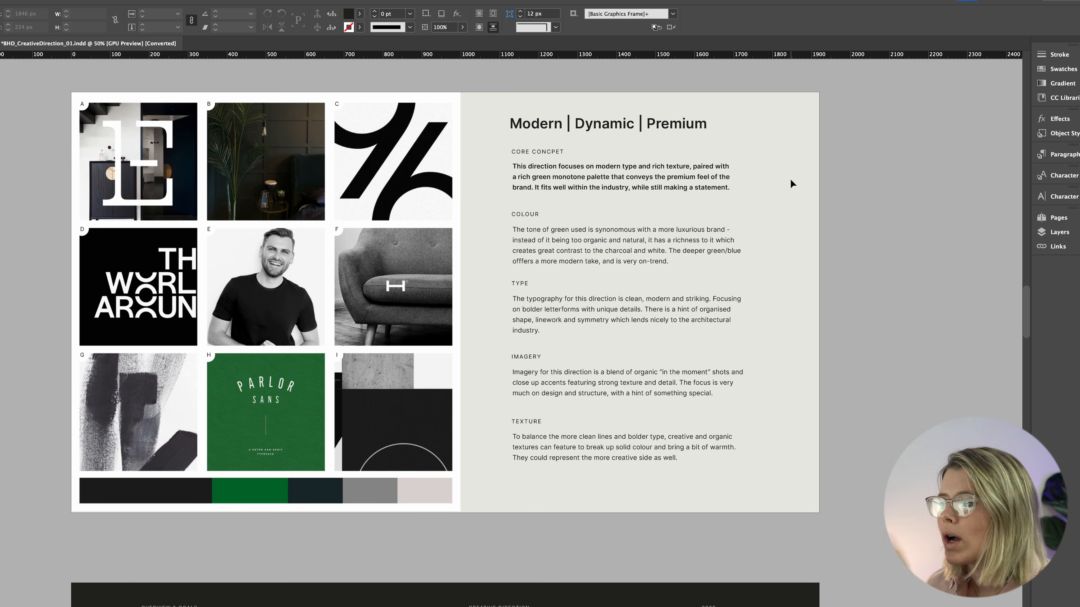
Continue past the Concept 02 page to the Concept 03 mood board and examine its palette, imagery and written rationale.
scroll(790, 180, "down", 20)
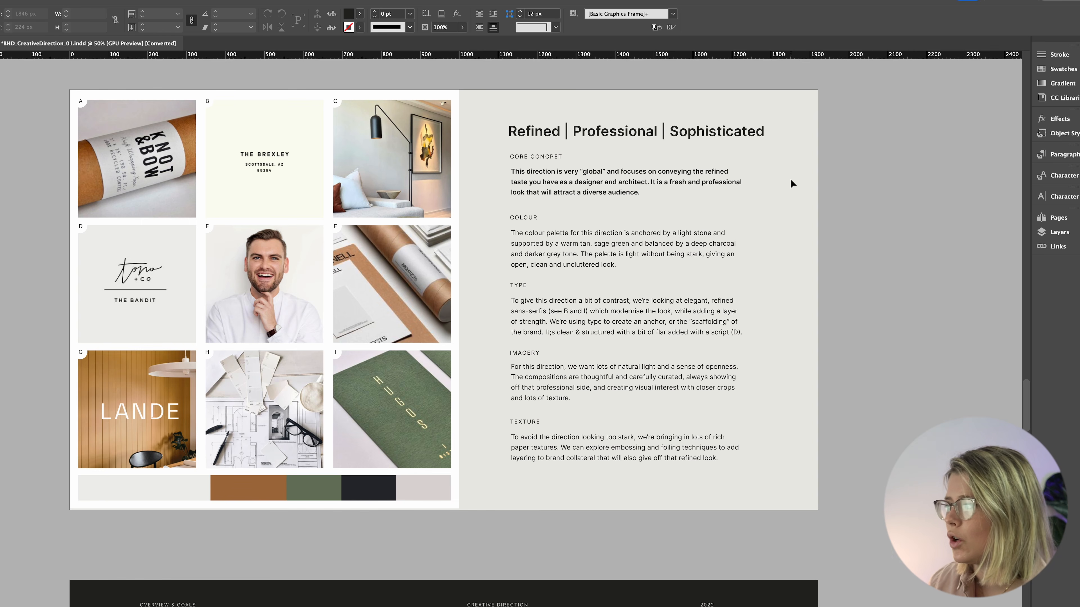
scroll(790, 180, "down", 15)
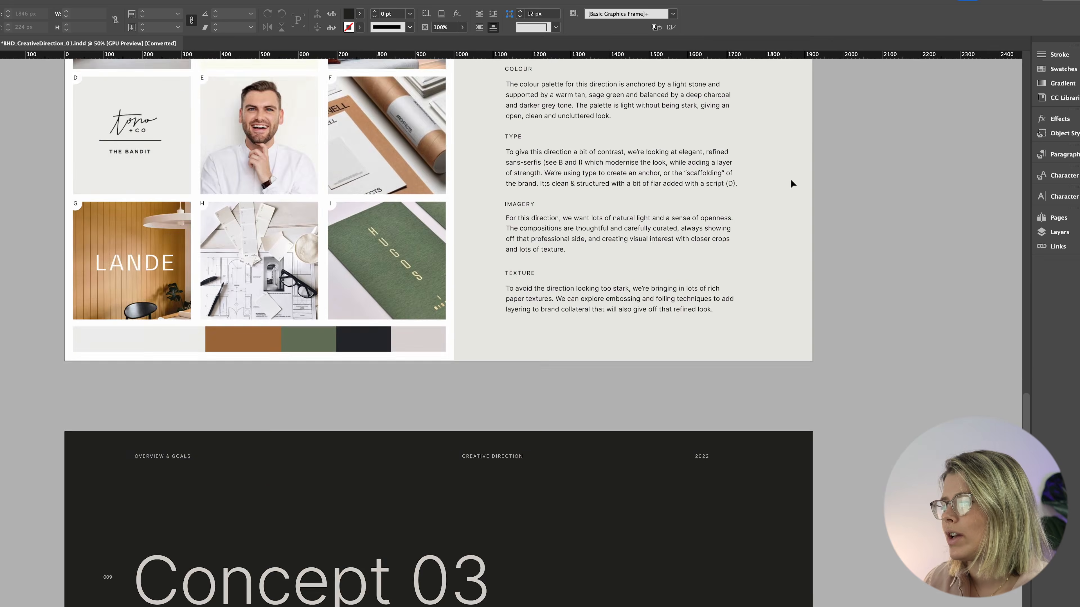
scroll(789, 179, "down", 5)
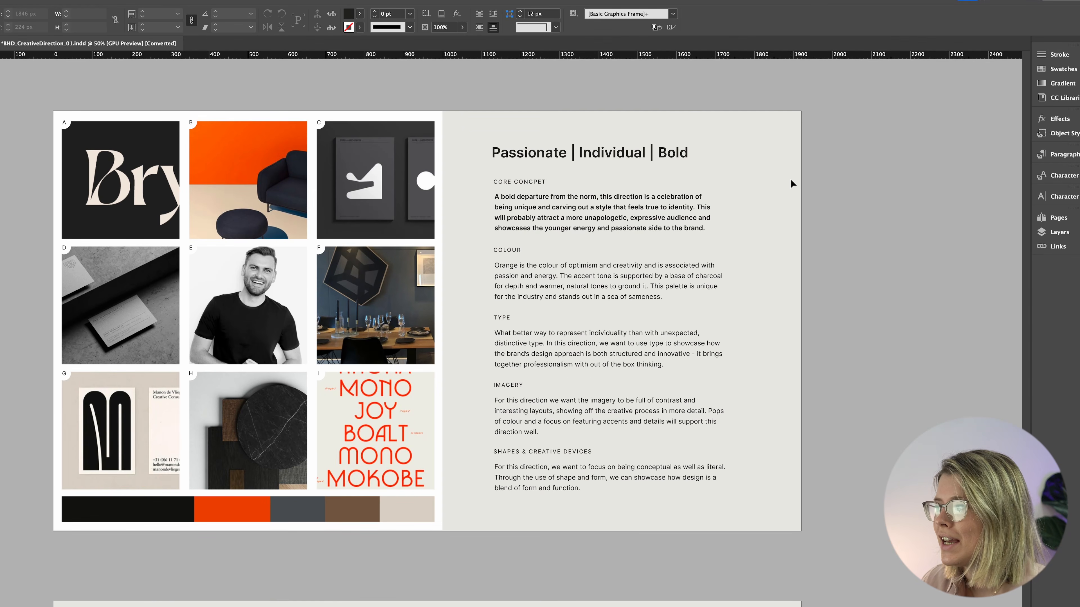
scroll(790, 180, "up", 5)
scroll(791, 183, "down", 5)
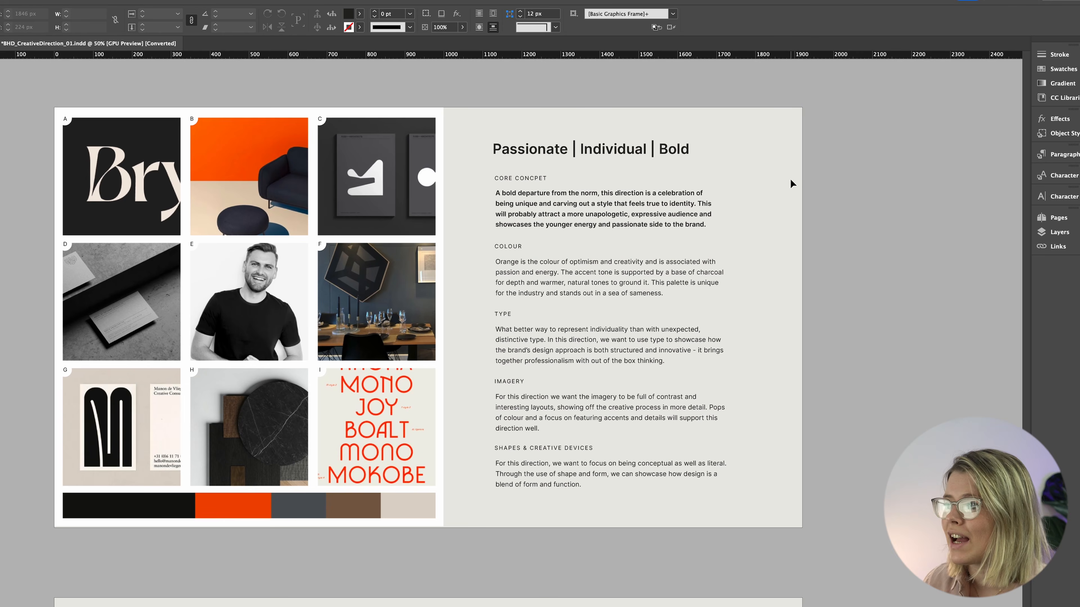
scroll(790, 184, "left", 1)
scroll(790, 183, "down", 1)
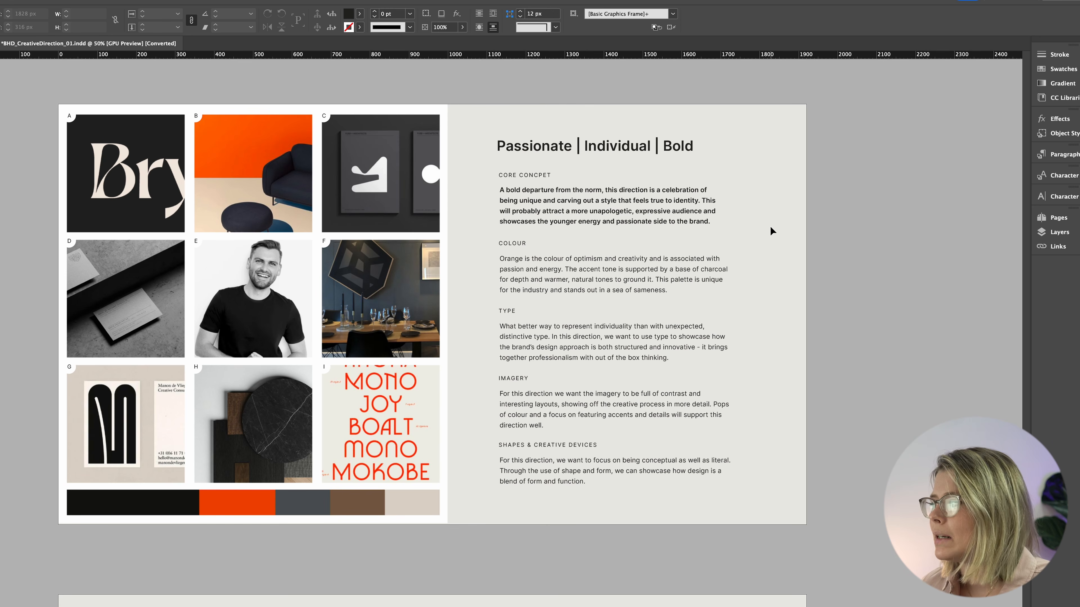
Go back to the Concept 01 mood board page and compare its layout and rationale with the Concept 03 page.
scroll(770, 231, "up", 15)
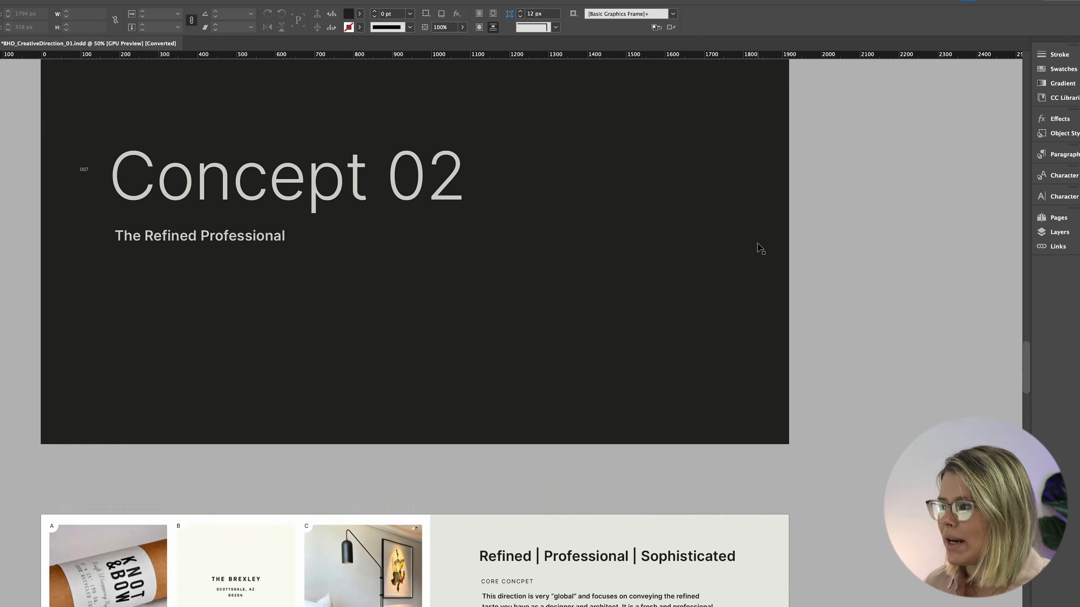
scroll(760, 248, "up", 12)
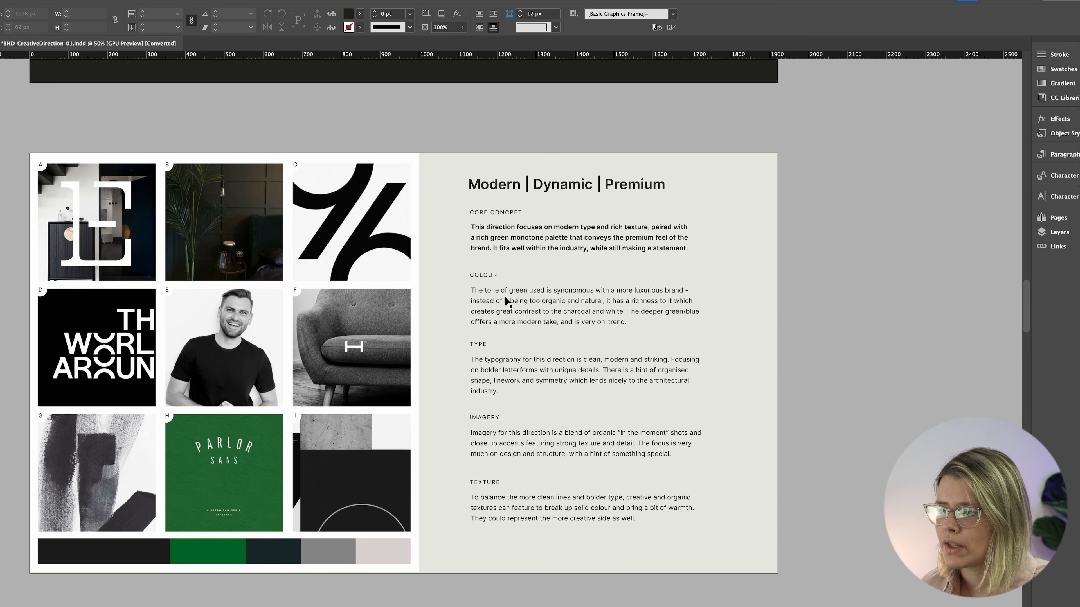
scroll(512, 316, "down", 20)
scroll(514, 334, "up", 5)
scroll(523, 383, "down", 5)
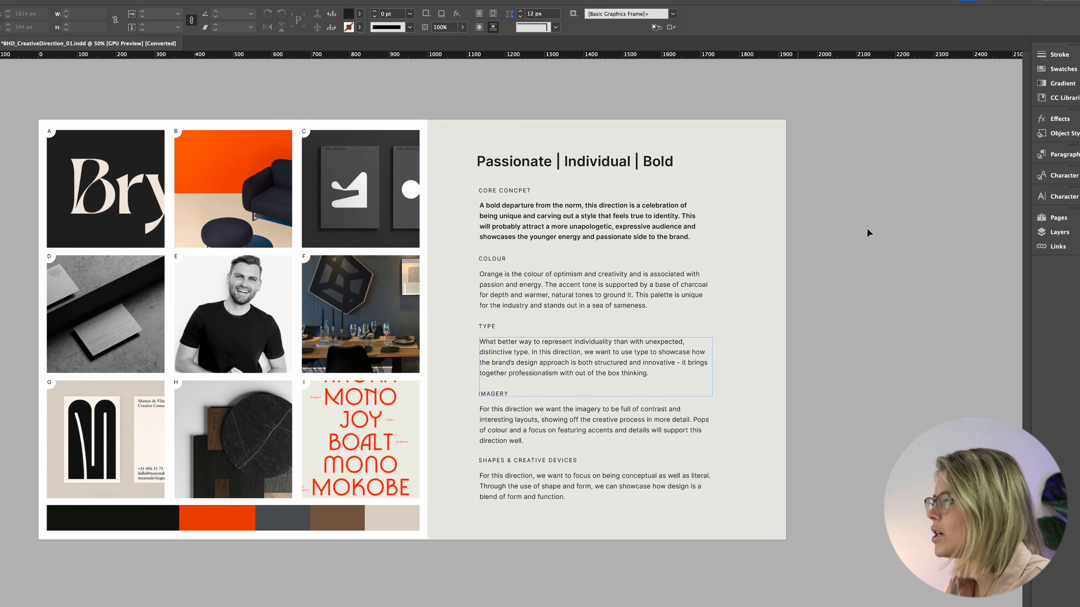
left_click(803, 265)
scroll(803, 265, "left", 1)
scroll(803, 269, "up", 1)
scroll(803, 270, "left", 1)
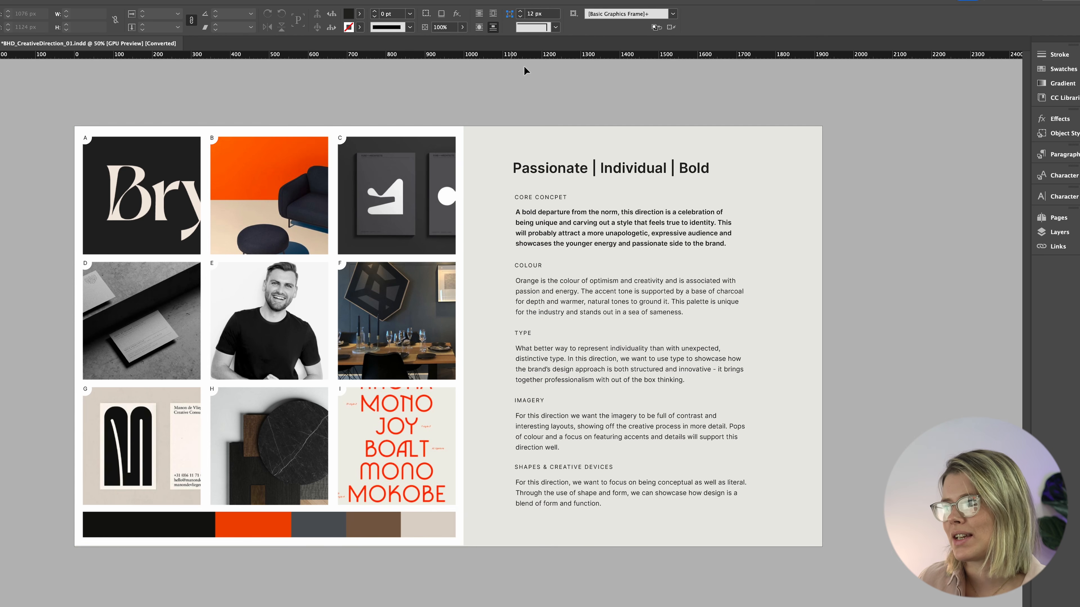
Review the overview page showing all three concepts side by side and the closing Thank You page.
scroll(502, 233, "down", 10)
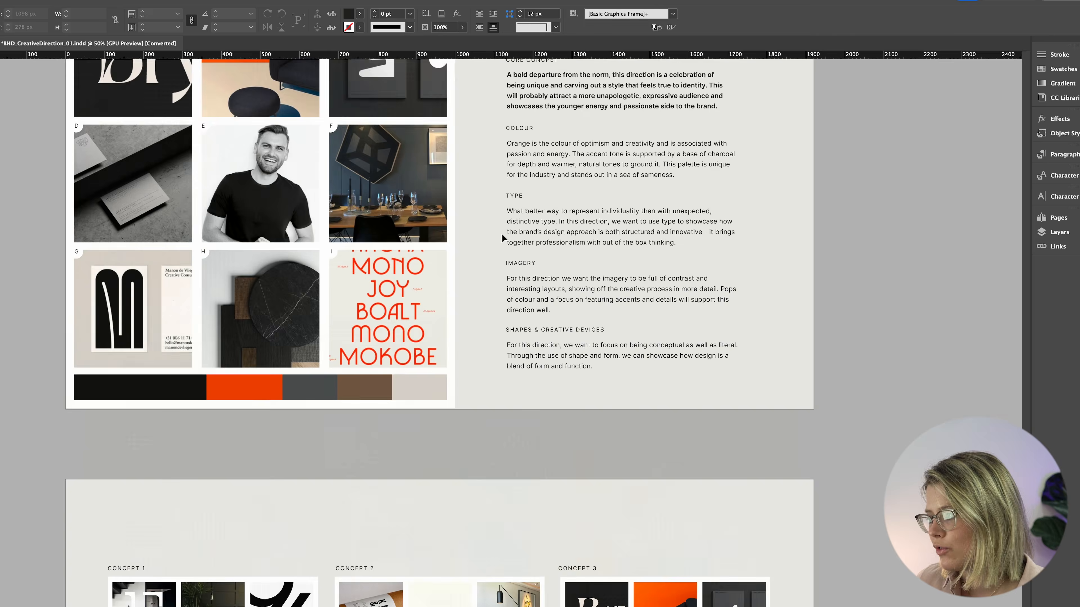
scroll(486, 150, "up", 2)
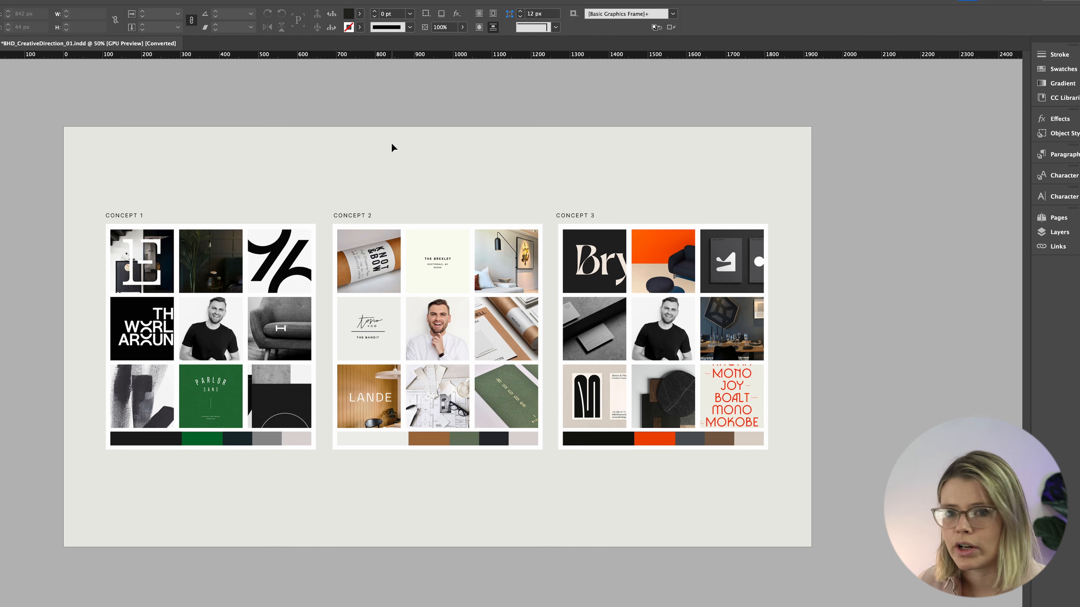
scroll(391, 144, "down", 10)
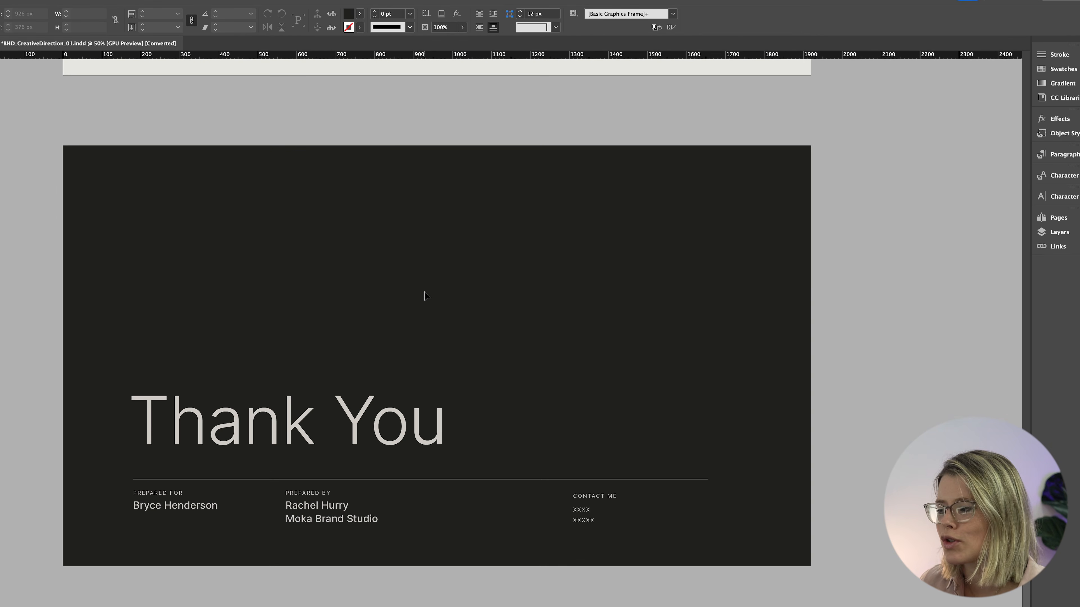